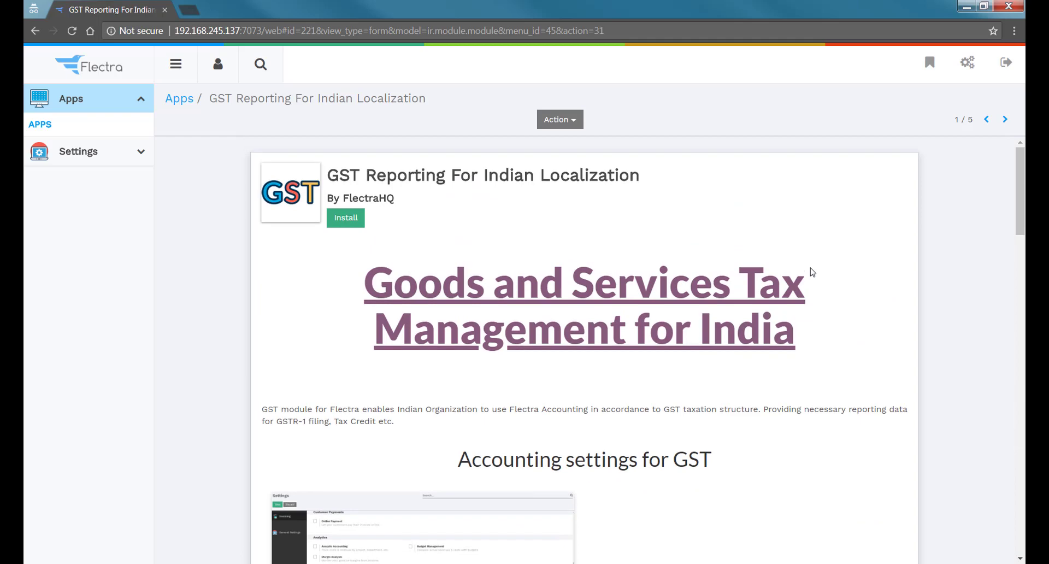
Install the GST Reporting For Indian Localization module
click(346, 222)
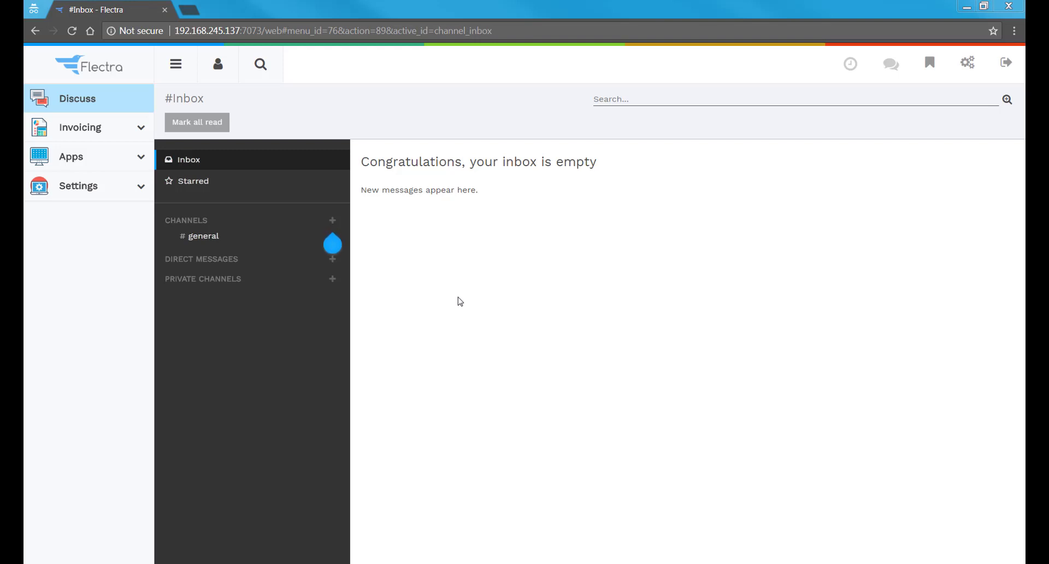
click(135, 77)
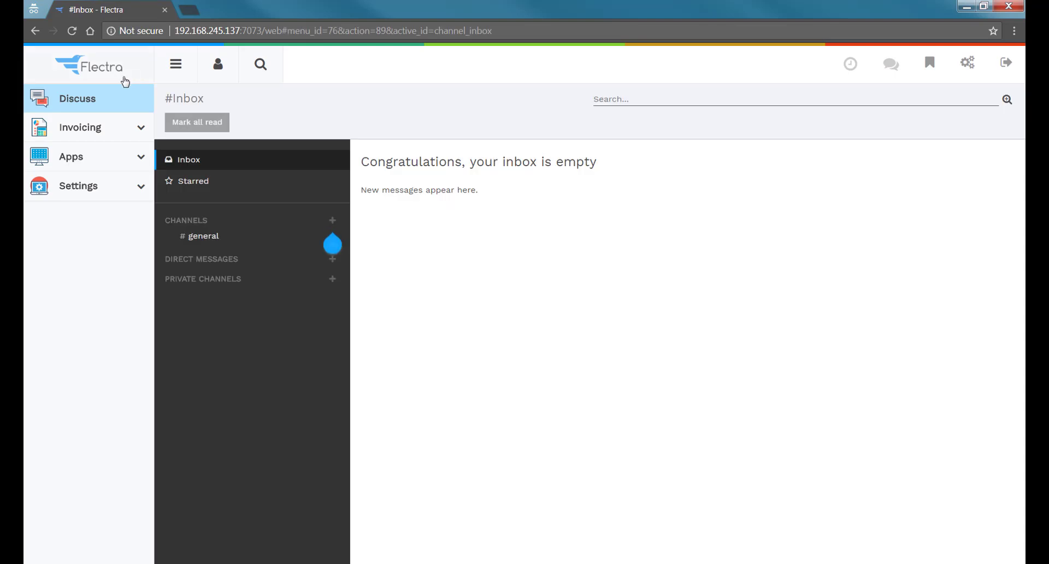
Open the configuration settings of the Invoicing app
click(97, 127)
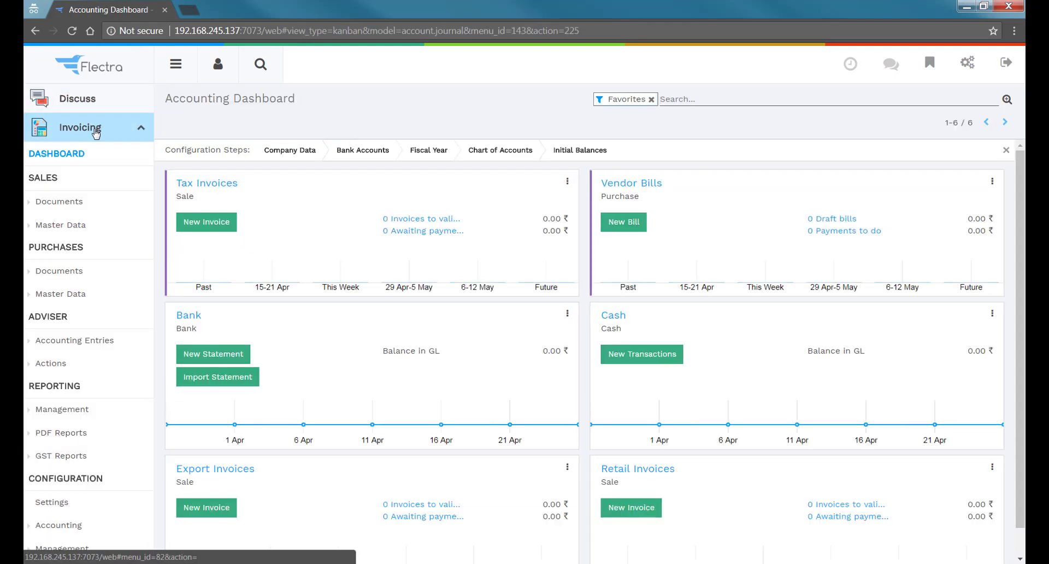
scroll(112, 235, down, 2)
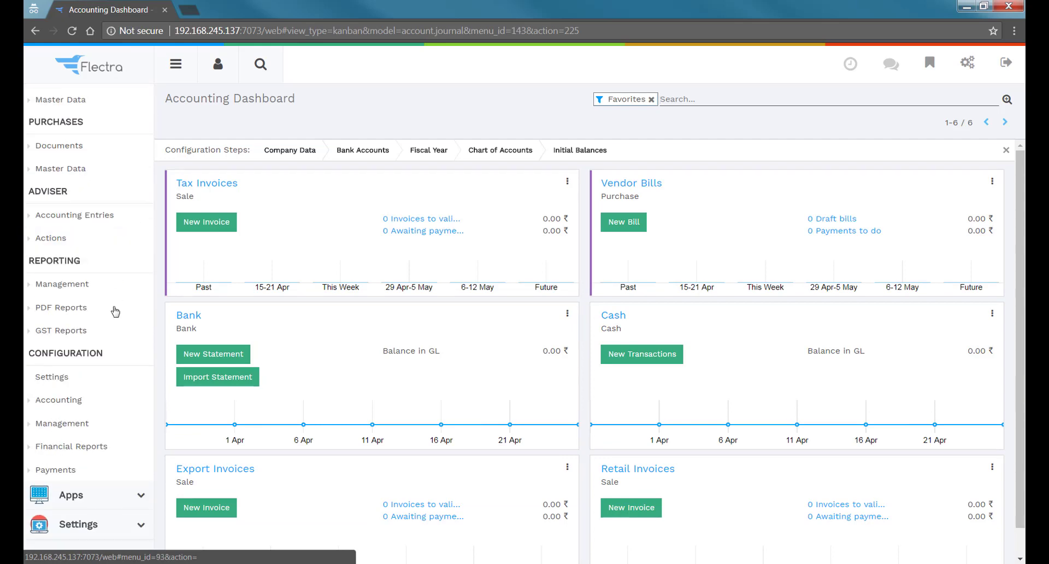
click(76, 378)
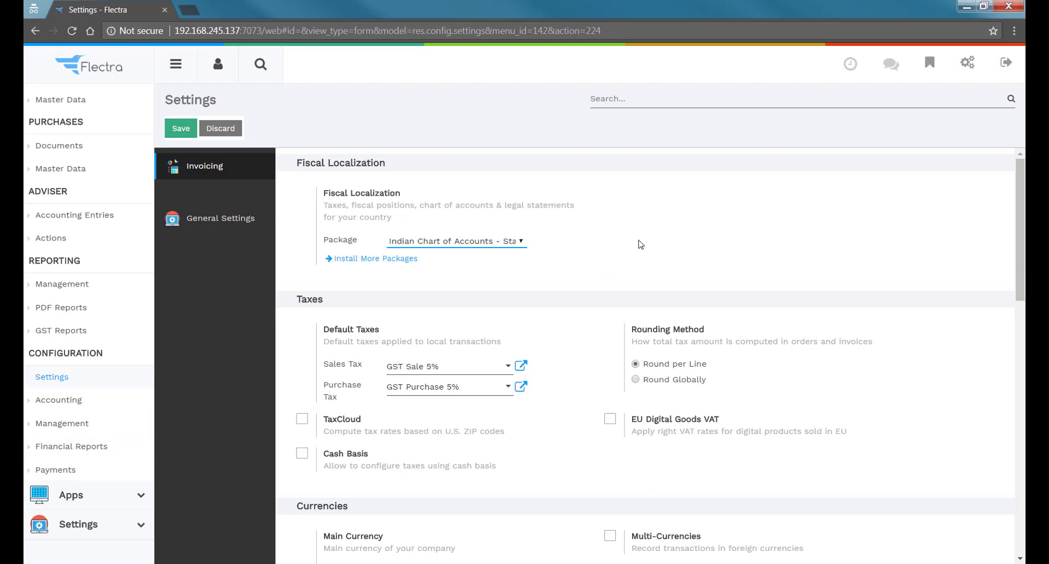
Set the GST type to Regular and the country to India in the GST section of the invoicing settings
scroll(640, 244, down, 1)
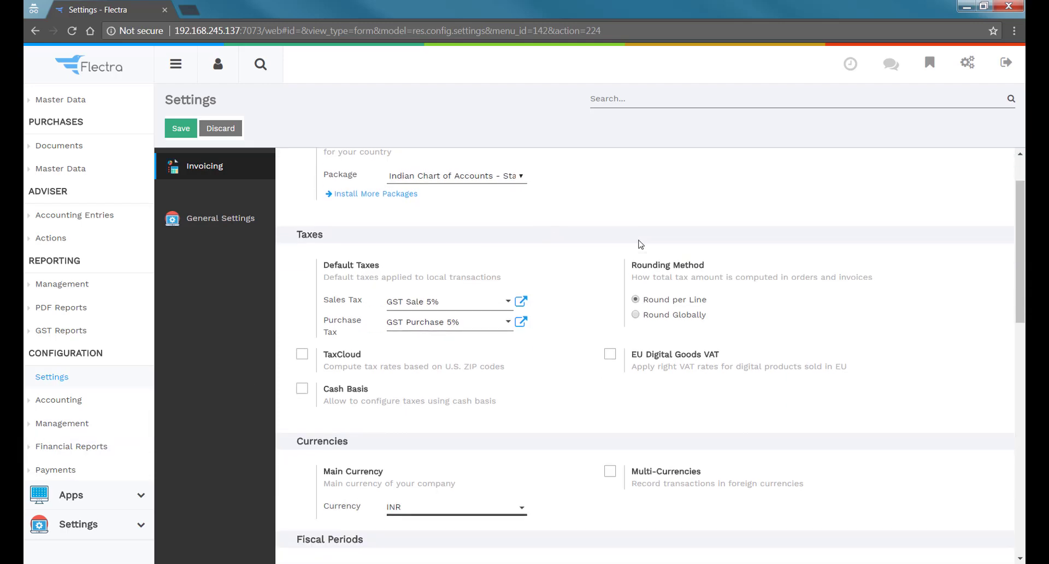
scroll(640, 244, down, 2)
scroll(639, 240, down, 5)
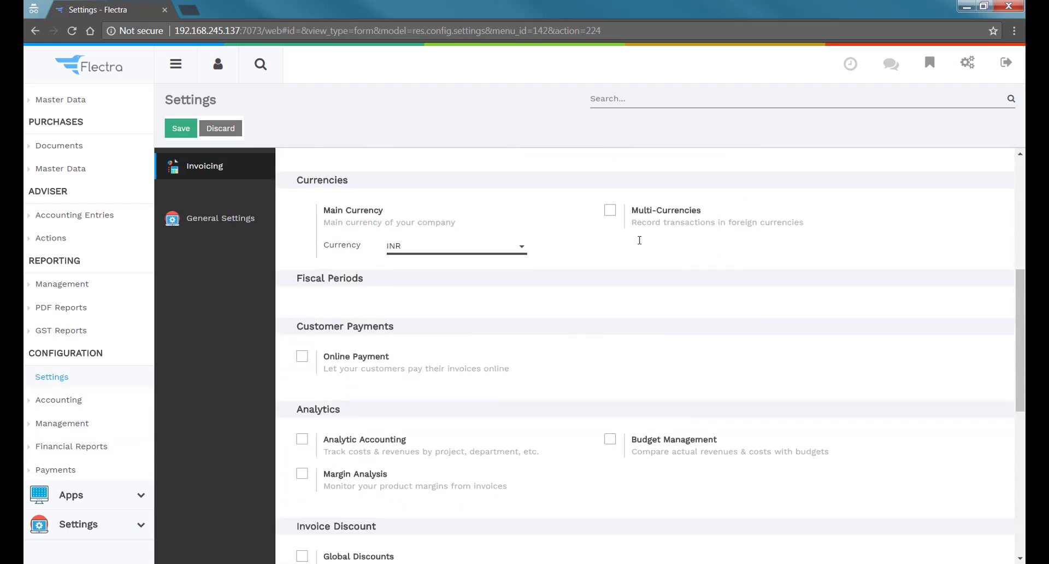
scroll(640, 244, down, 3)
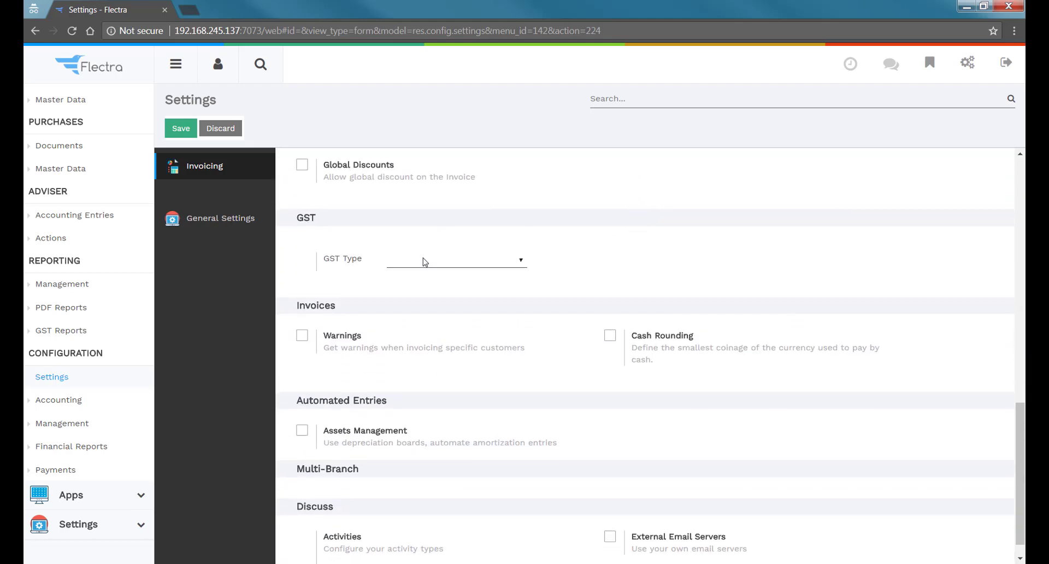
click(425, 262)
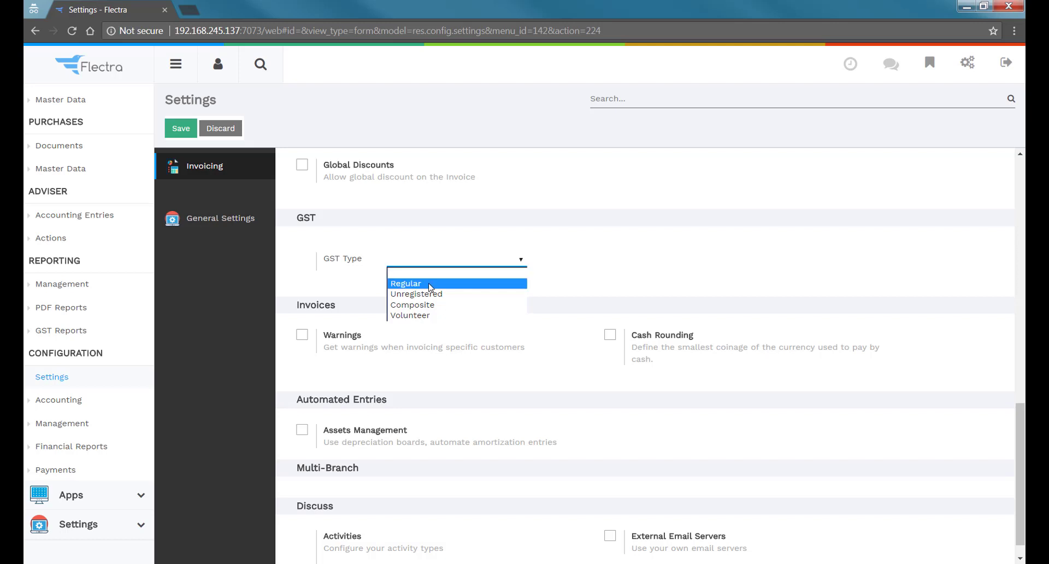
click(430, 283)
click(709, 259)
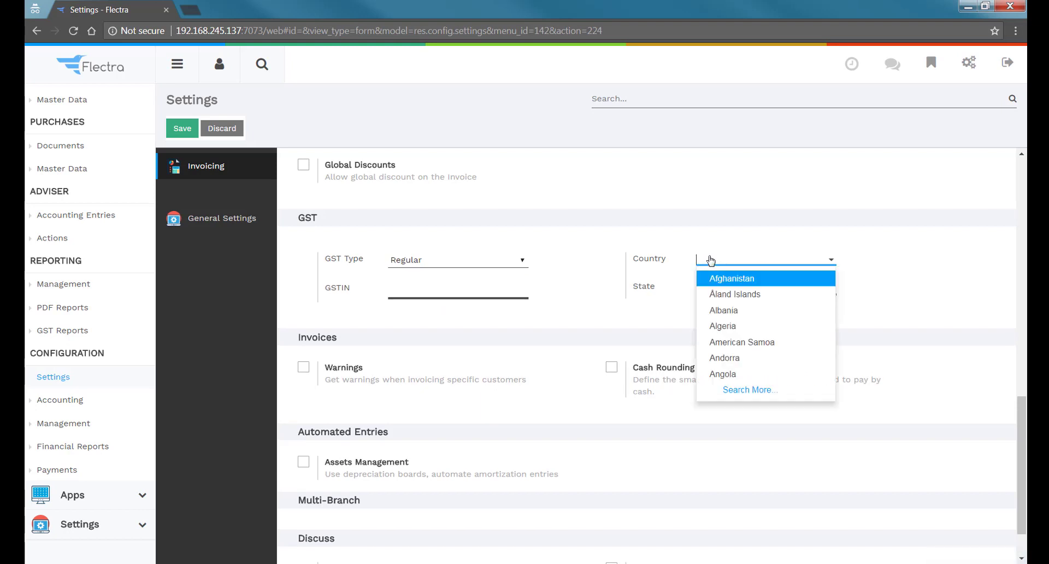
text(Ind)
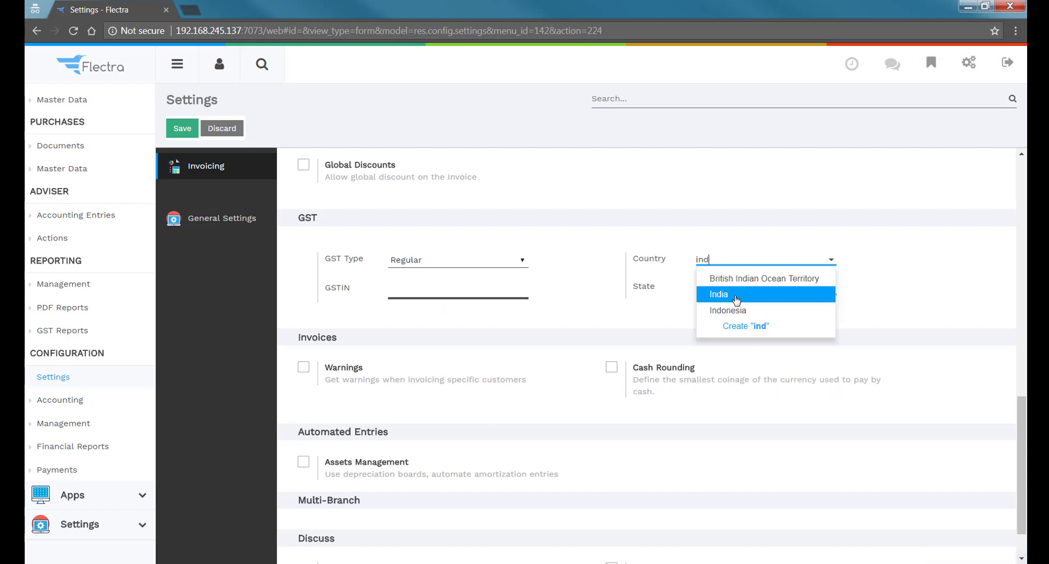
click(737, 300)
Enter the company's GSTIN with Gujarat as the state, and save the invoicing settings
click(445, 292)
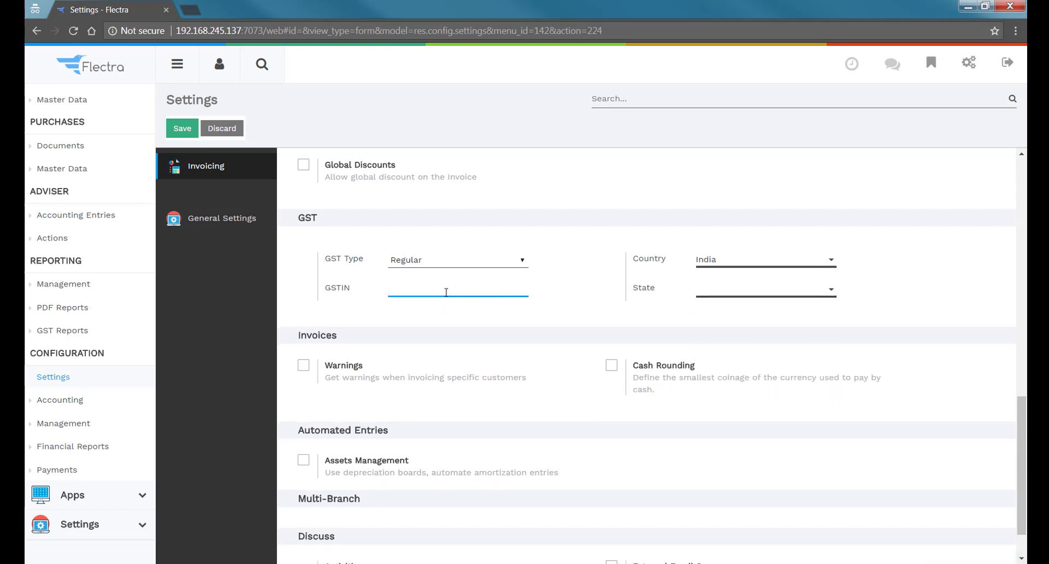
key(alt+Tab)
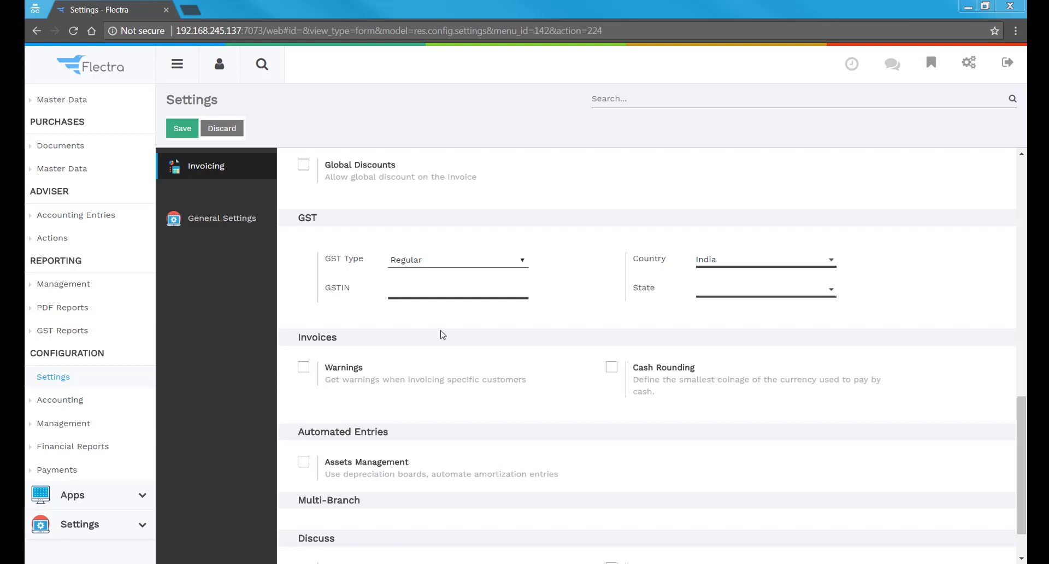
click(439, 289)
text(24ABCDE1234F2Z5)
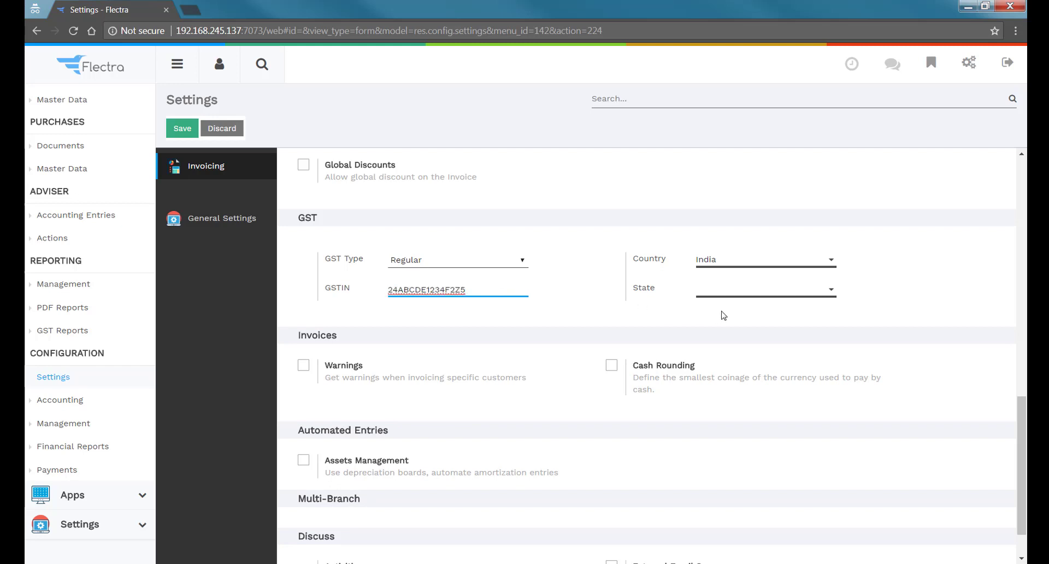
key(Tab)
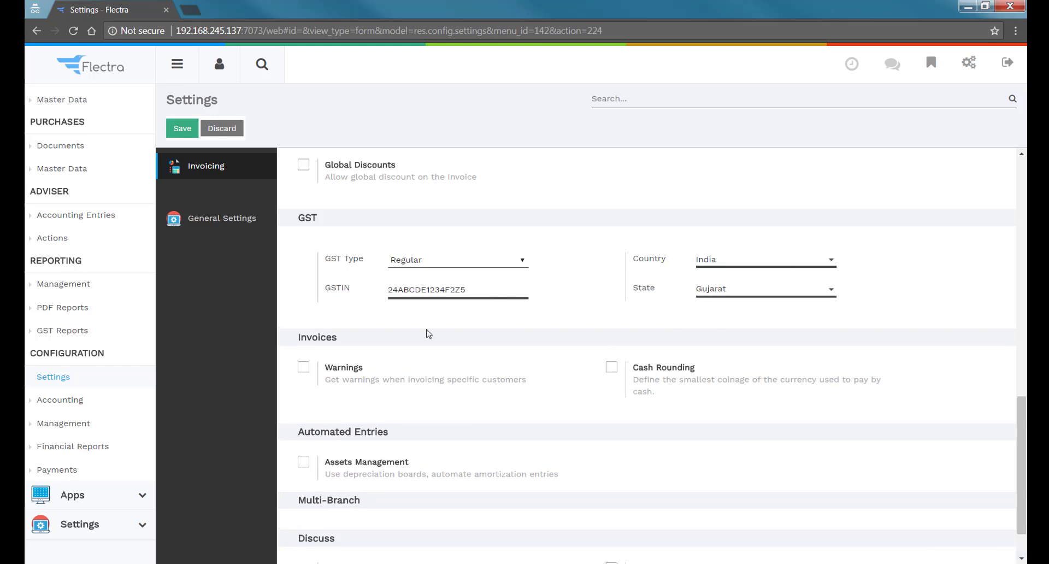
click(179, 133)
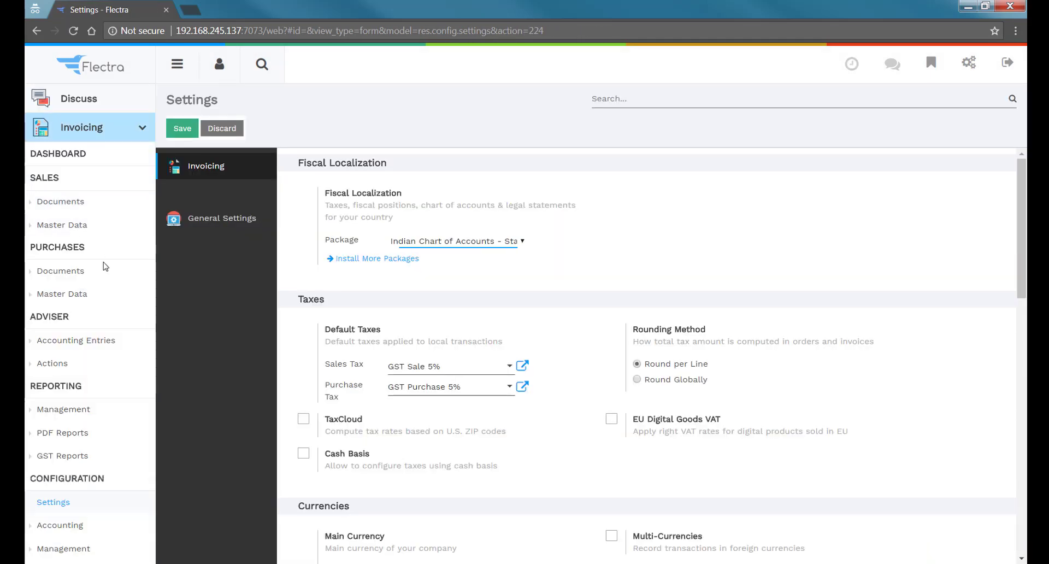
Open the My Company record from the companies list and check its GSTIN and GST type
scroll(101, 284, down, 2)
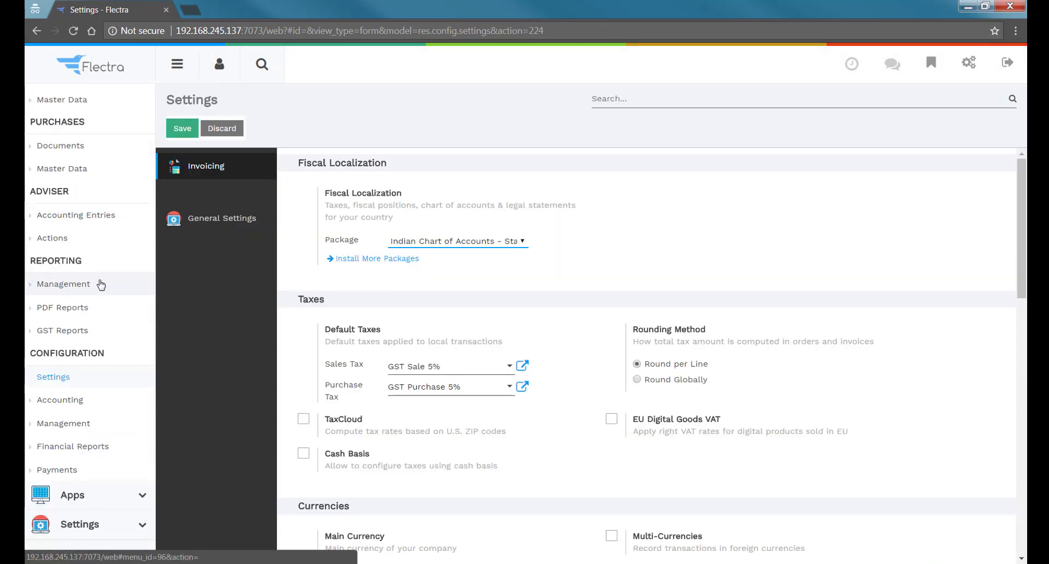
click(80, 524)
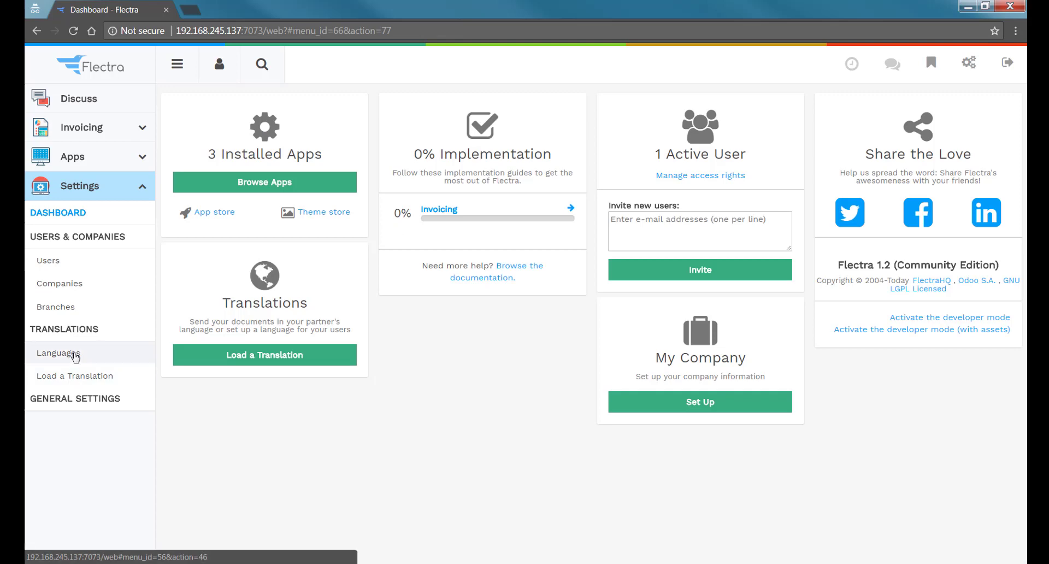
click(72, 284)
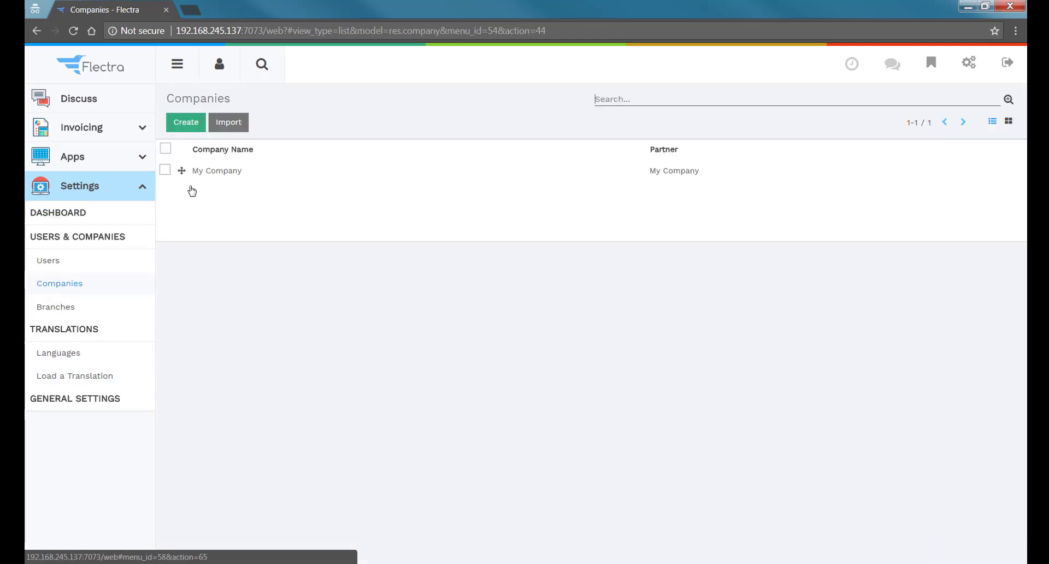
click(235, 171)
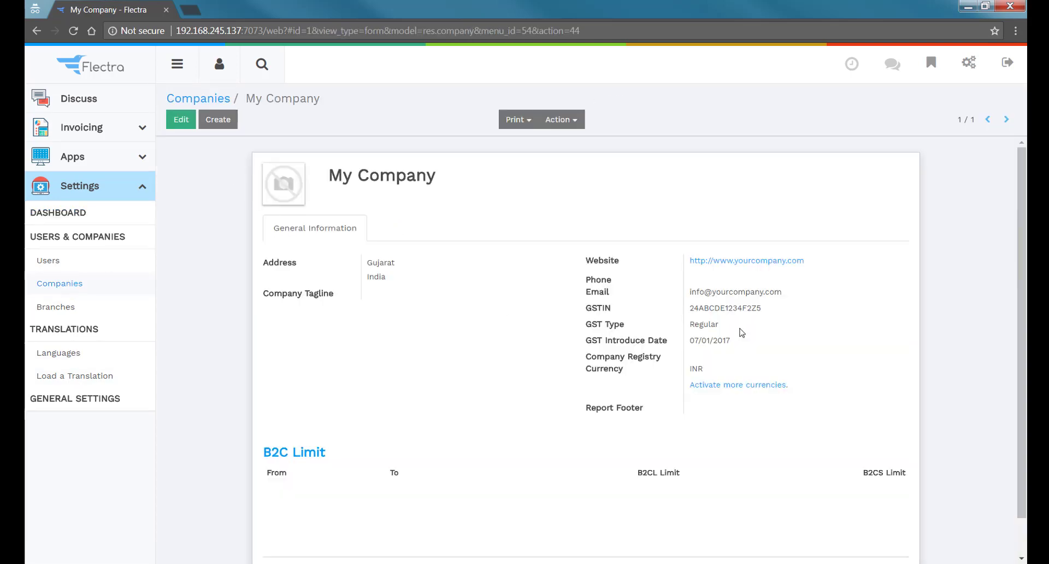
double_click(704, 324)
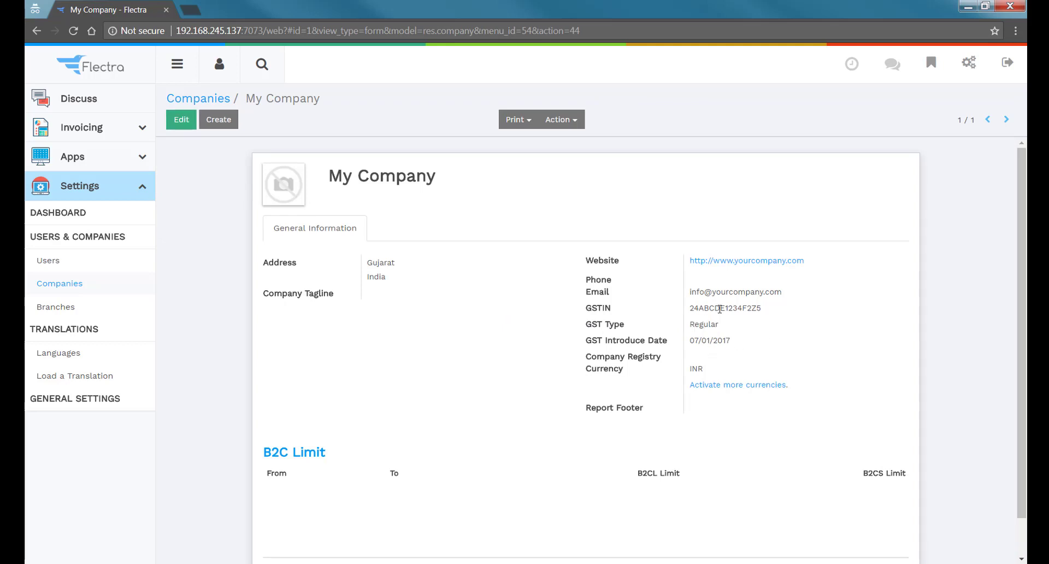
drag(690, 308, 801, 318)
click(803, 319)
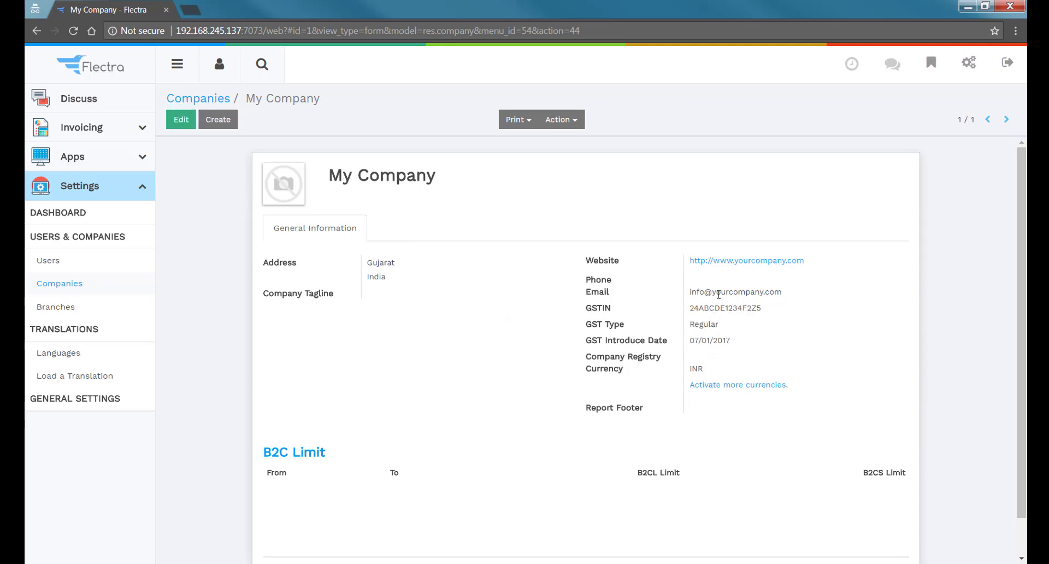
Edit the company record and add a B2C Limit line starting on 04/01/2018
click(180, 120)
scroll(171, 354, down, 2)
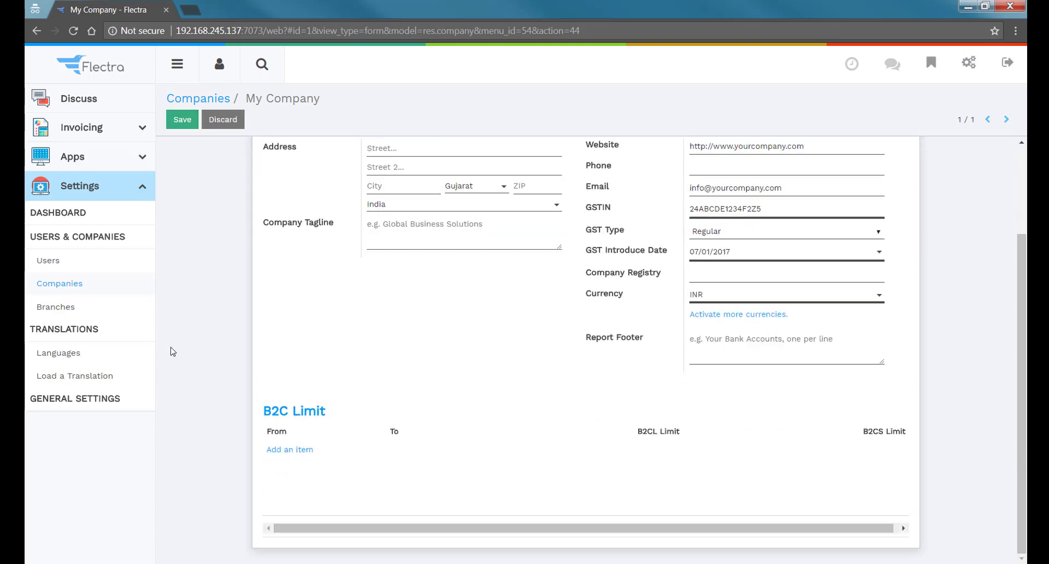
click(285, 449)
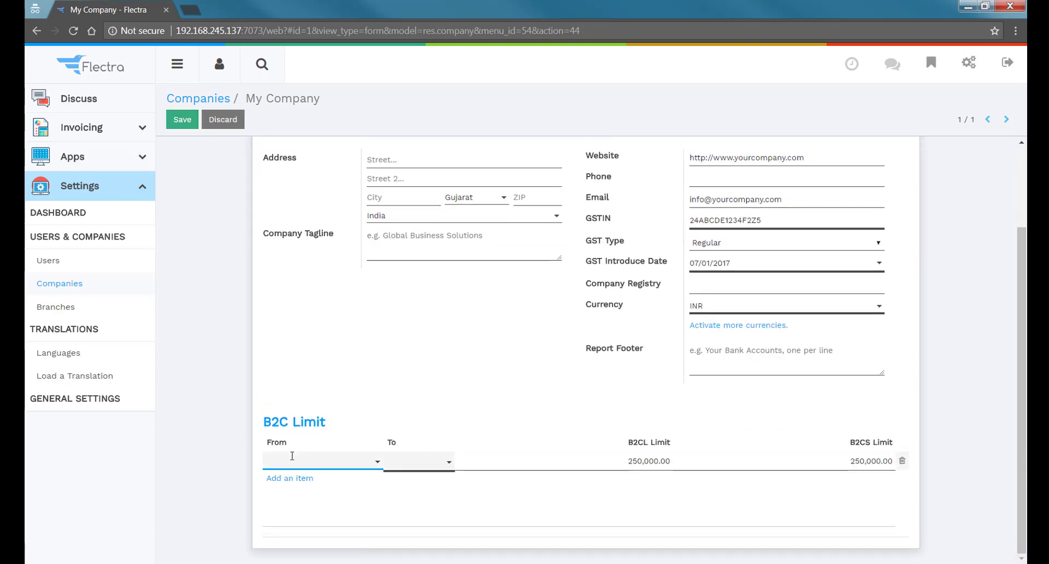
click(292, 461)
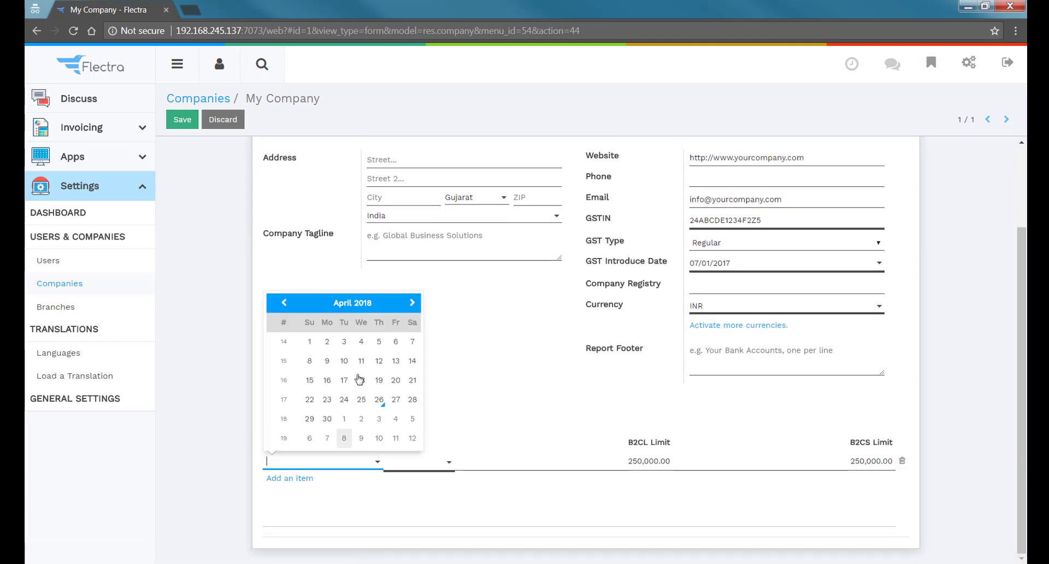
click(308, 343)
Set the B2C Limit line's end date to 03/31/2019 and save the company record
click(419, 461)
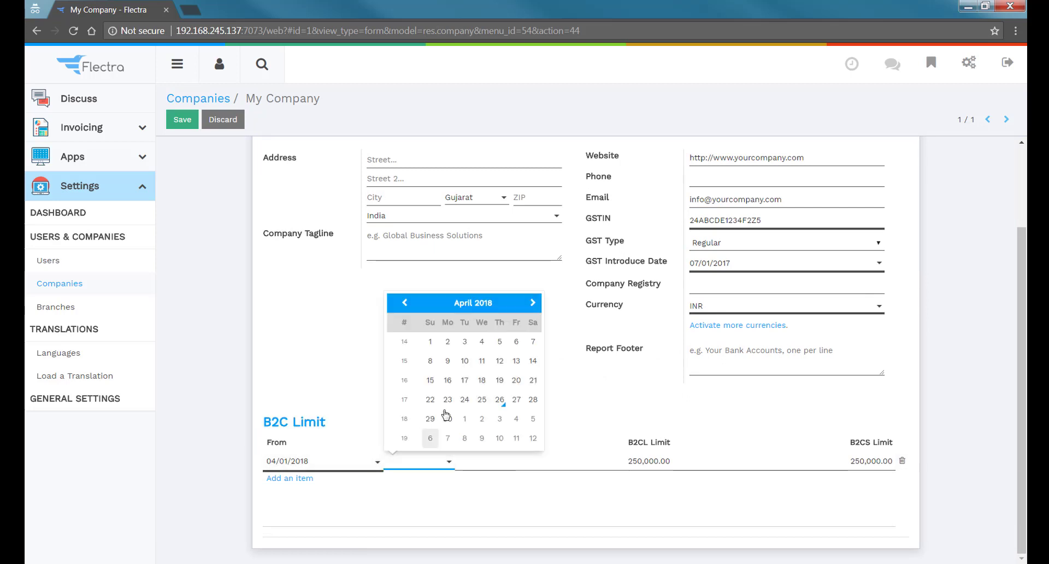
click(404, 302)
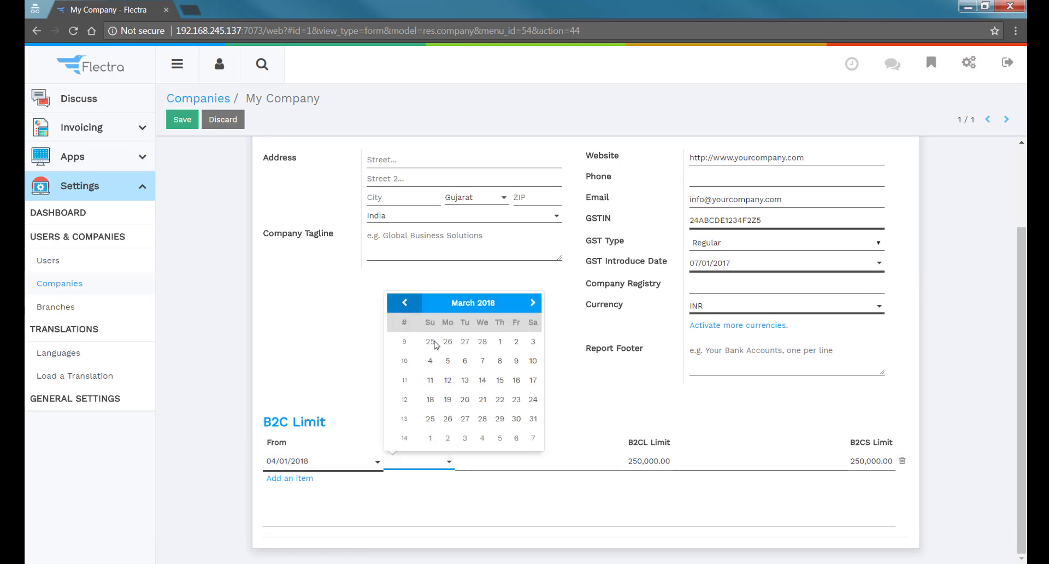
click(532, 418)
click(440, 463)
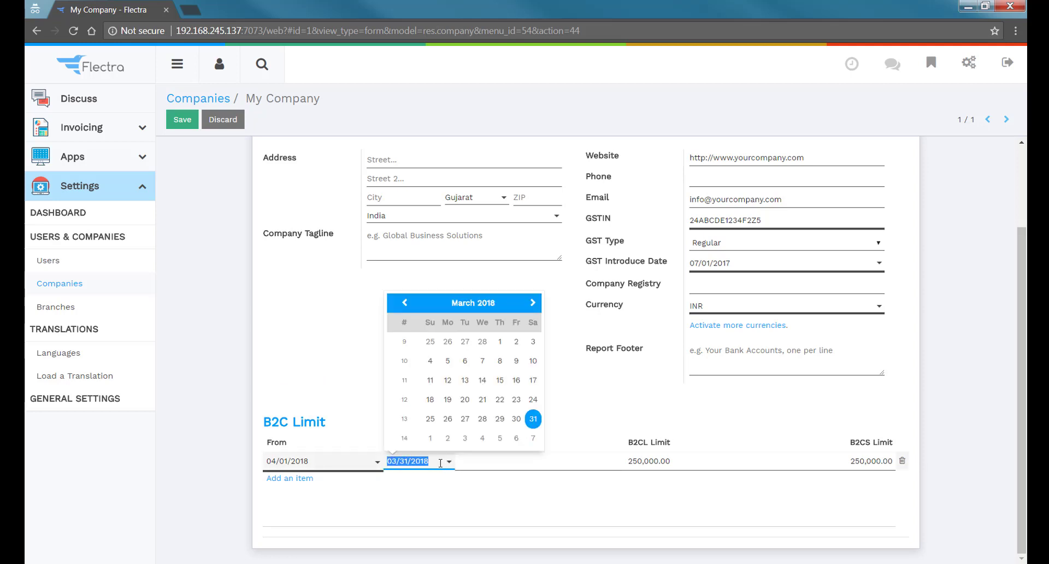
click(441, 462)
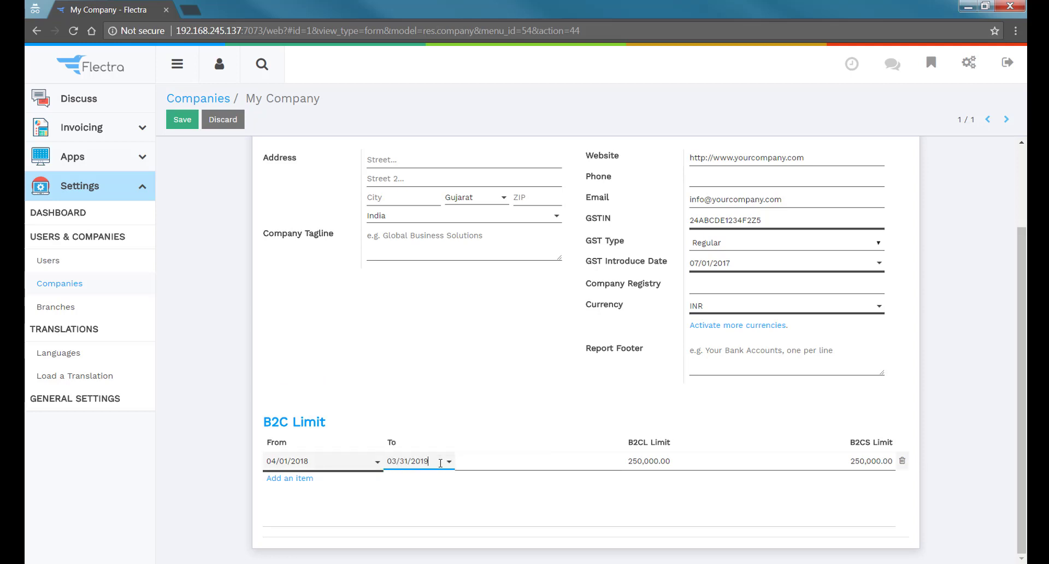
click(490, 493)
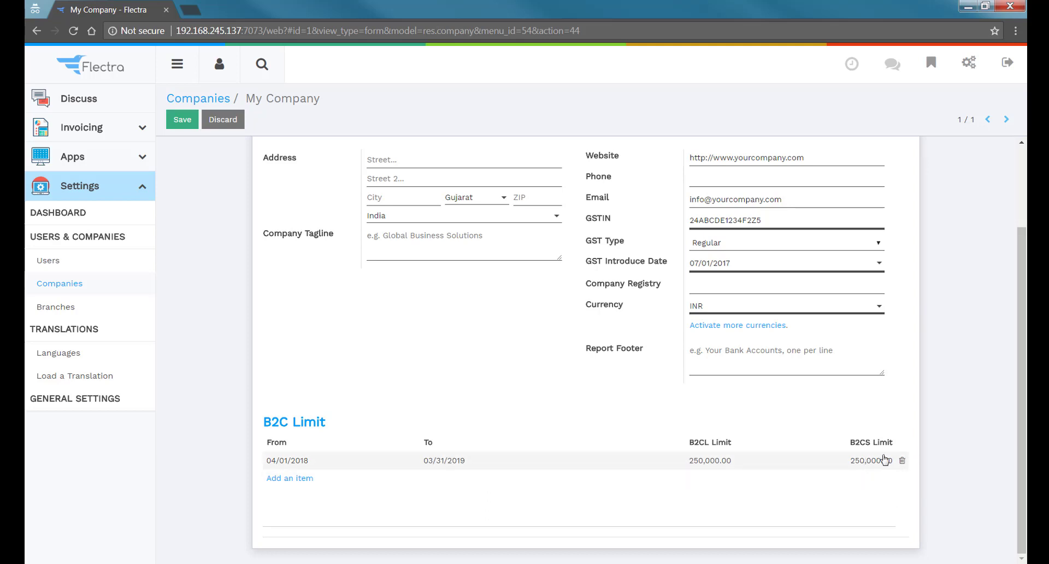
click(185, 128)
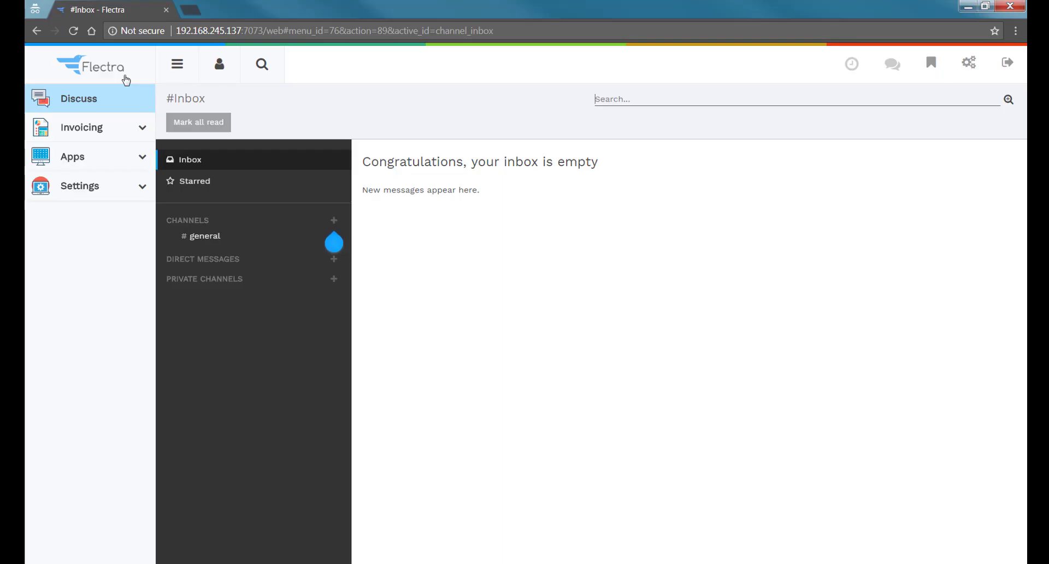
Open the list of taxes from Invoicing's accounting configuration
click(123, 129)
scroll(96, 252, down, 2)
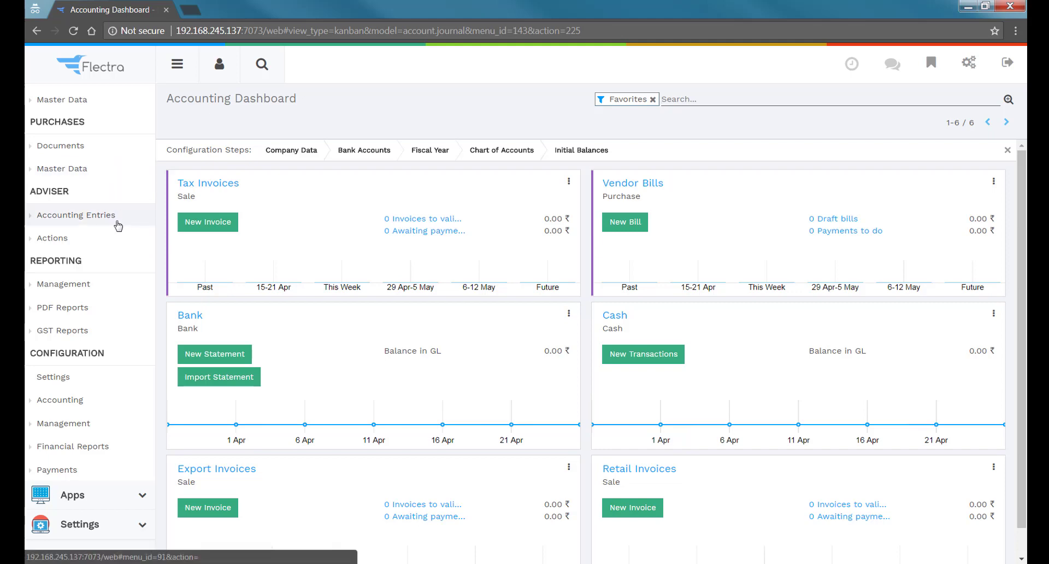
click(73, 401)
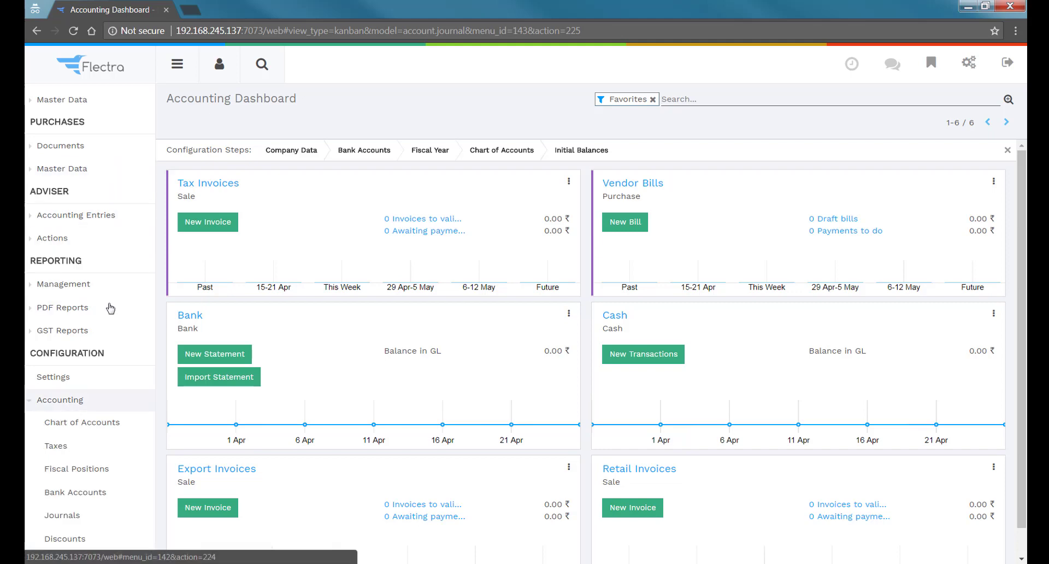
scroll(113, 303, down, 2)
click(94, 317)
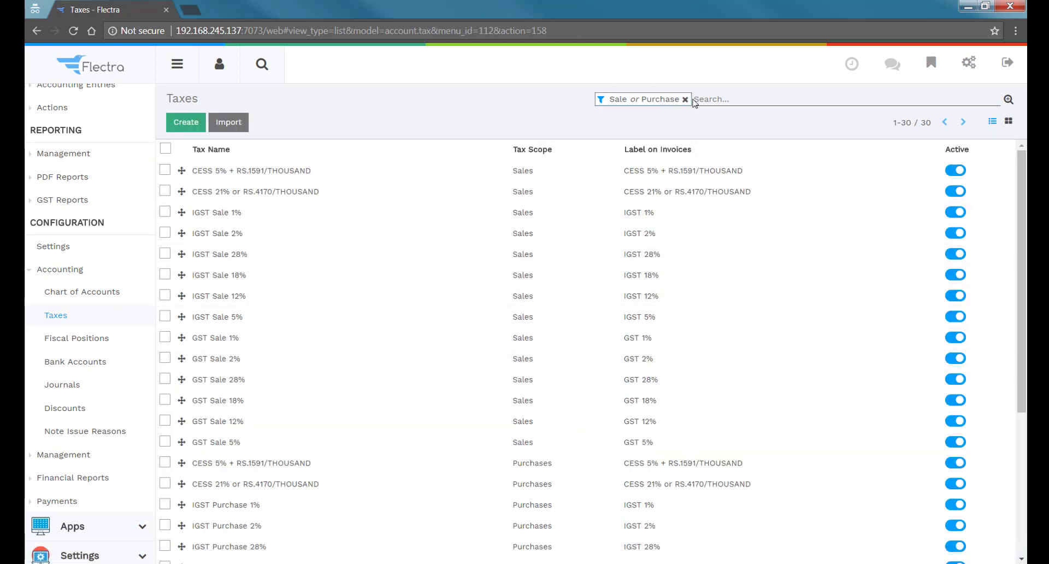
Filter the taxes by "gst" and look through the GST and IGST rates for sales and purchases
text(gst)
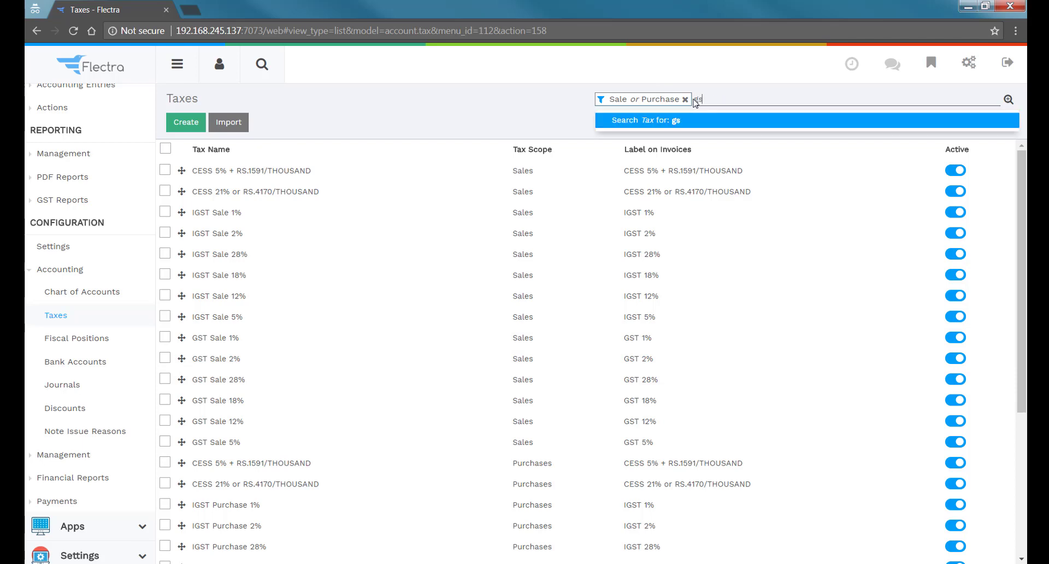
key(Return)
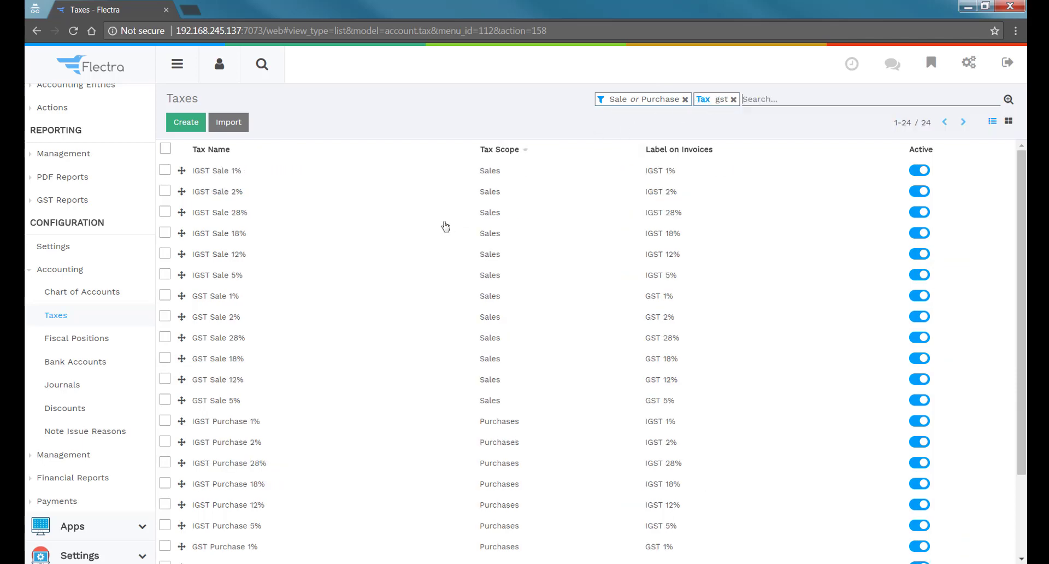
scroll(358, 301, down, 1)
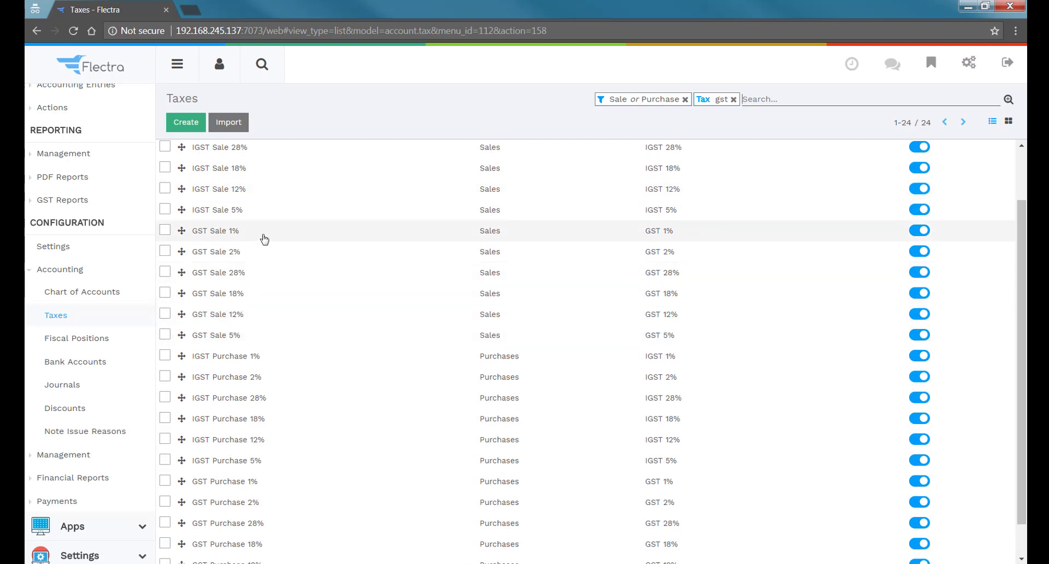
scroll(264, 239, down, 1)
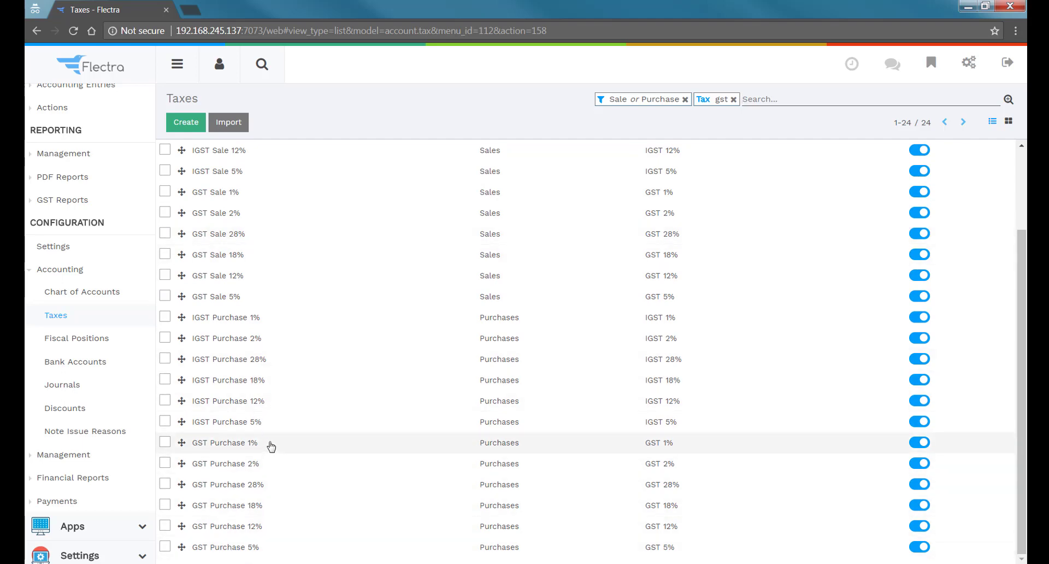
scroll(268, 445, up, 2)
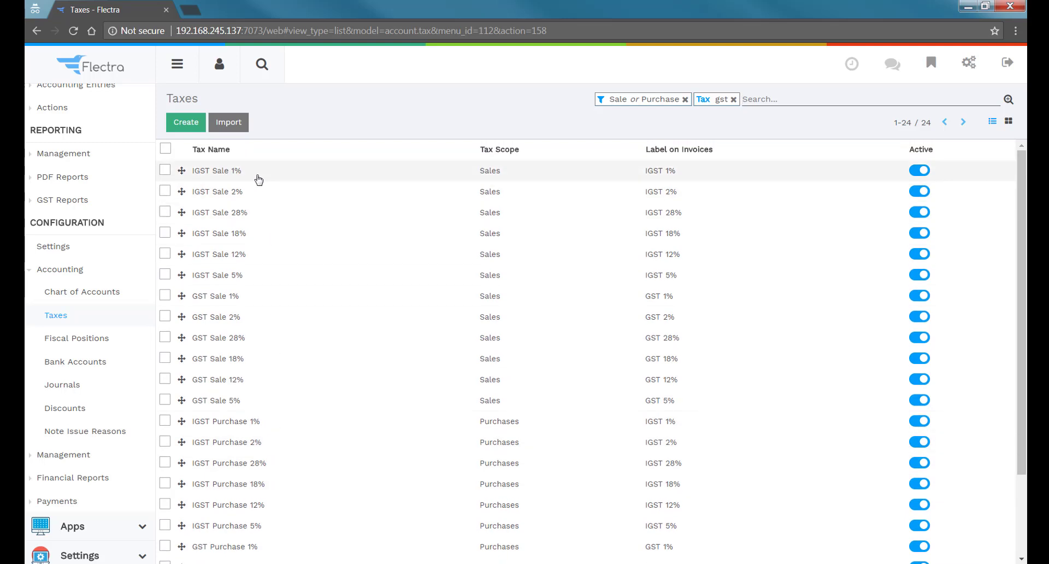
Inspect the tax computation of GST Sale 18% and of IGST Sale 12%, and return to the taxes list
click(256, 367)
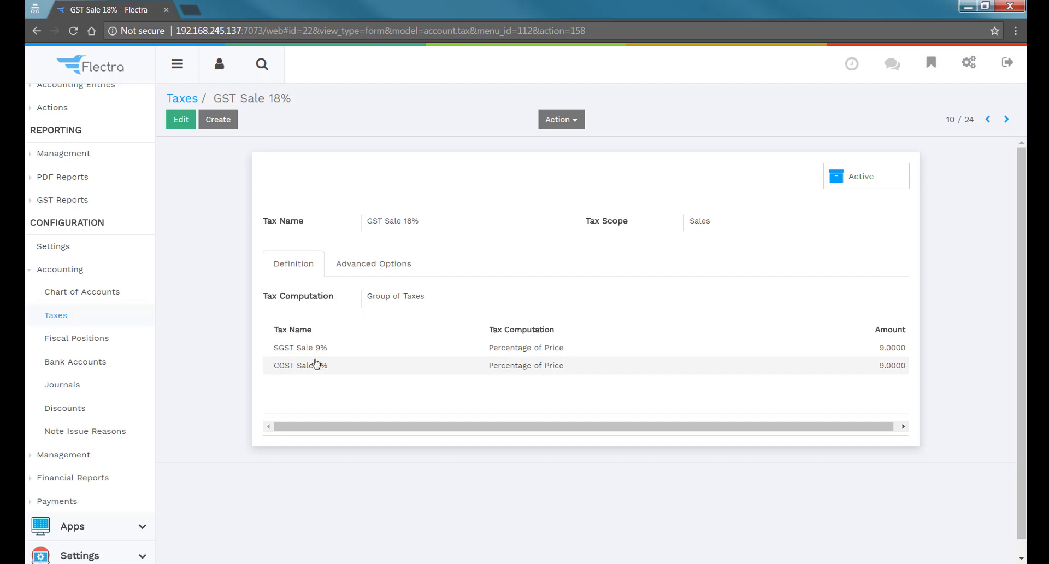
click(173, 99)
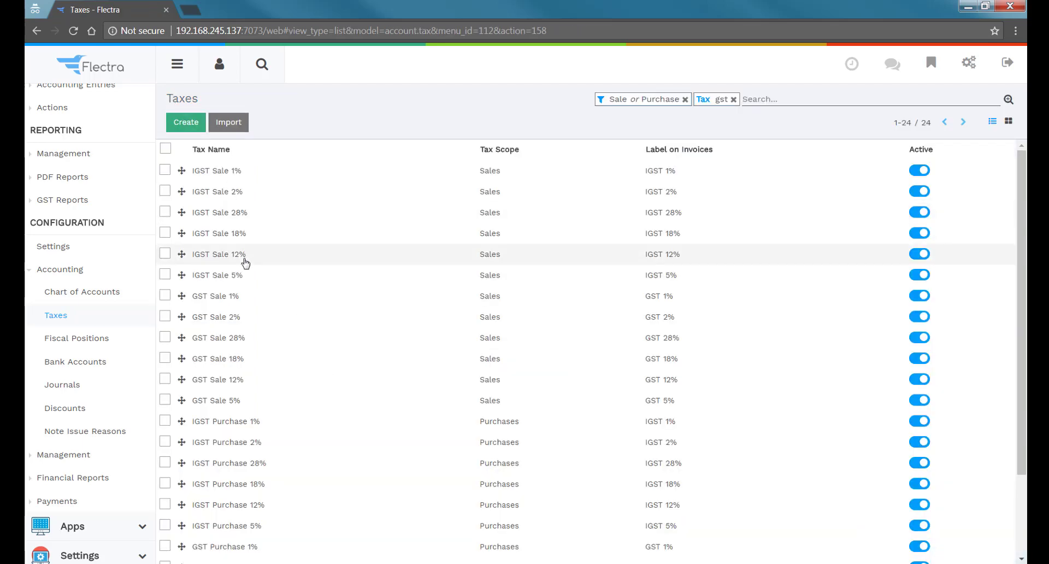
click(250, 257)
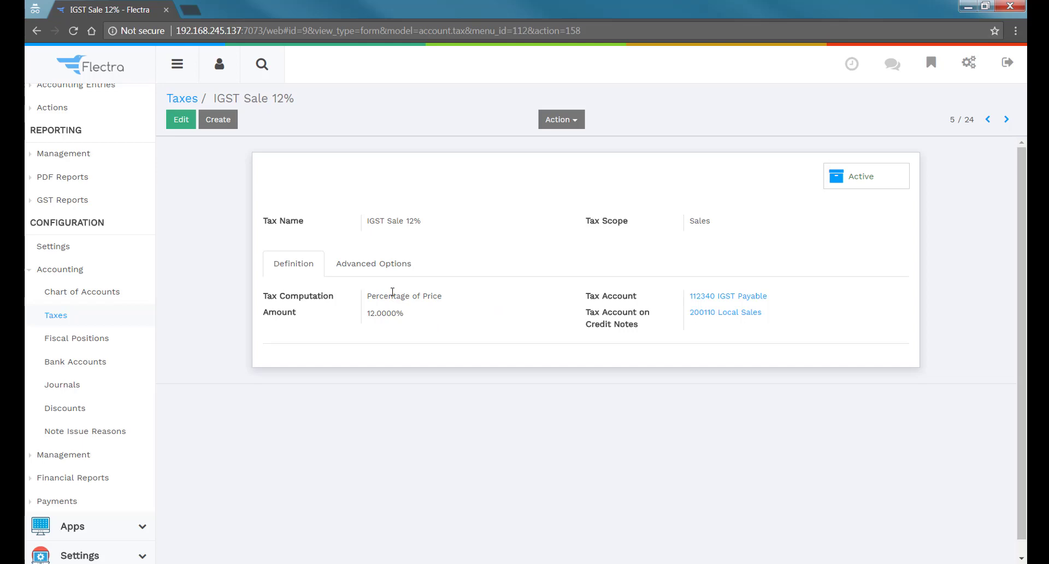
click(179, 99)
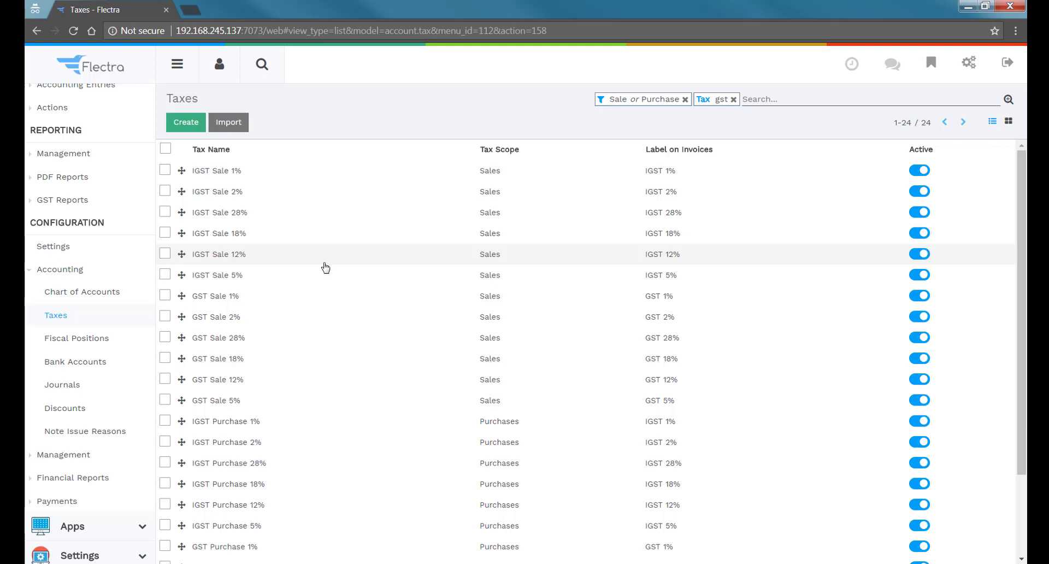
Open the fiscal positions and examine the tax mappings of Inter State and Export
click(120, 342)
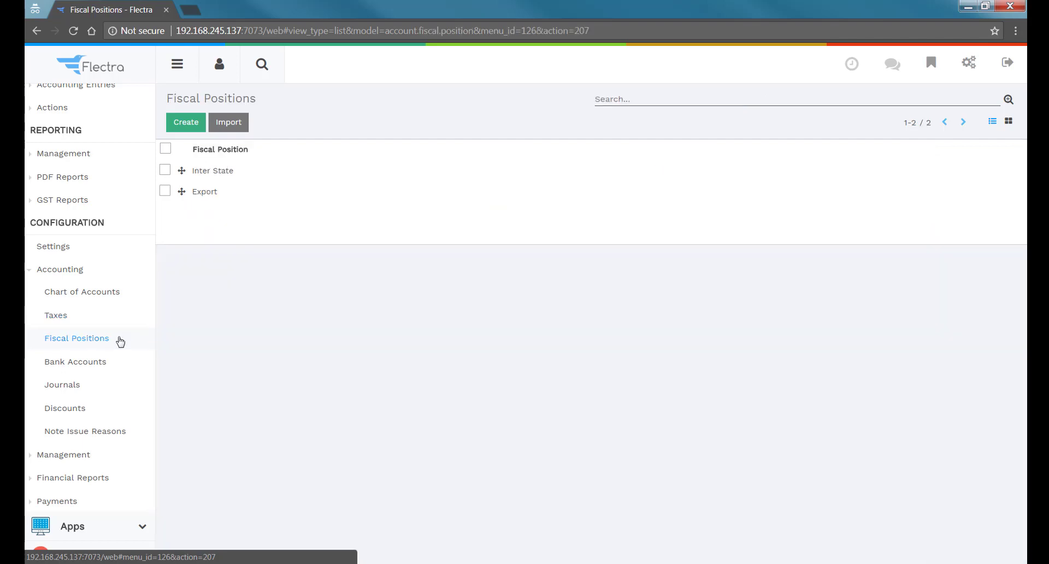
click(230, 179)
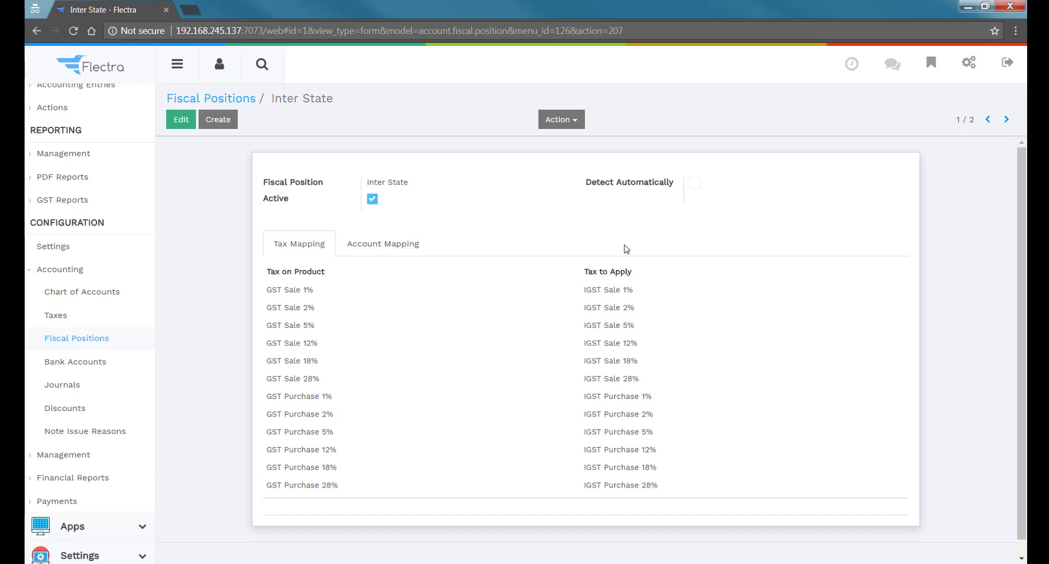
click(212, 98)
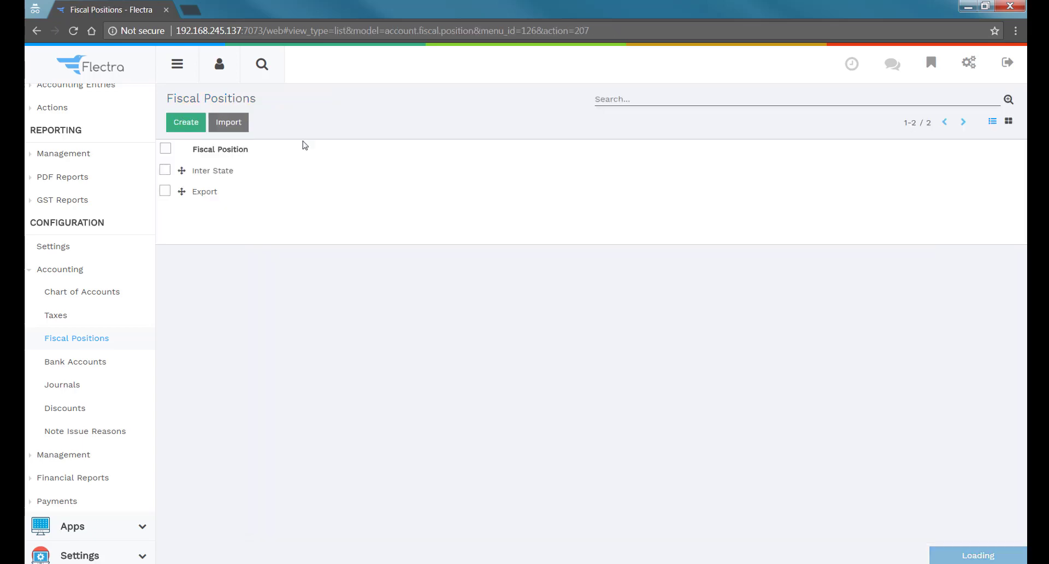
click(230, 192)
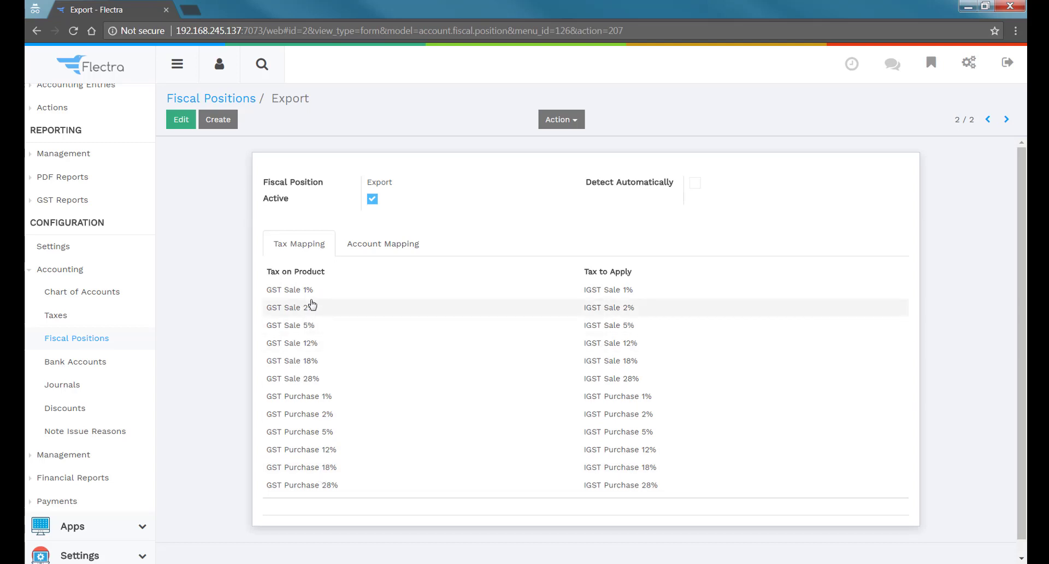
click(213, 100)
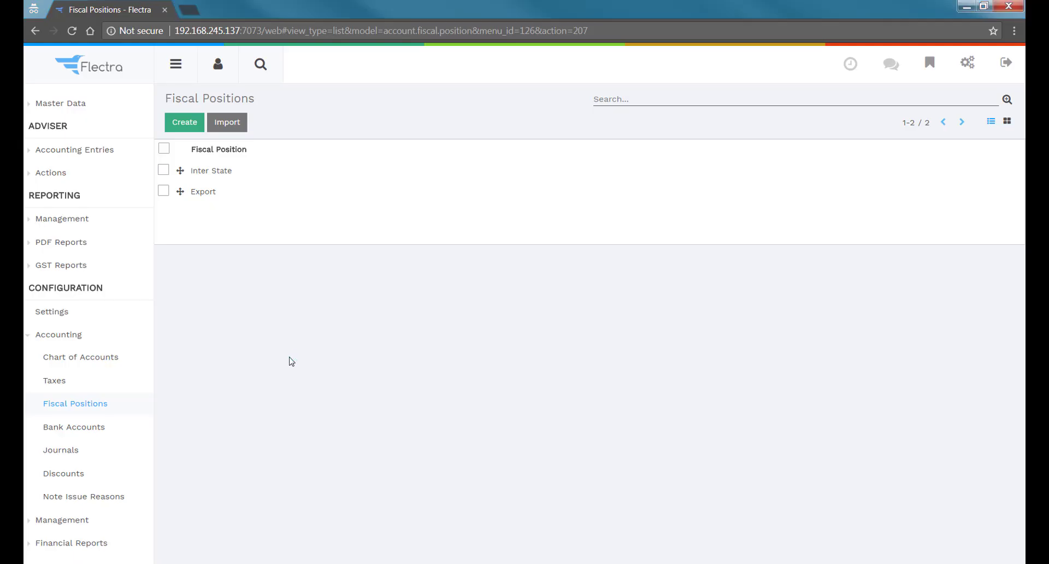
Create a new customer in the sales master data and name it "Demo Customer CGST Reg."
scroll(126, 235, up, 4)
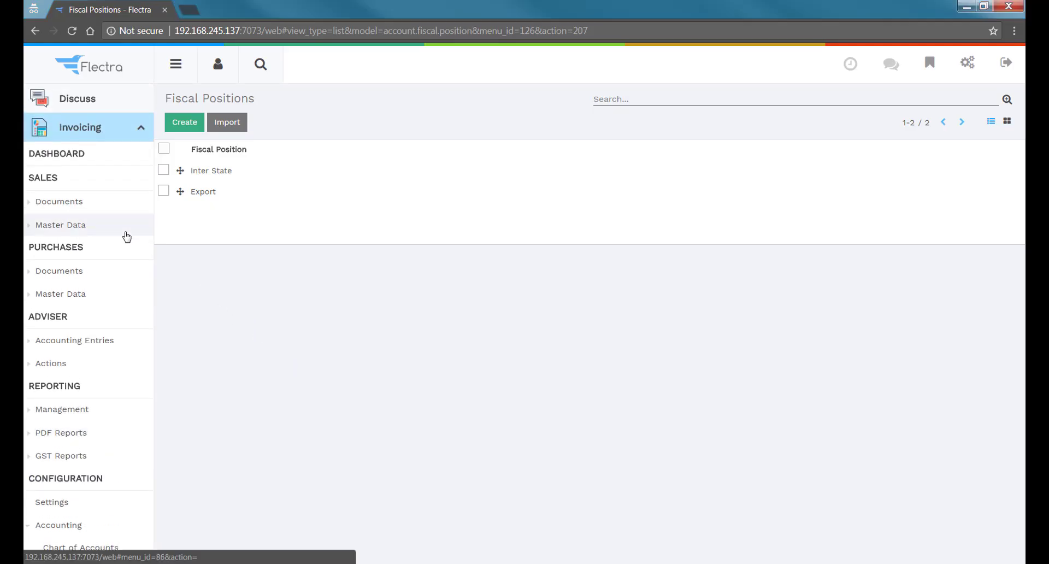
click(104, 225)
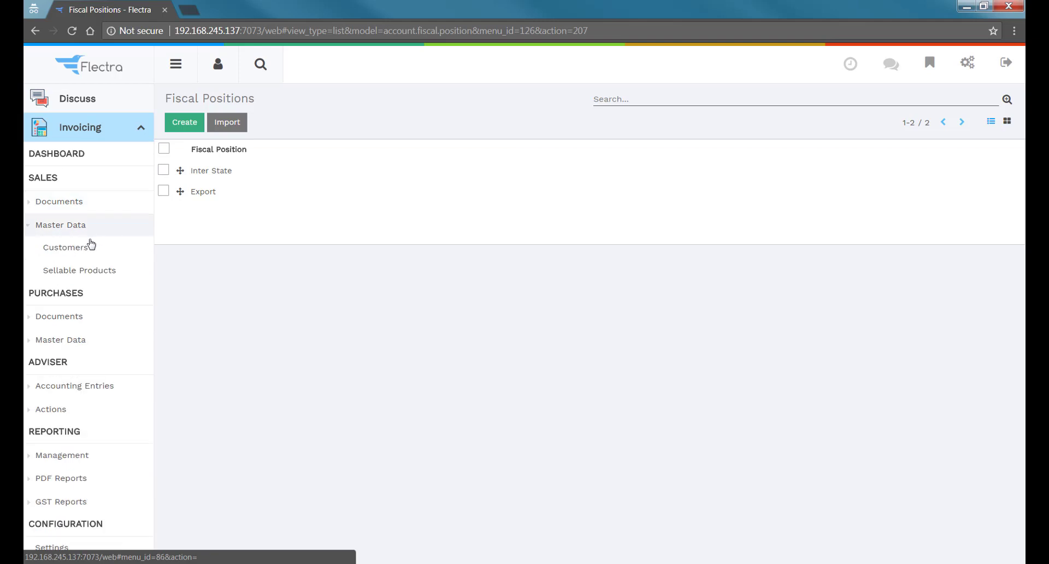
click(79, 248)
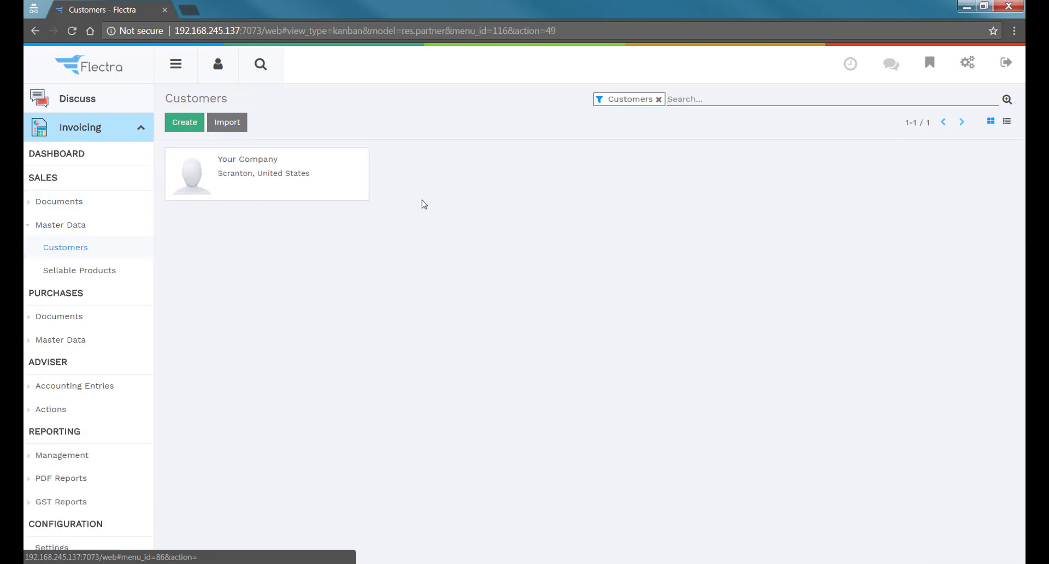
click(178, 122)
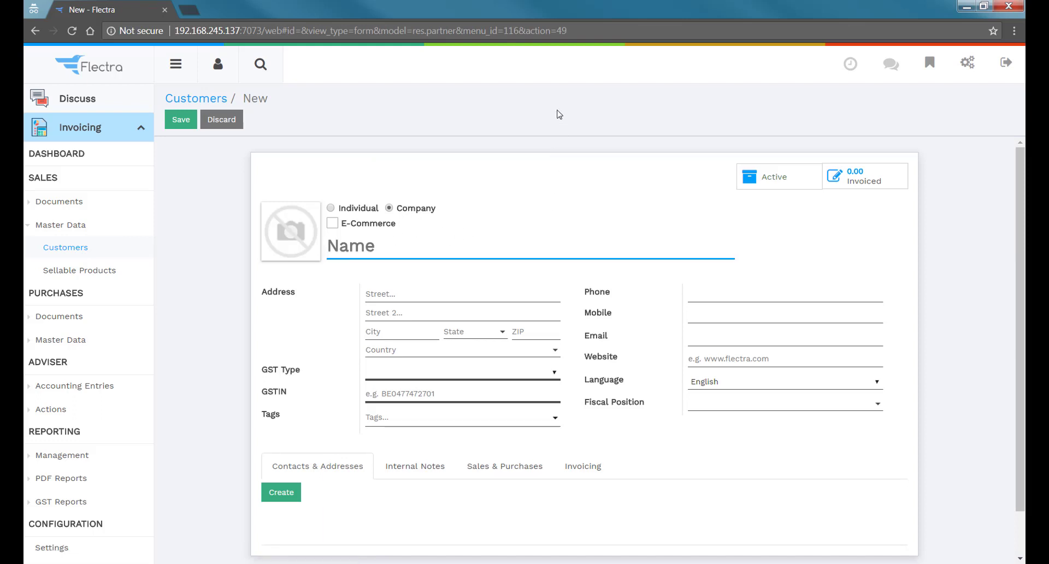
text(Demo Cust)
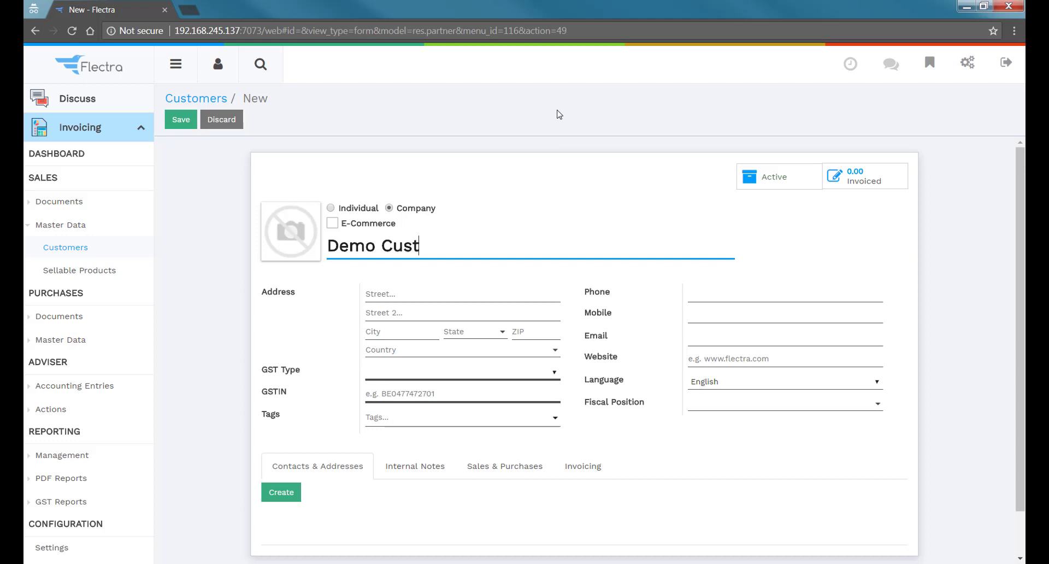
text(omer CGST Reg.)
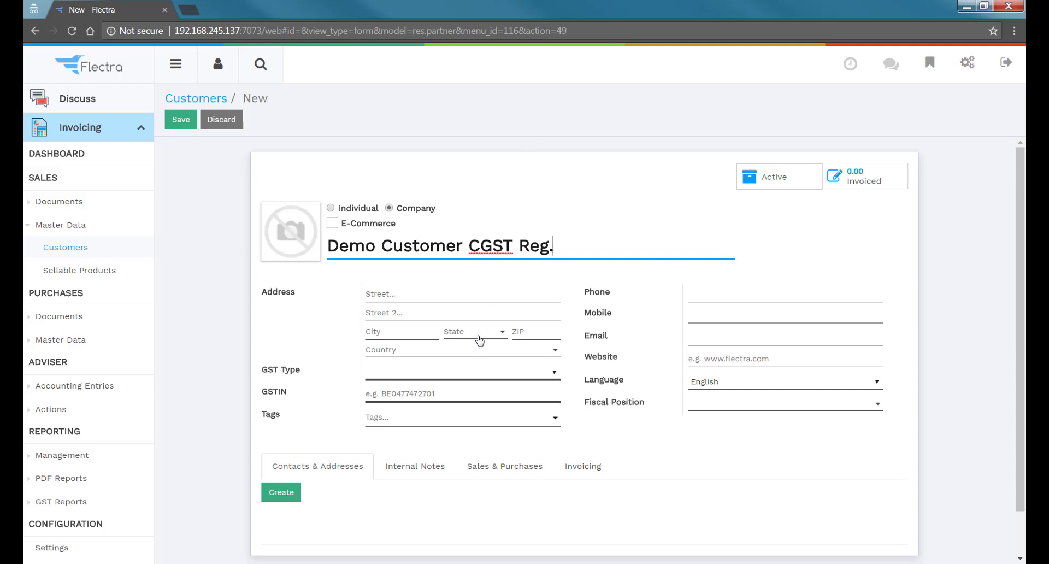
Set the new customer's country to India and the state to Gujarat
click(464, 349)
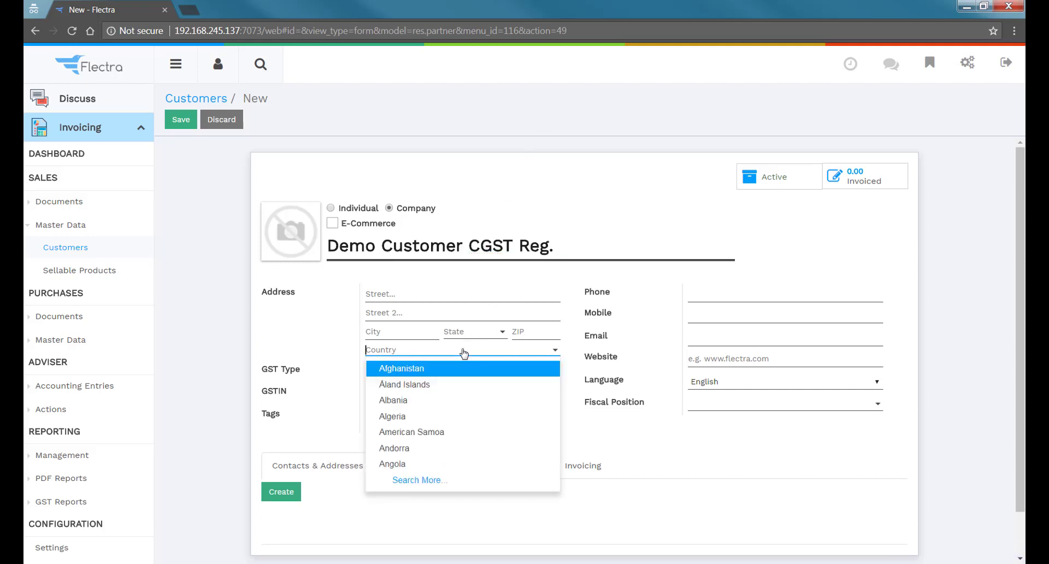
text(ind)
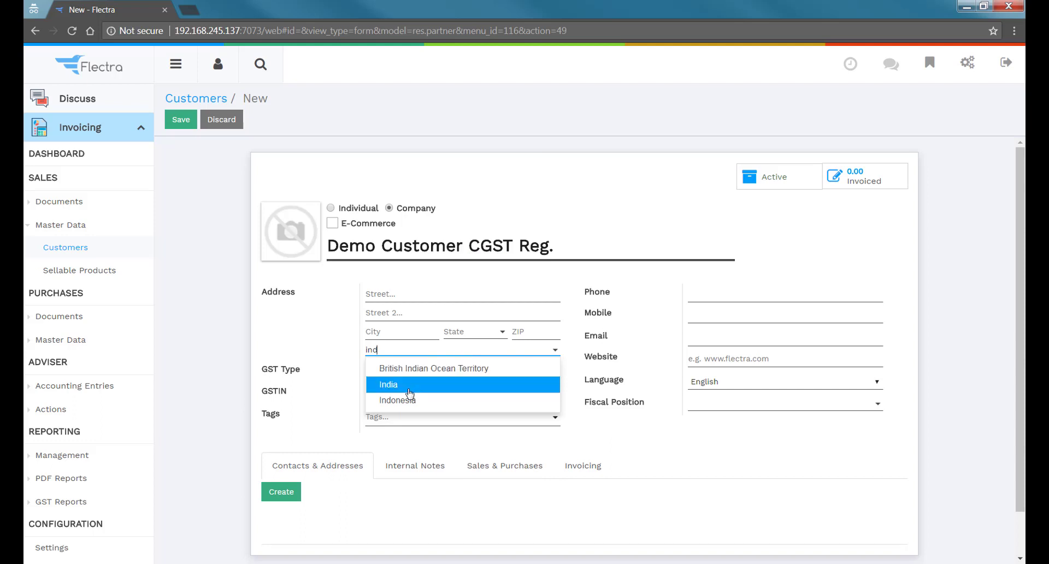
click(410, 393)
click(467, 335)
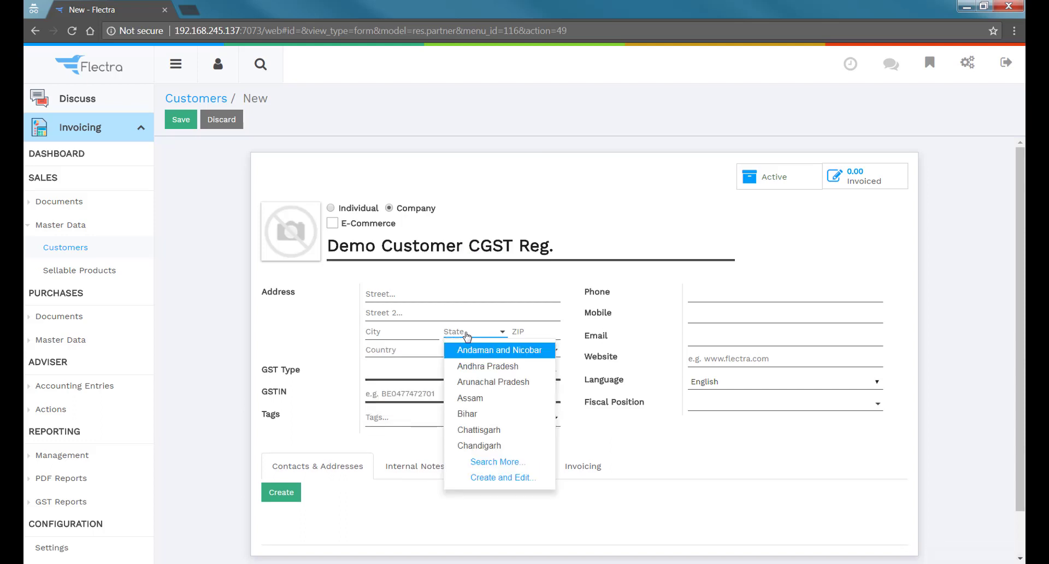
text(guj)
click(473, 353)
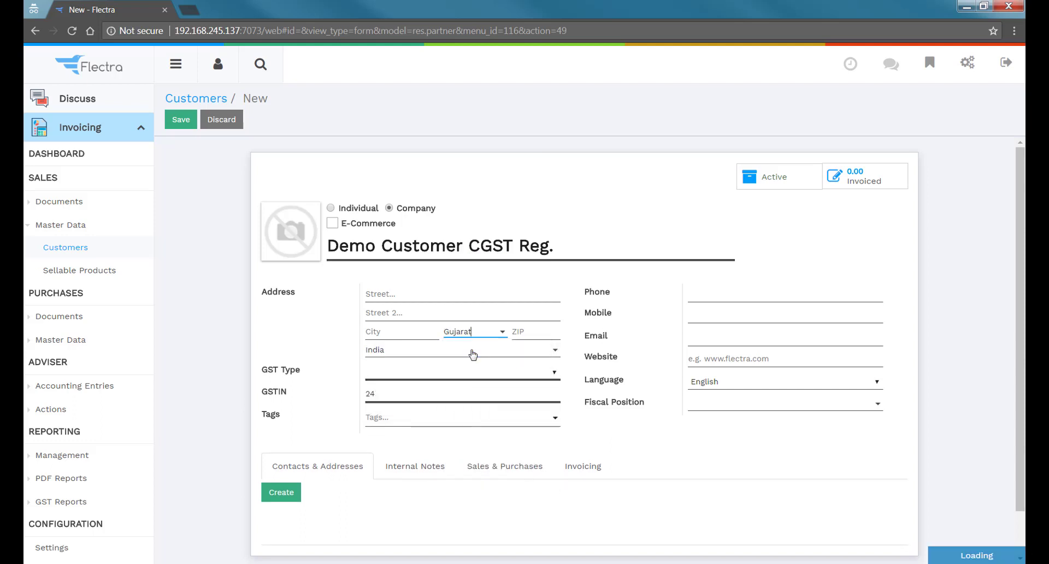
Set the customer's GST type to Regular, enter the customer's GSTIN, and save the record
click(396, 394)
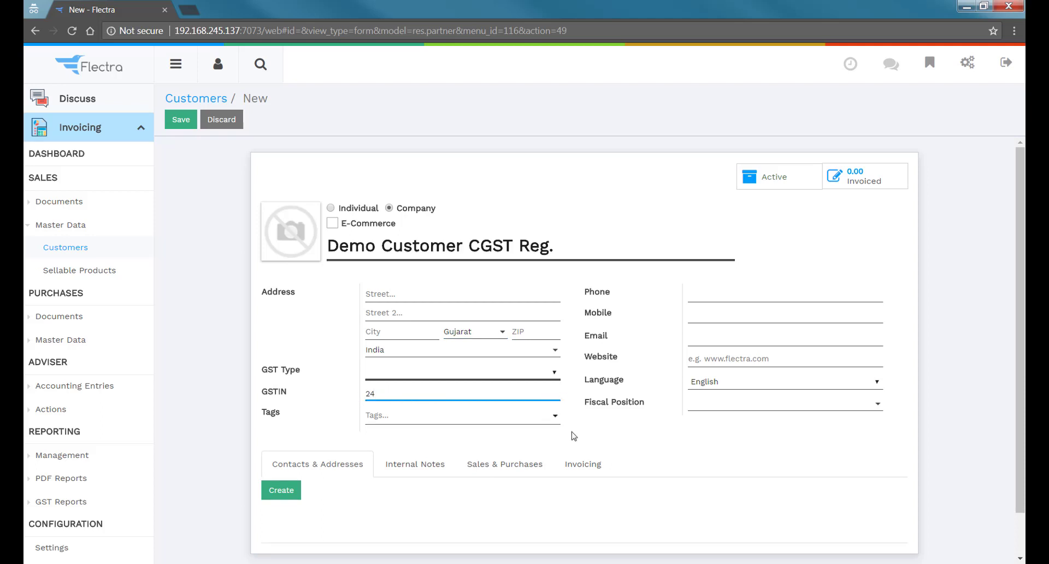
click(536, 372)
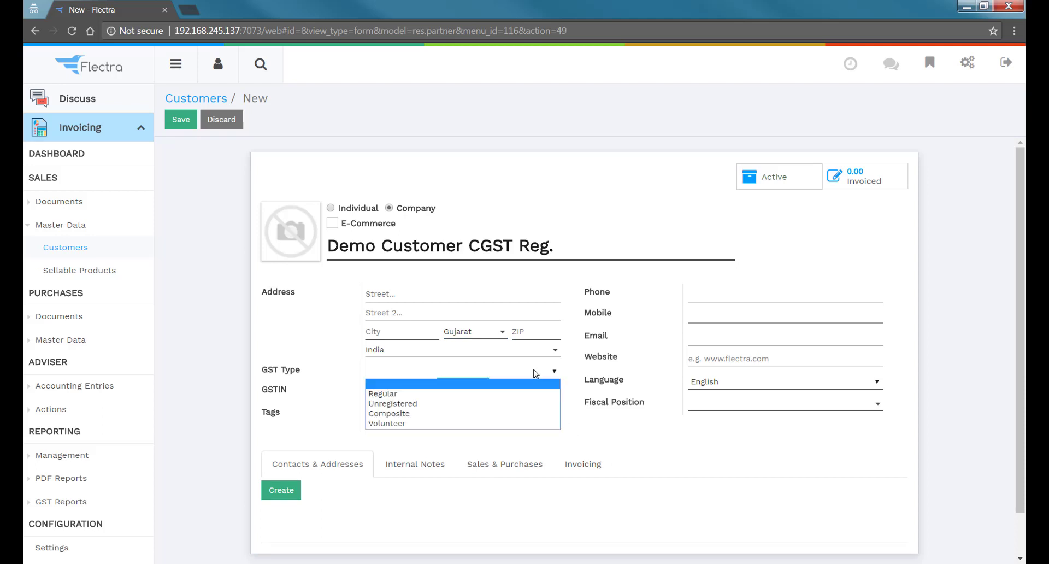
click(481, 395)
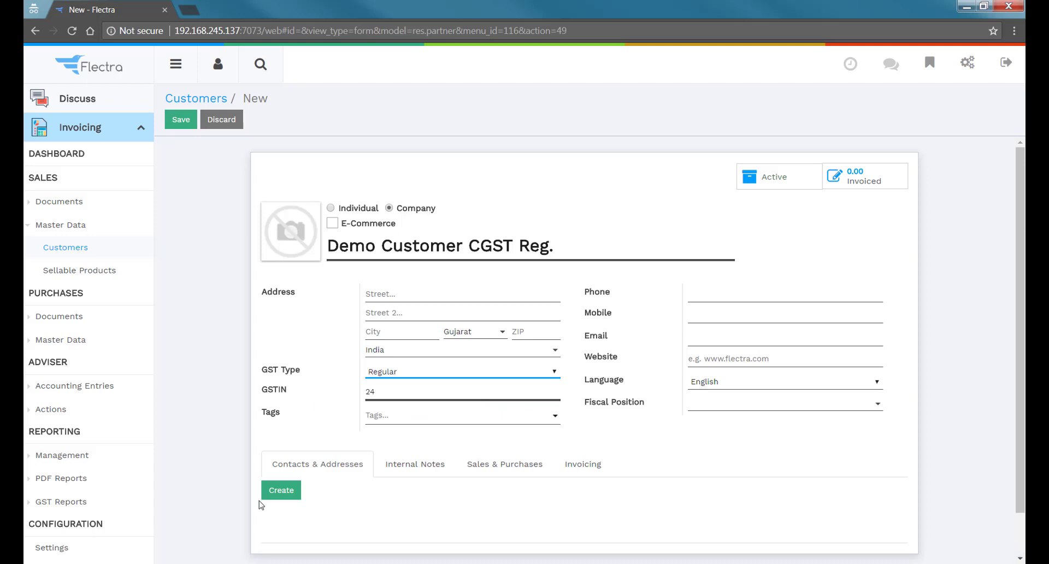
click(455, 389)
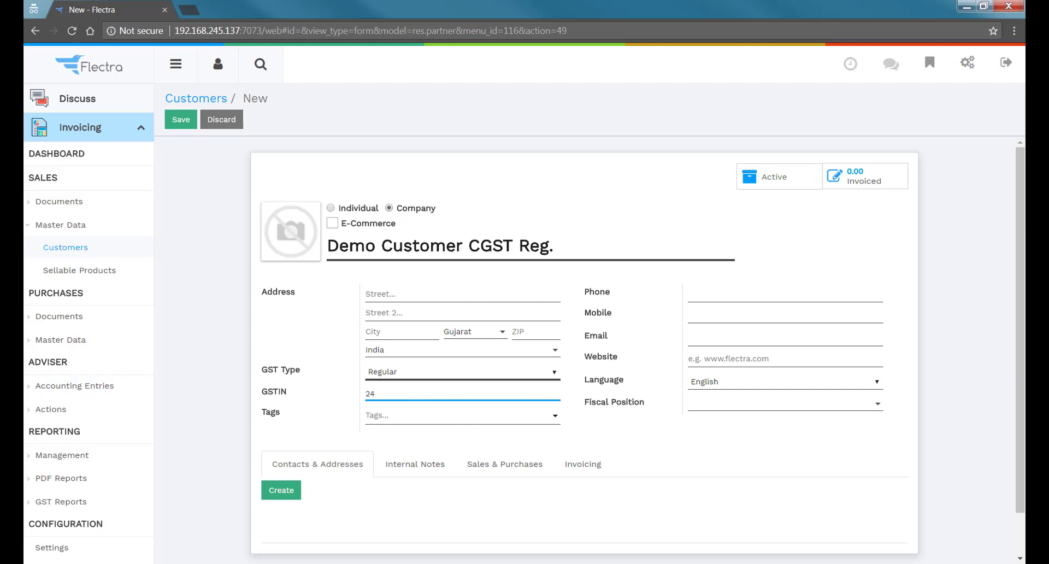
key(alt+Tab)
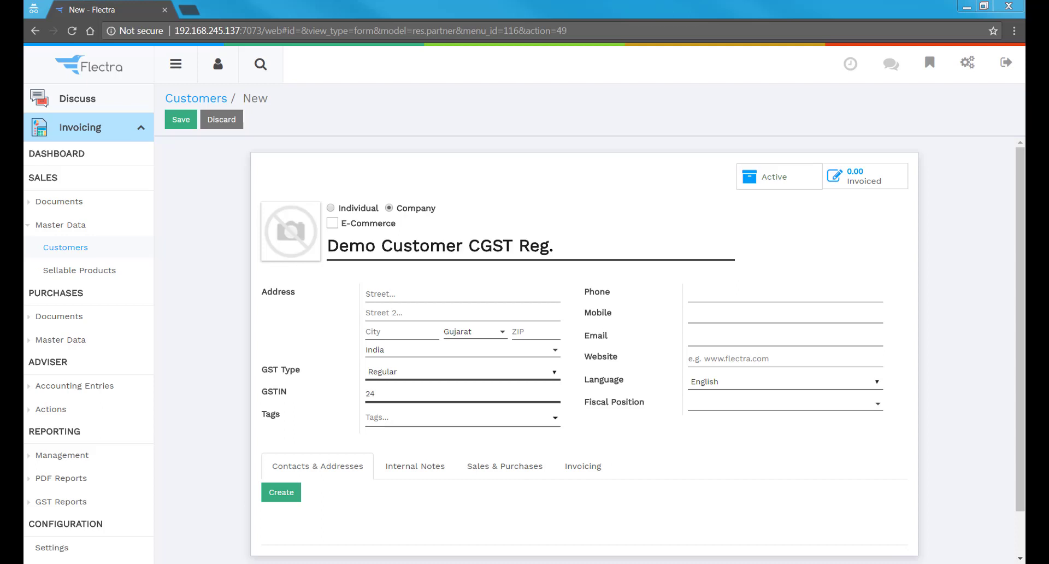
click(471, 398)
text(24ANMPD7592B1Z2)
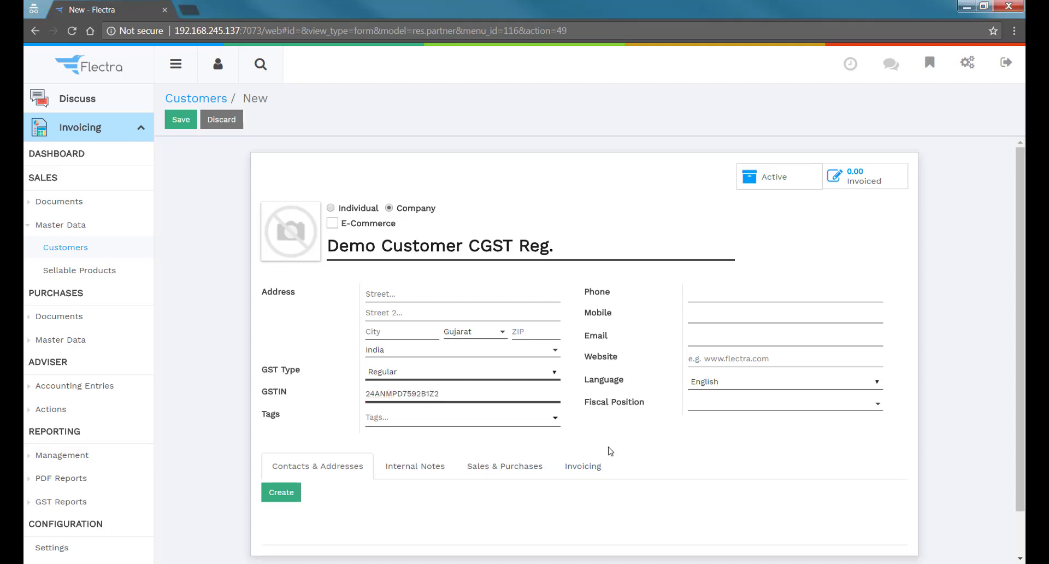
click(178, 120)
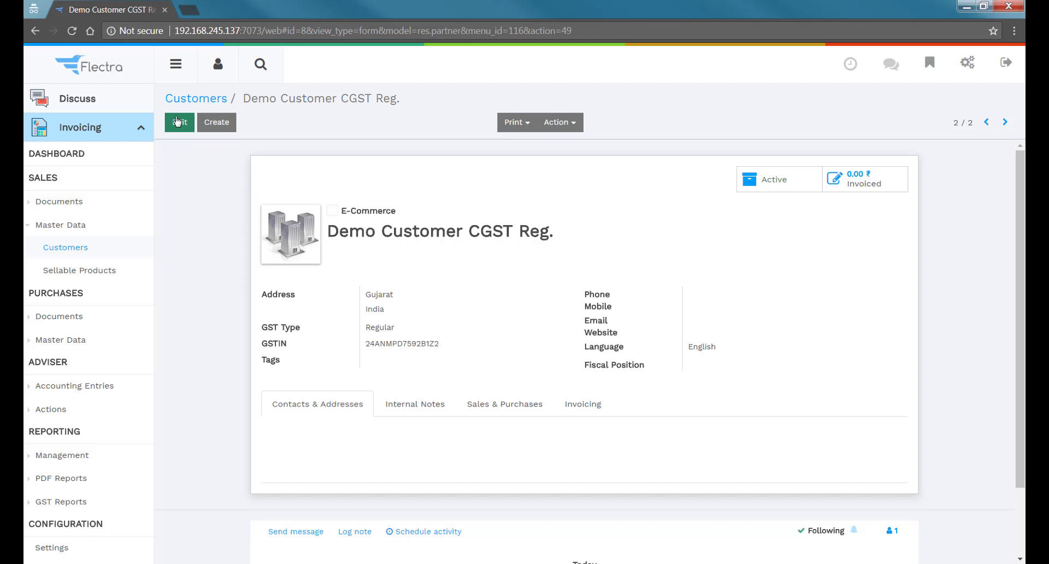
Rename the saved customer as "Demo Customer SGST/CGST Reg." and save the record
click(178, 122)
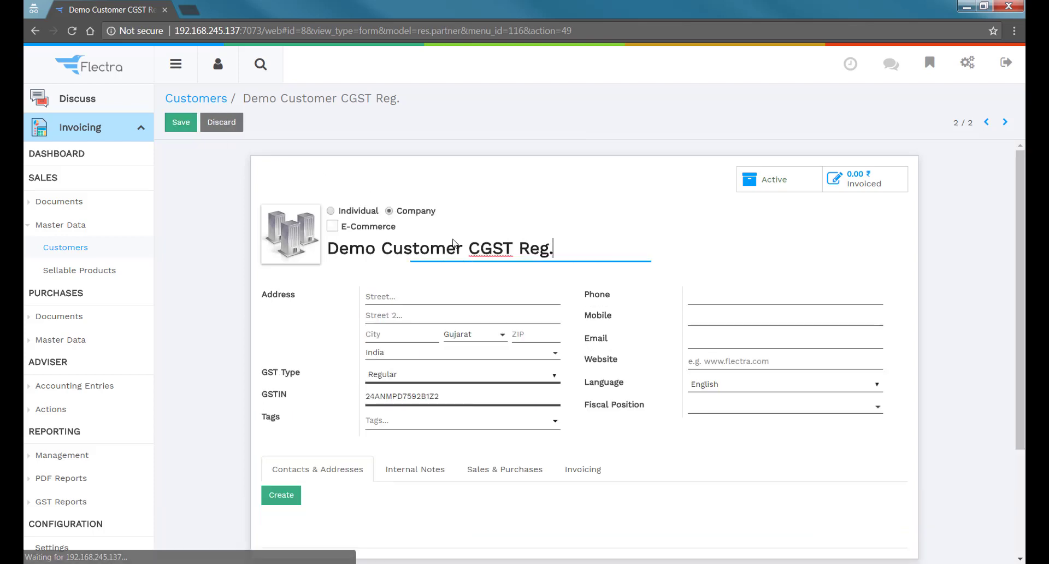
text(SGC)
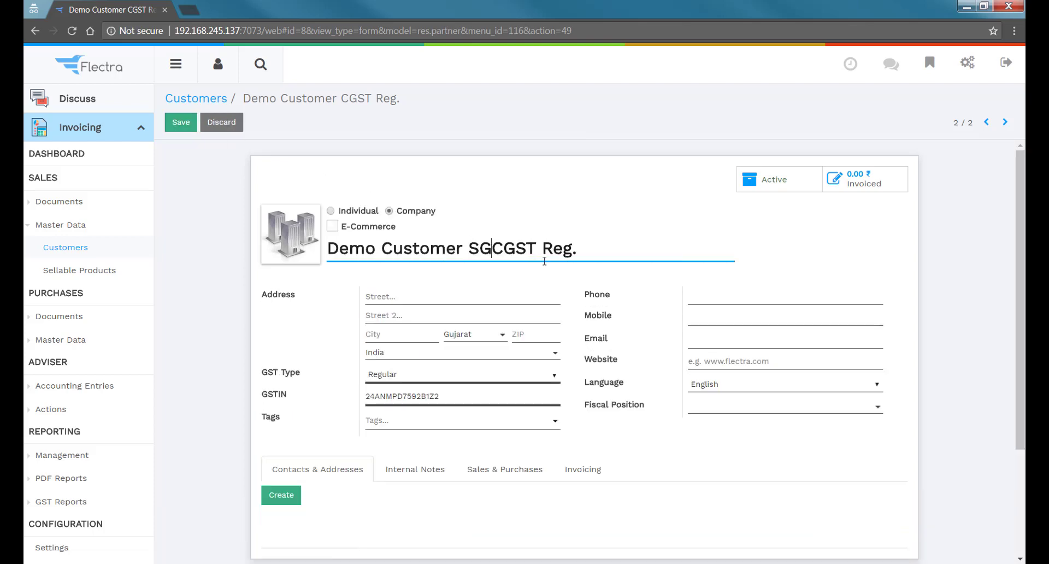
key(BackSpace)
text(ST/)
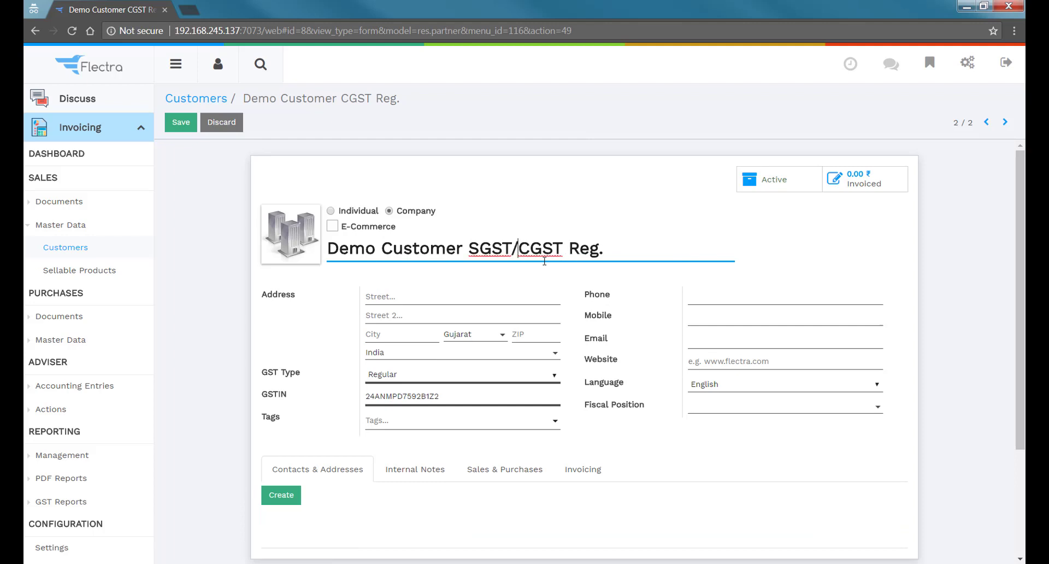
click(171, 131)
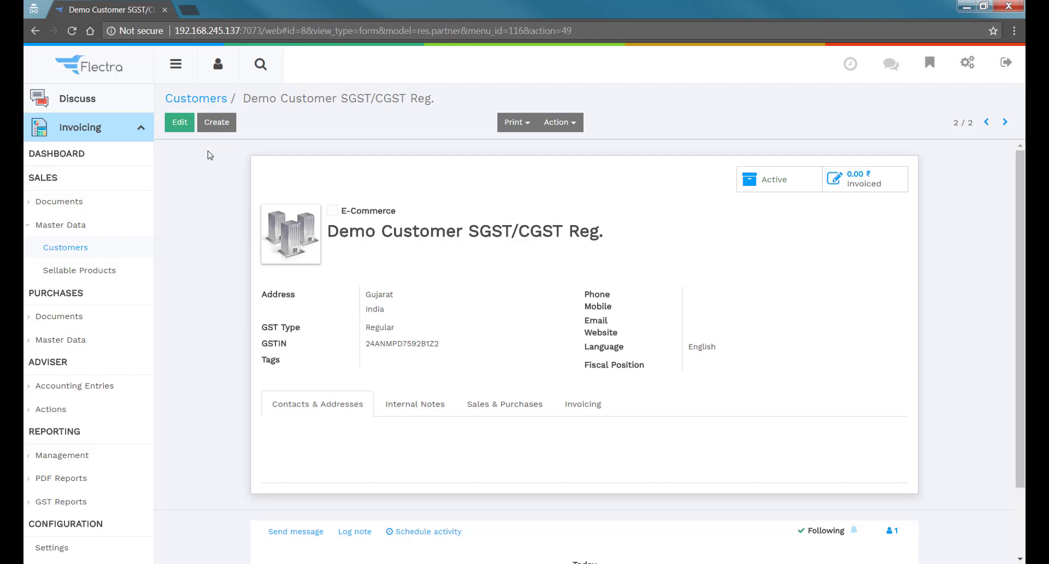
Create another customer and name it "Demo IGST Reg. Customer"
click(227, 126)
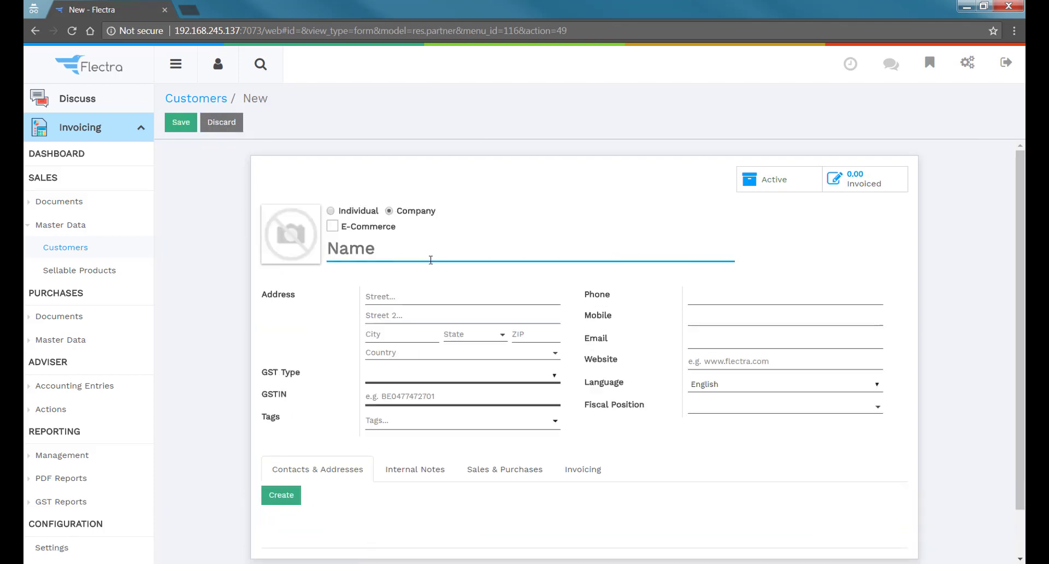
text(Demo IGST )
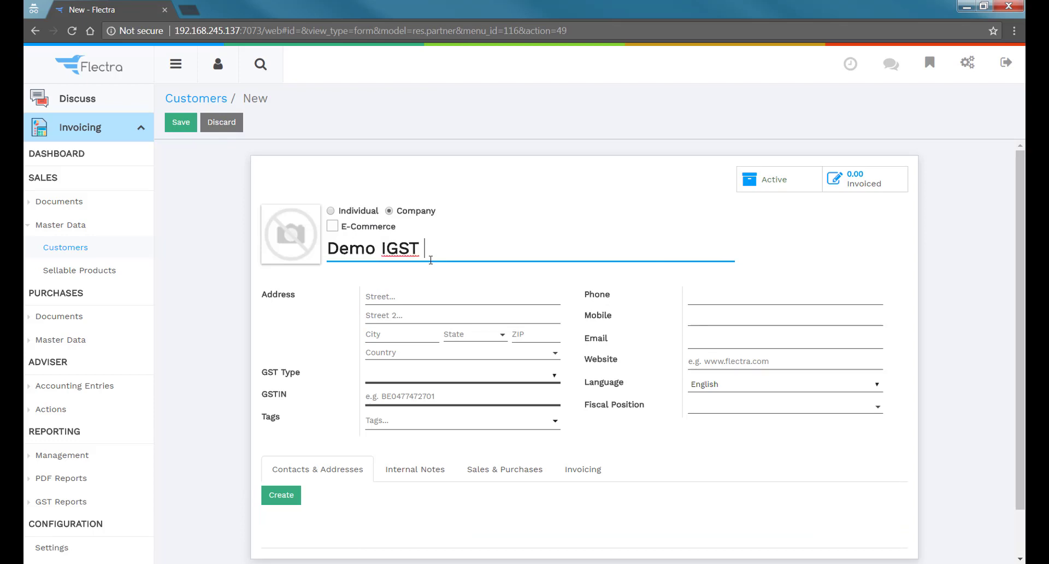
text(Reg. Customer)
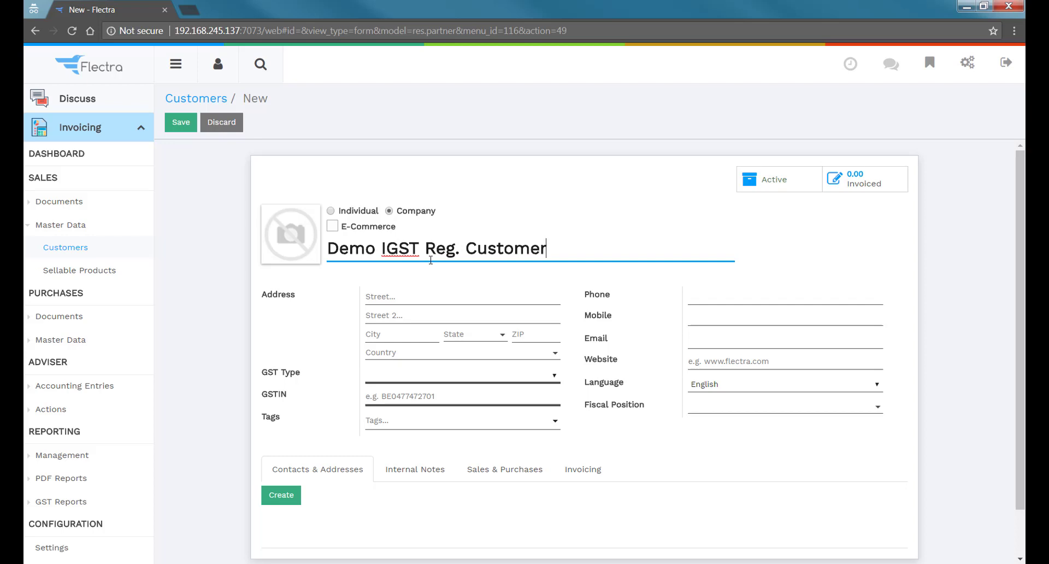
Set the IGST customer's country to India and the state to Delhi
click(436, 355)
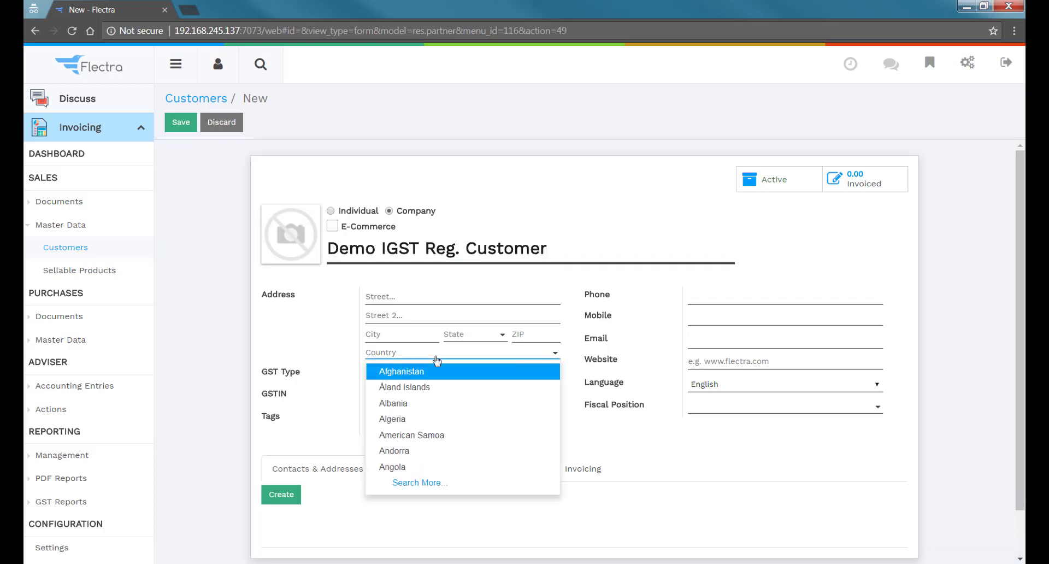
text(indi)
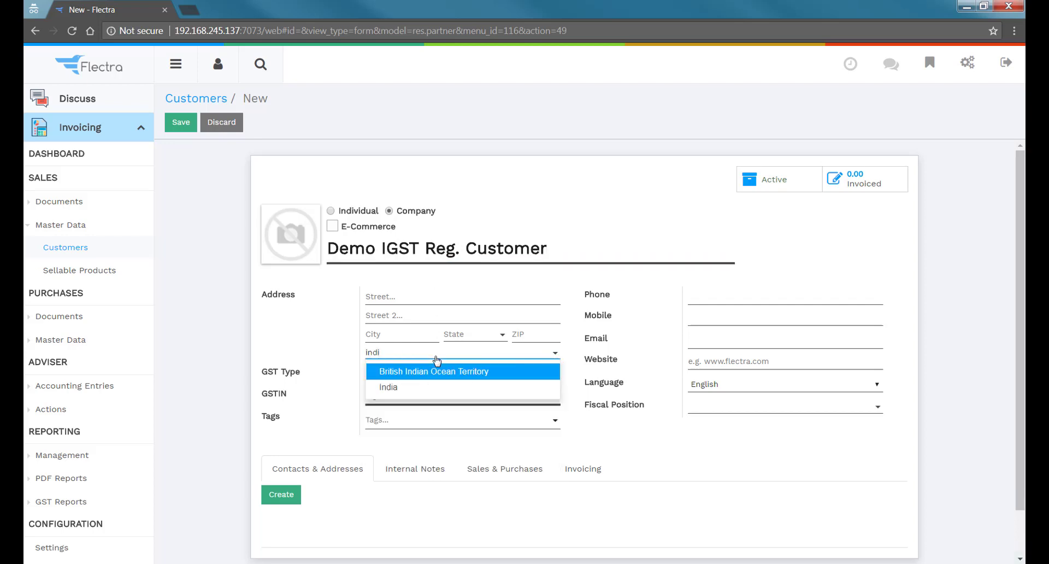
click(408, 388)
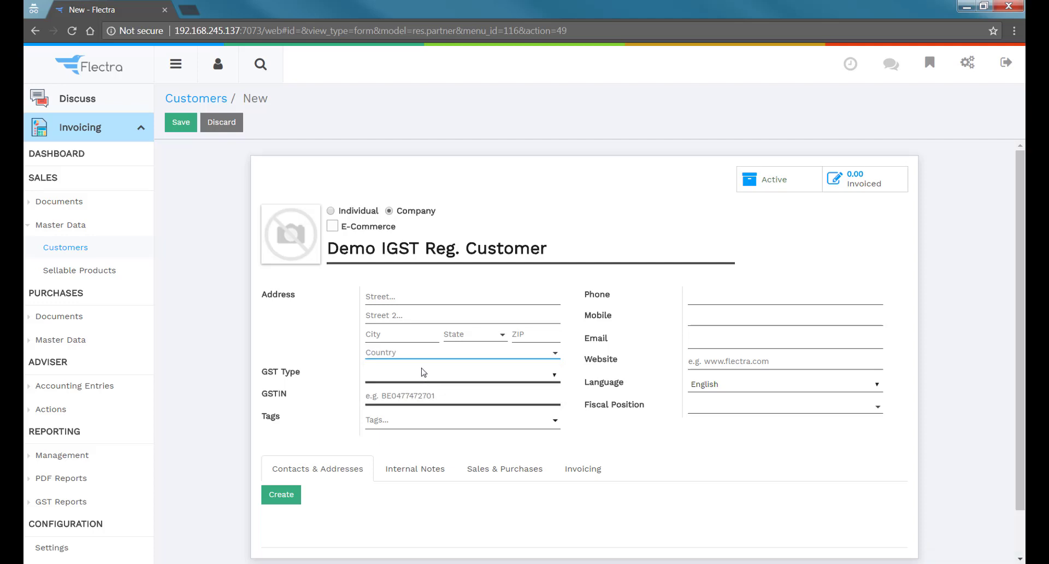
click(456, 335)
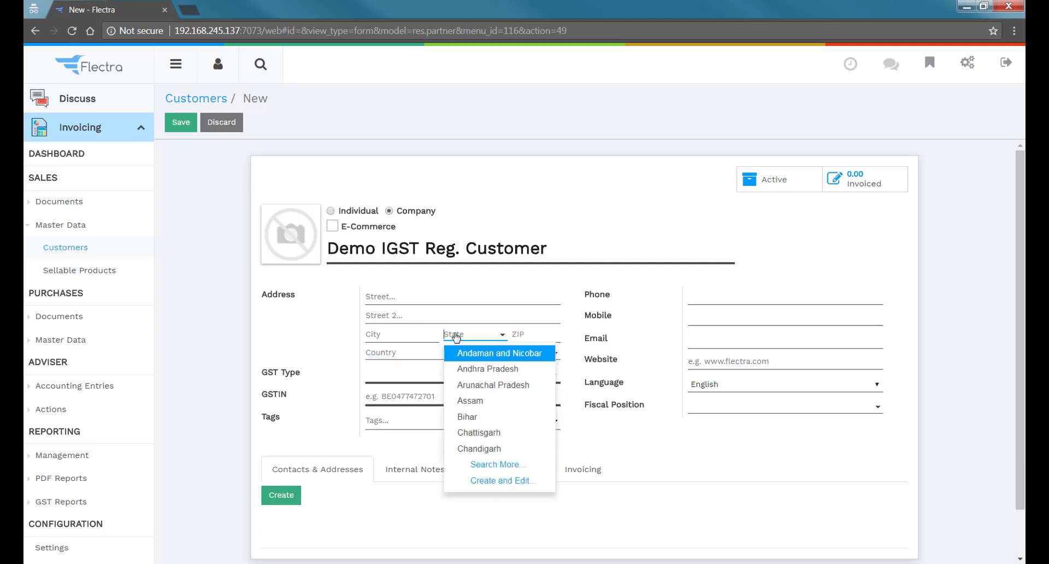
text(De)
click(483, 385)
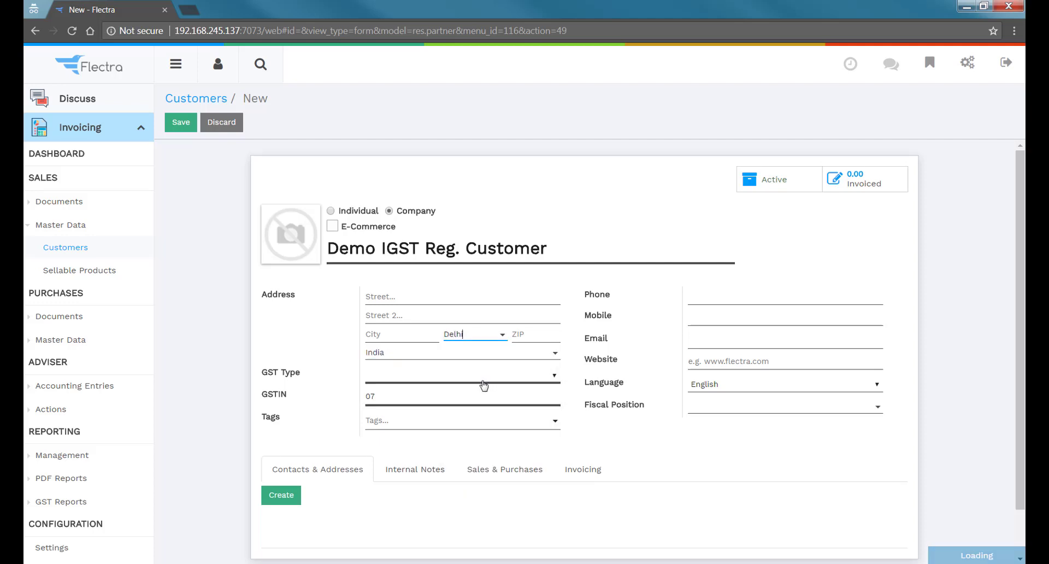
Set the IGST customer's GST type to Regular, enter the GSTIN, and save the record
click(479, 376)
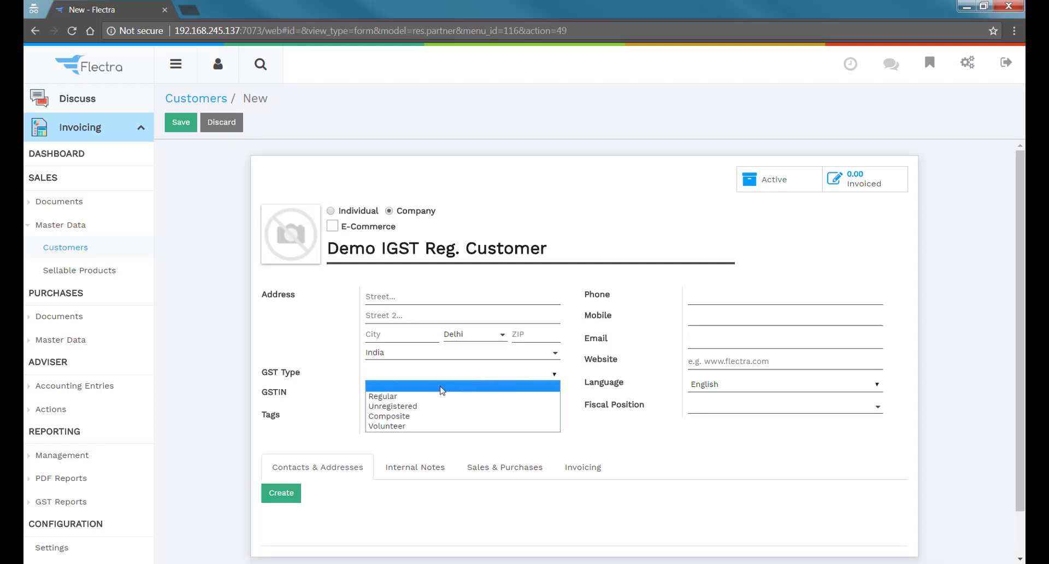
click(413, 397)
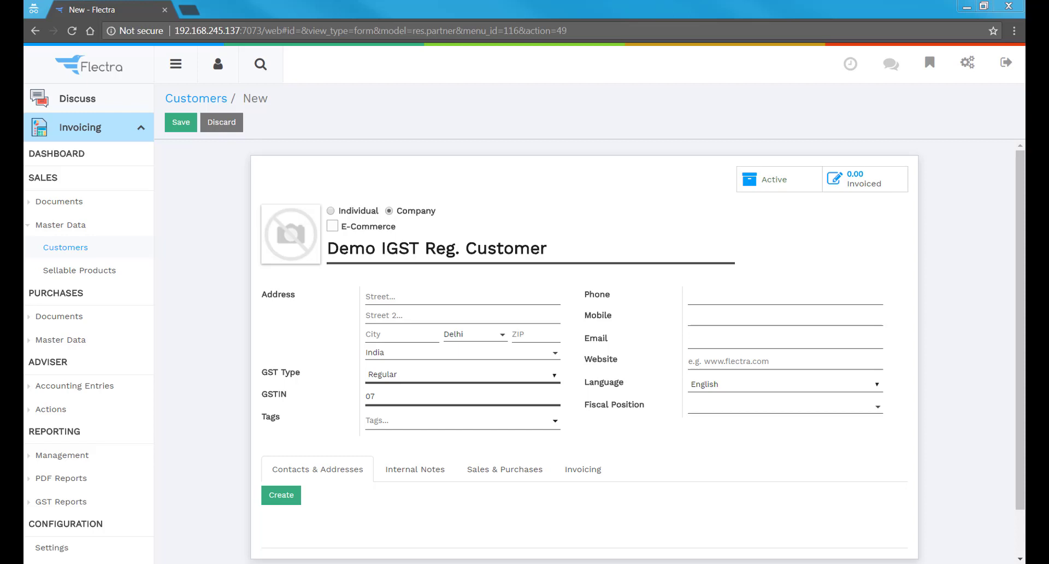
double_click(388, 395)
text(07GEOPS0823B2ZH)
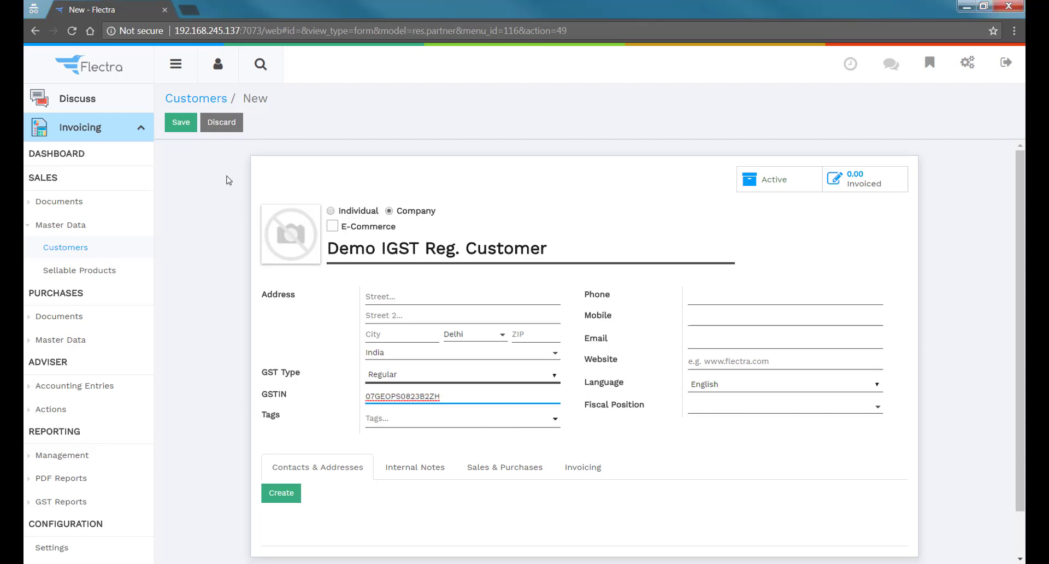
click(183, 127)
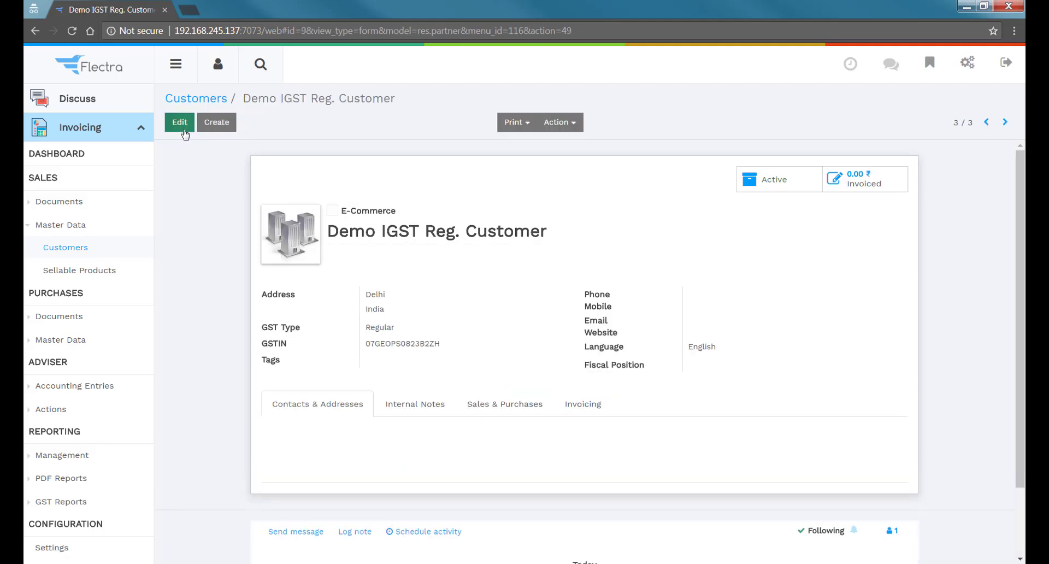
Assign the Inter State fiscal position to the IGST customer, re-enter the full GSTIN, and save
click(183, 124)
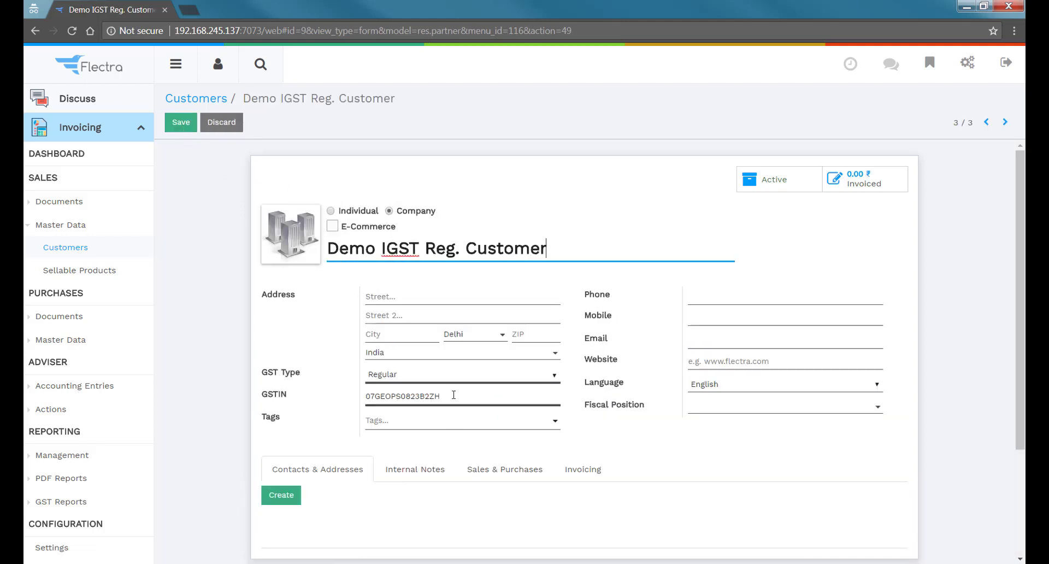
click(738, 409)
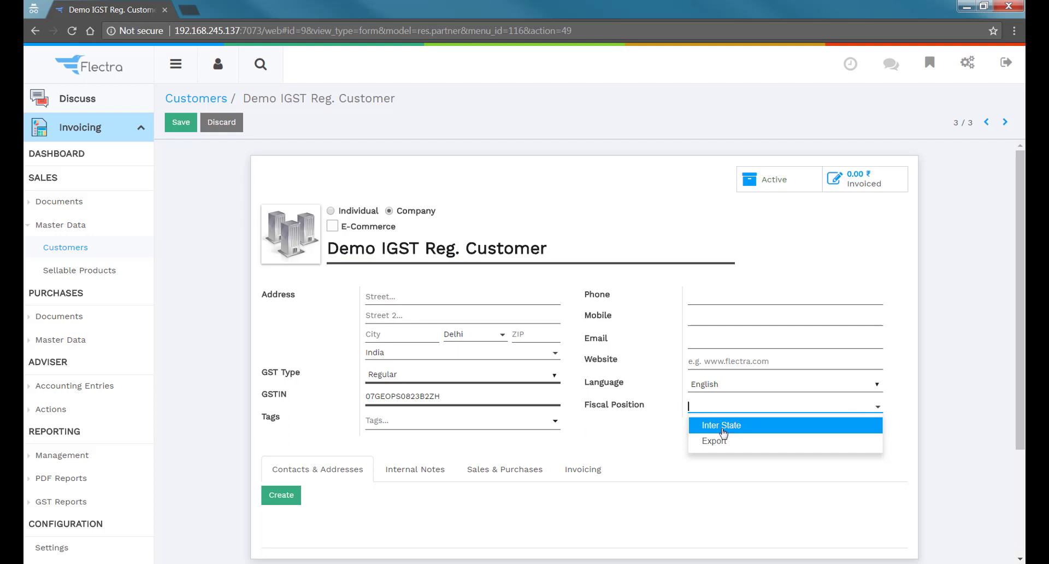
click(722, 425)
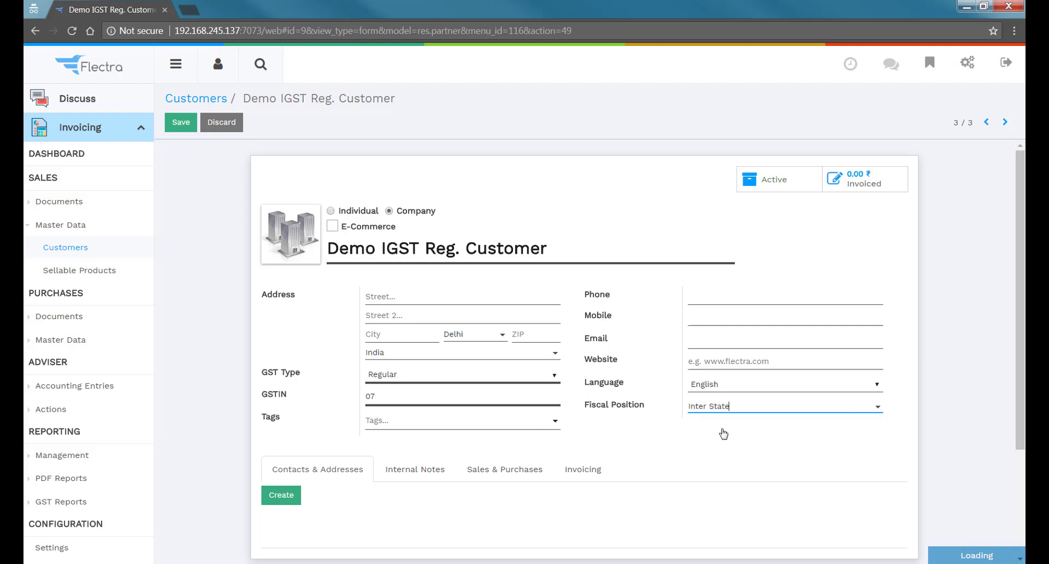
double_click(479, 389)
double_click(483, 396)
text(07GEOPS0823B2ZH)
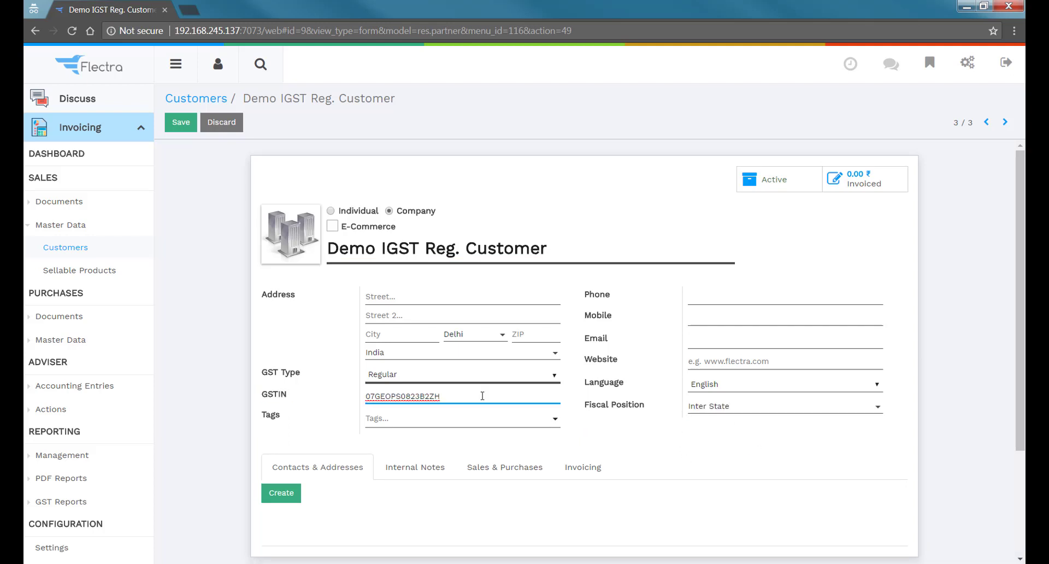
click(178, 128)
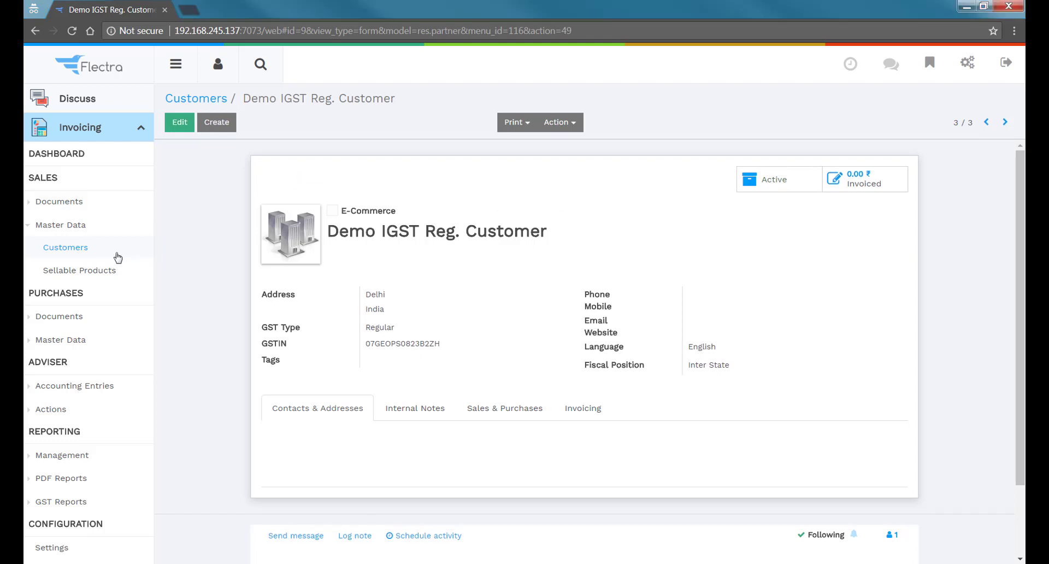
click(73, 204)
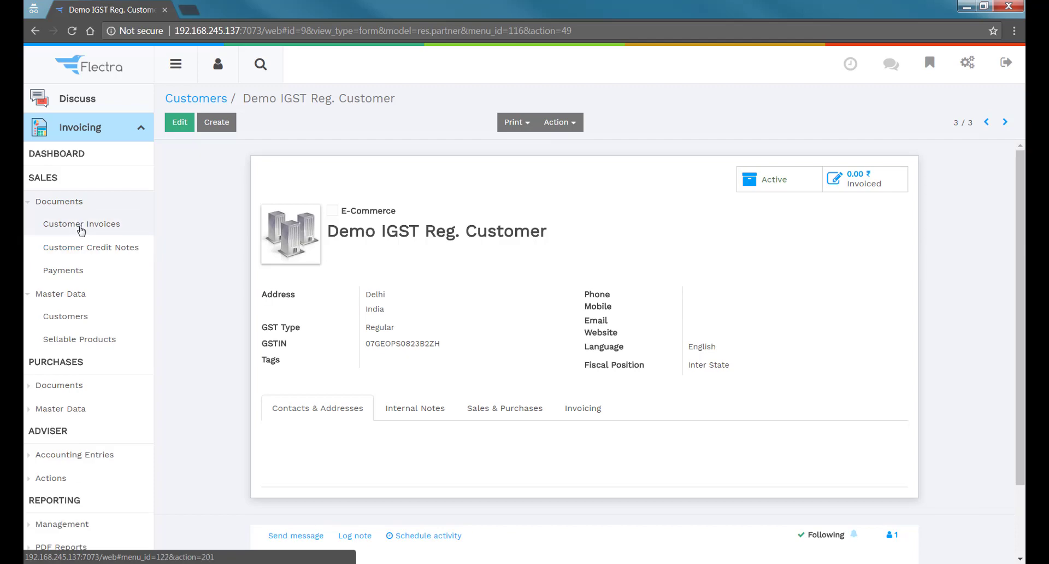
click(81, 228)
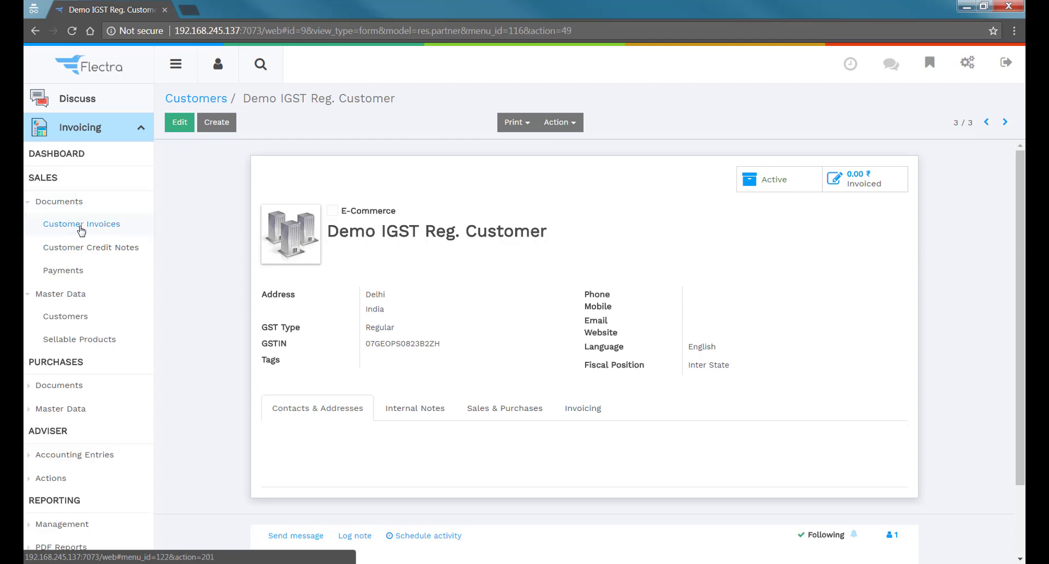
click(183, 122)
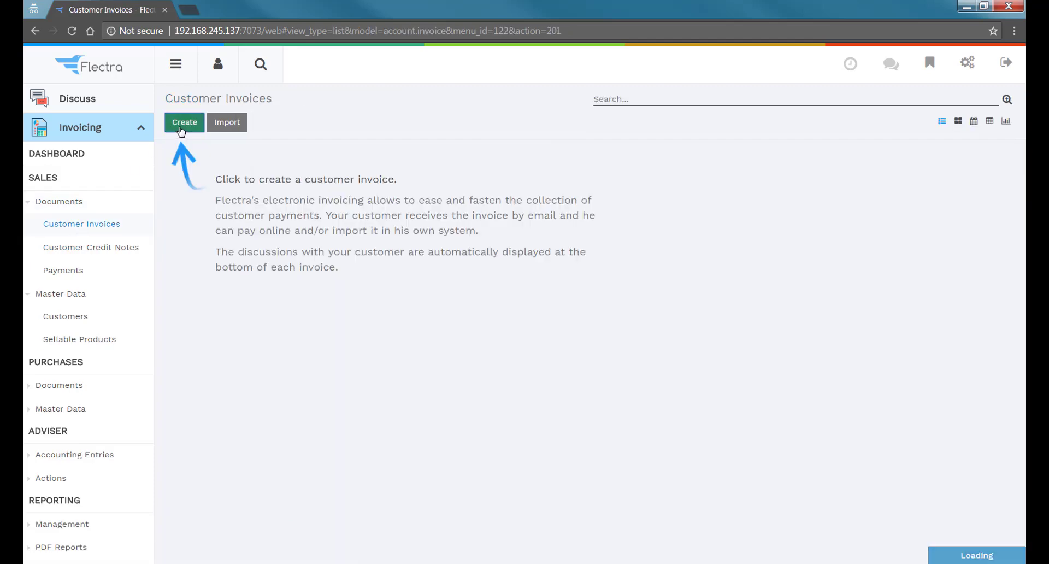
click(453, 276)
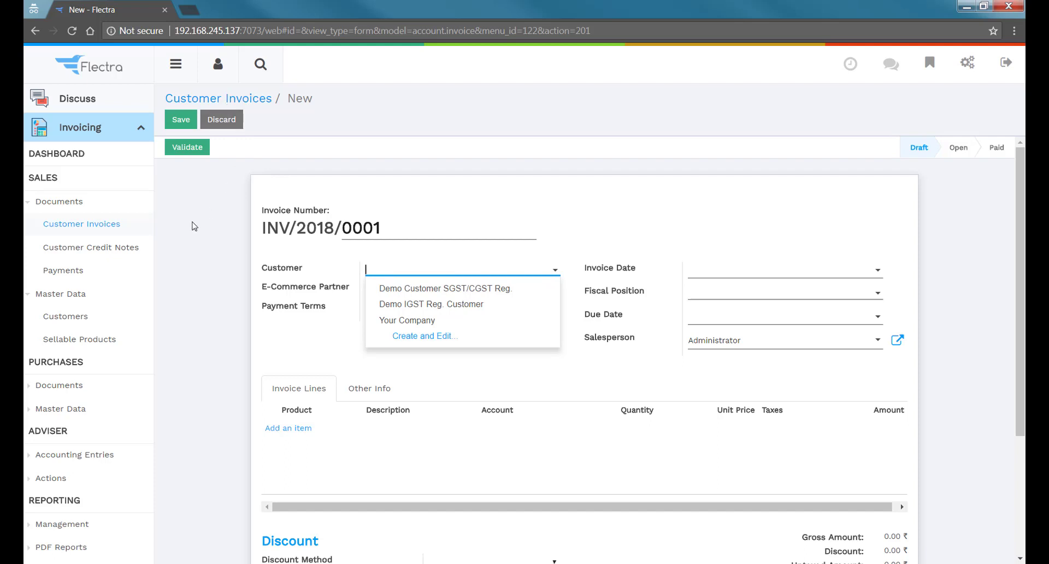
Create a new sellable product in the sales master data and name it "Mobile Phone"
click(99, 340)
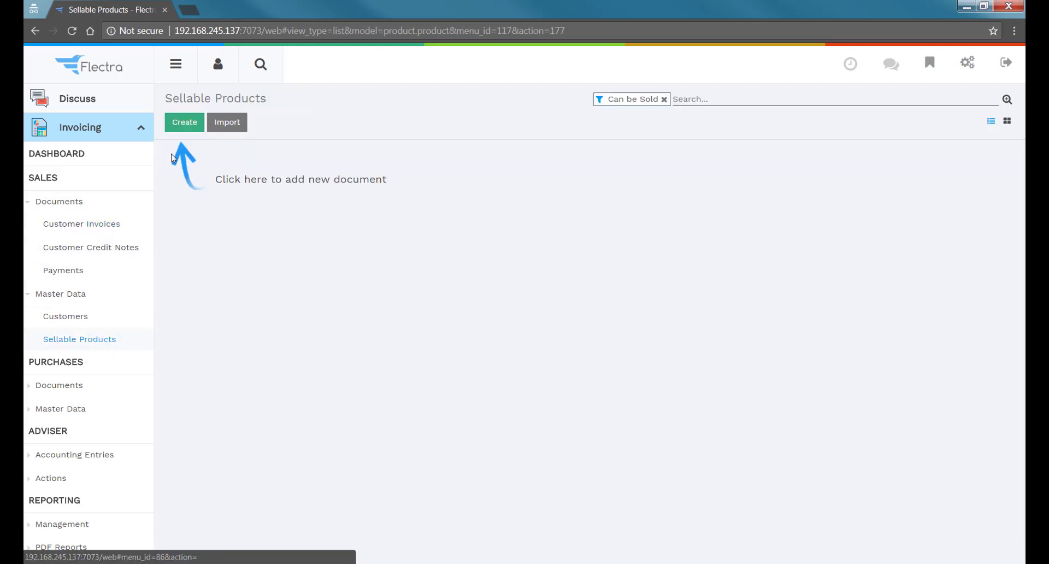
click(176, 130)
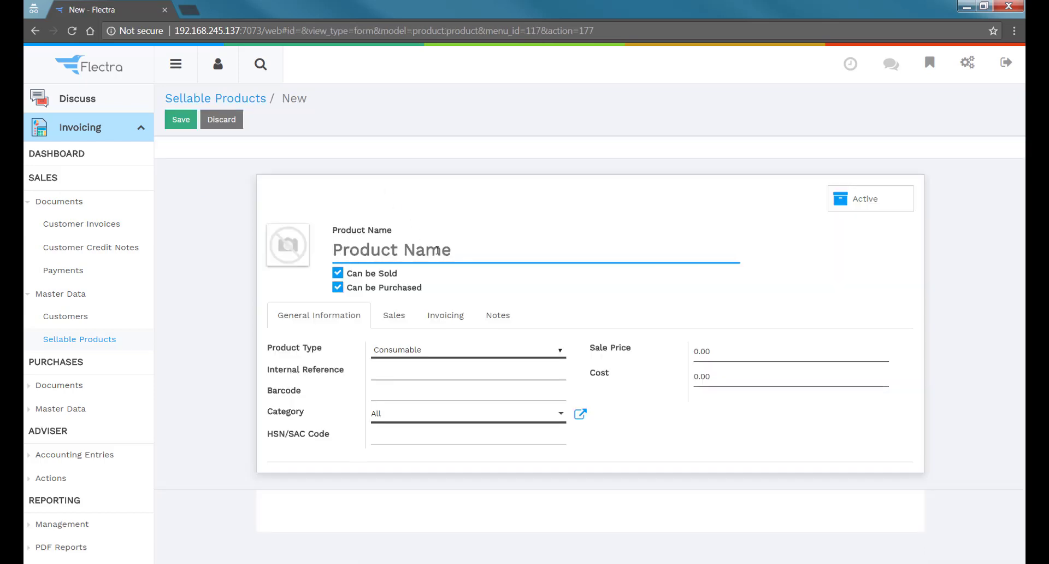
text(Mobile)
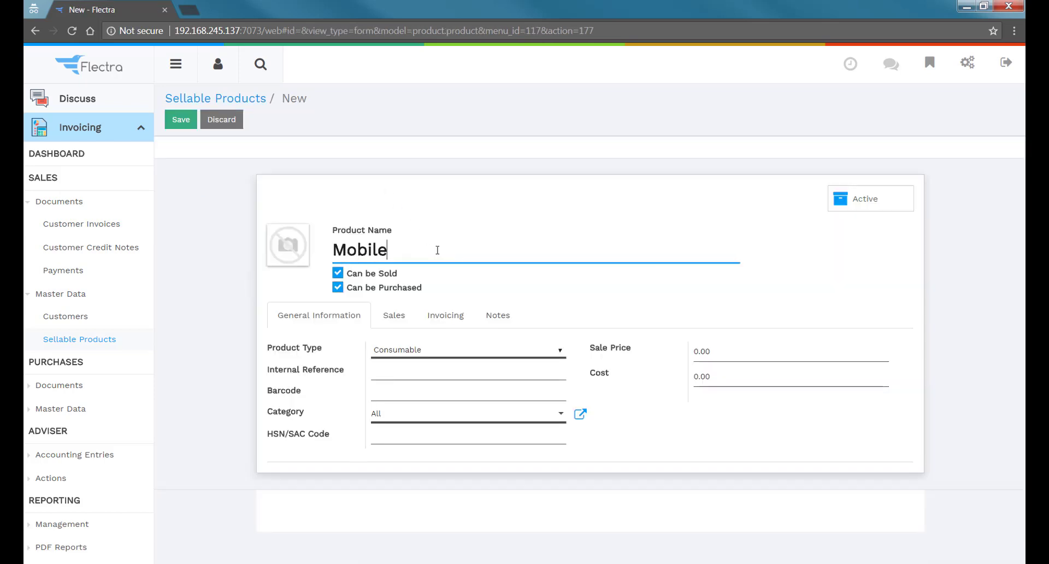
text( Phone)
Set the Mobile Phone's sale price to 10000 and cost to 800, check its customer and vendor taxes, and save
click(752, 348)
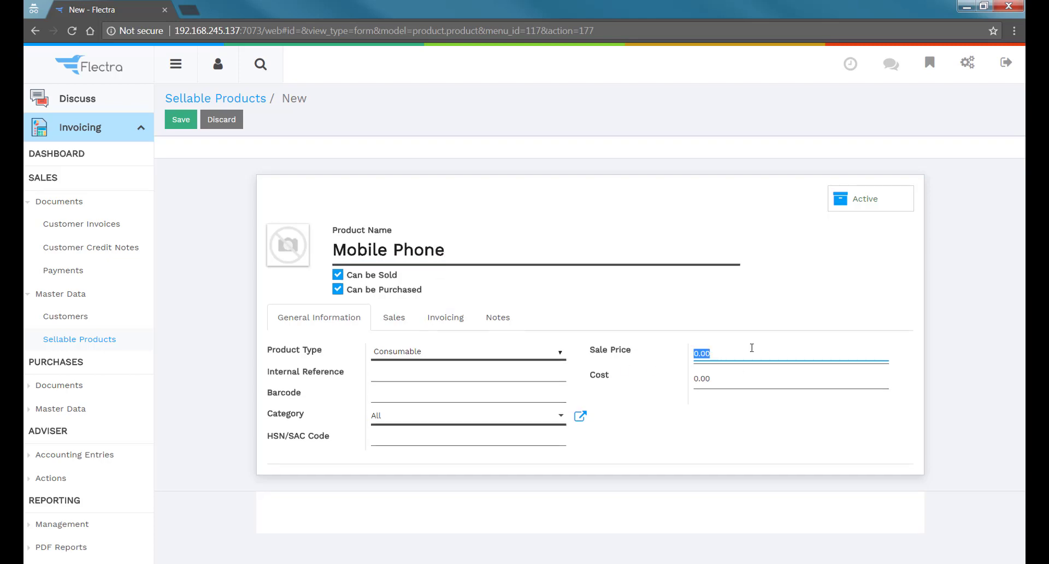
text(10000)
key(Tab)
text(8)
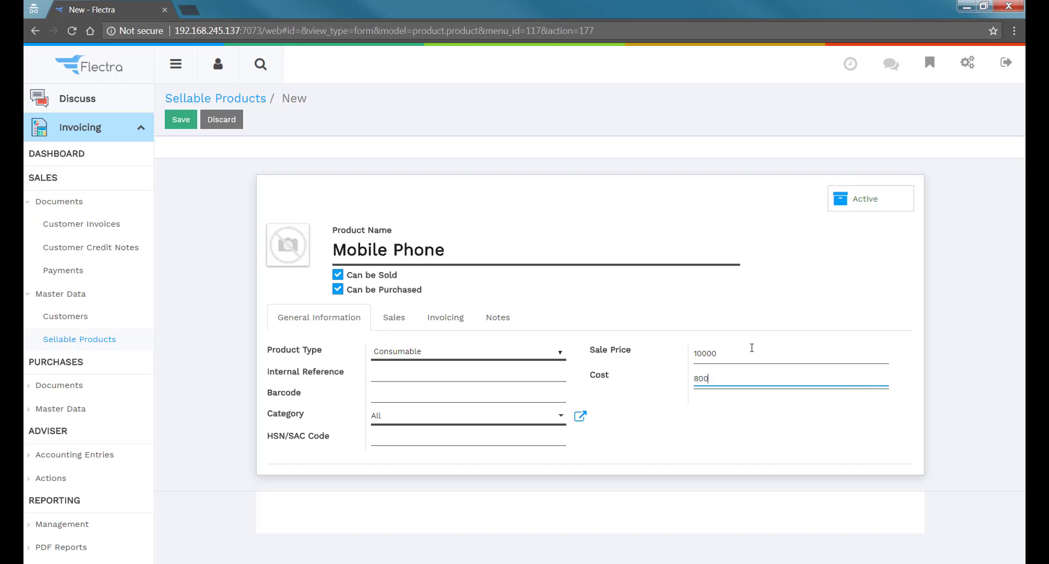
click(430, 316)
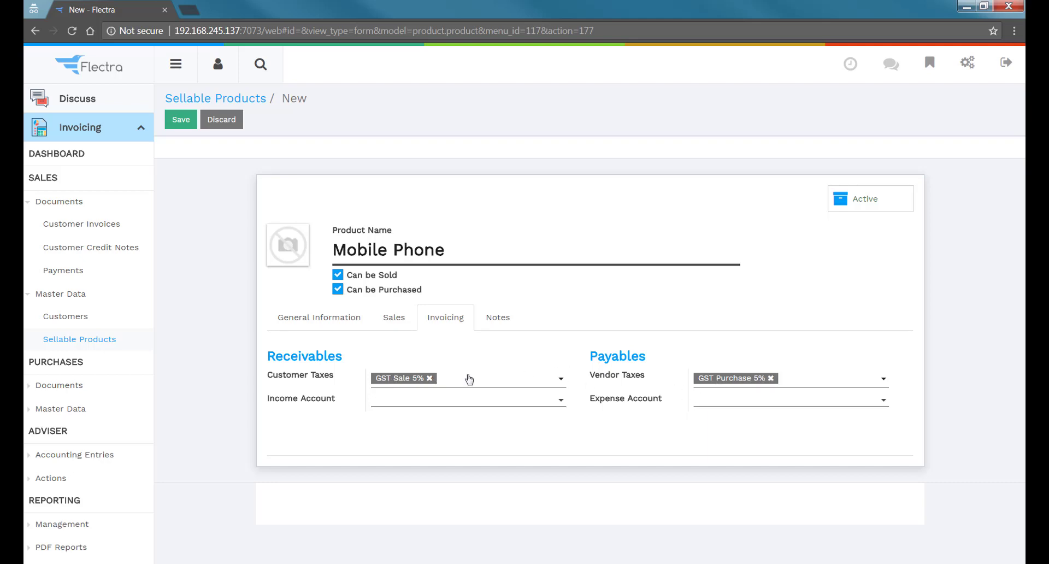
click(178, 125)
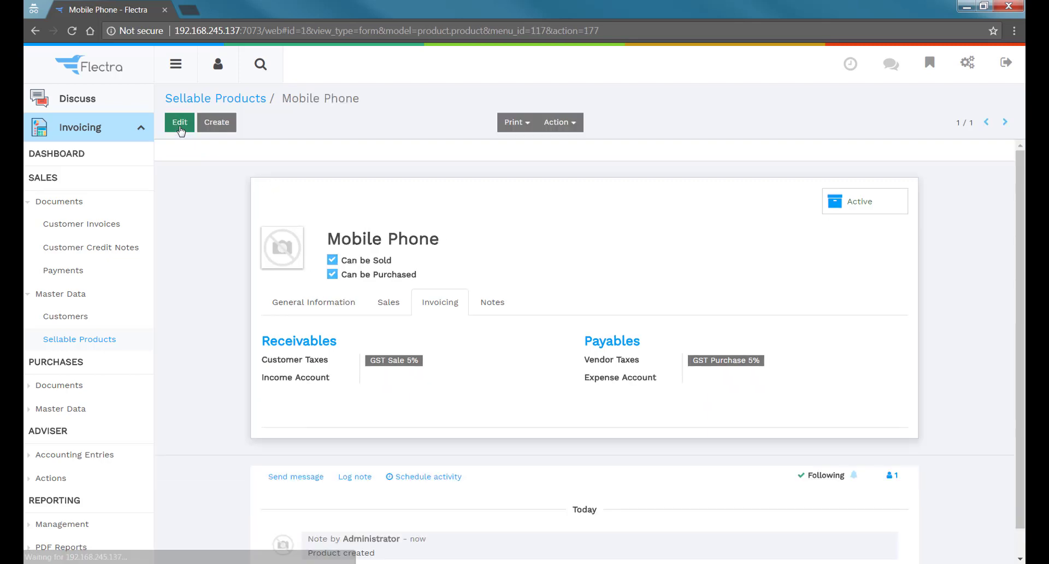
Create a new sellable product named "Tablet" with a sale price of 20000 and a cost of 17000
click(212, 125)
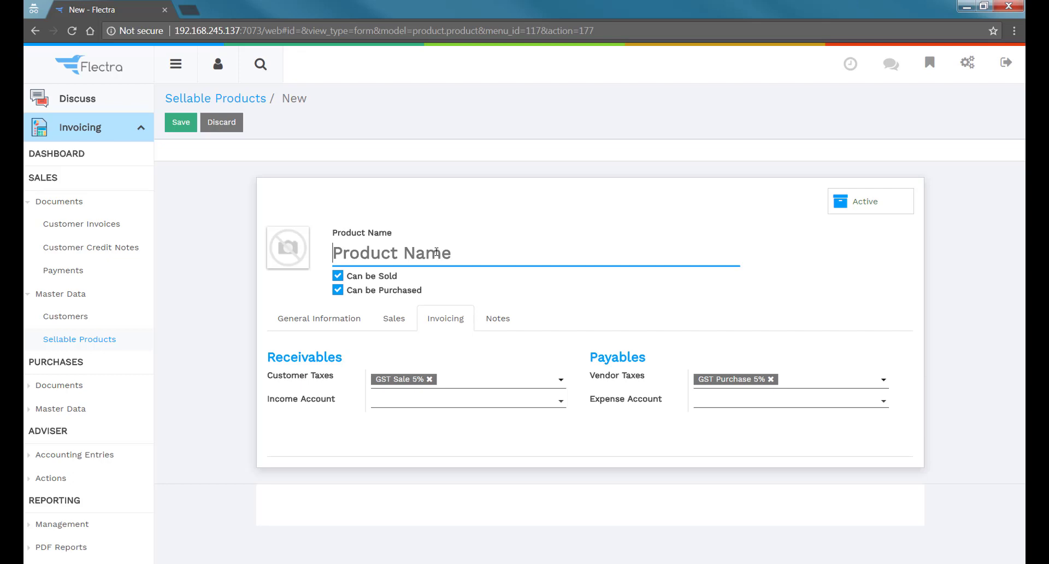
text(Tablet)
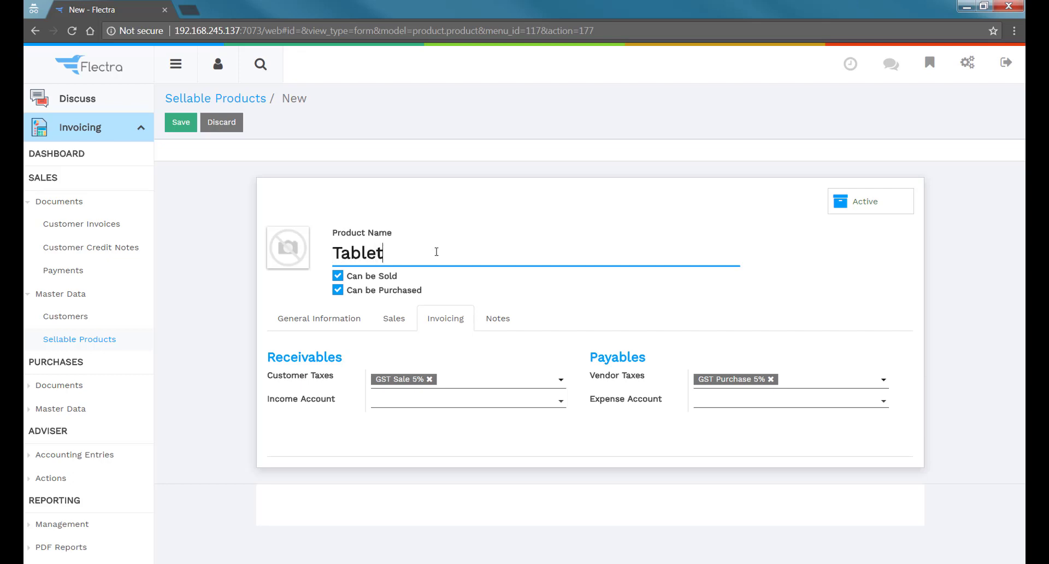
click(311, 315)
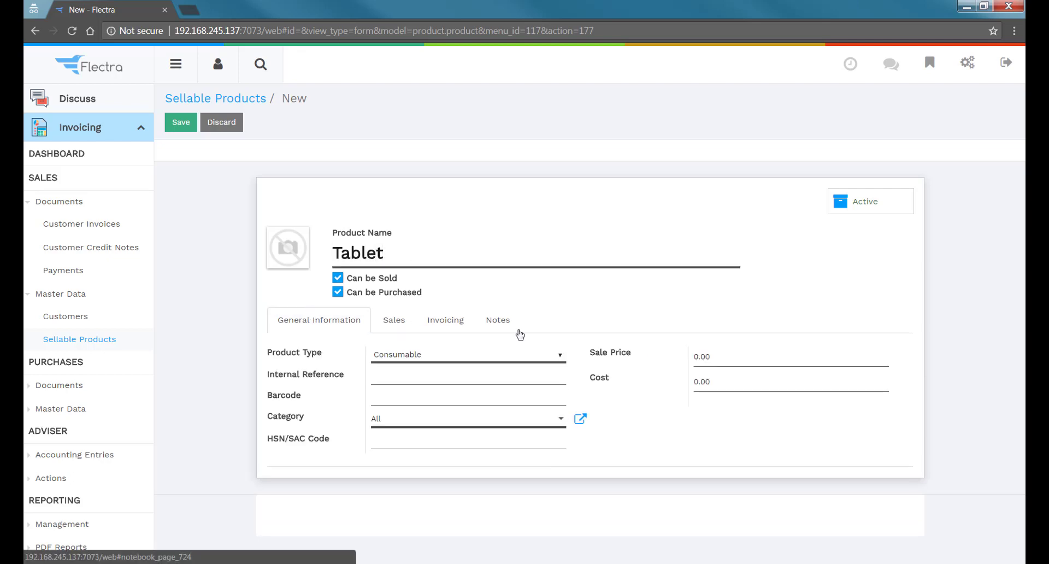
click(761, 355)
text(2)
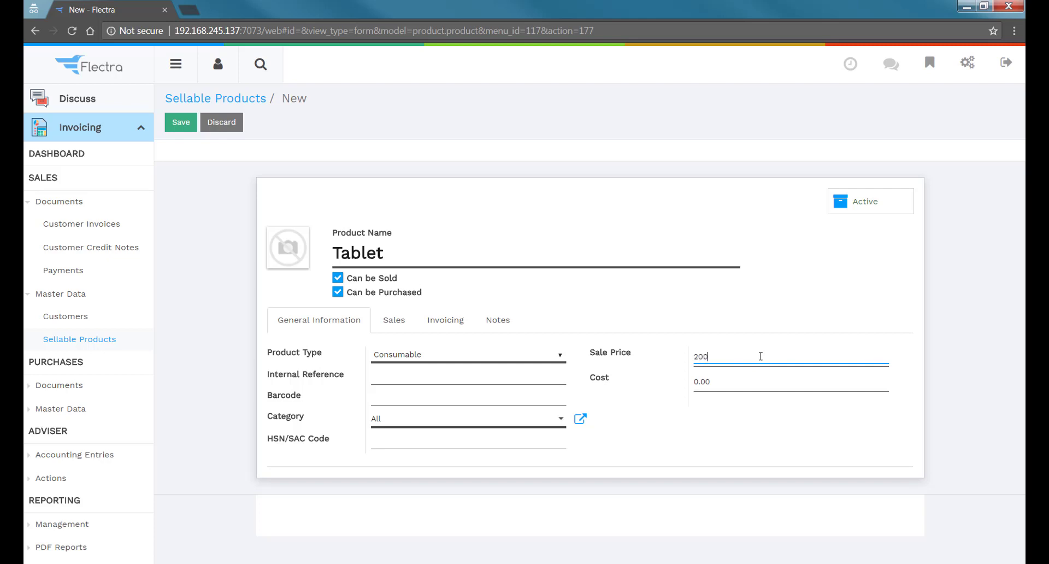
text(0000)
key(Tab)
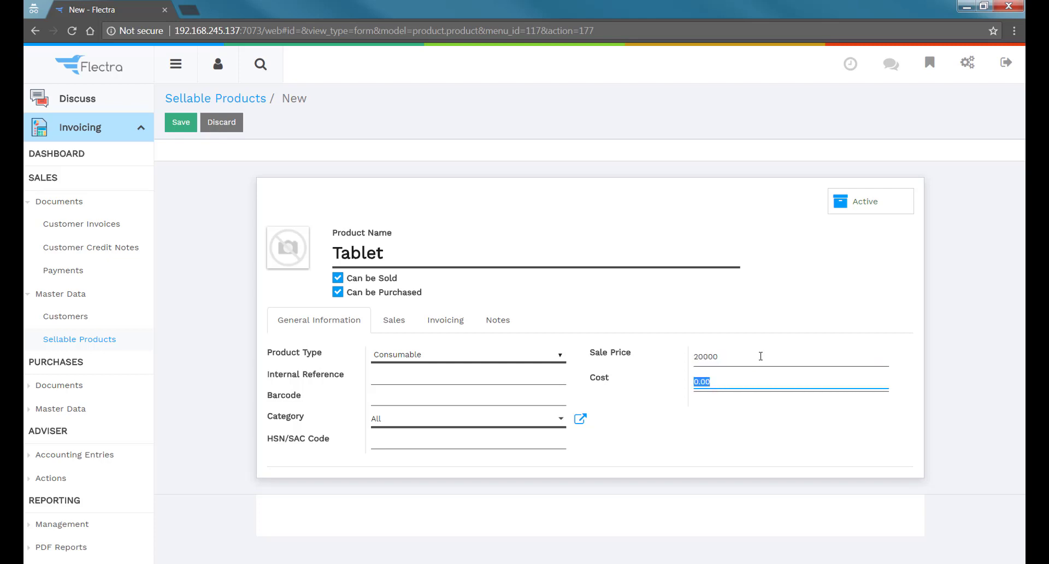
text(17000)
Replace the Tablet's default customer tax with GST Sale 12%, chosen from the full list of customer taxes
click(446, 322)
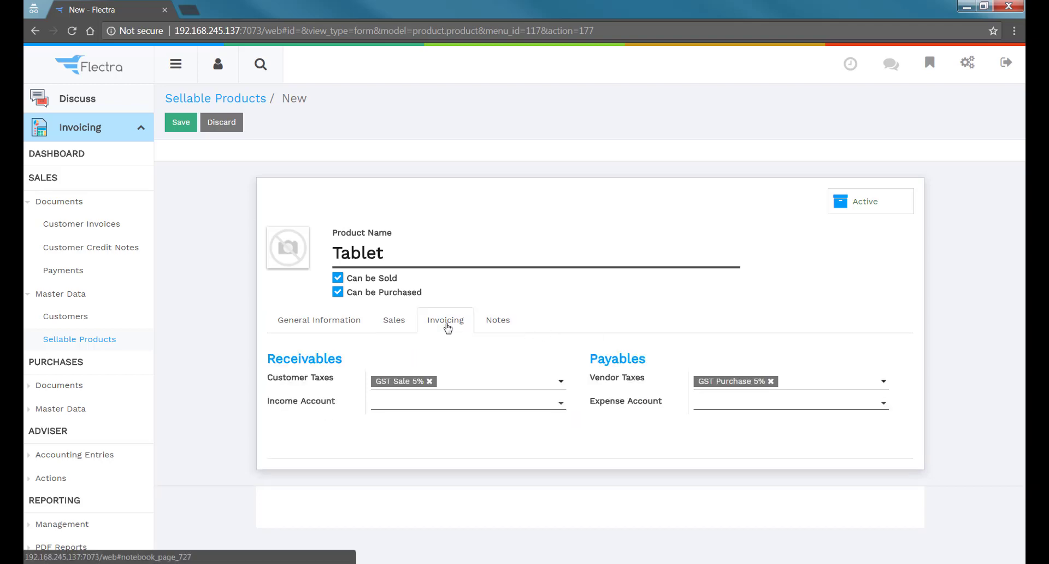
click(433, 381)
click(433, 382)
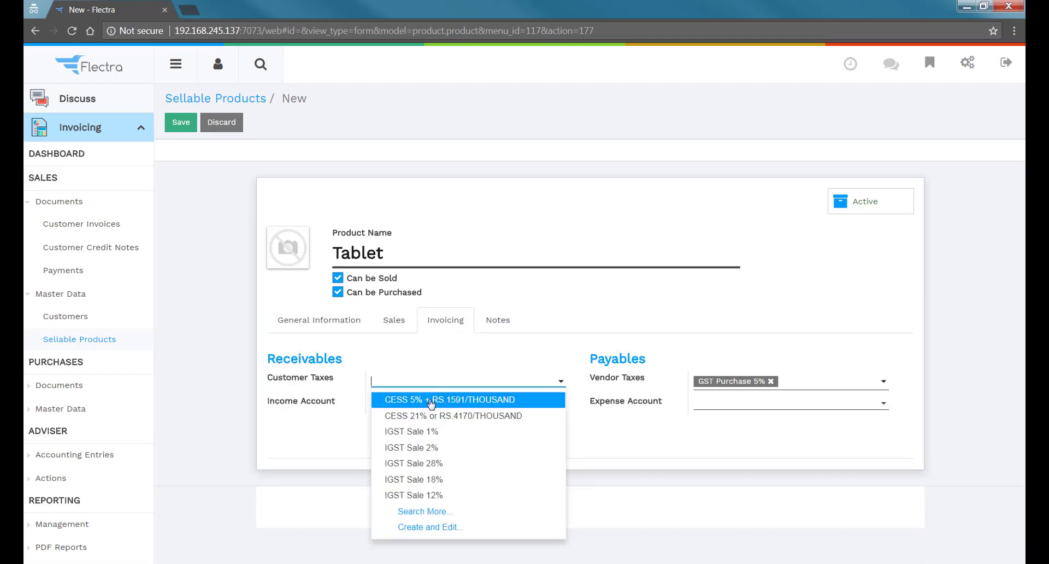
click(411, 513)
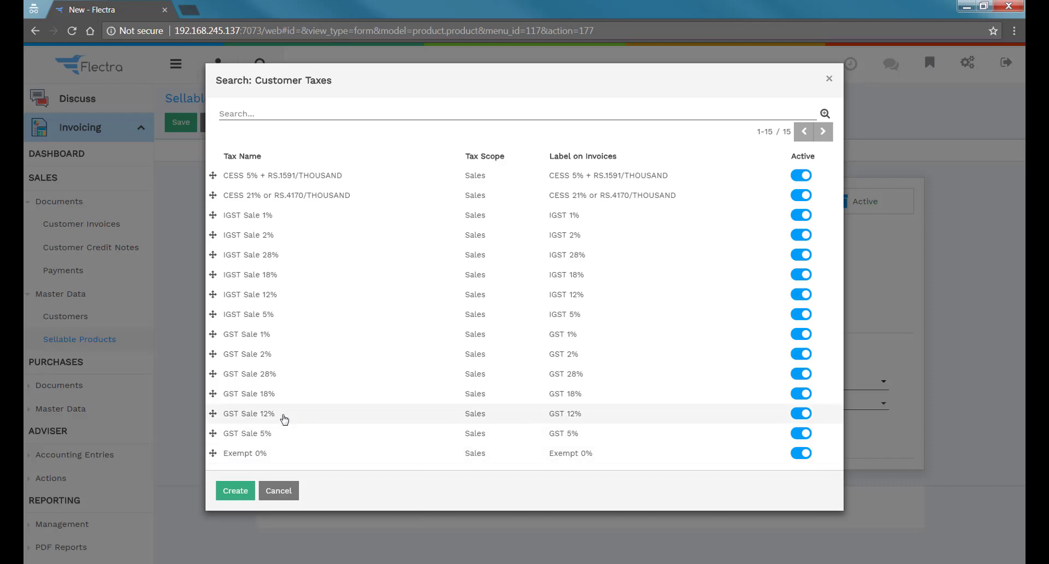
click(306, 414)
Replace the Tablet's vendor tax with GST Purchase 12%, save the product, and check its general information
click(771, 382)
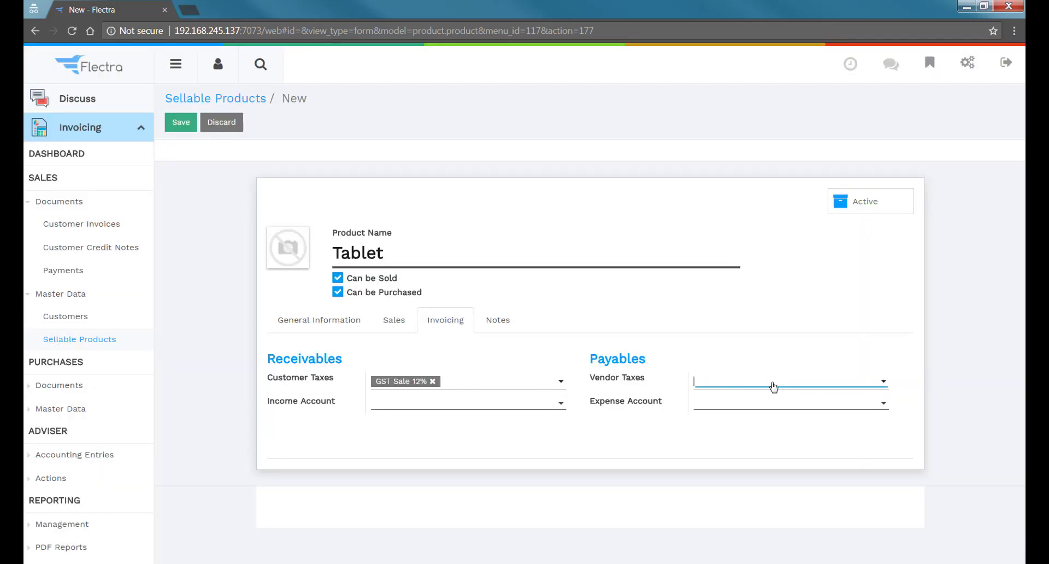
click(773, 386)
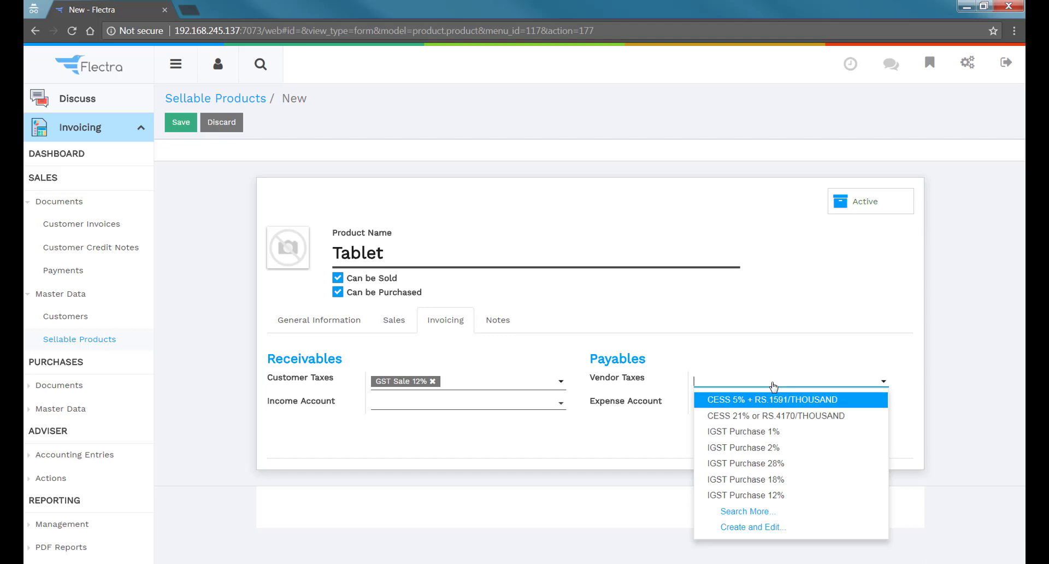
click(733, 512)
click(327, 416)
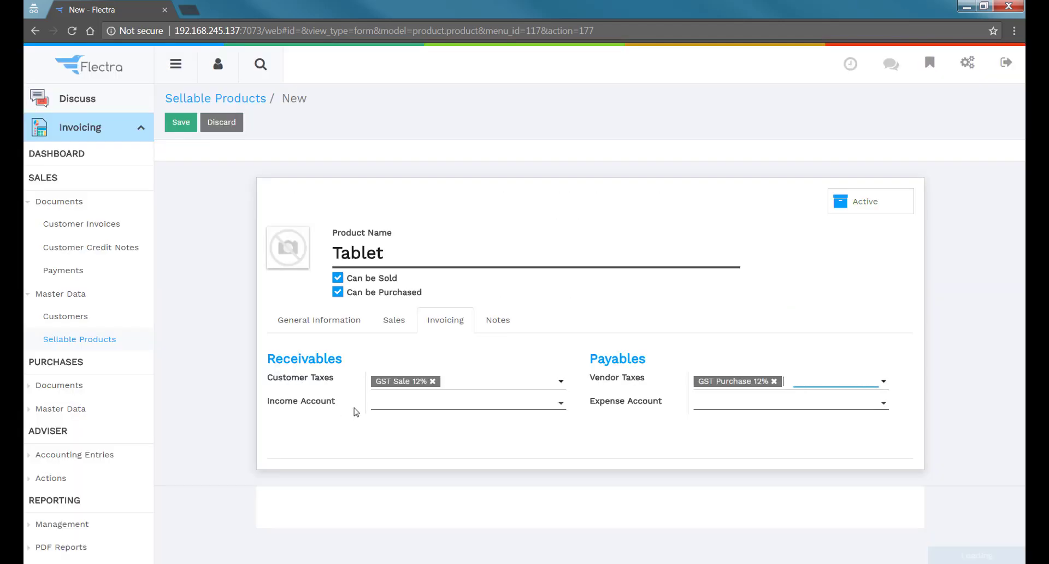
click(181, 128)
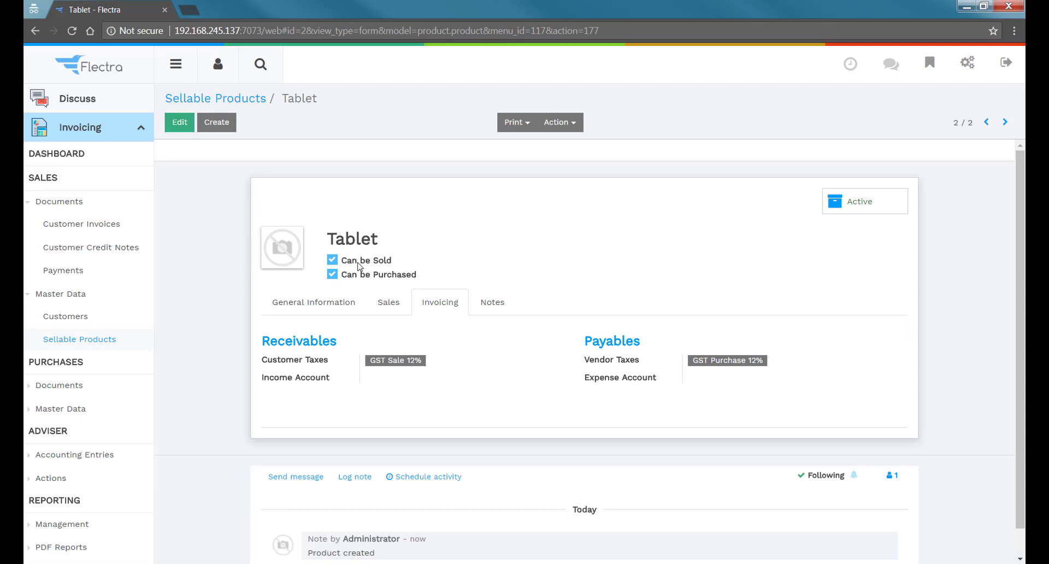
click(306, 302)
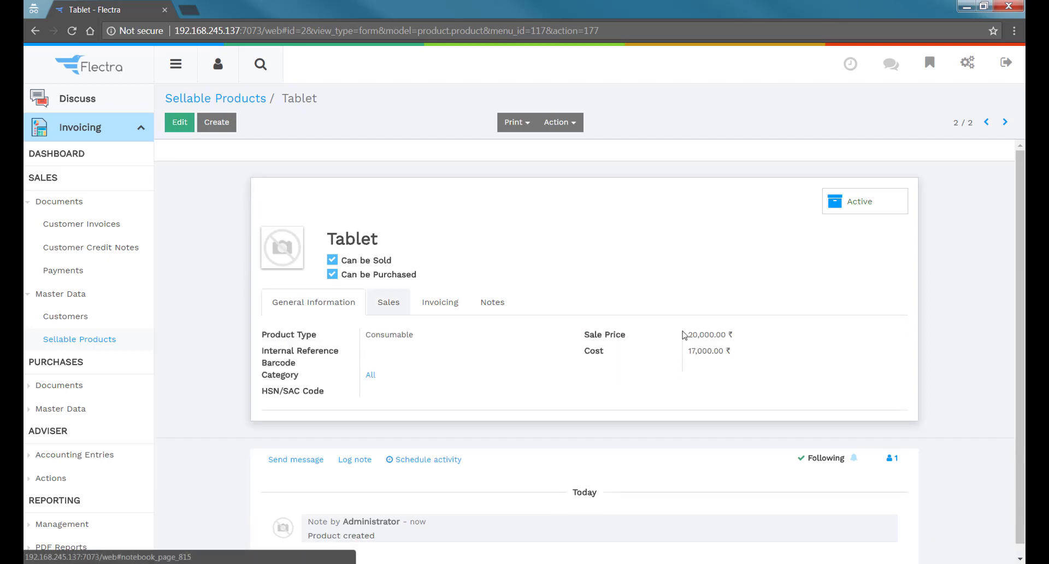
Create another sellable product named "Personal Computer" with a sale price of 30000 and a cost of 28000
click(222, 122)
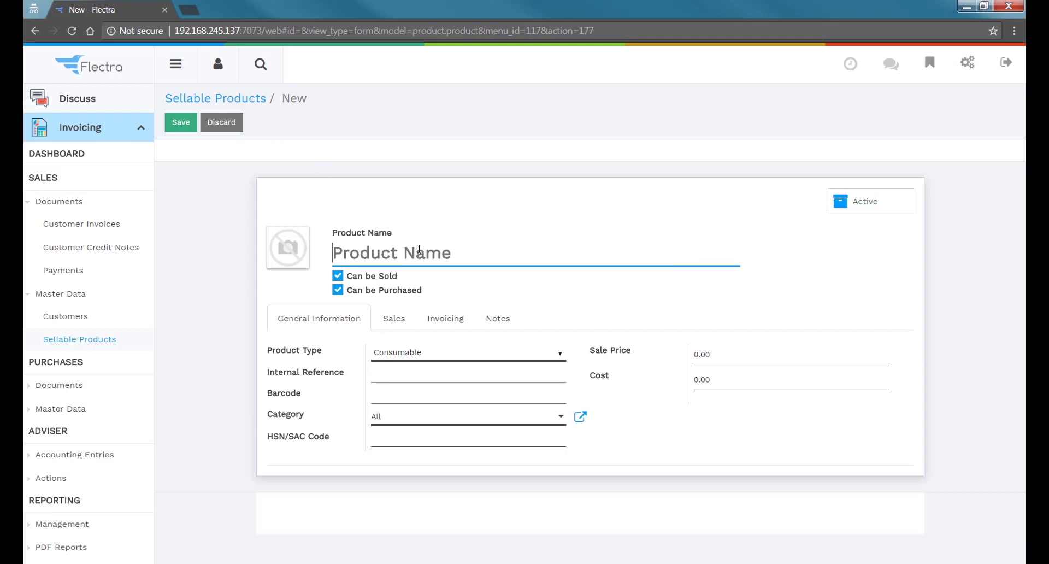
text(Pe)
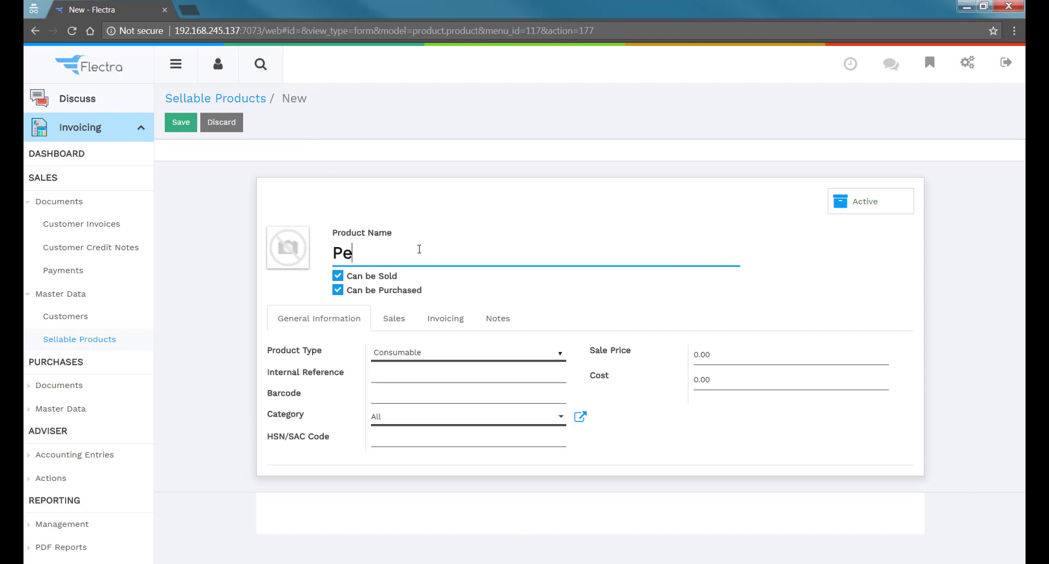
text(rsonal Comput)
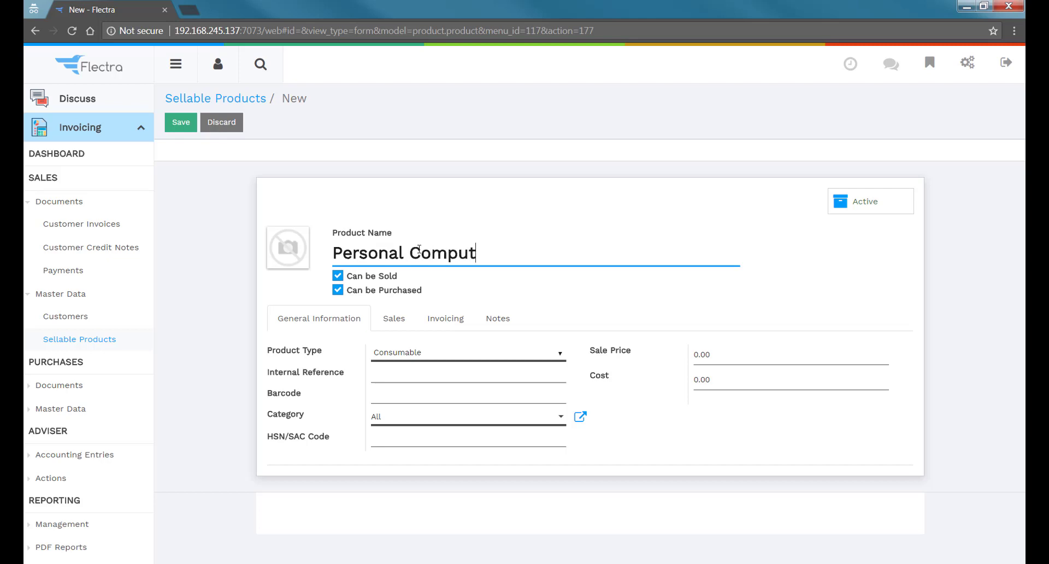
text(er)
click(717, 353)
text(3000)
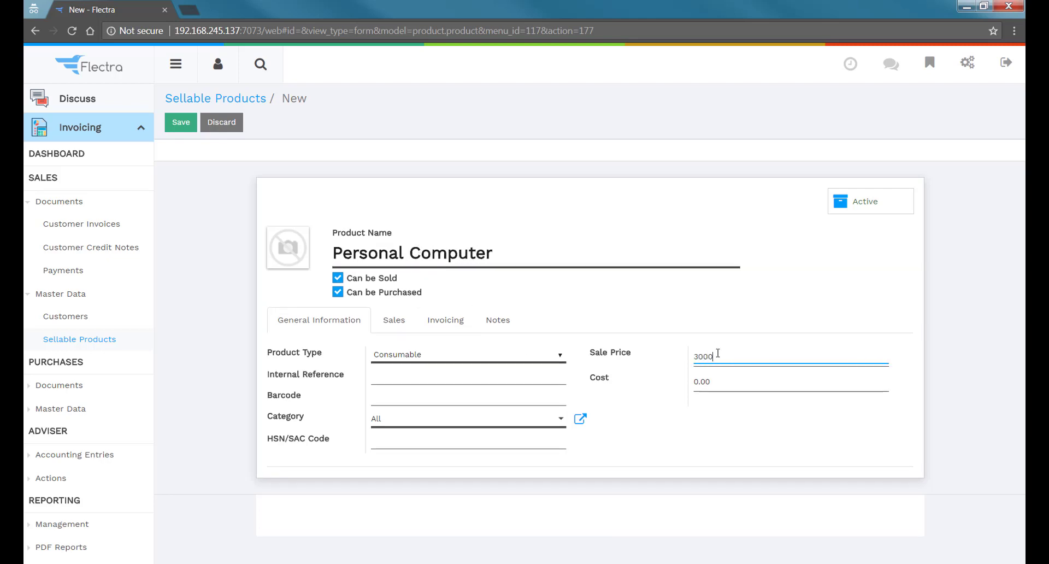
text(0)
key(Tab)
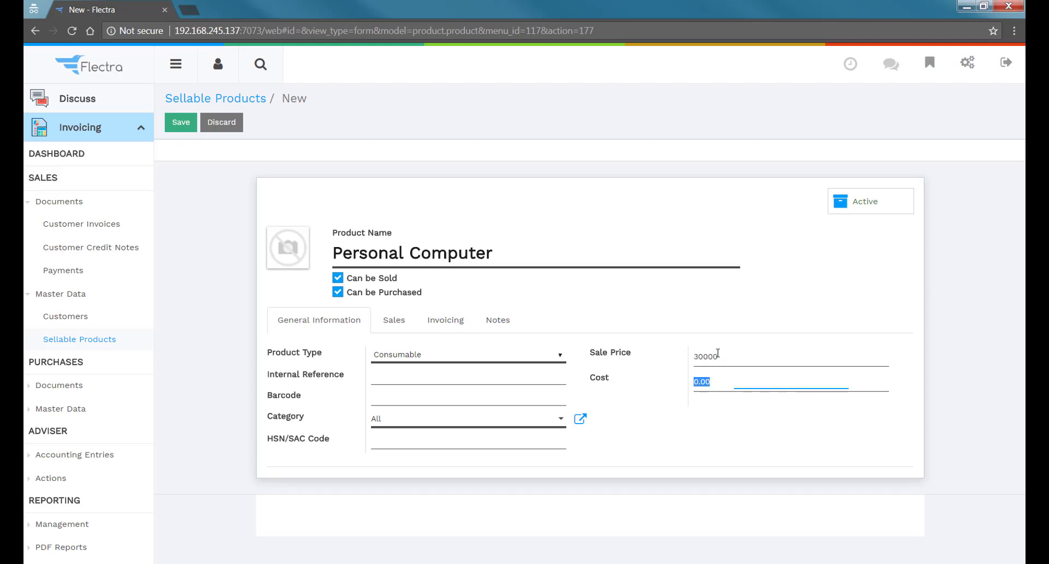
text(30,000.00)
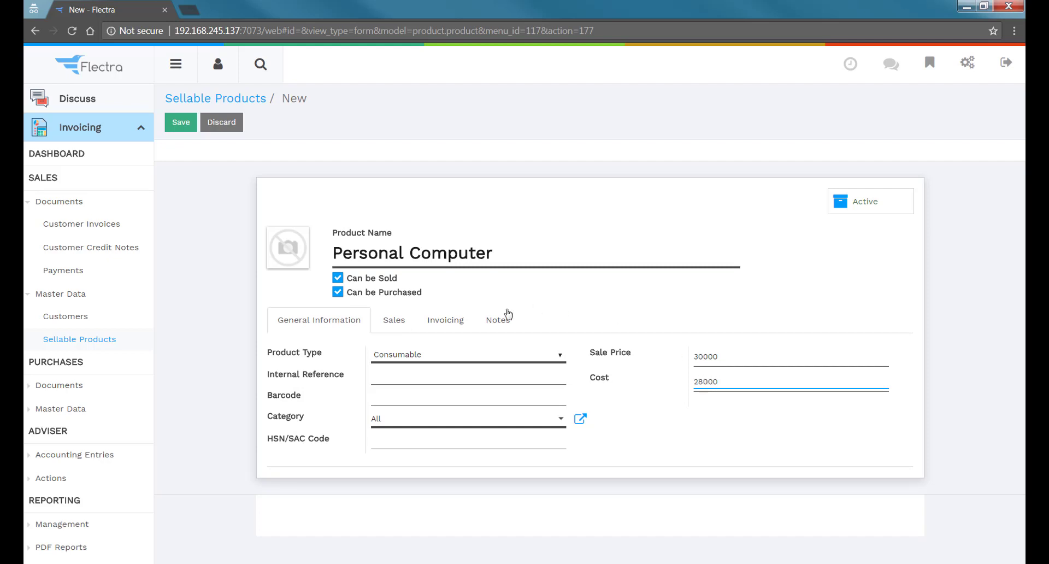
Replace the Personal Computer's default customer tax with GST Sale 18%
click(445, 323)
click(430, 381)
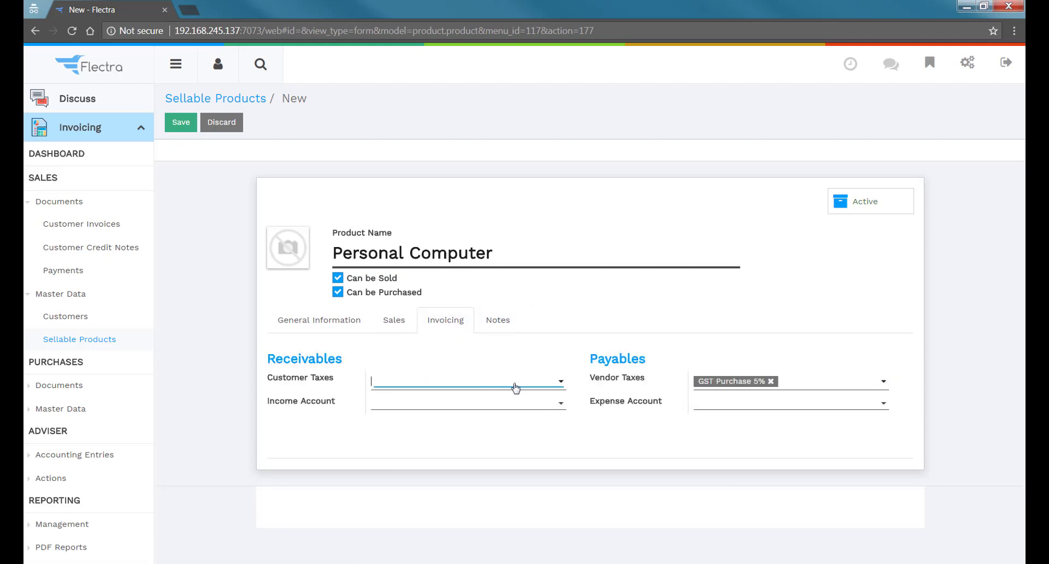
click(517, 386)
text(18)
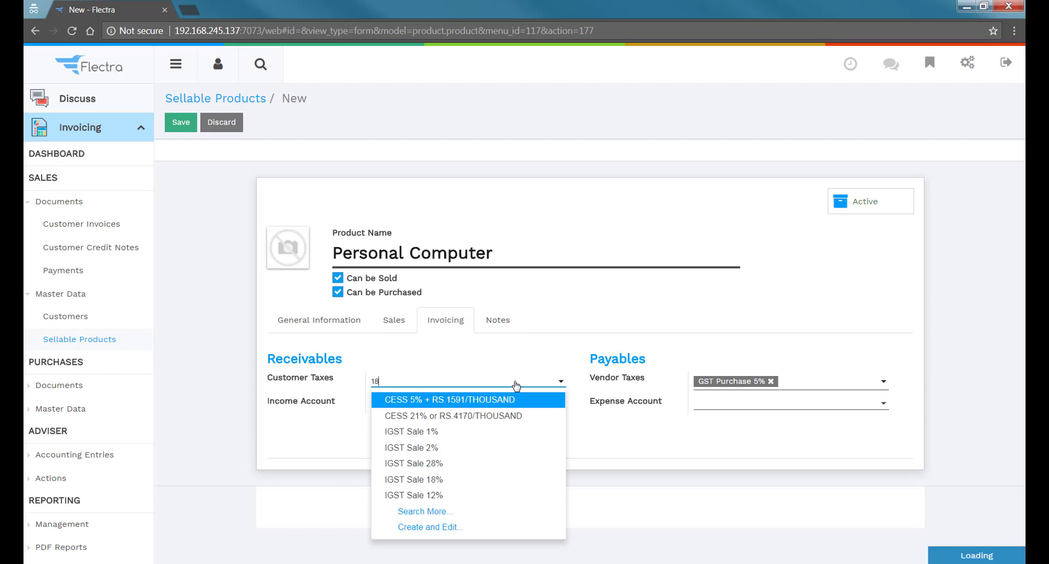
click(429, 416)
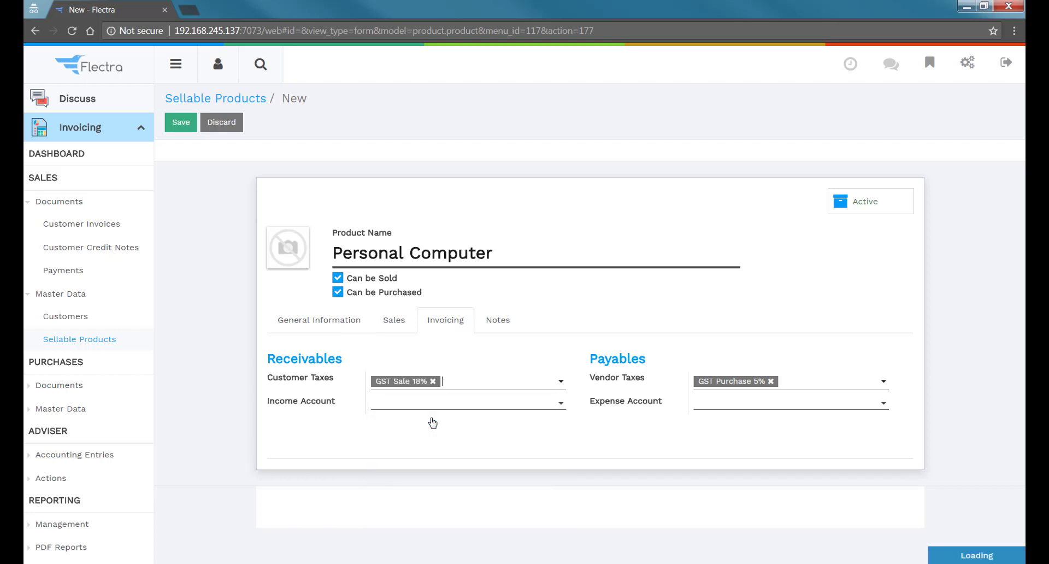
Replace the Personal Computer's vendor tax with GST Purchase 18% and save the product
click(770, 381)
click(774, 384)
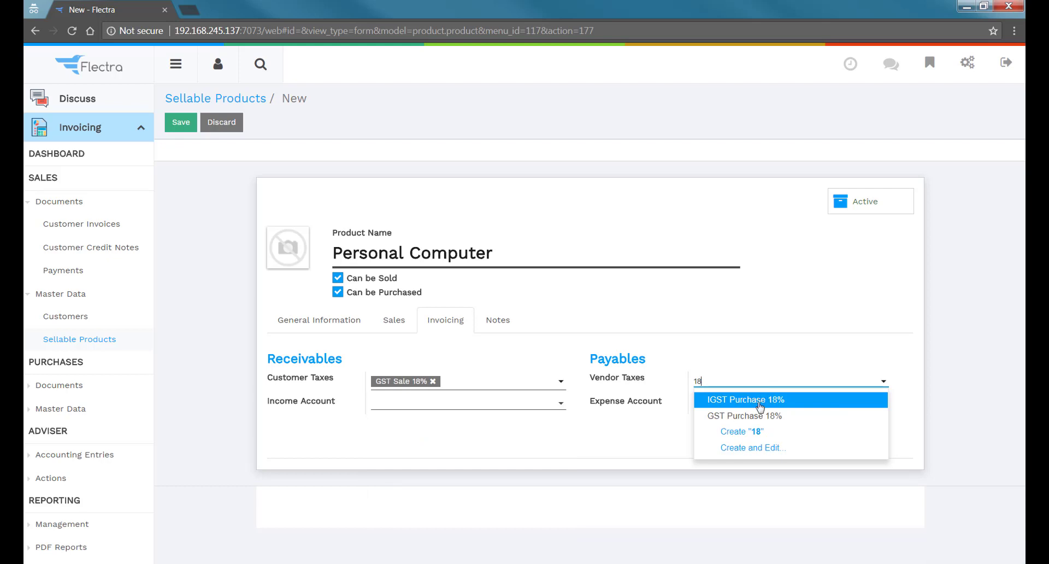
click(757, 416)
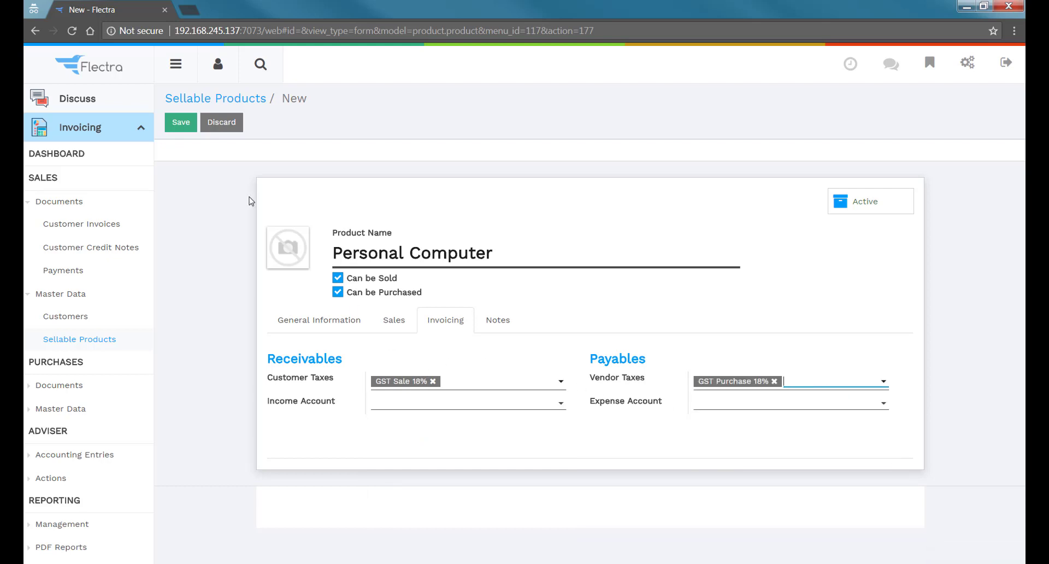
click(179, 124)
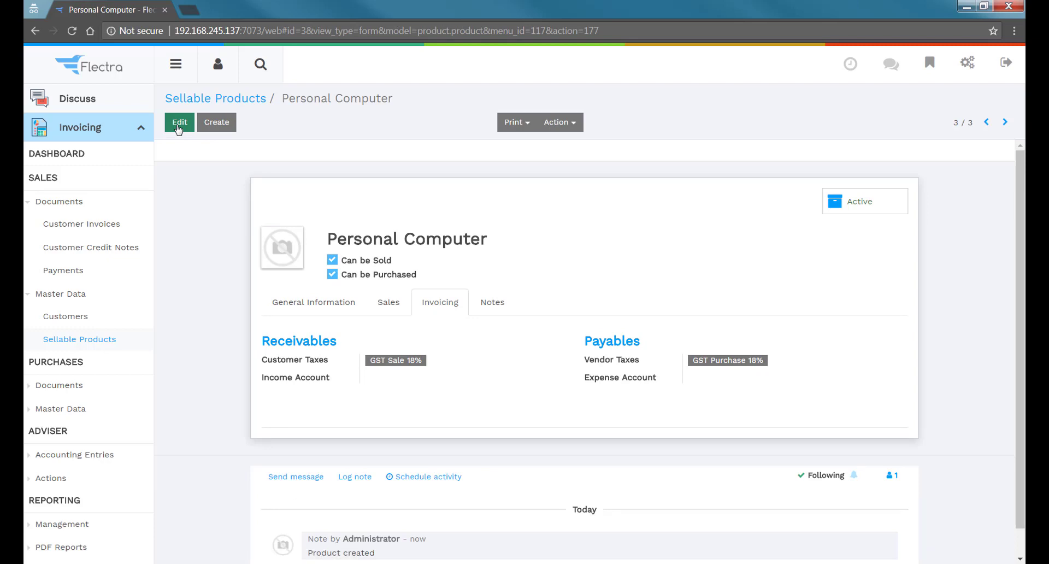
Create a further sellable product named "Server" with a sale price of 75000 and a cost of 70000
click(217, 124)
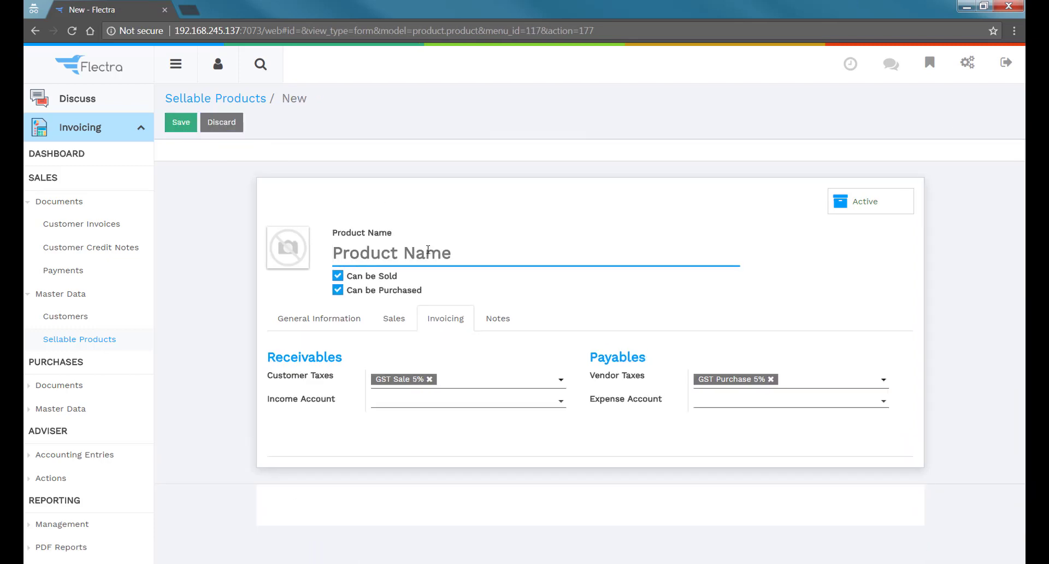
text(Server)
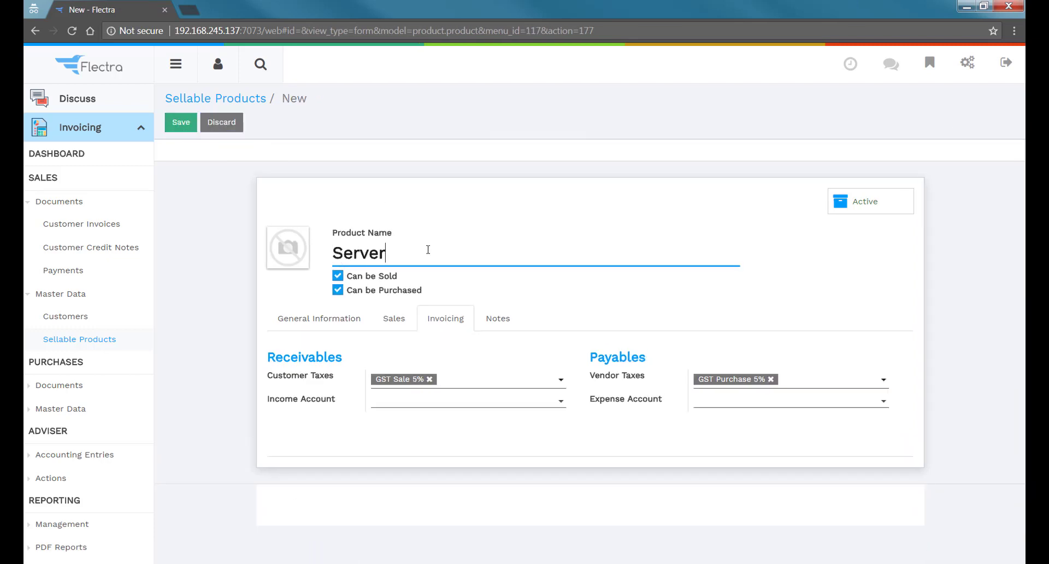
click(300, 322)
click(746, 357)
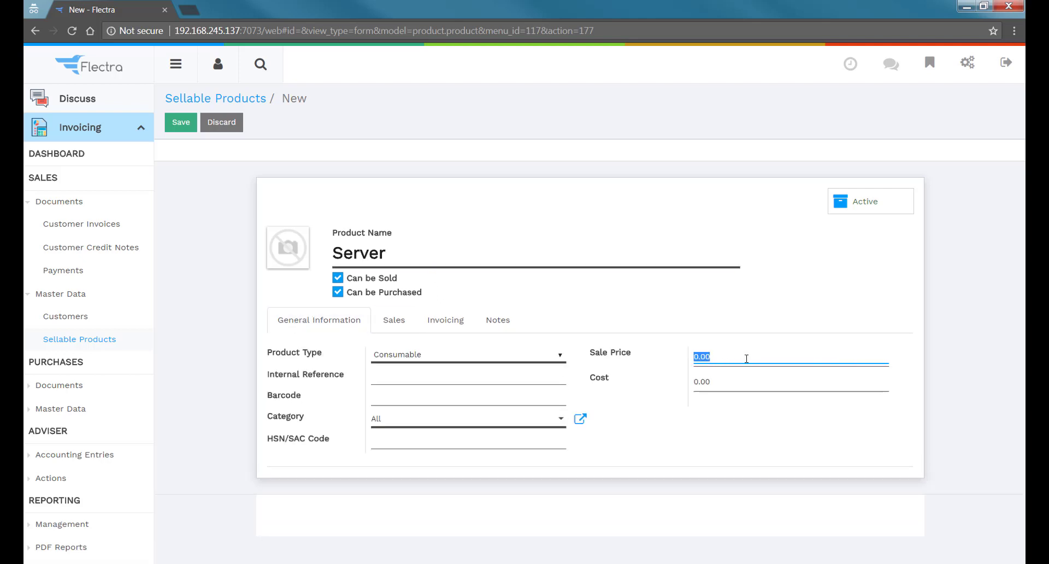
text(75000)
key(Tab)
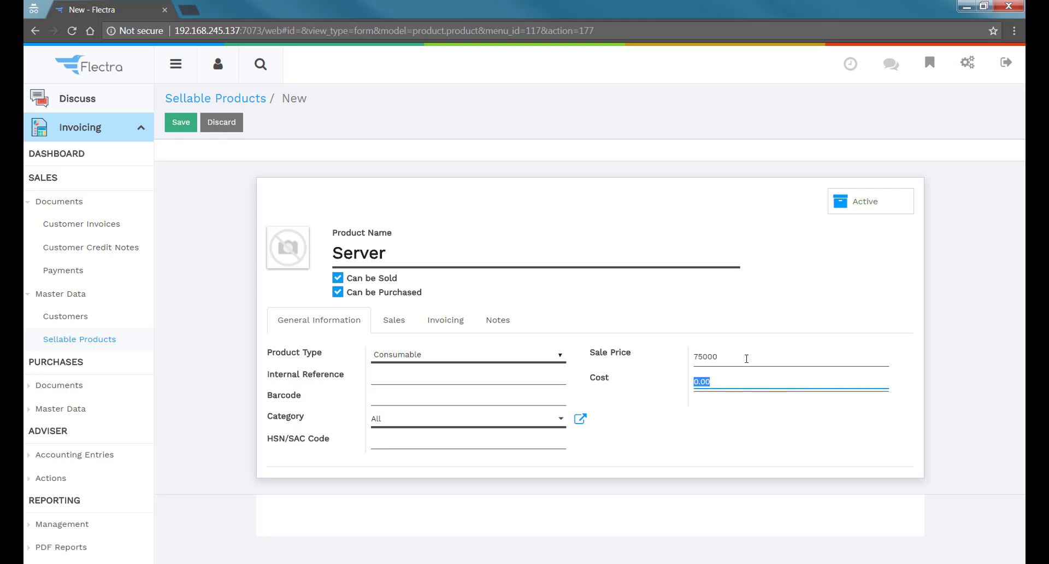
text(70000)
Replace the Server's default customer tax with GST Sale 28%
click(446, 323)
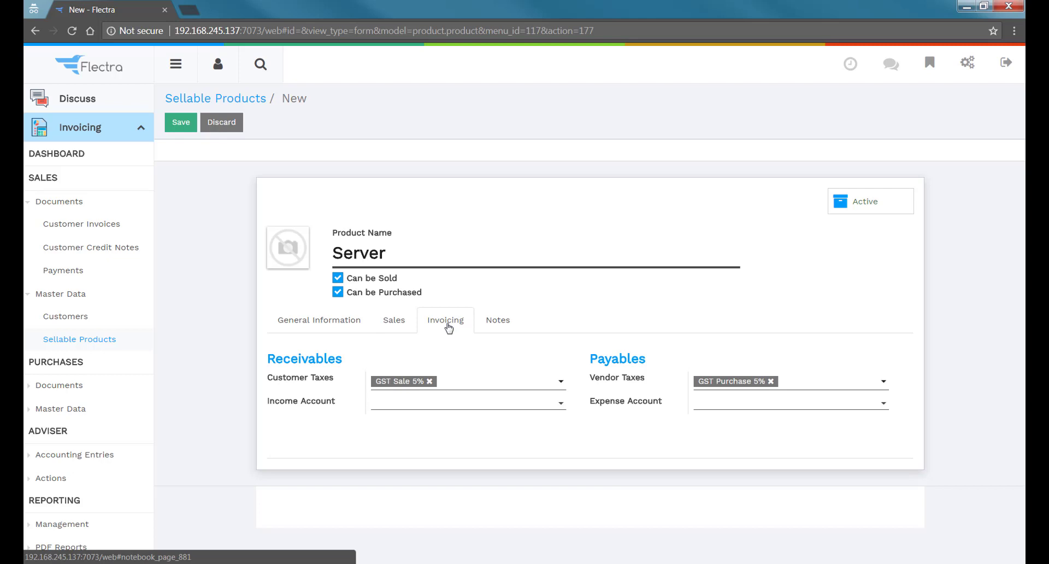
click(430, 381)
text(2)
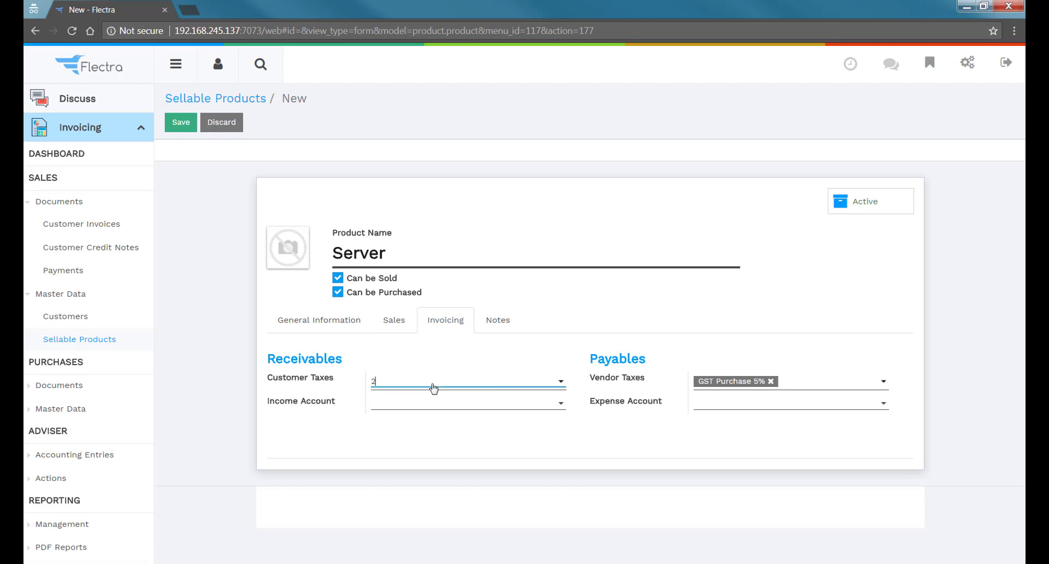
text(8)
key(Return)
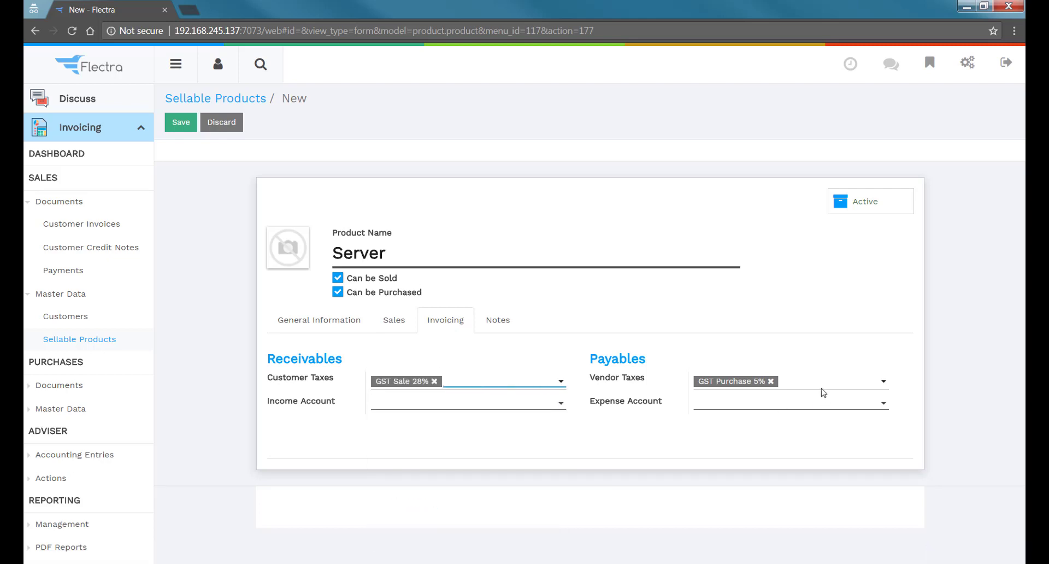
Replace the Server's vendor tax with GST Purchase 28% and save the product
click(771, 381)
text(2)
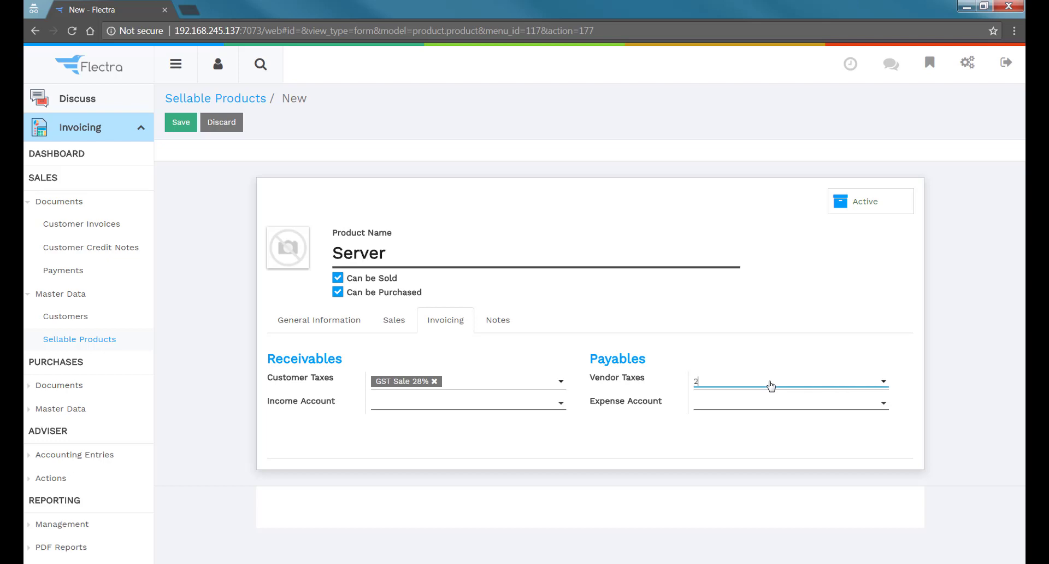
text(8)
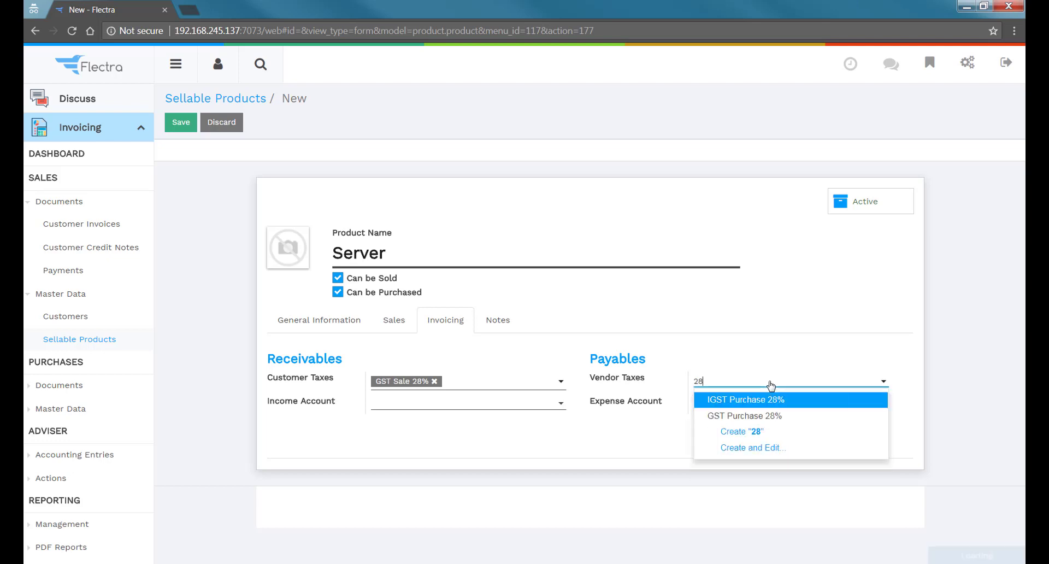
click(752, 416)
click(180, 127)
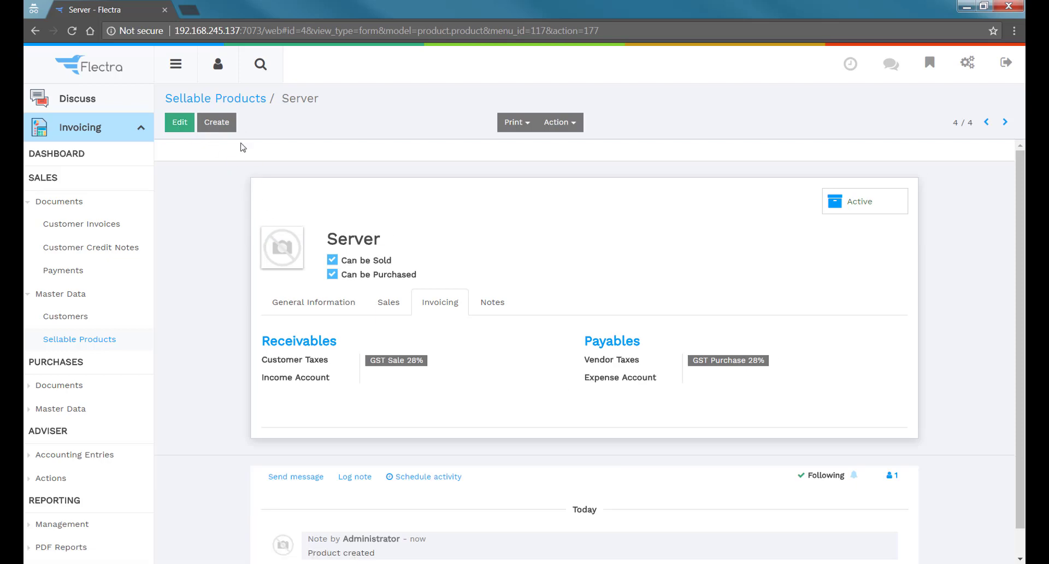
Return to the sellable products list, then start a new customer invoice for Demo Customer SGST/CGST Reg
click(224, 106)
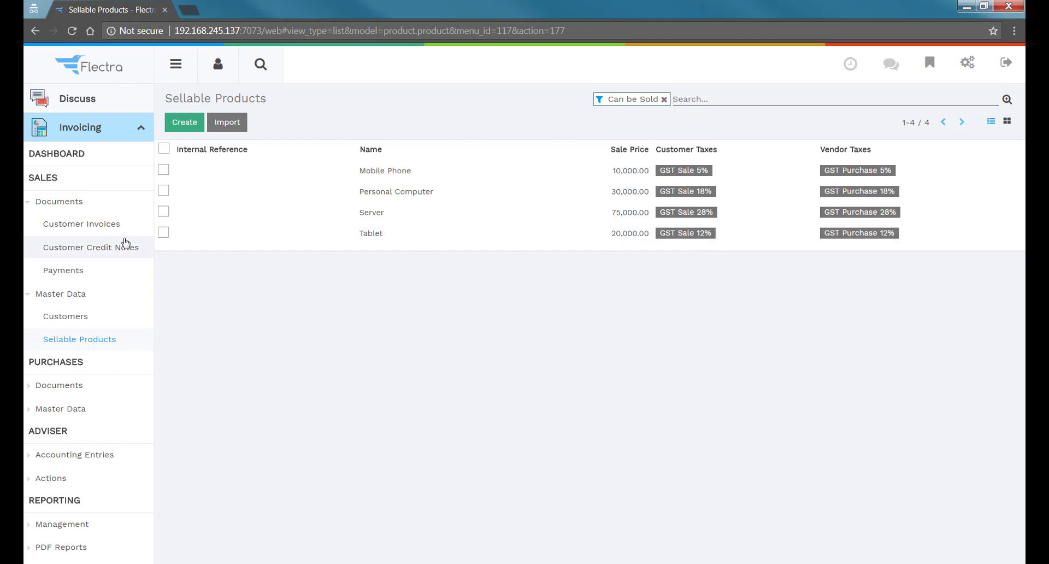
click(106, 230)
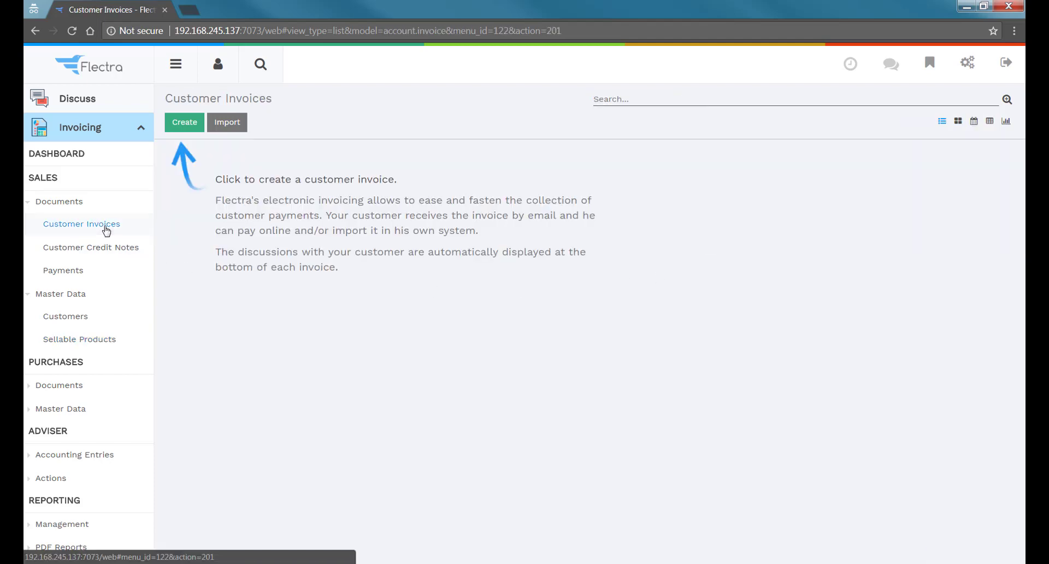
click(175, 123)
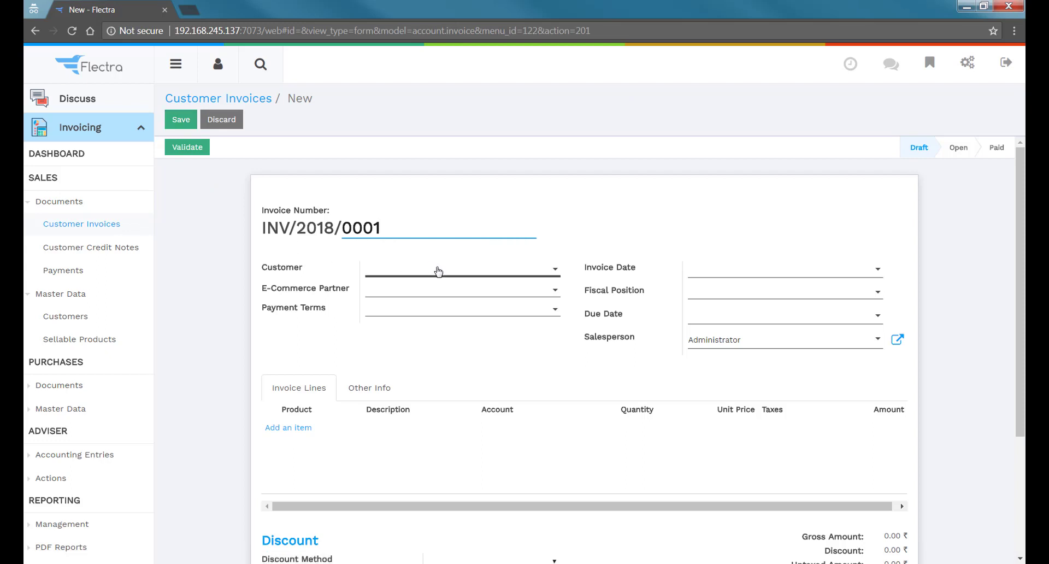
click(438, 271)
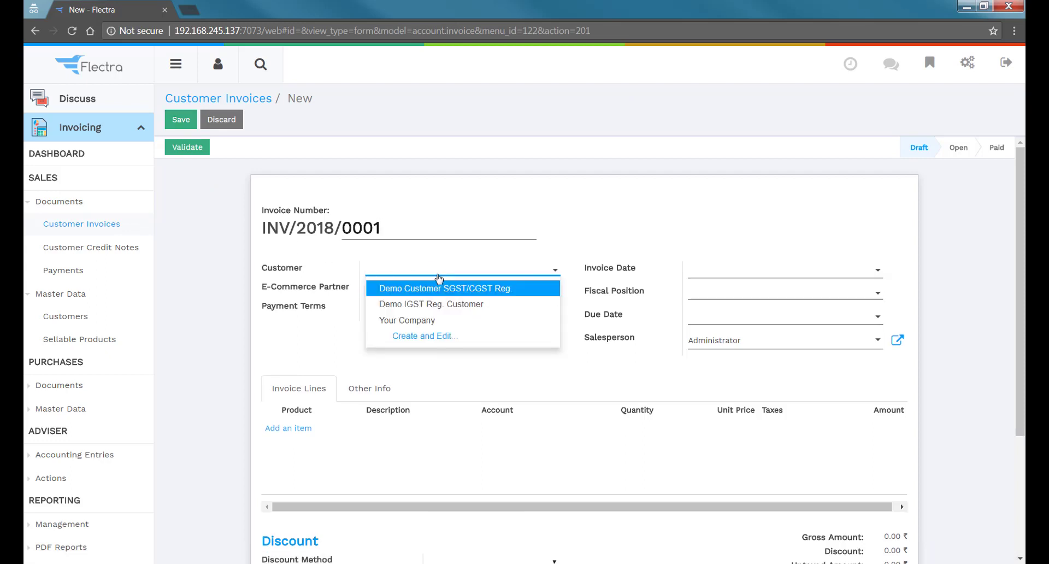
click(498, 290)
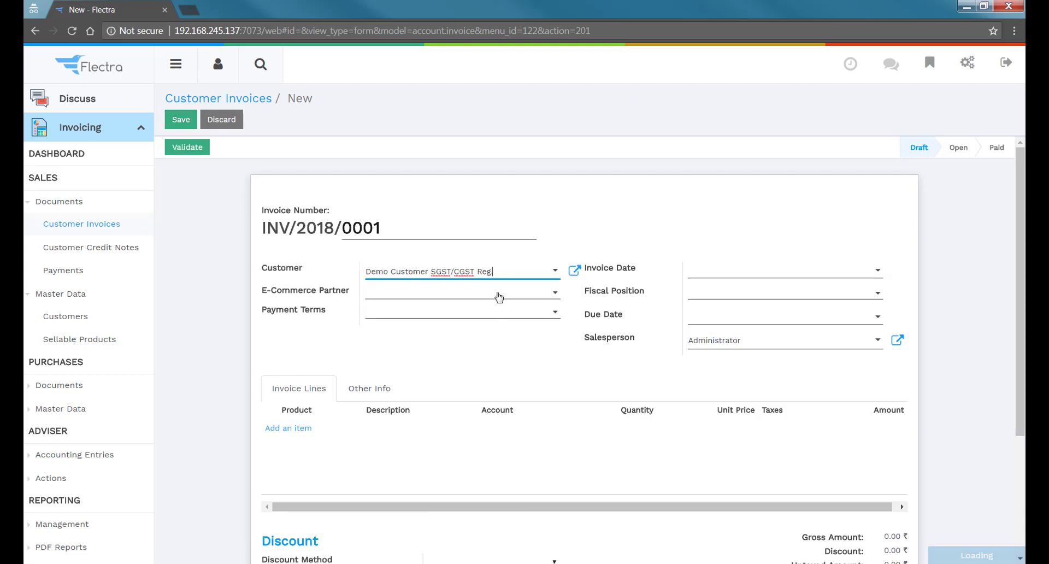
Add Mobile Phone as an invoice line and save the draft invoice
click(293, 428)
click(319, 430)
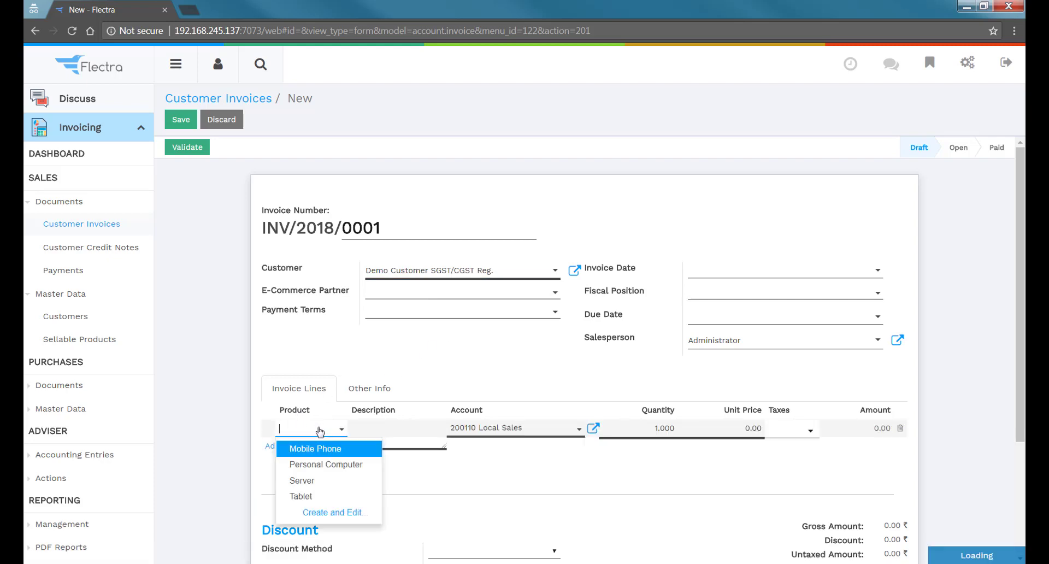
click(326, 449)
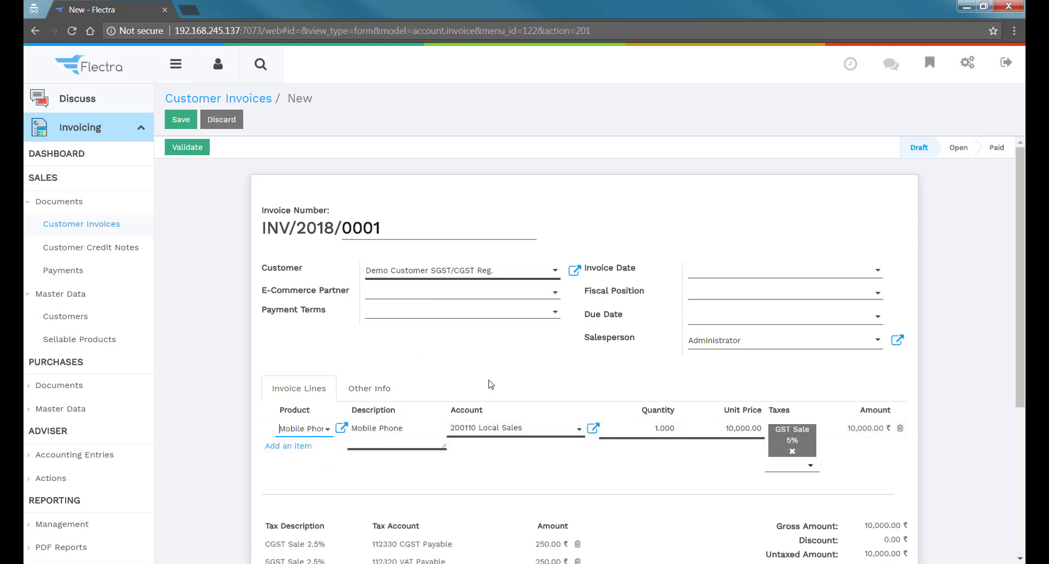
scroll(477, 372, down, 1)
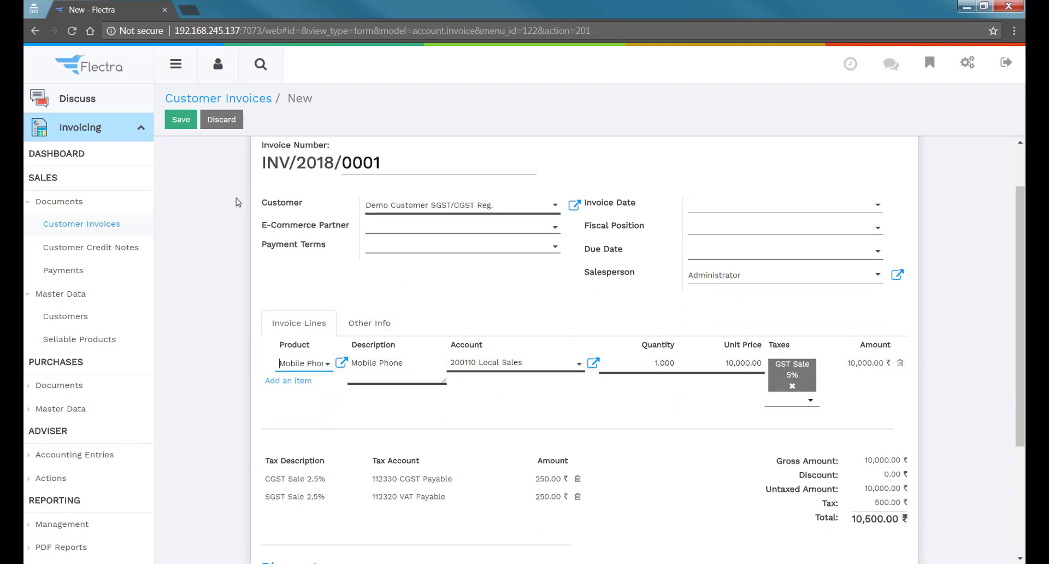
click(182, 121)
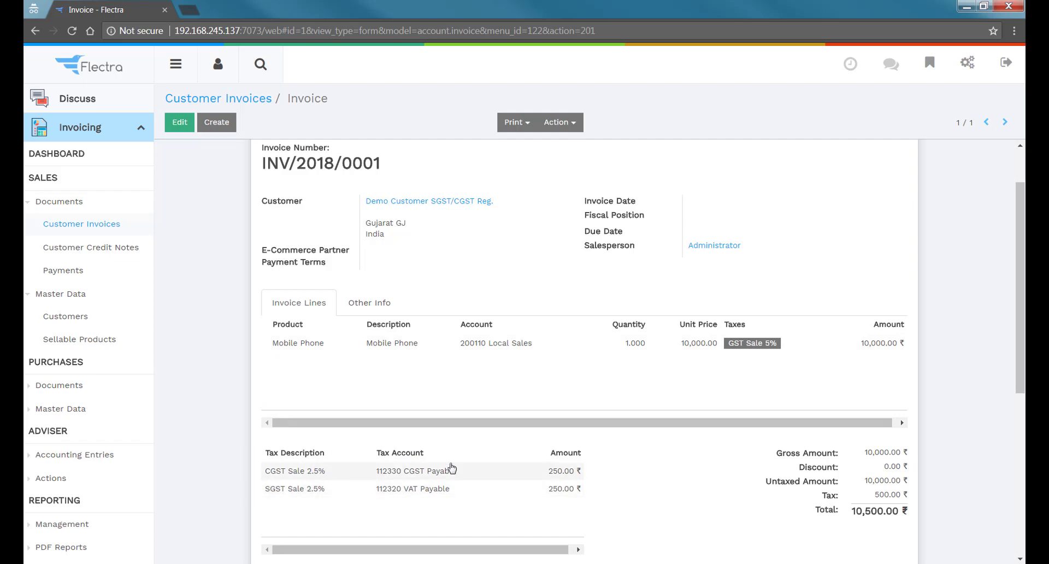
Edit the saved invoice to add Tablet as a second invoice line and save it again
scroll(657, 472, down, 1)
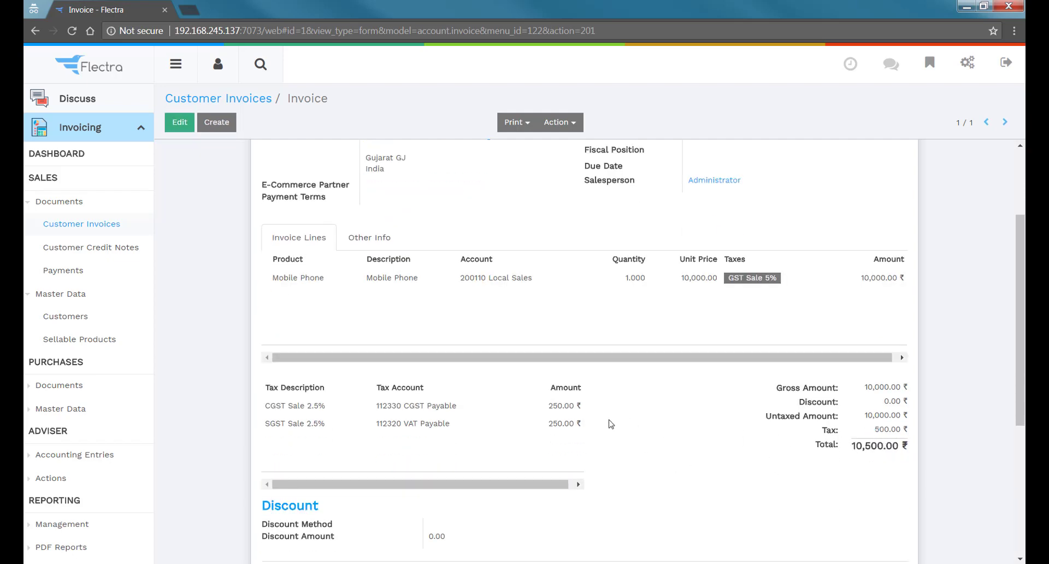
scroll(646, 438, up, 2)
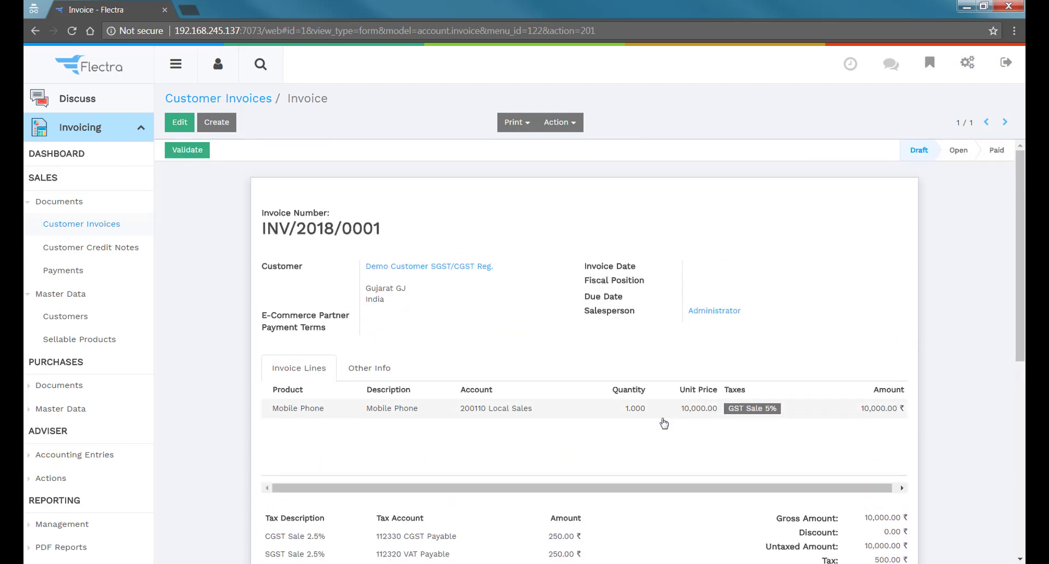
click(181, 122)
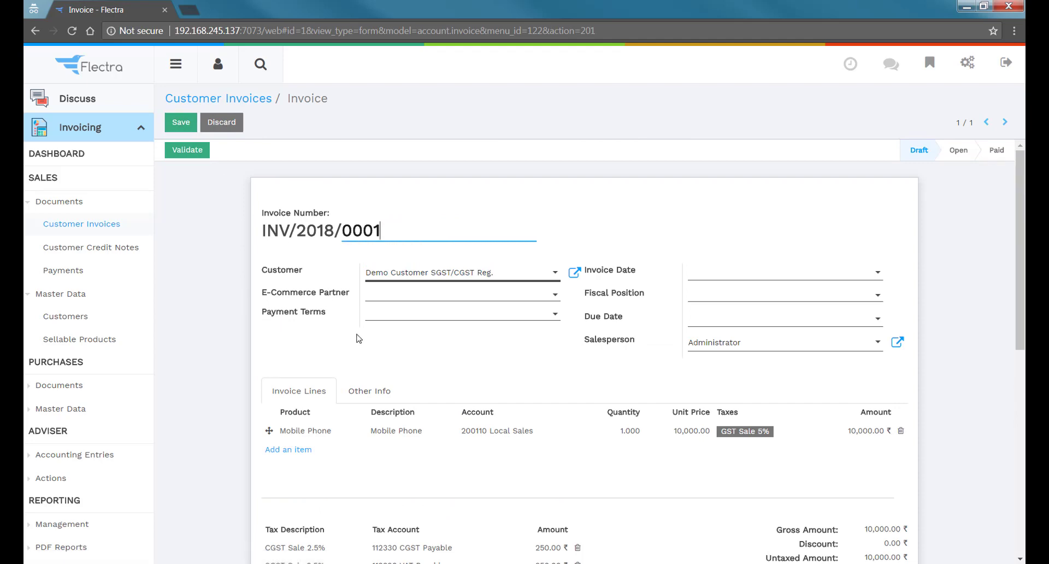
scroll(328, 331, down, 3)
click(301, 322)
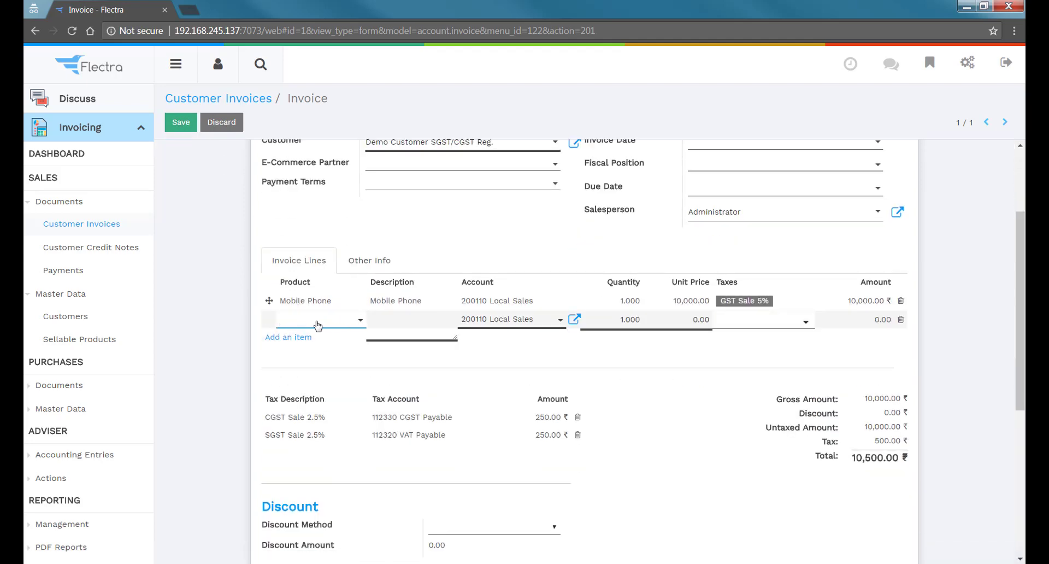
click(316, 321)
click(303, 387)
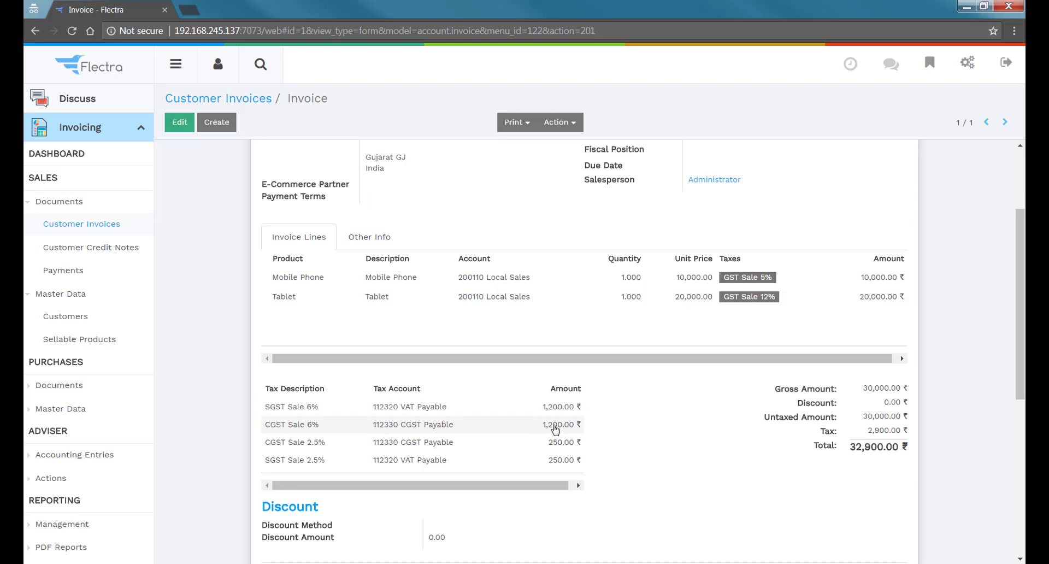
Check the invoice's total tax amount, validate the invoice and check its B2B classification
double_click(869, 430)
click(764, 457)
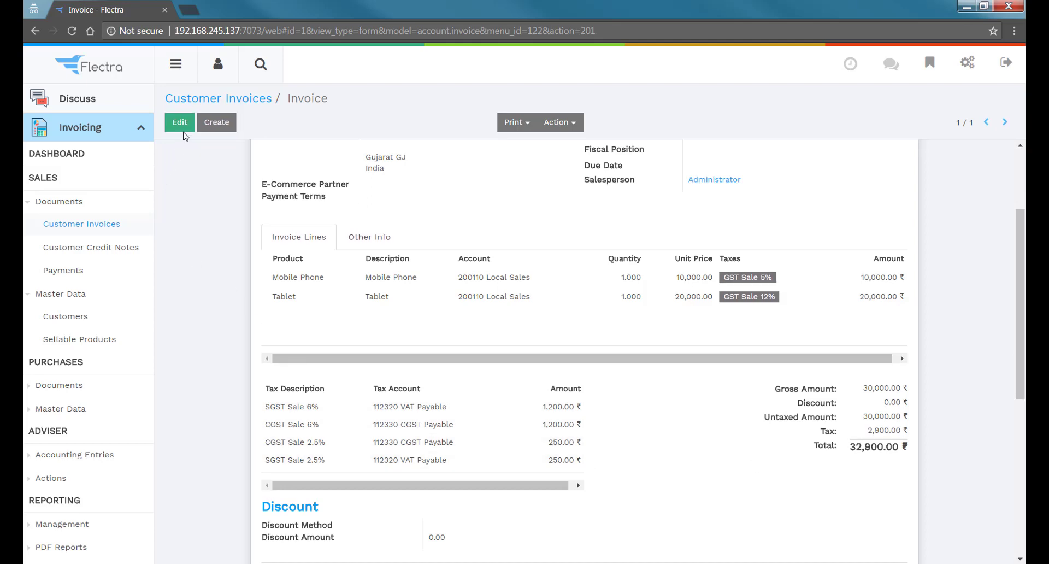
scroll(198, 207, up, 3)
click(200, 150)
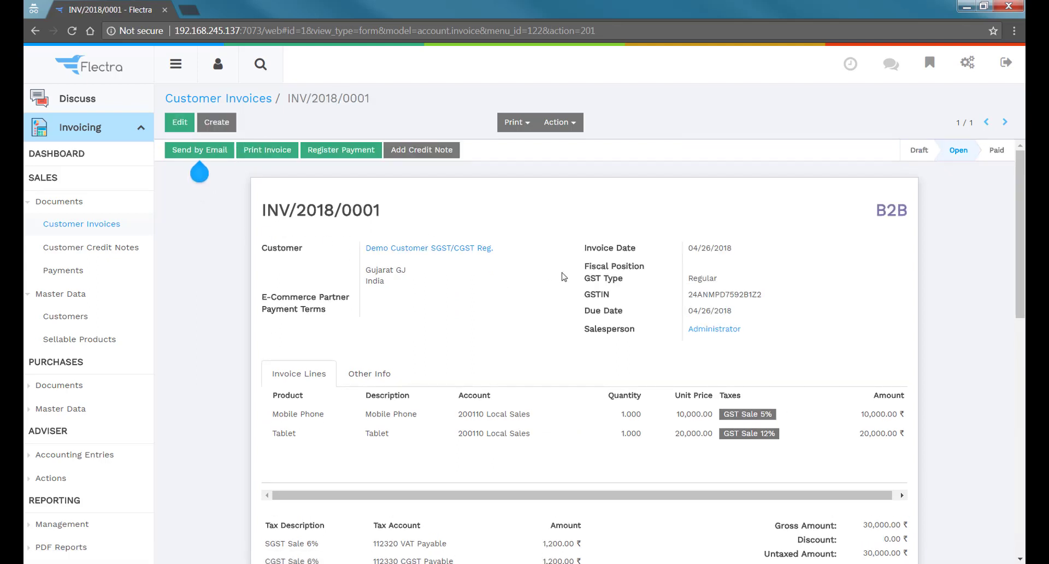
double_click(886, 207)
Create another customer invoice for Demo IGST Reg. Customer
click(232, 125)
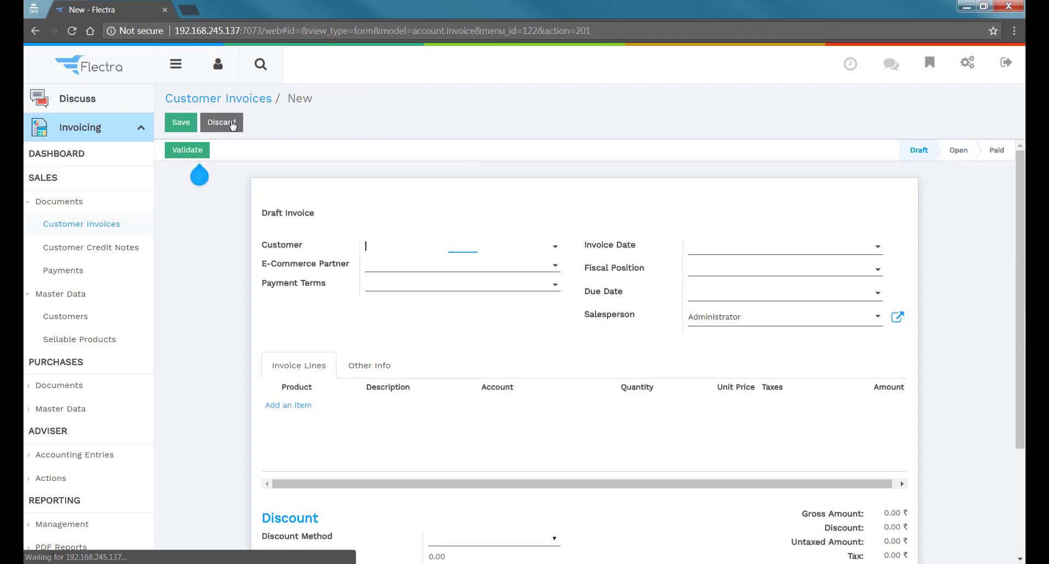
click(435, 245)
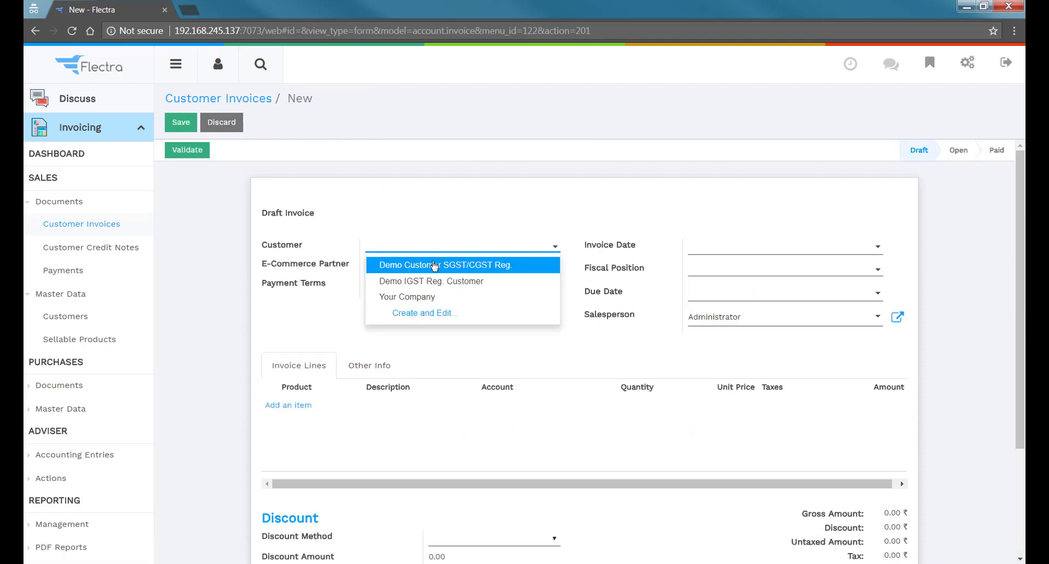
click(437, 281)
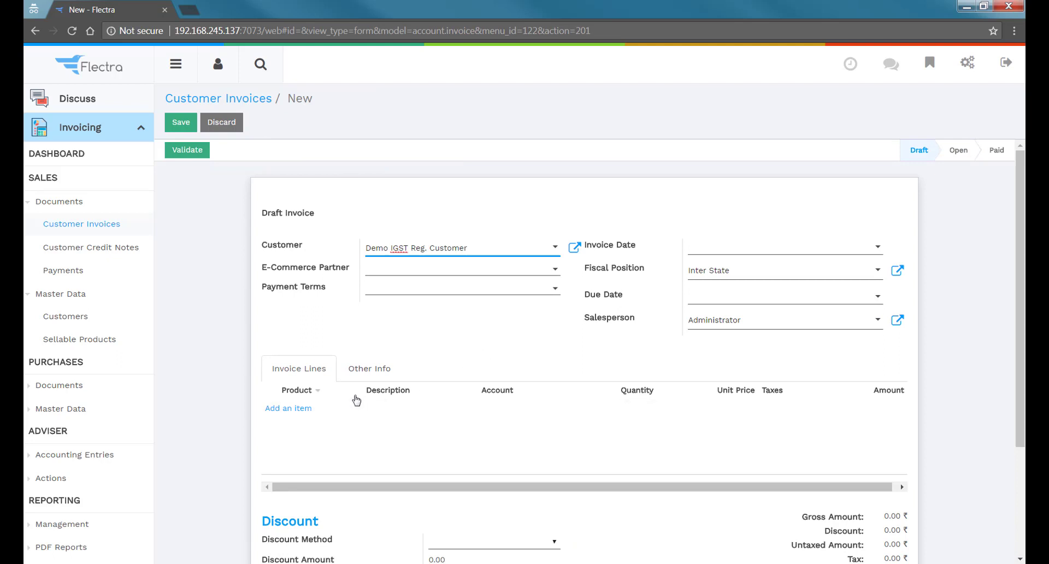
Add Mobile Phone and Personal Computer as invoice lines and save the inter-state invoice
click(300, 410)
click(300, 411)
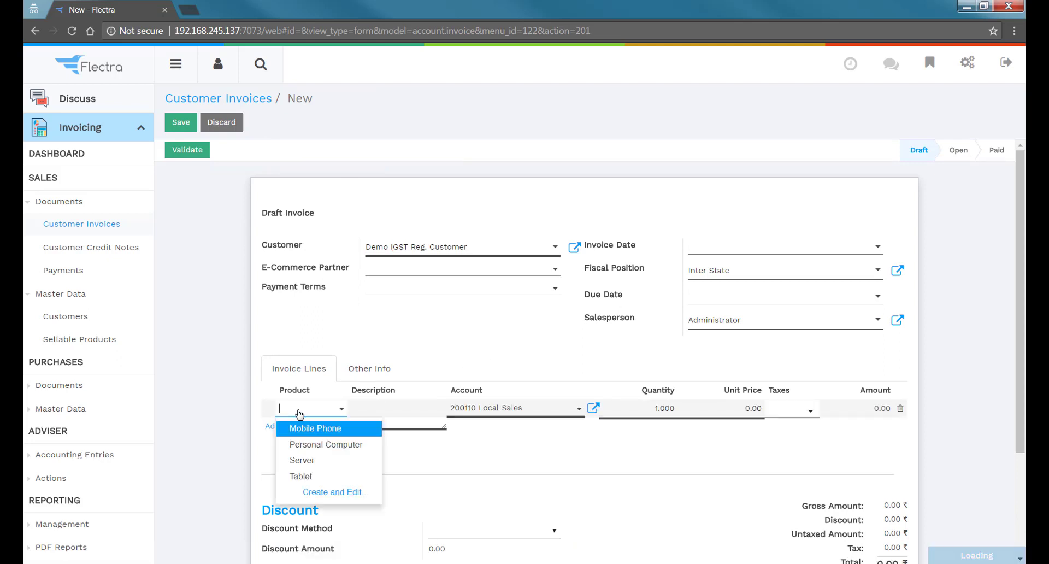
click(322, 429)
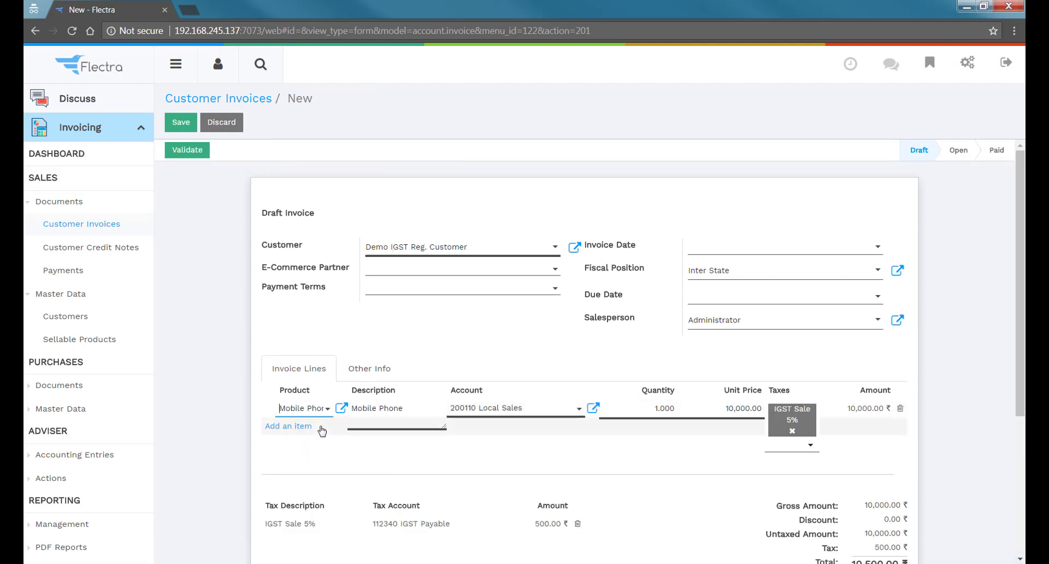
click(305, 427)
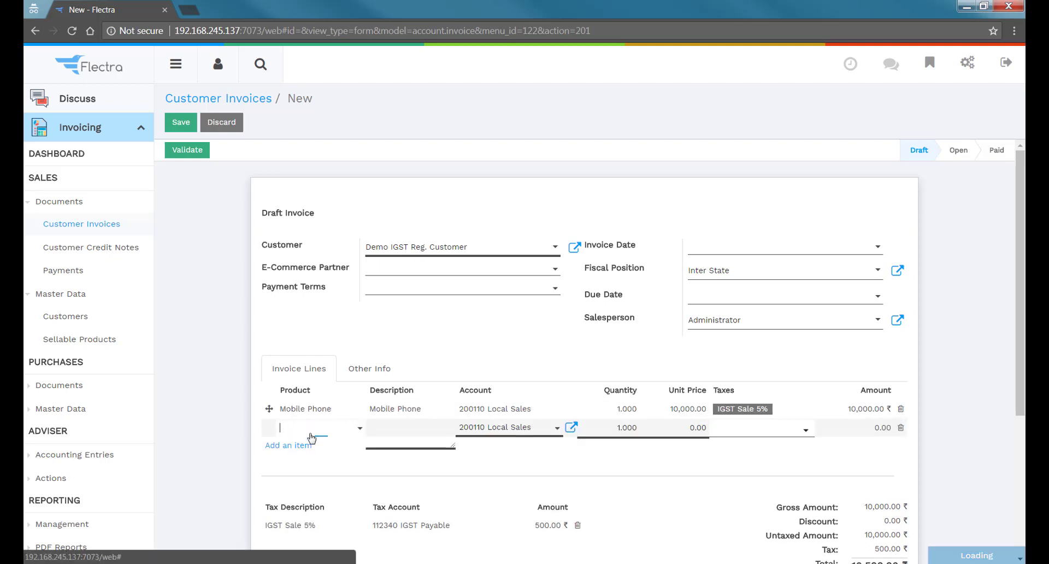
click(341, 432)
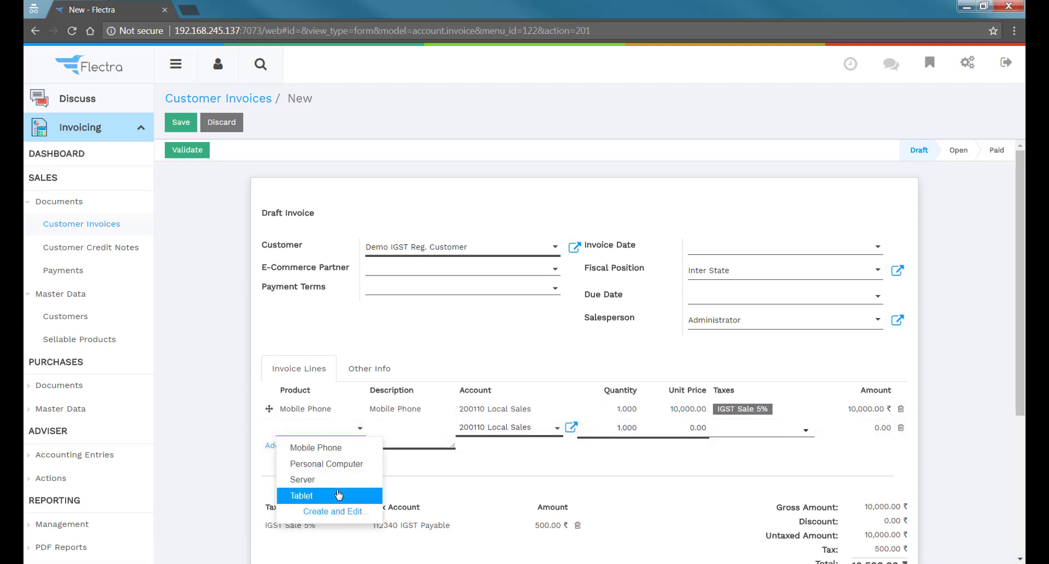
click(350, 465)
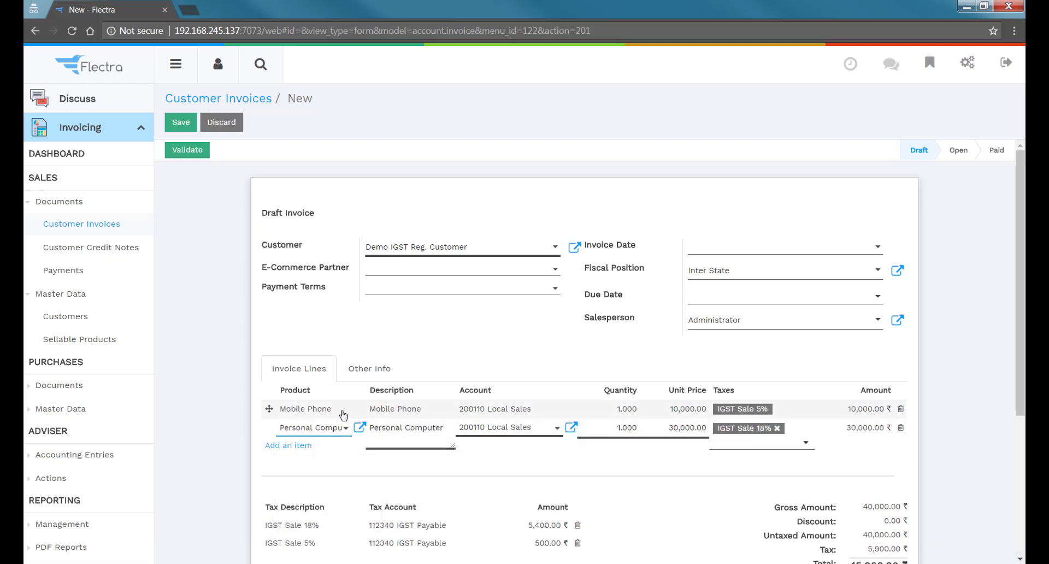
click(181, 122)
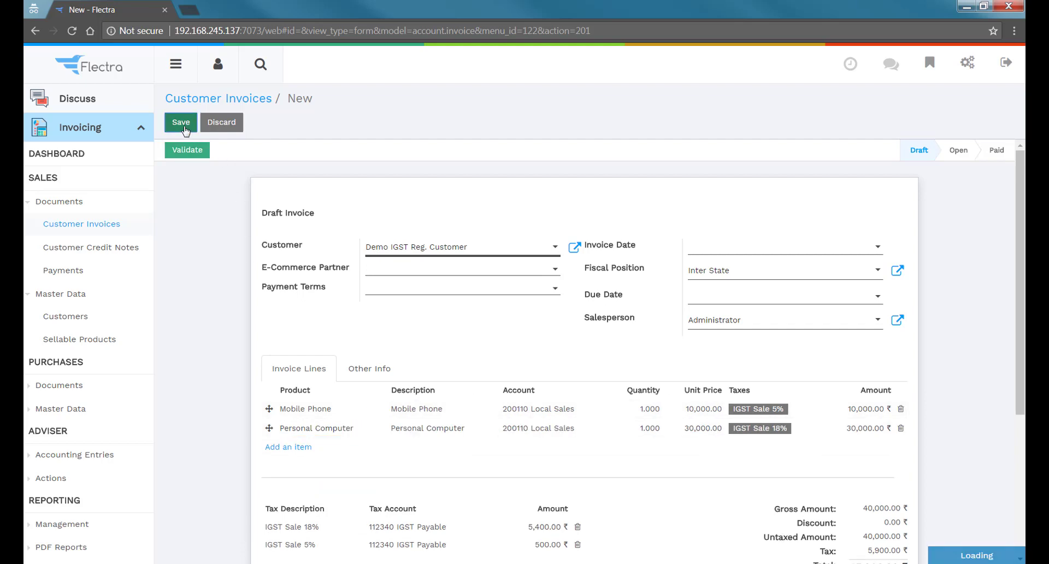
Check the inter-state invoice's IGST lines and total tax, and validate the invoice
scroll(475, 254, down, 2)
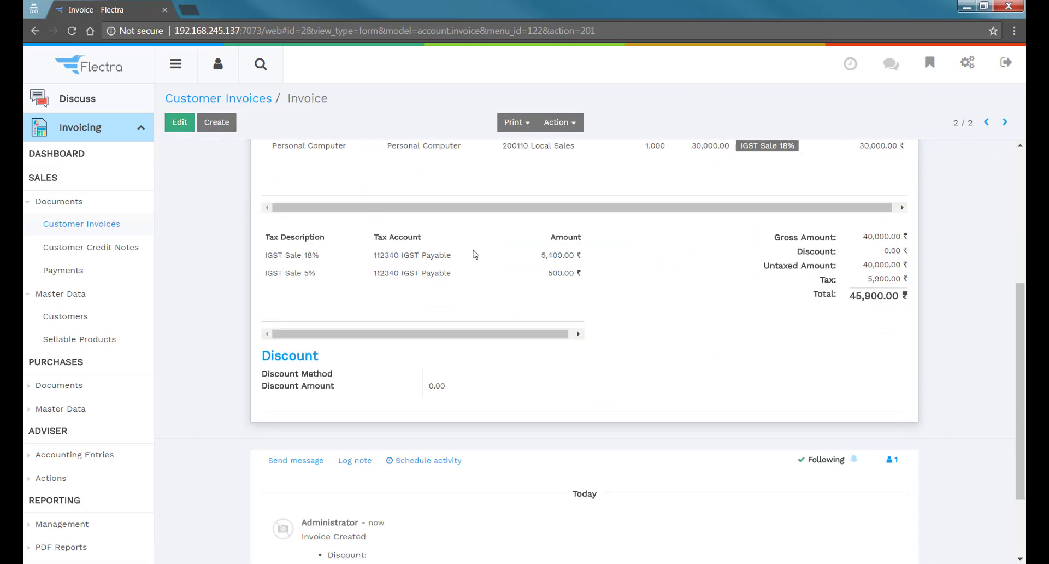
scroll(475, 254, down, 1)
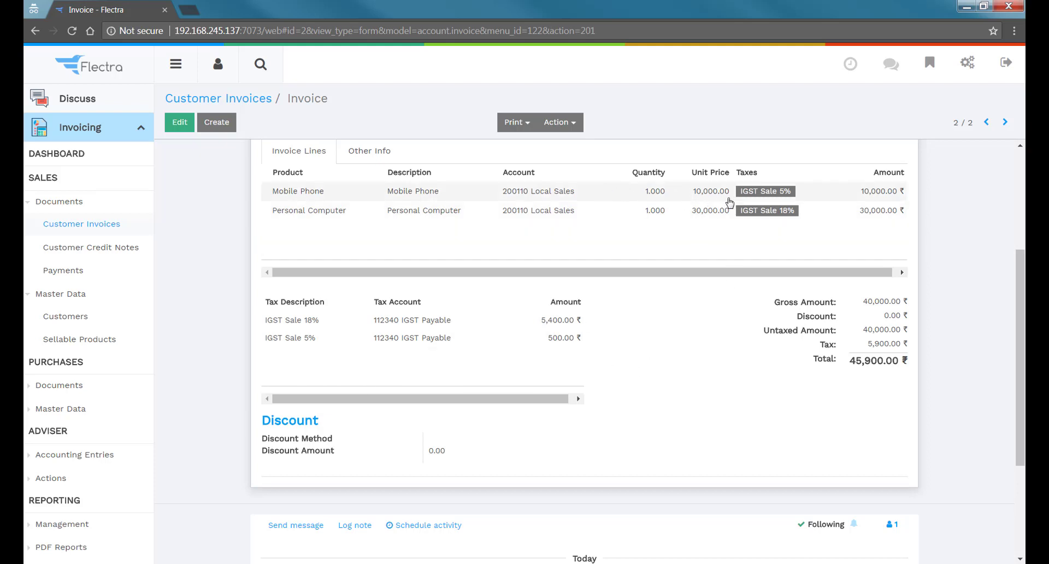
double_click(881, 343)
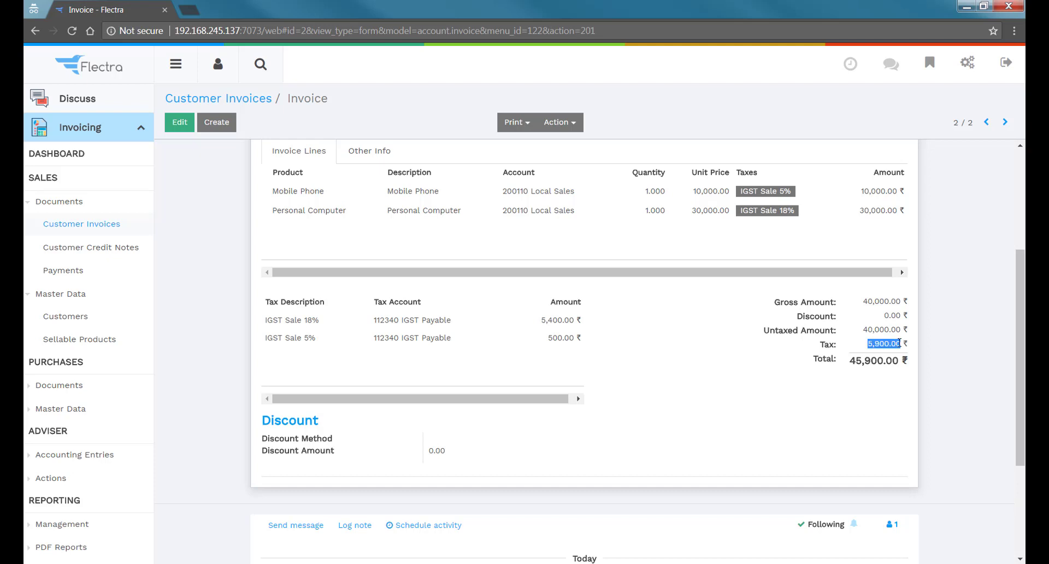
click(850, 361)
scroll(415, 307, up, 5)
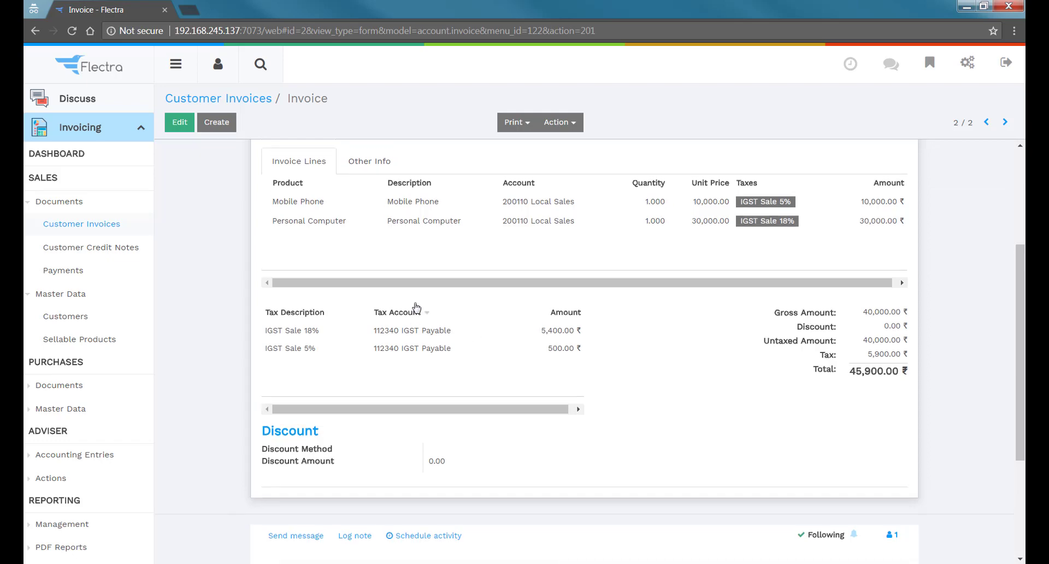
click(198, 150)
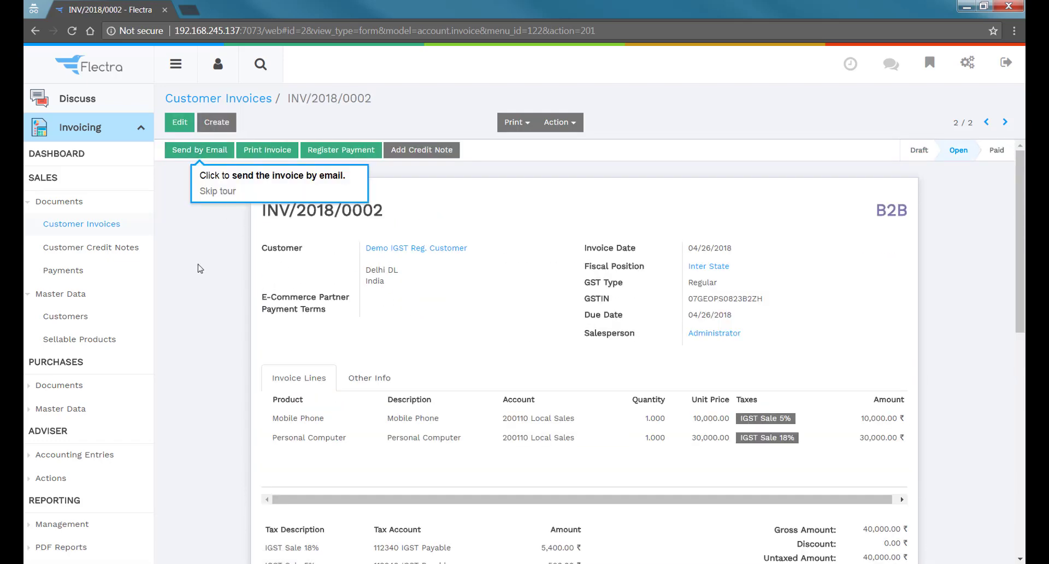
Review the validated invoice's tax lines and open the GSTR-1 Summary from the GST reports
scroll(201, 289, down, 1)
scroll(201, 289, down, 3)
scroll(109, 278, down, 5)
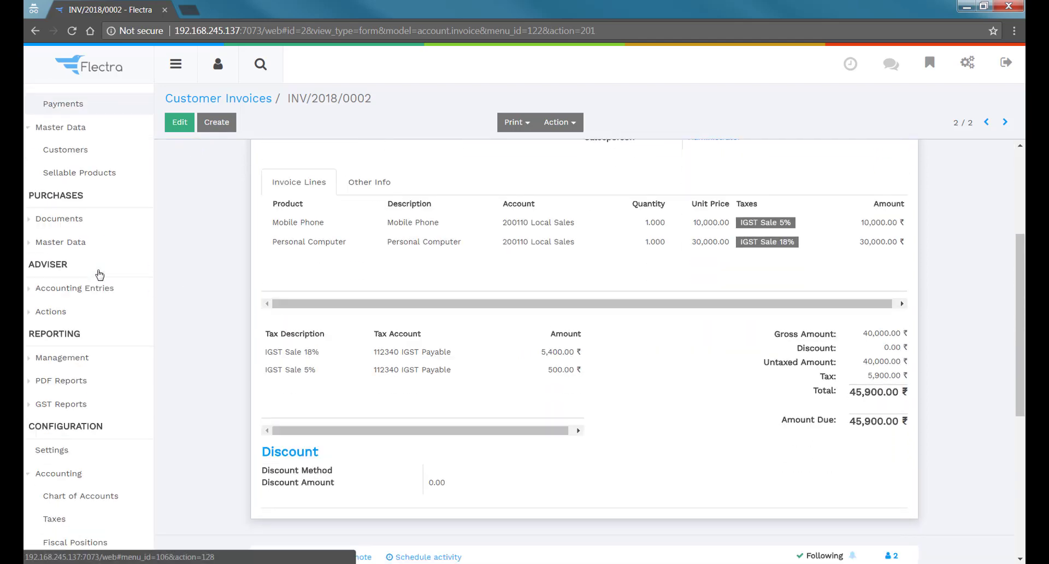
click(70, 309)
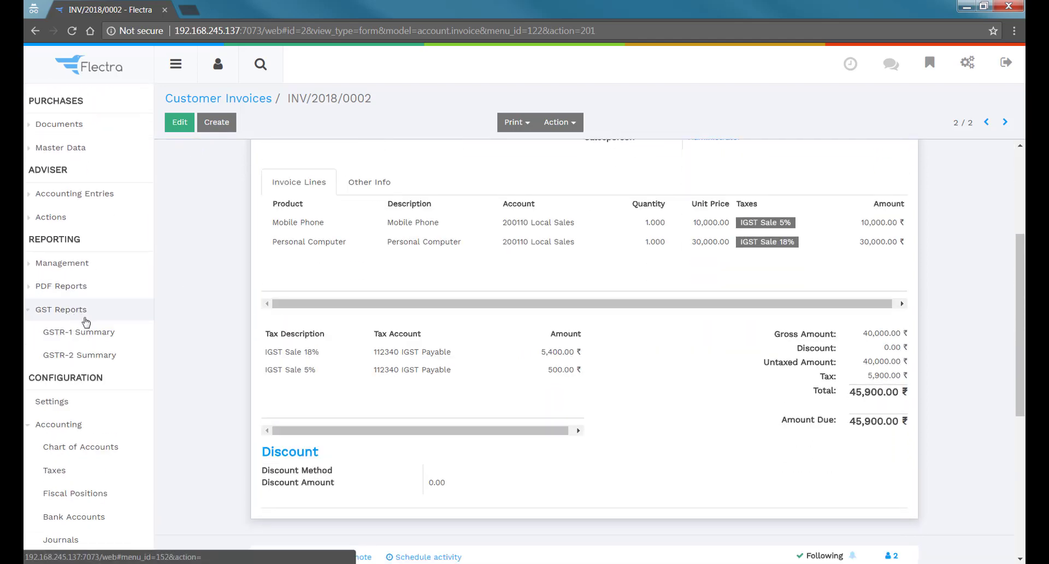
click(82, 333)
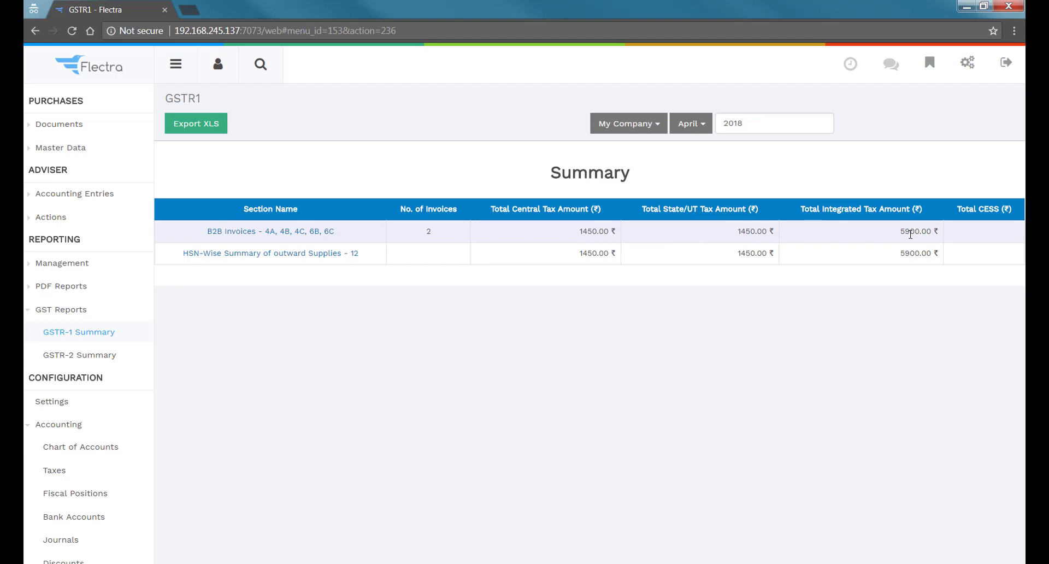
Check the B2B integrated tax amount and open the details of the B2B Invoices - 4A, 4B, 4C, 6B, 6C section
double_click(910, 234)
click(863, 331)
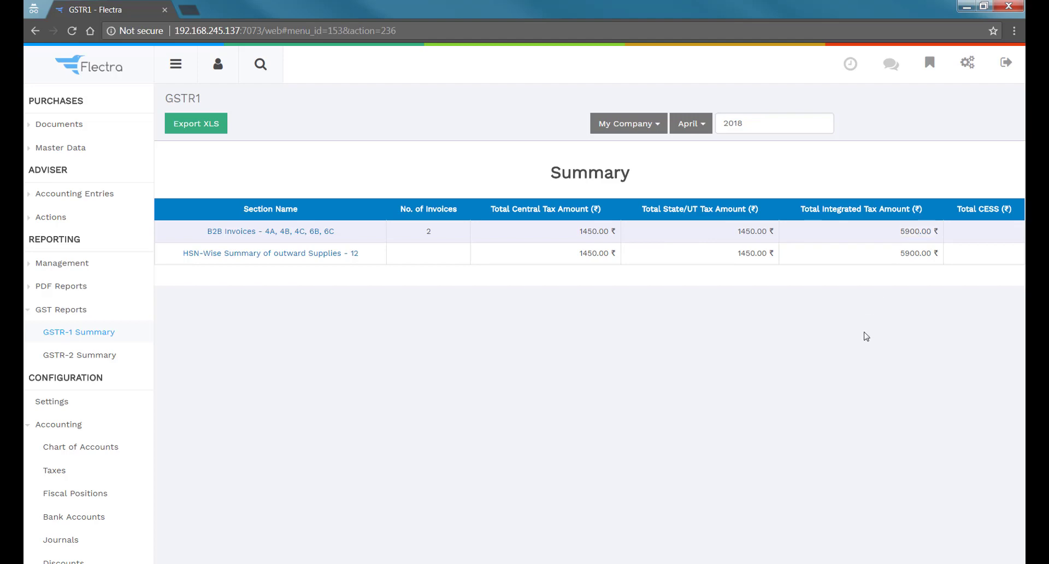
click(284, 230)
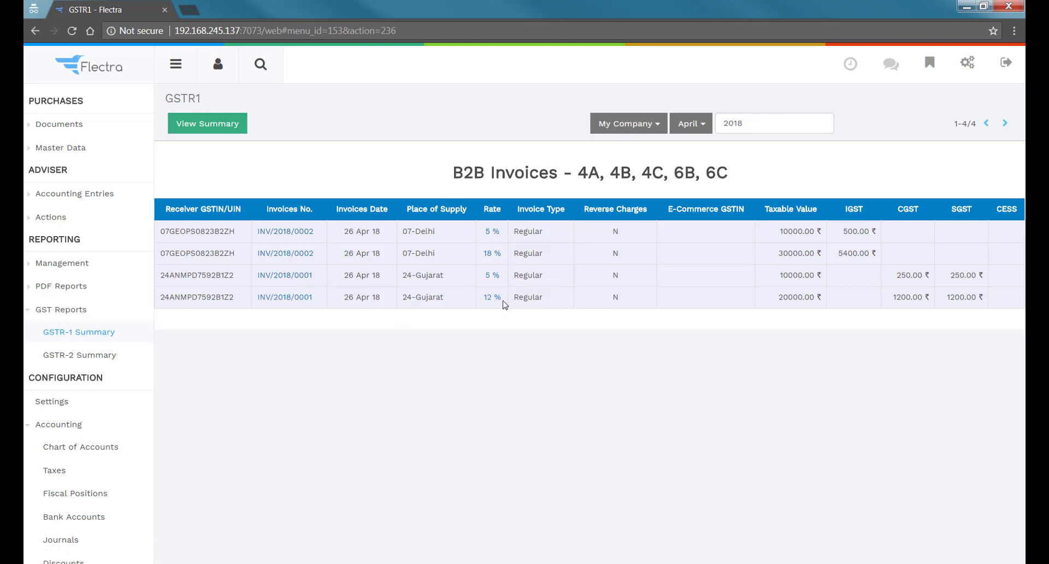
Expand every rate line of both B2B invoices and examine the product-wise tax details, including the Personal Computer's IGST
click(491, 276)
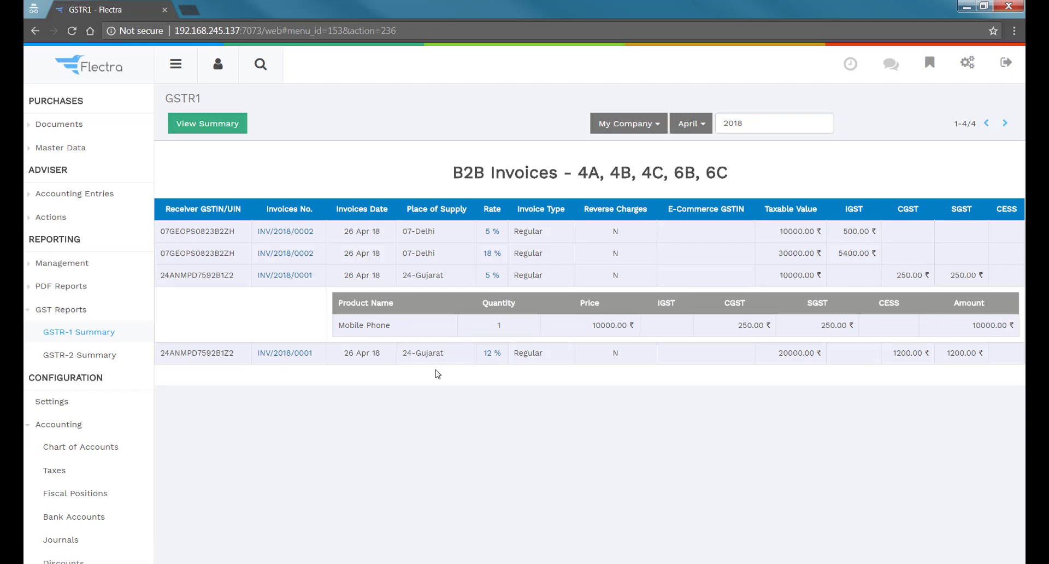
click(491, 354)
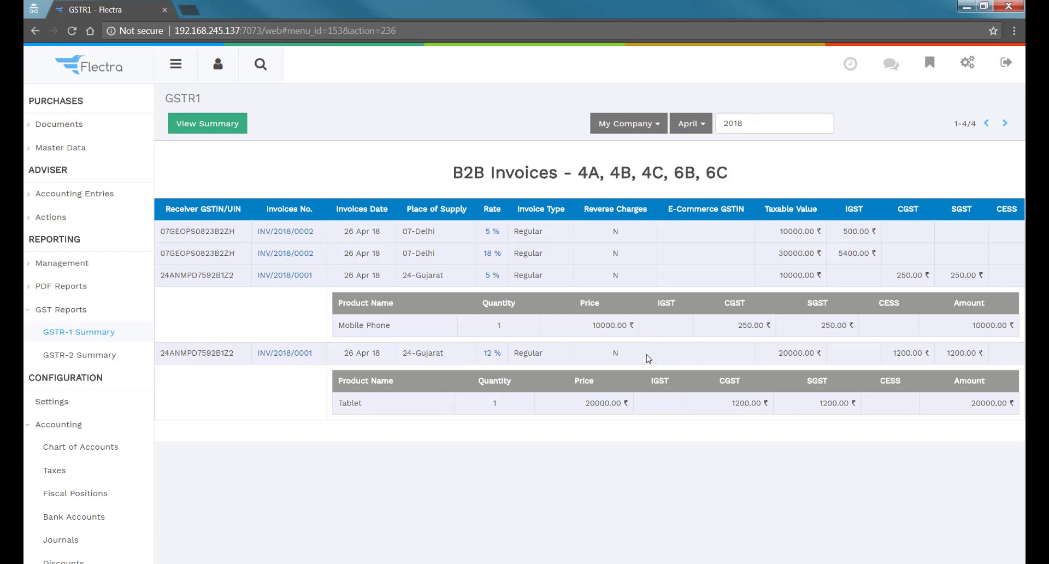
click(490, 252)
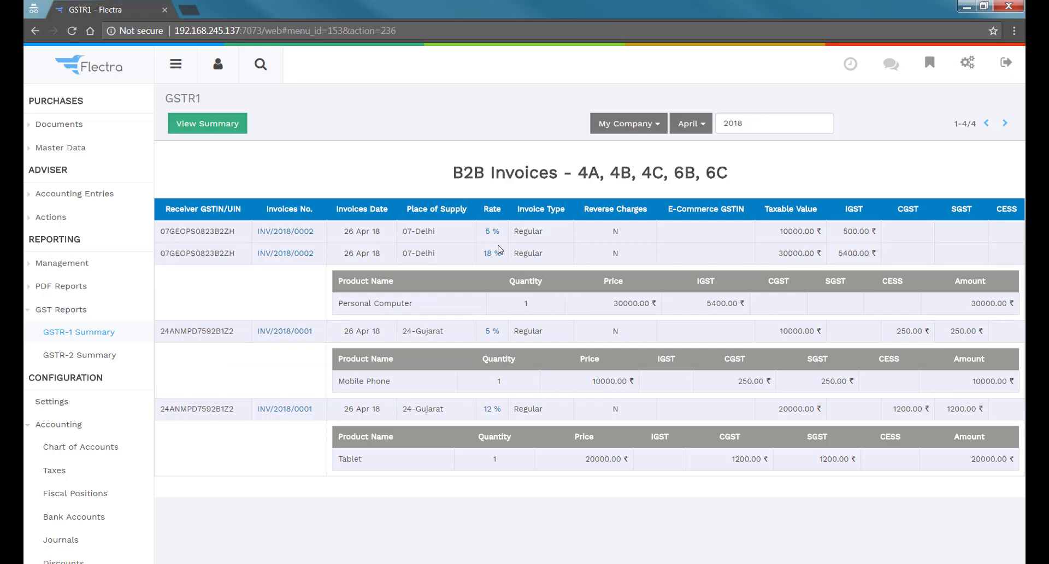
double_click(718, 304)
click(488, 234)
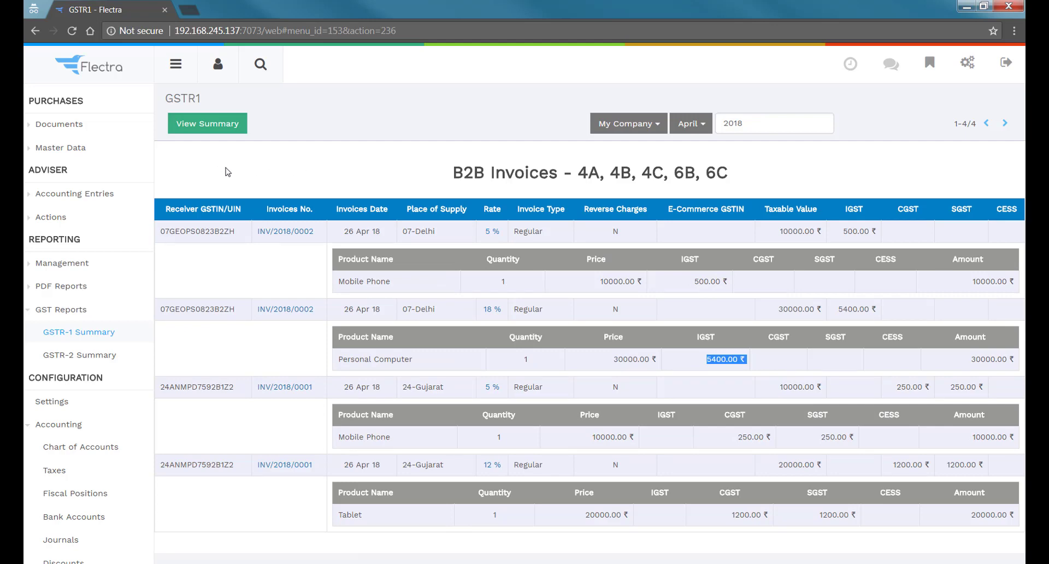
Export the April 2018 GSTR-1 summary as XLS and review the b2b sheet of the exported workbook in Excel
click(233, 130)
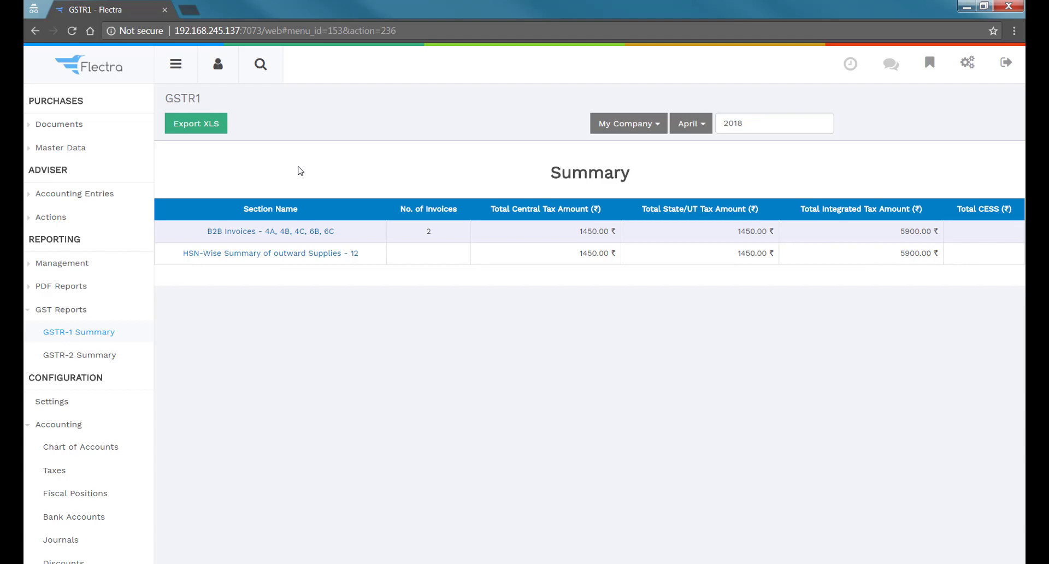
click(214, 135)
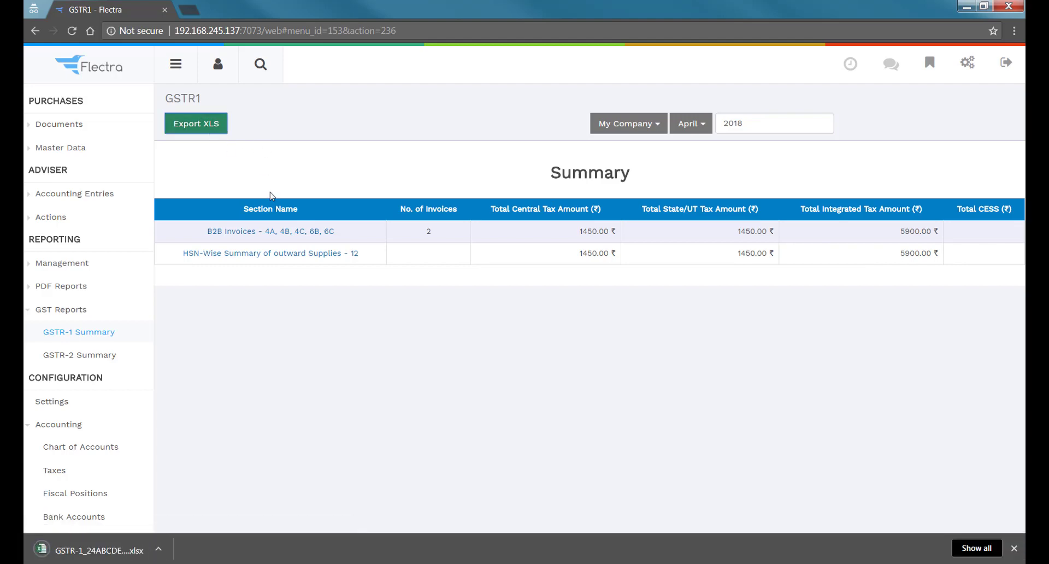
click(118, 553)
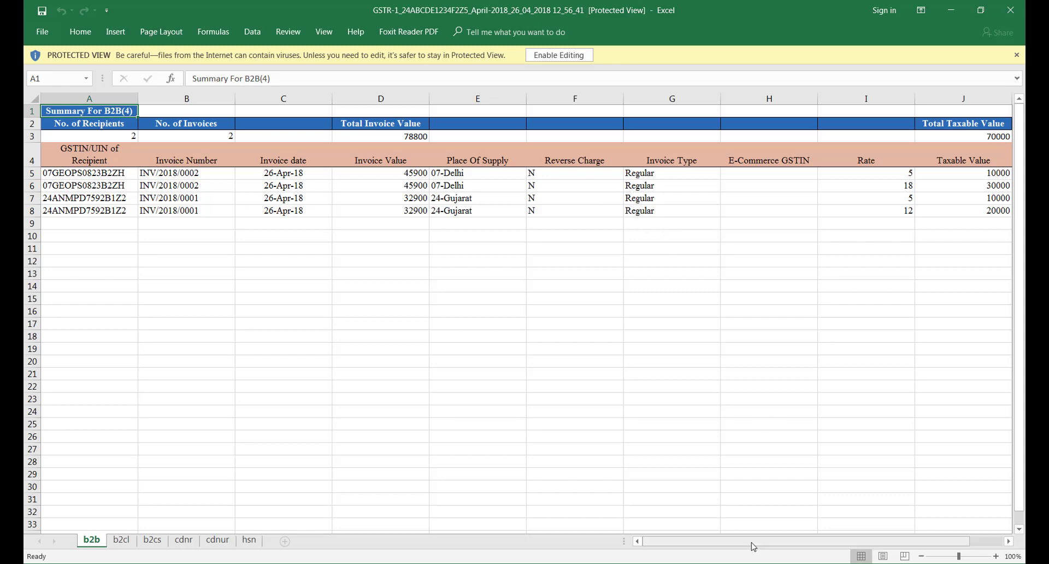
drag(793, 545, 845, 546)
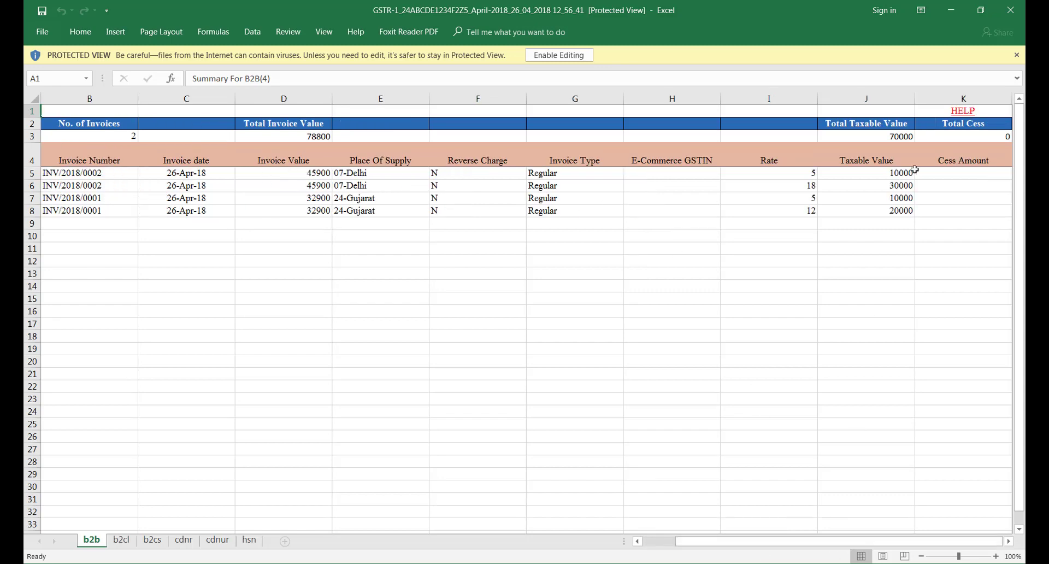
click(1006, 17)
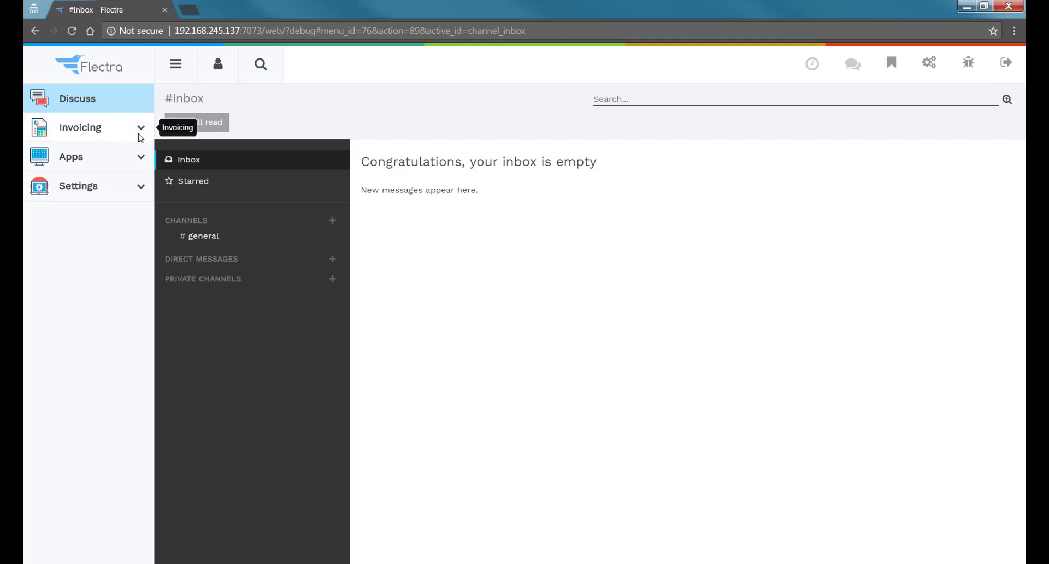
Create a new company customer in Flectra's sales master data, named Demo SGST/CGST Unregistered Customer
click(141, 131)
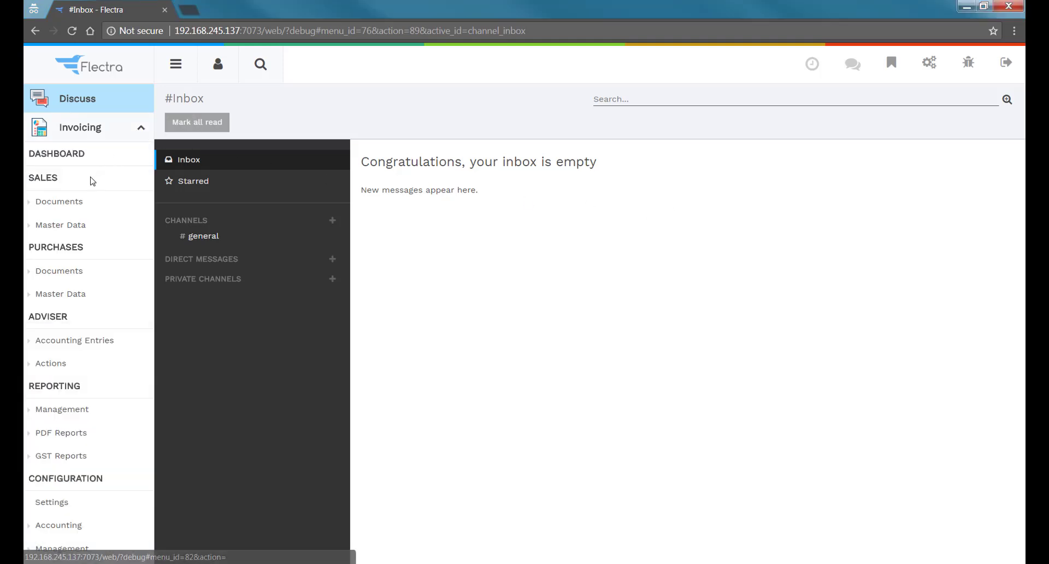
click(68, 226)
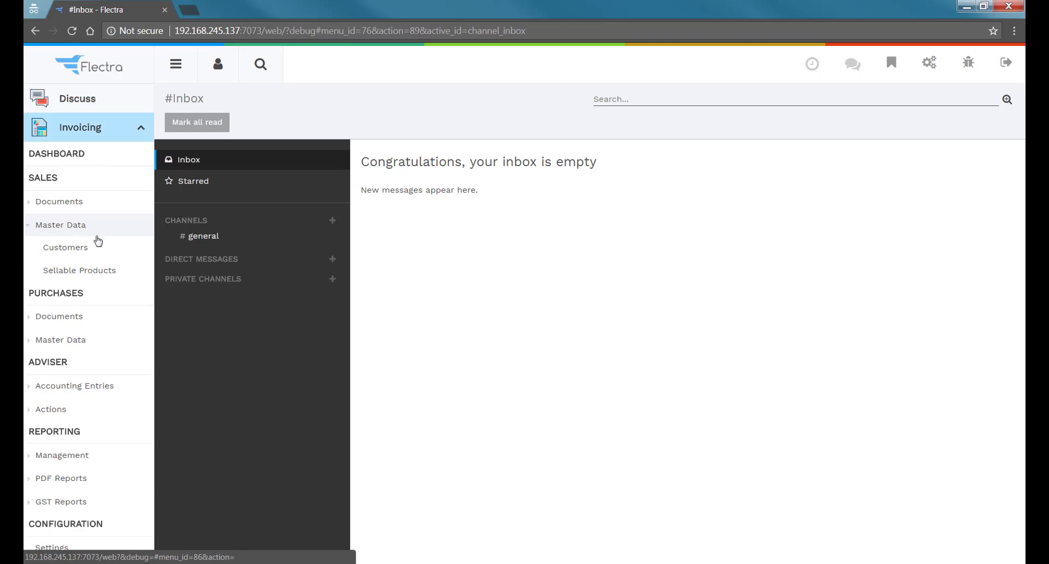
click(86, 249)
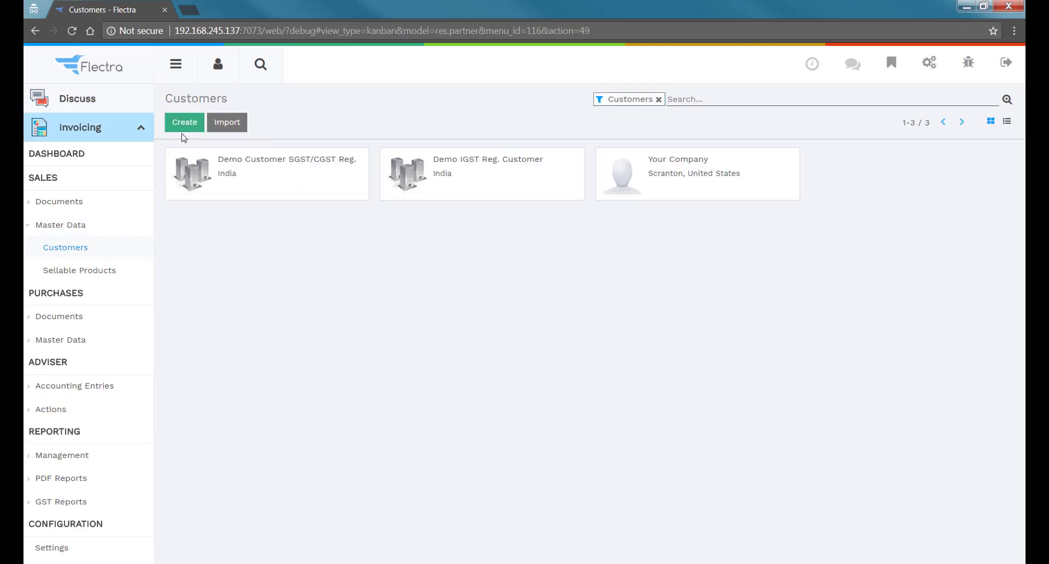
click(185, 124)
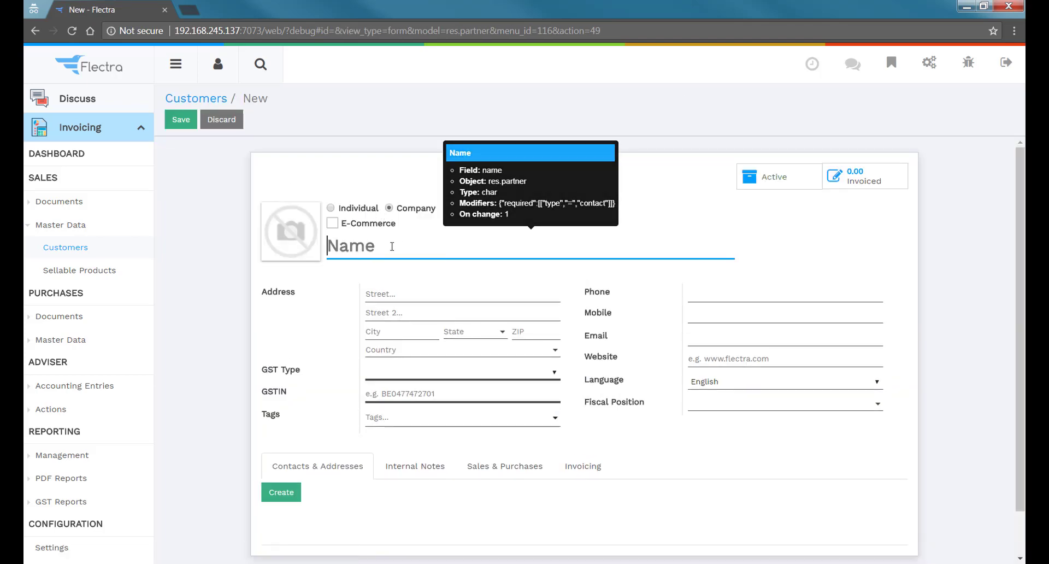
text(Demo )
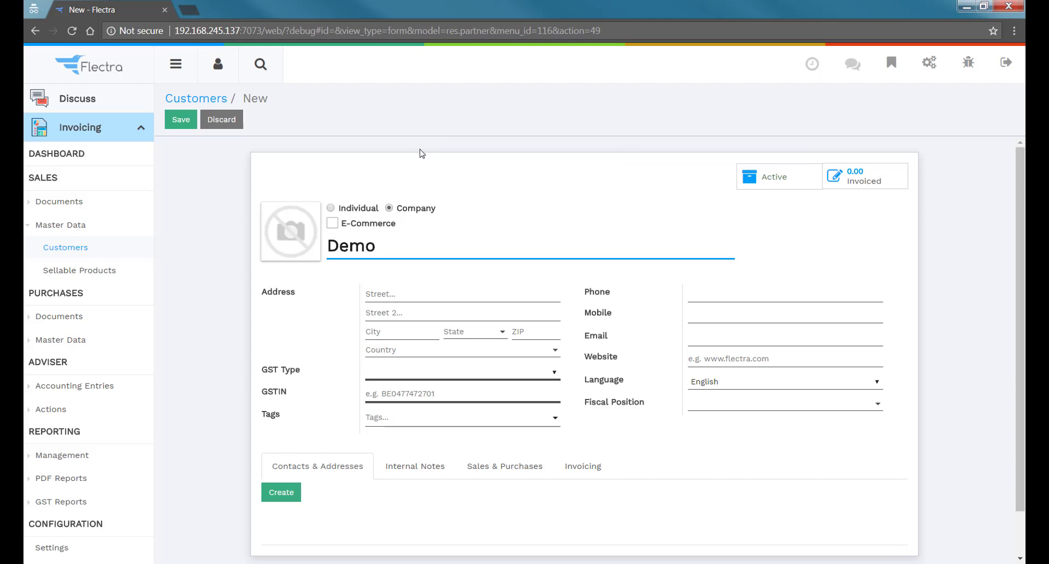
text(SGST/)
text(CGST )
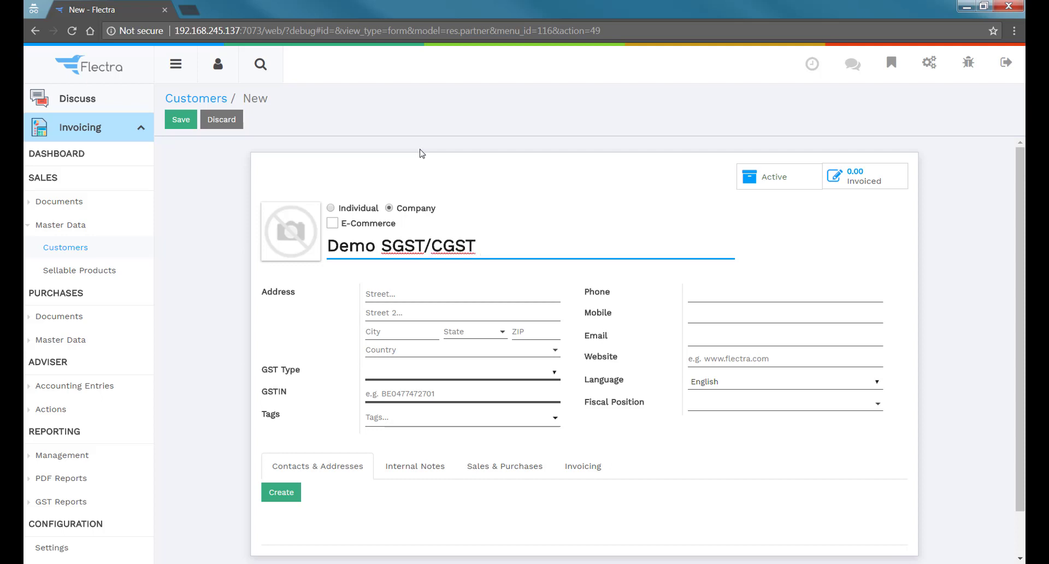
text(Unregiste)
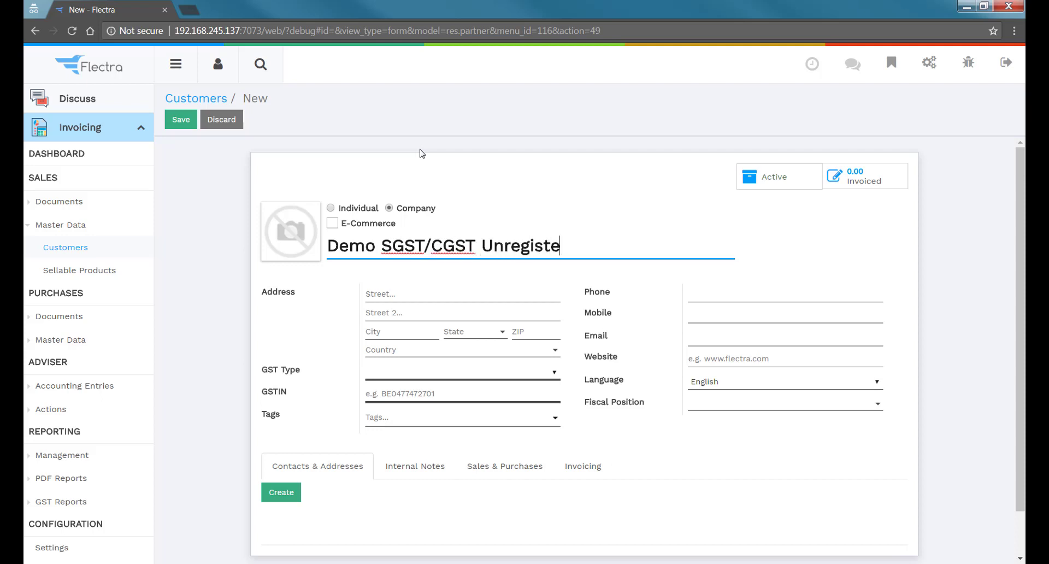
text(red Customer)
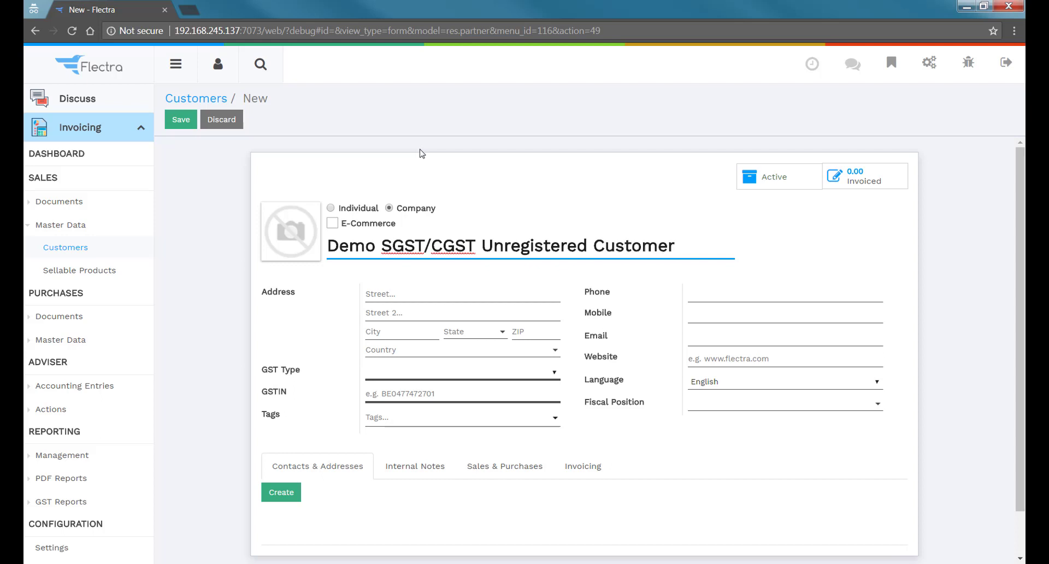
click(739, 241)
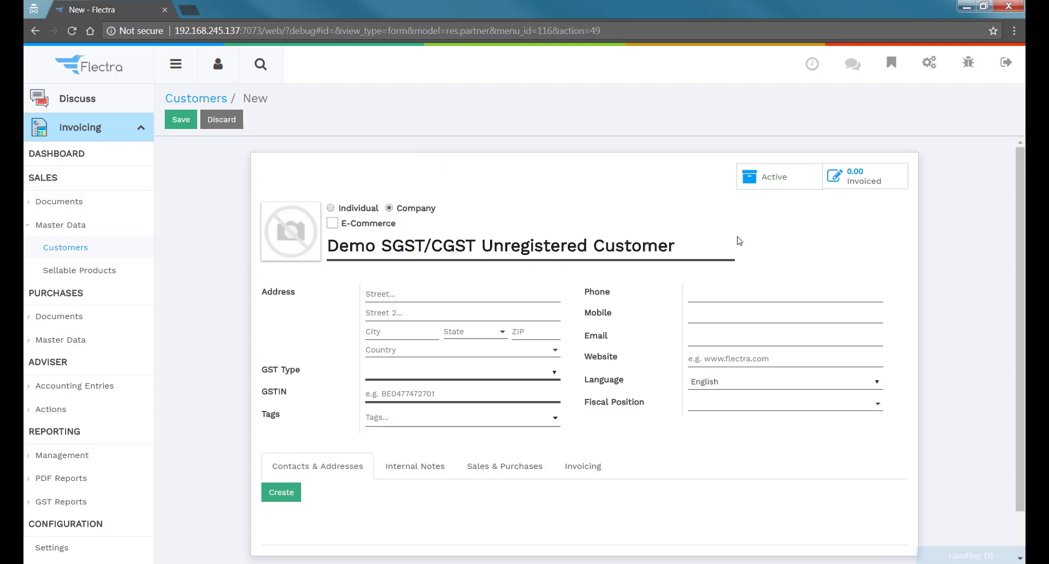
Set the customer's country to India and the state to Gujarat
click(467, 337)
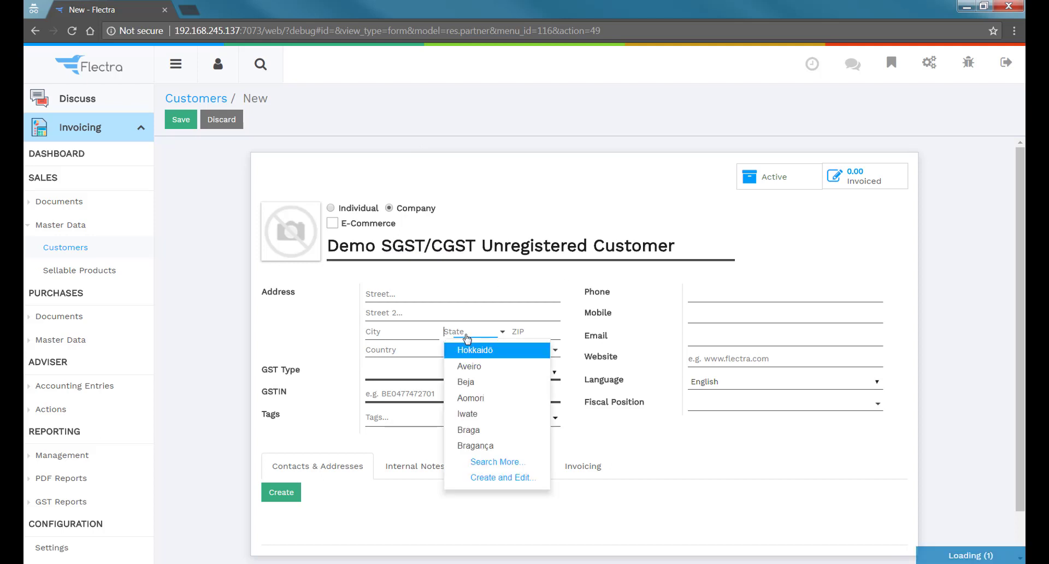
click(395, 352)
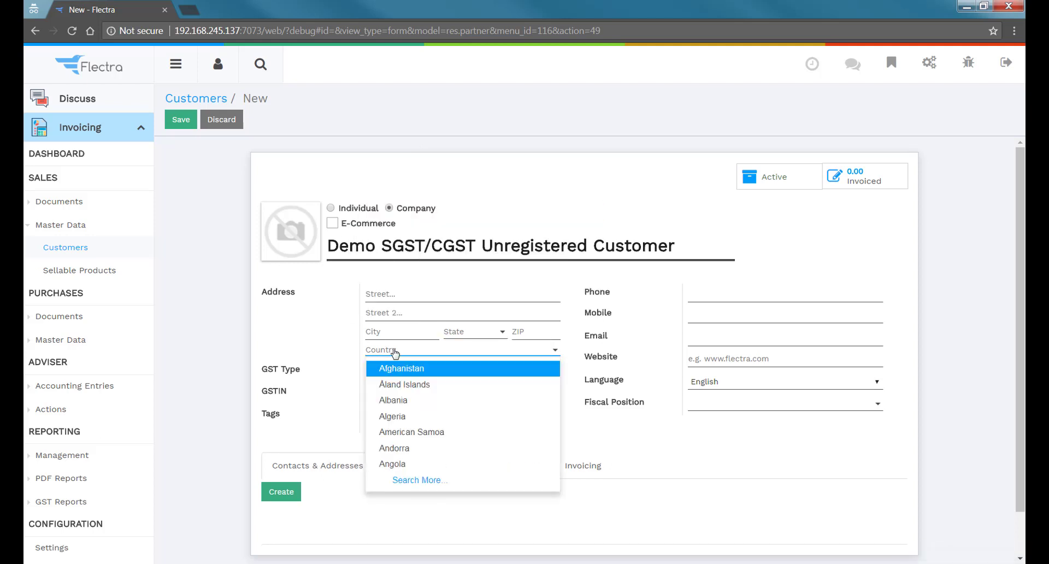
text(ind)
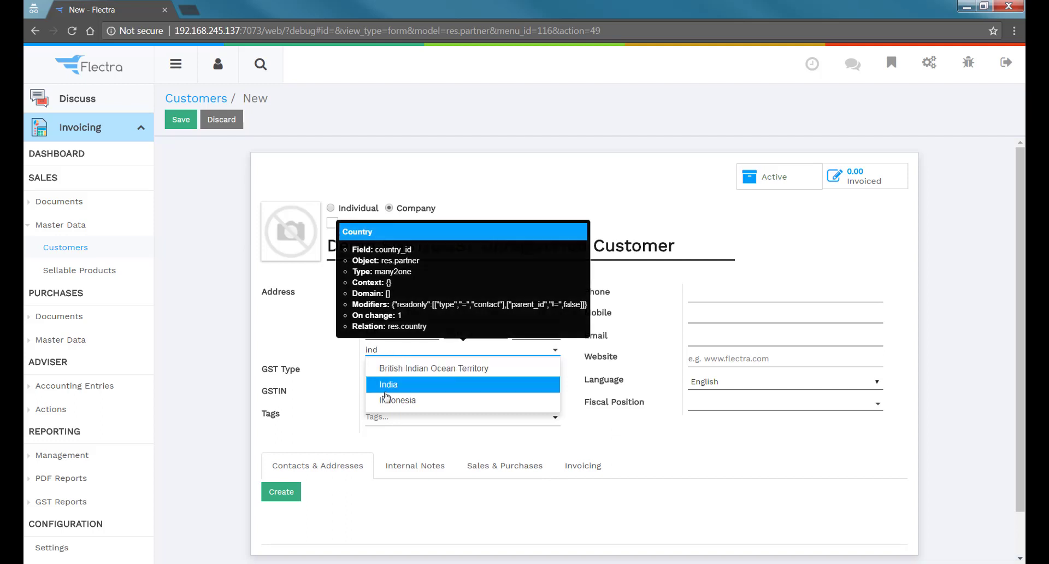
click(387, 388)
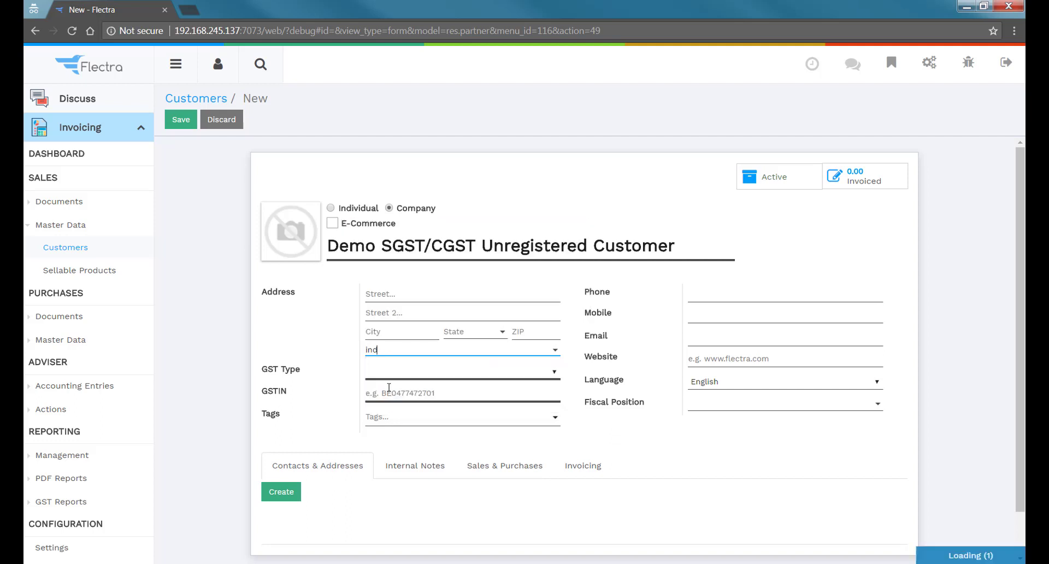
click(461, 339)
text(guj)
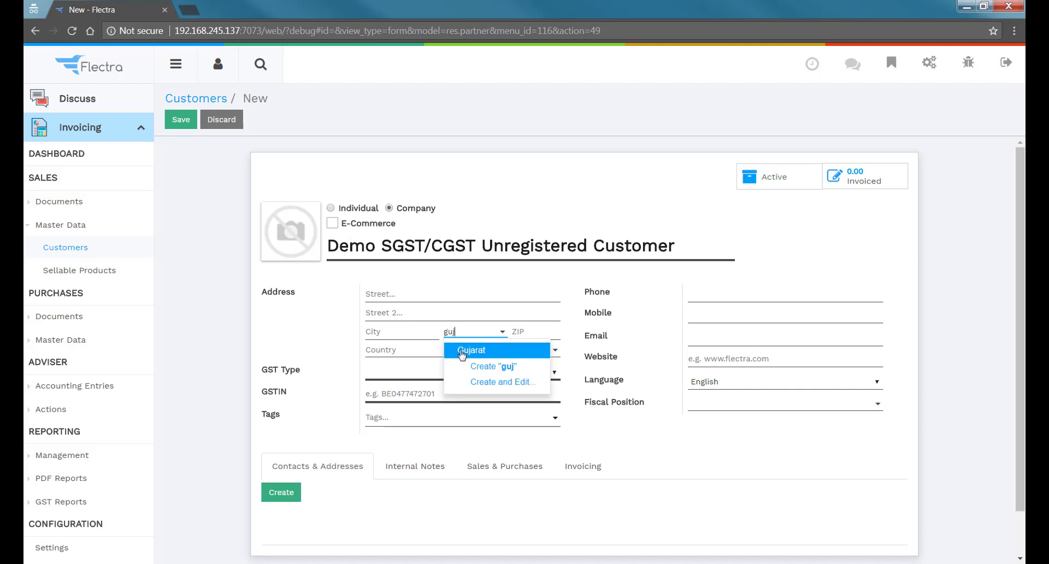
click(462, 352)
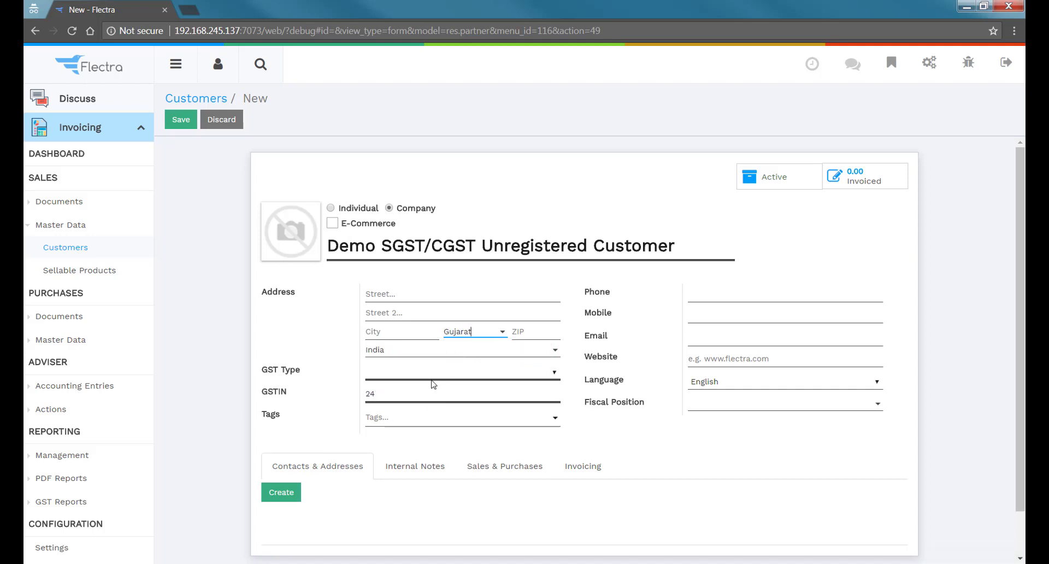
Set the customer's GST Type to Unregistered and save the record
click(418, 375)
click(401, 404)
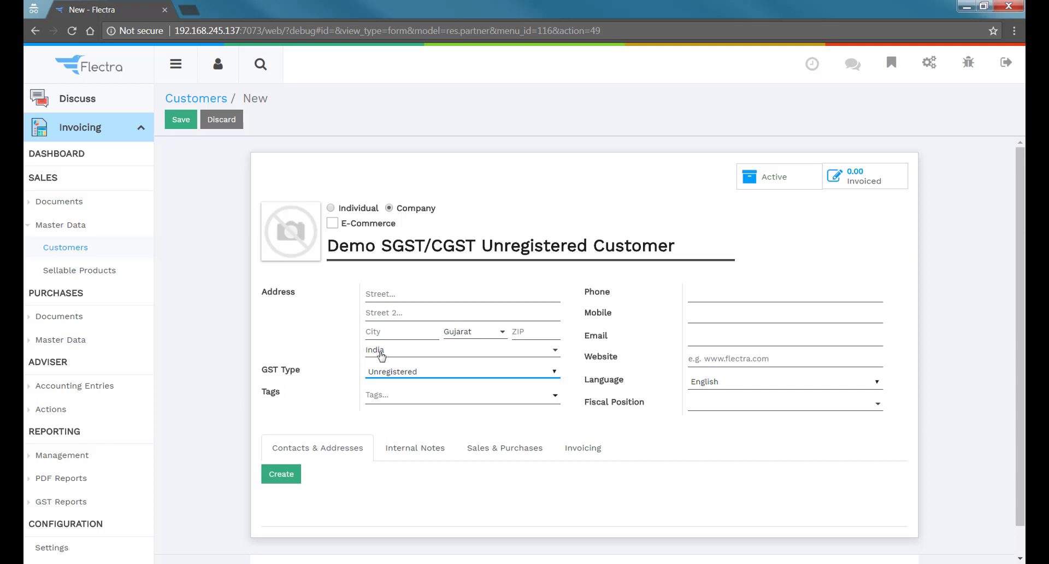
click(176, 129)
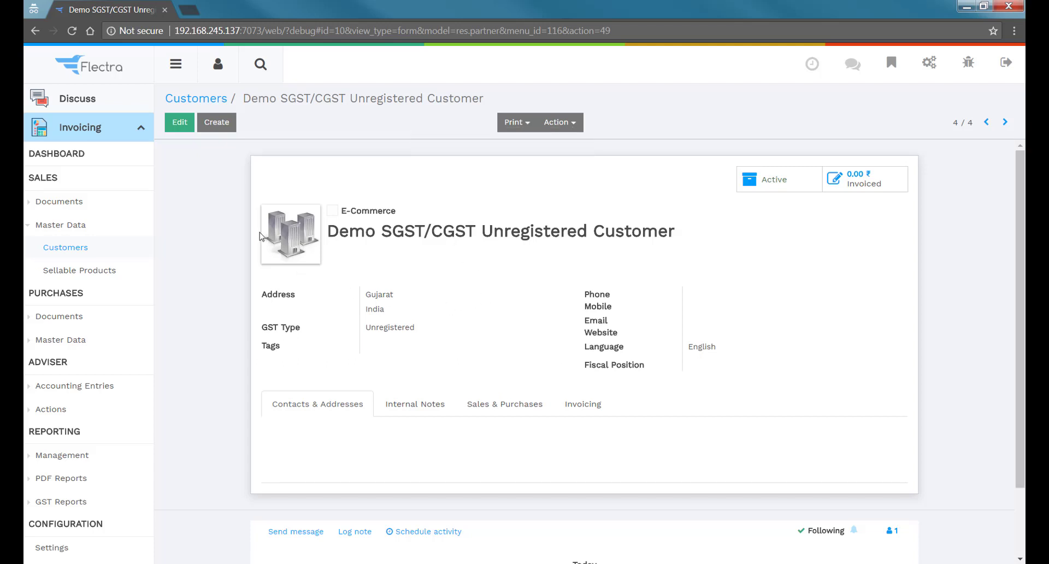
Create another company customer named Demo IGST Unregistered Customer with the GST Type Unregistered
click(224, 128)
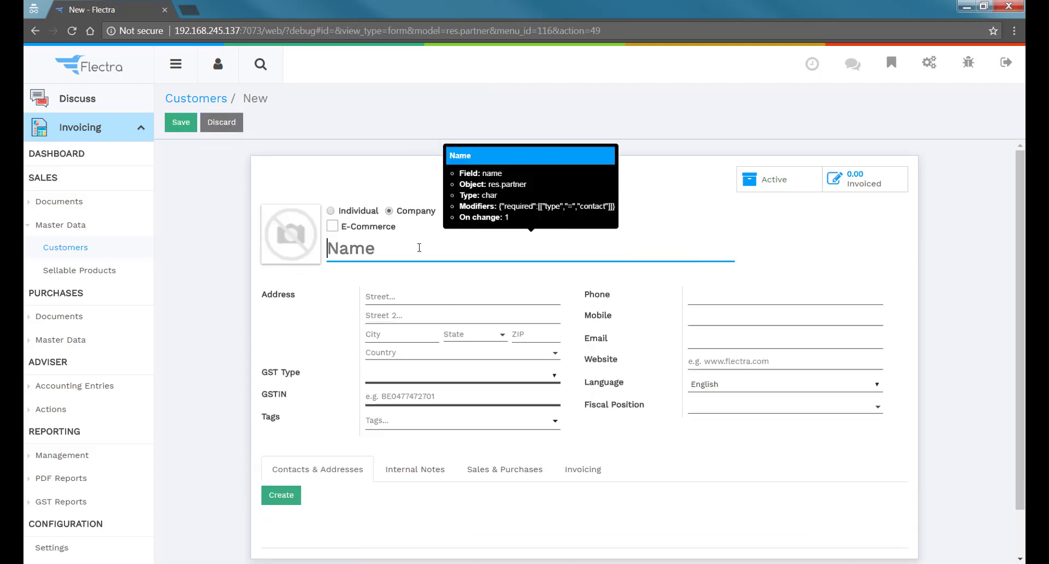
text(Demo )
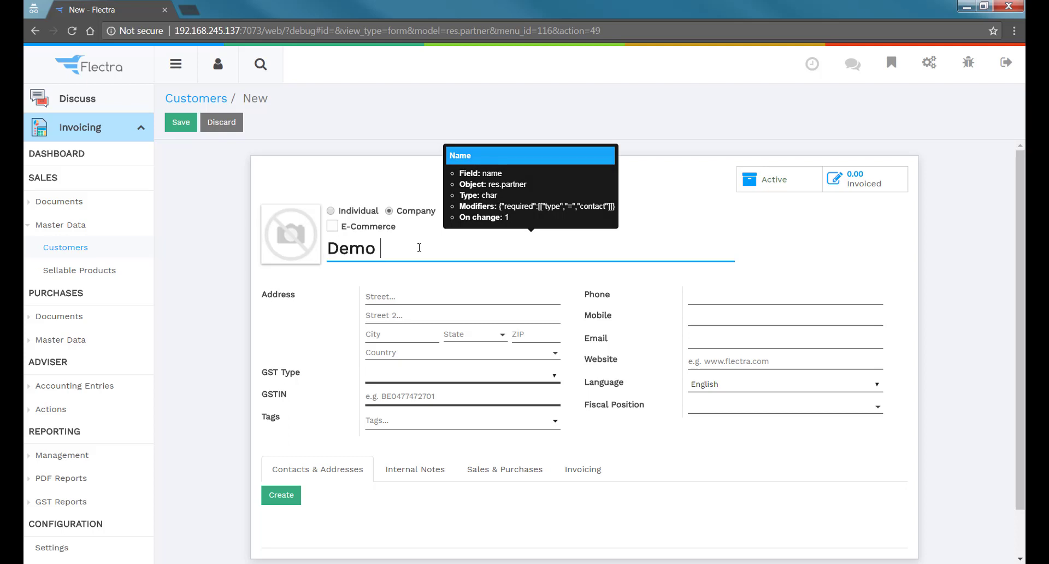
text(IGST Unregis)
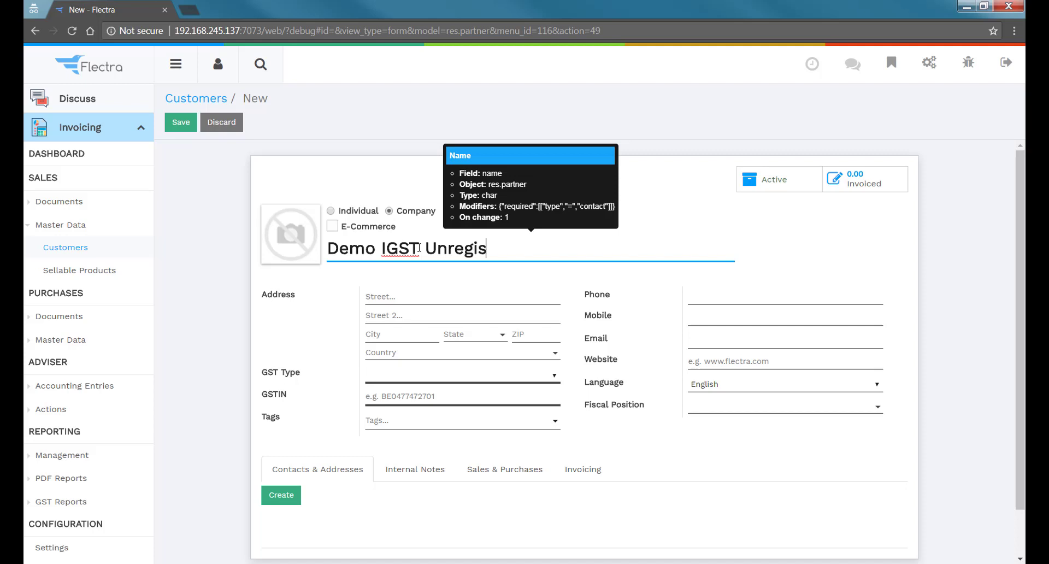
text(tered )
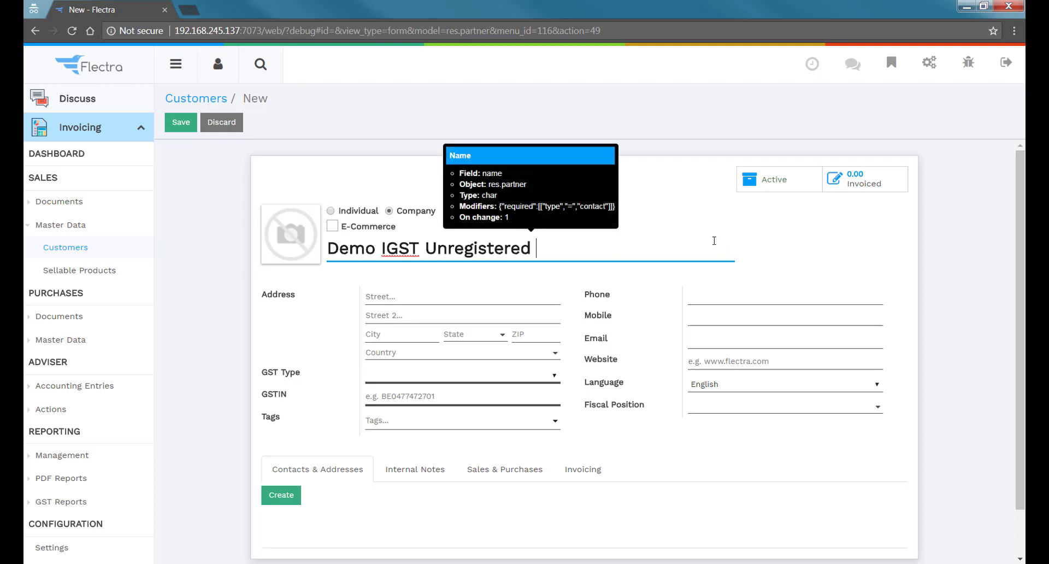
text(Customer)
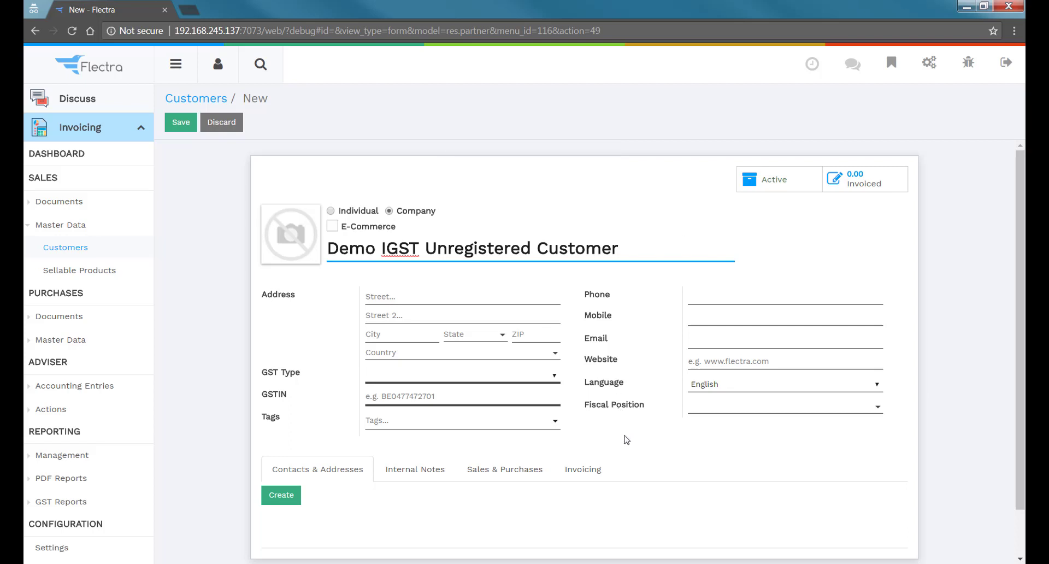
click(488, 384)
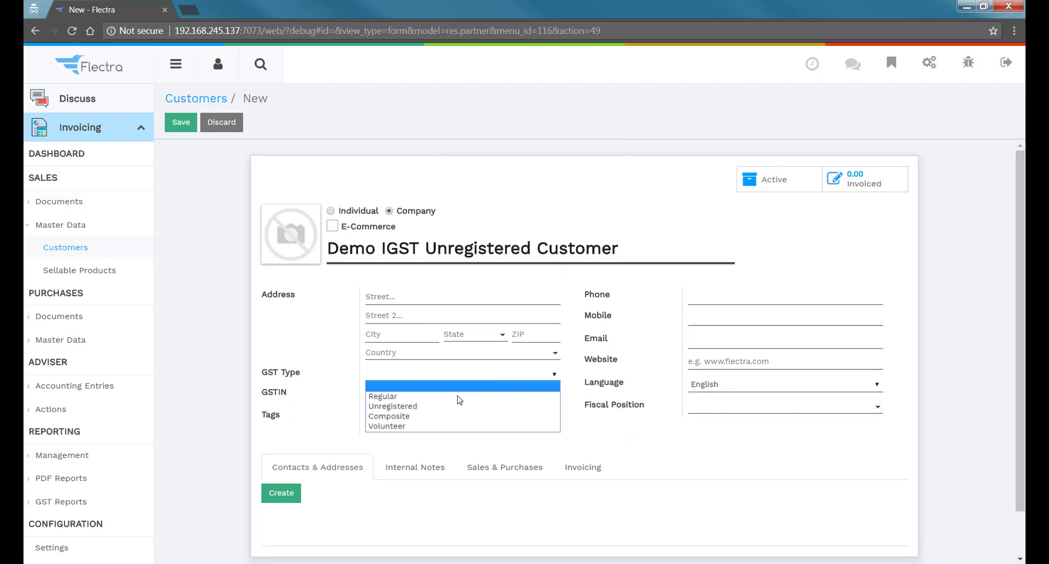
click(434, 410)
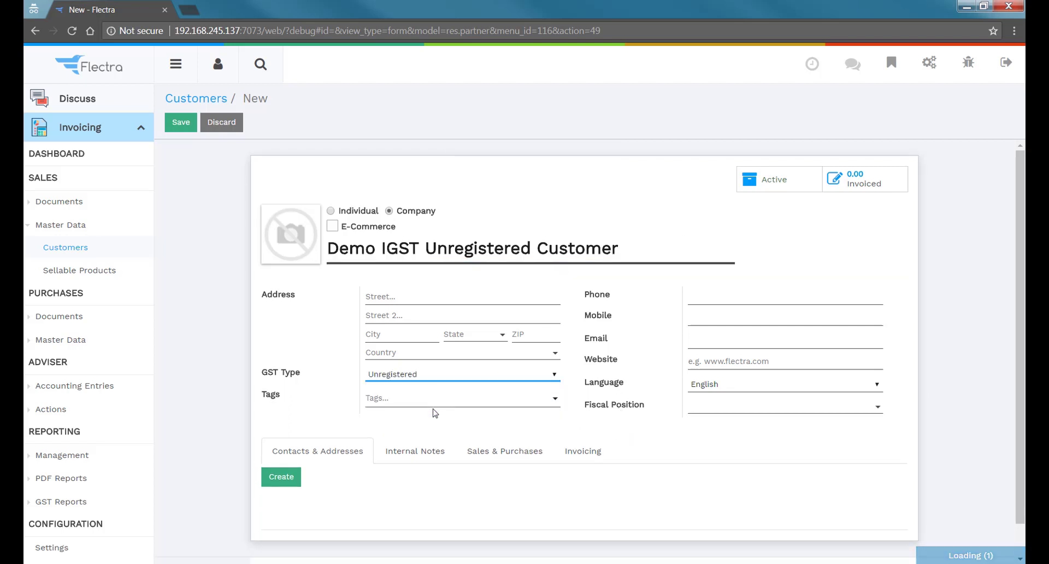
Set the Demo IGST Unregistered Customer's country to India and state to Assam
click(464, 339)
click(404, 354)
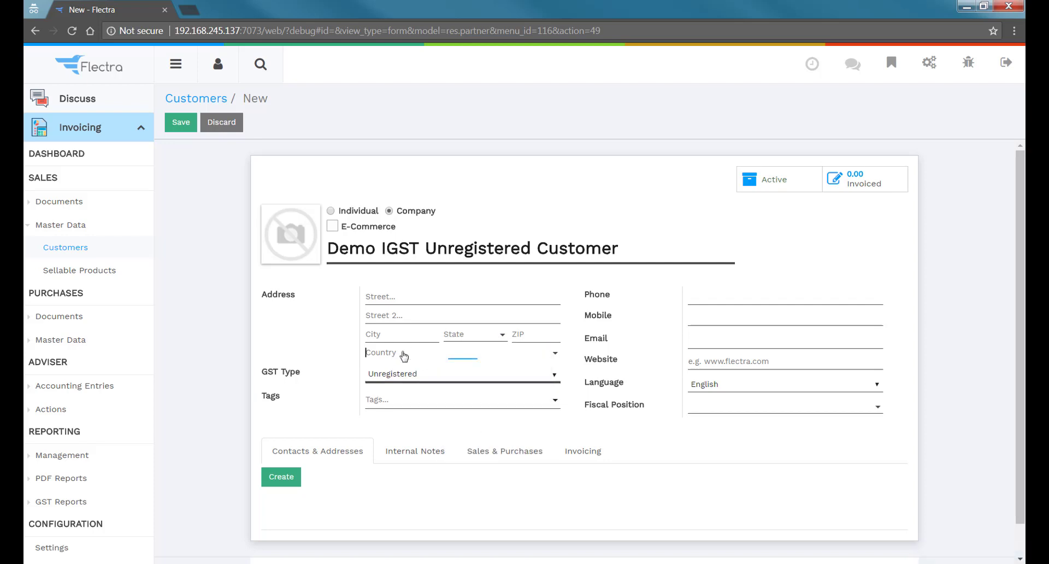
text(ind)
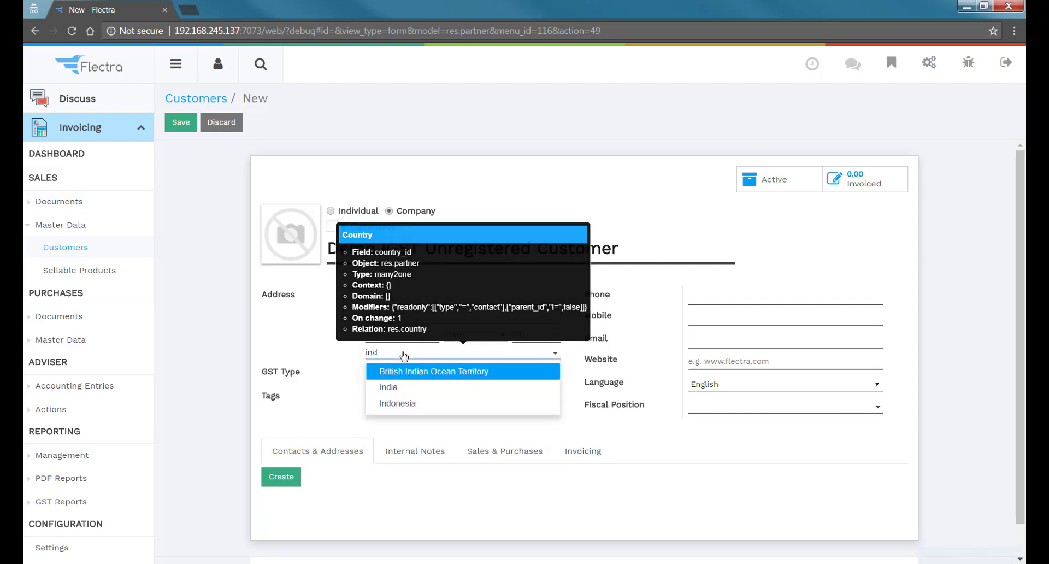
click(395, 386)
click(458, 337)
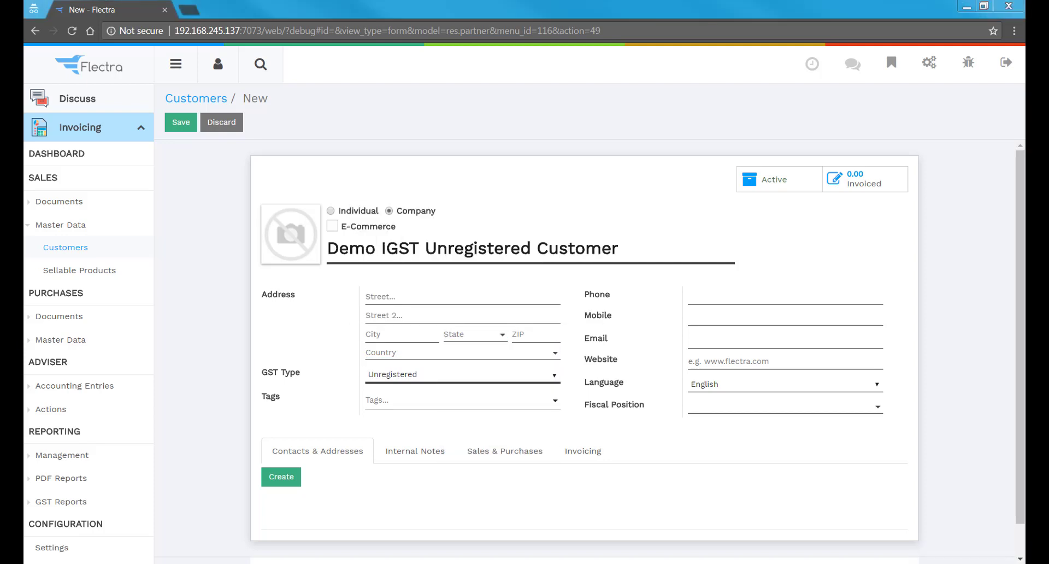
click(464, 338)
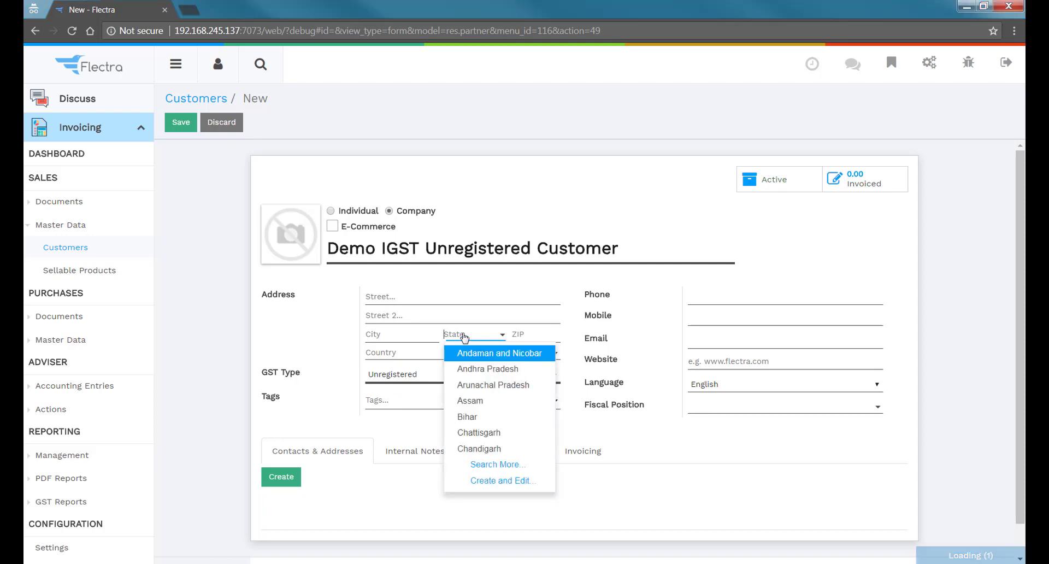
click(464, 403)
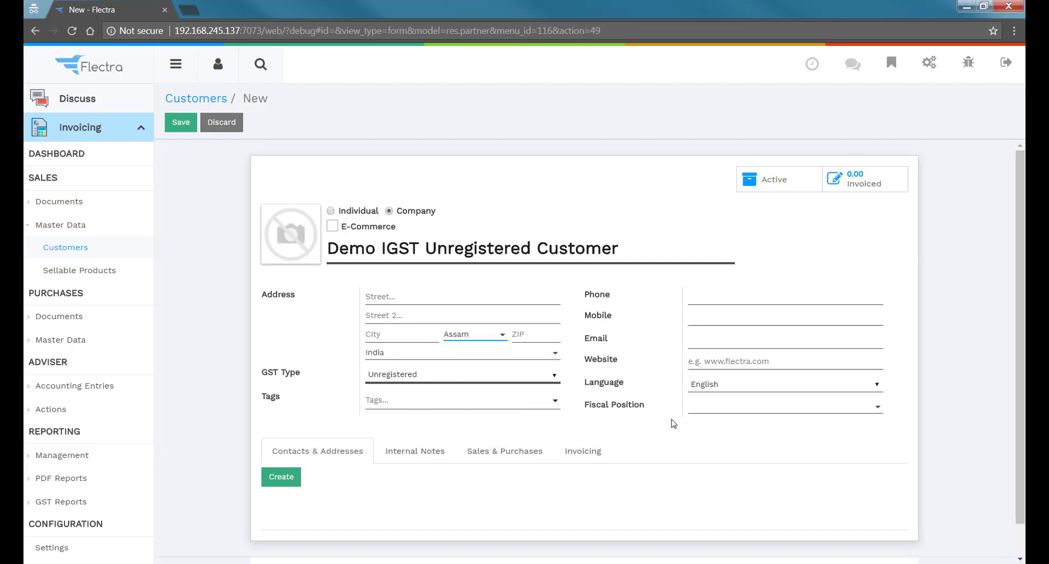
click(672, 429)
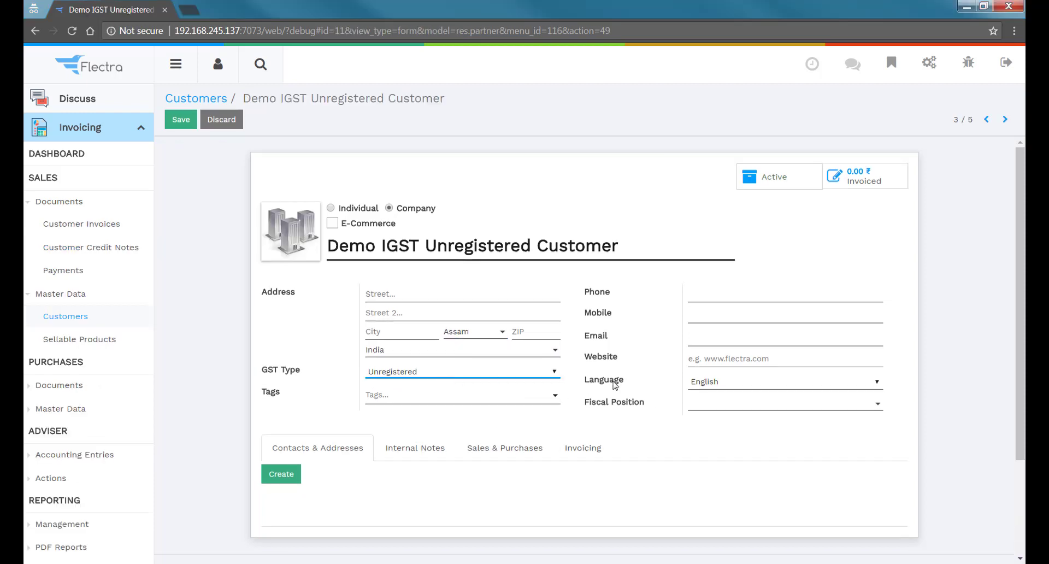
Set the customer's fiscal position to Inter State and save the record
click(743, 406)
click(745, 423)
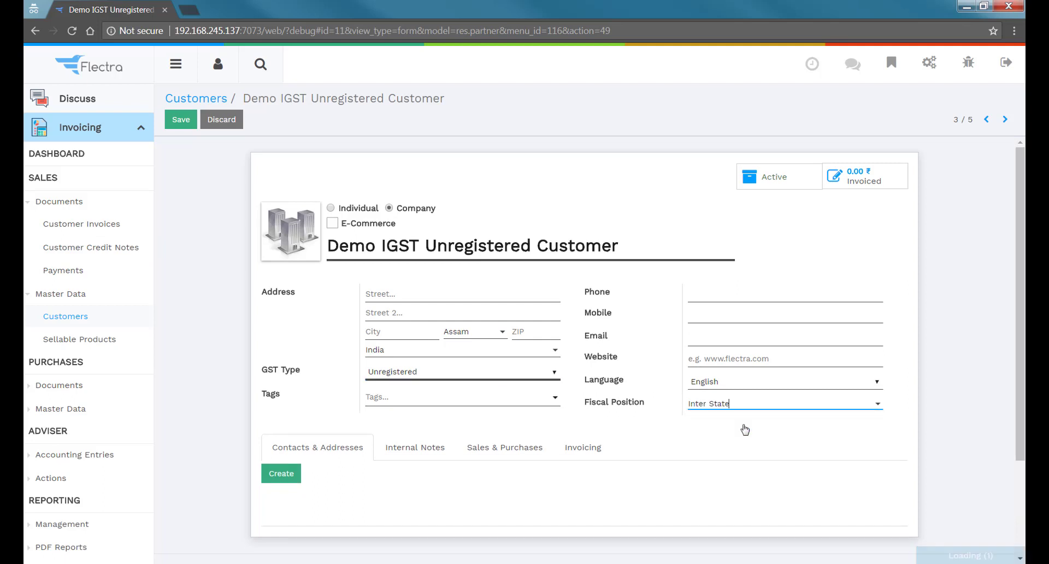
click(181, 119)
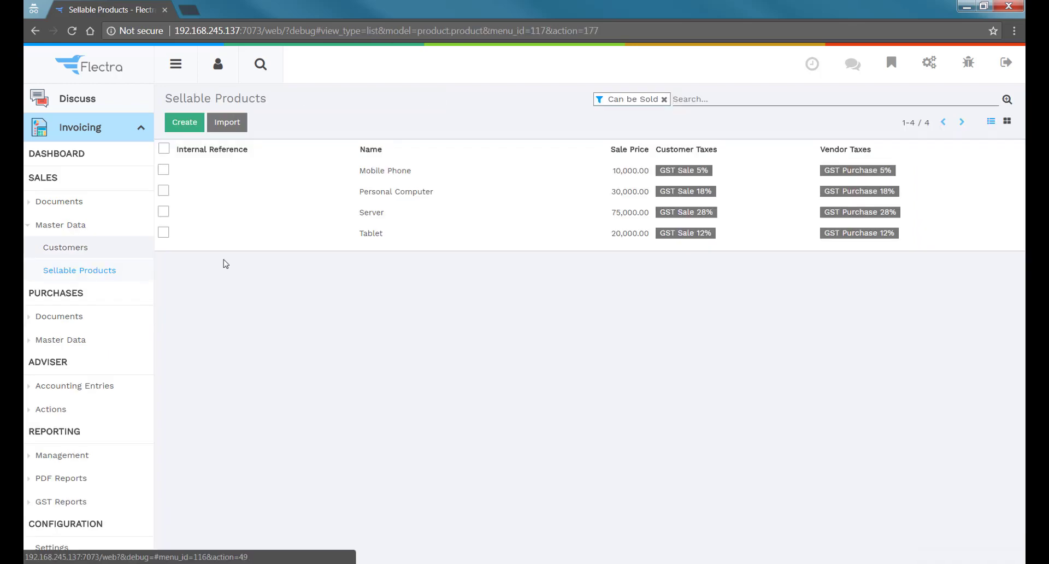
Set the HSN/SAC Code of the Mobile Phone sellable product to 12345 and save it
click(398, 176)
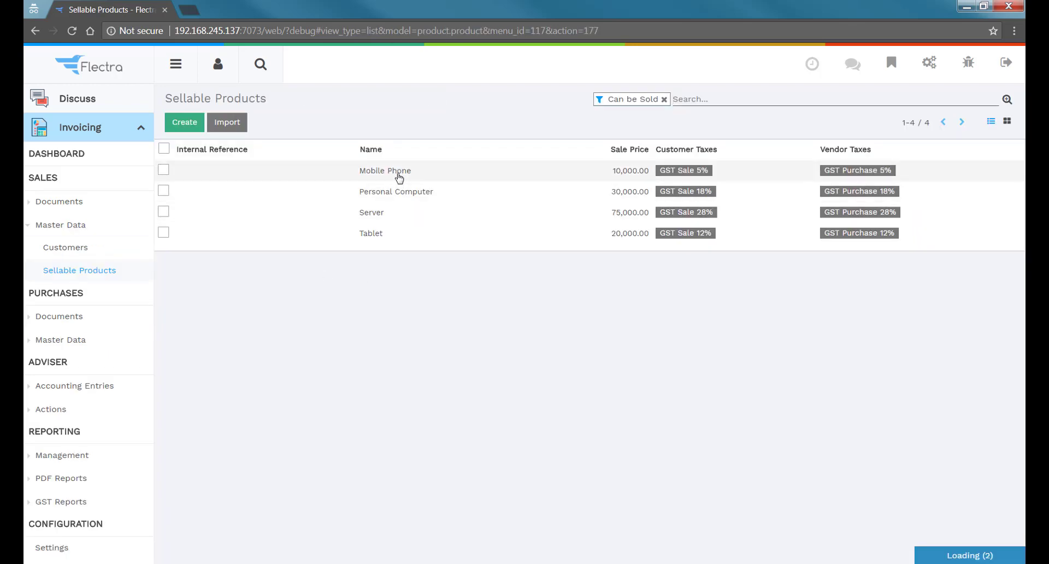
triple_click(273, 390)
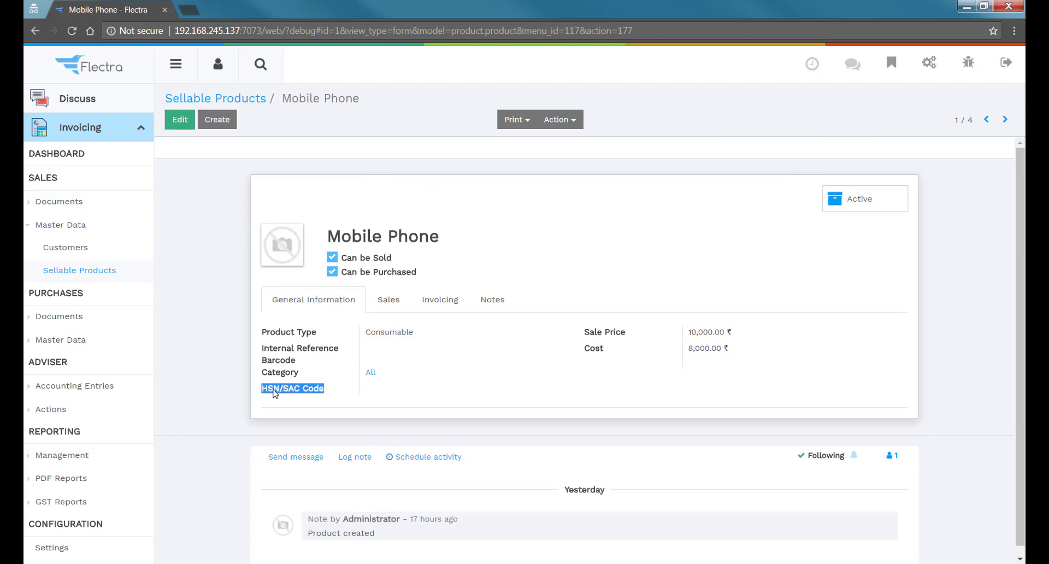
click(330, 394)
click(177, 126)
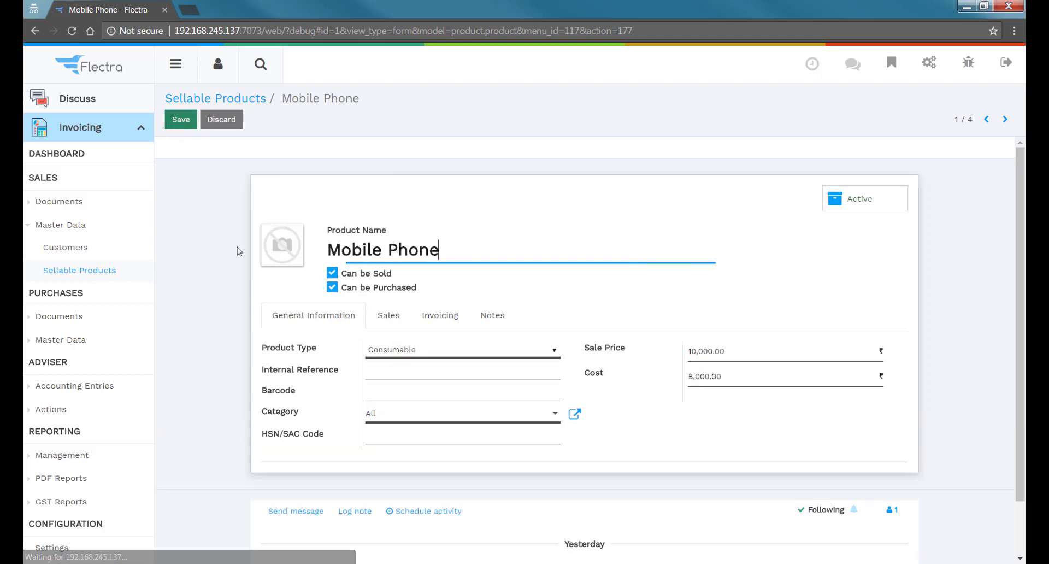
click(436, 437)
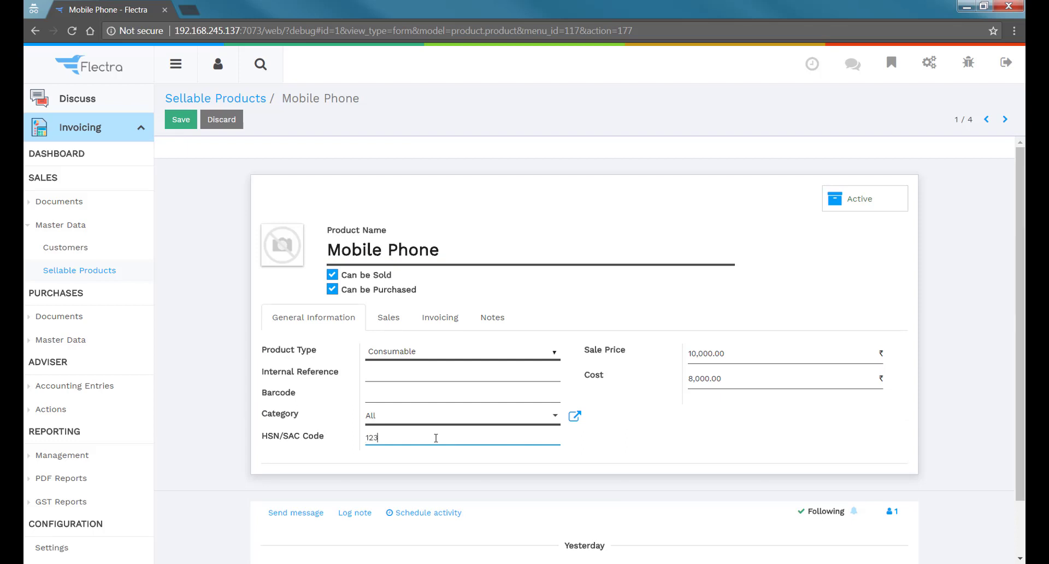
click(177, 123)
Set the Personal Computer product's HSN/SAC Code to 23456 and save it
click(1005, 120)
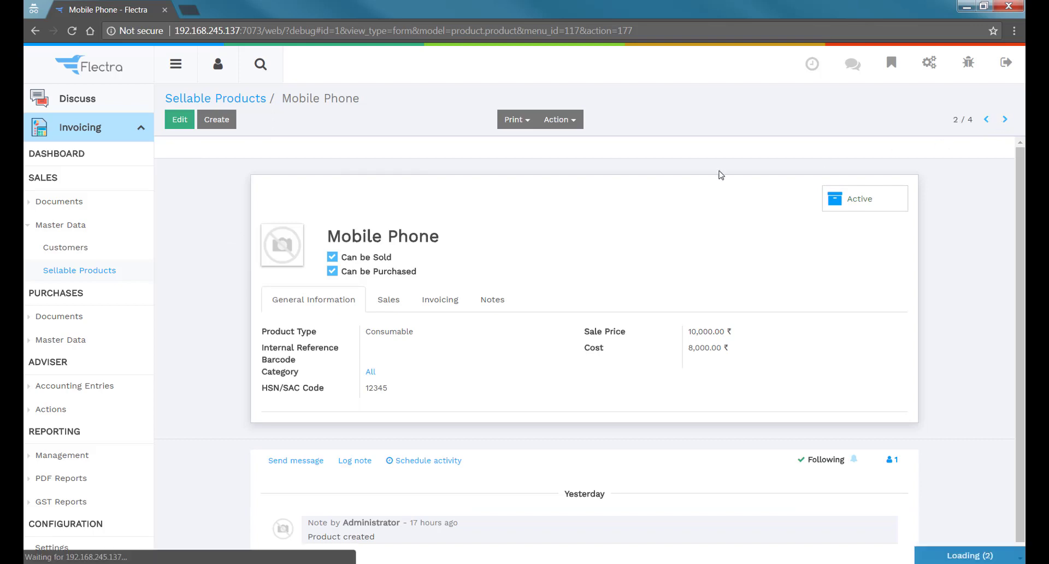
click(180, 122)
click(379, 441)
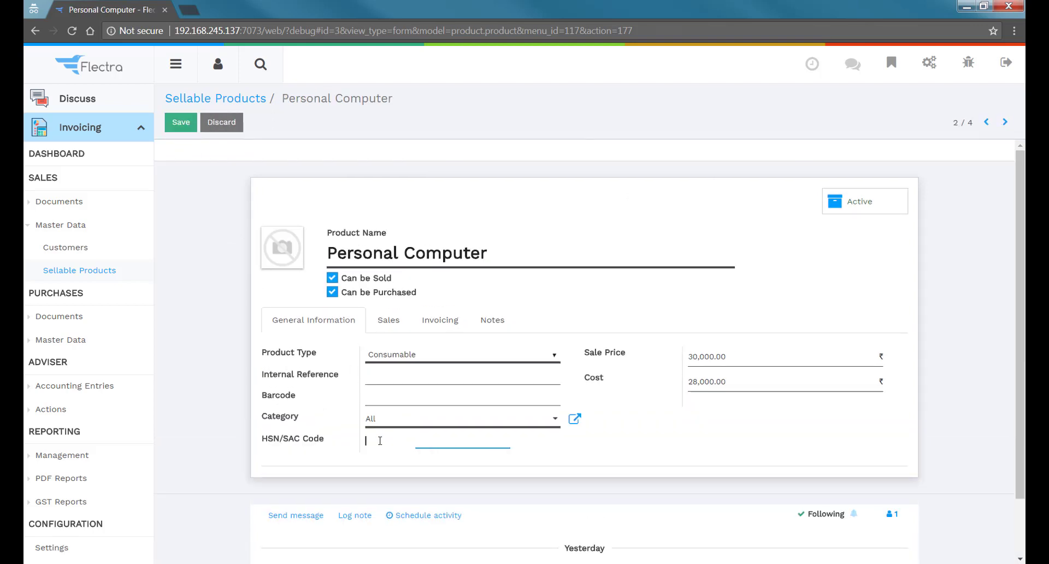
text(23456)
click(183, 123)
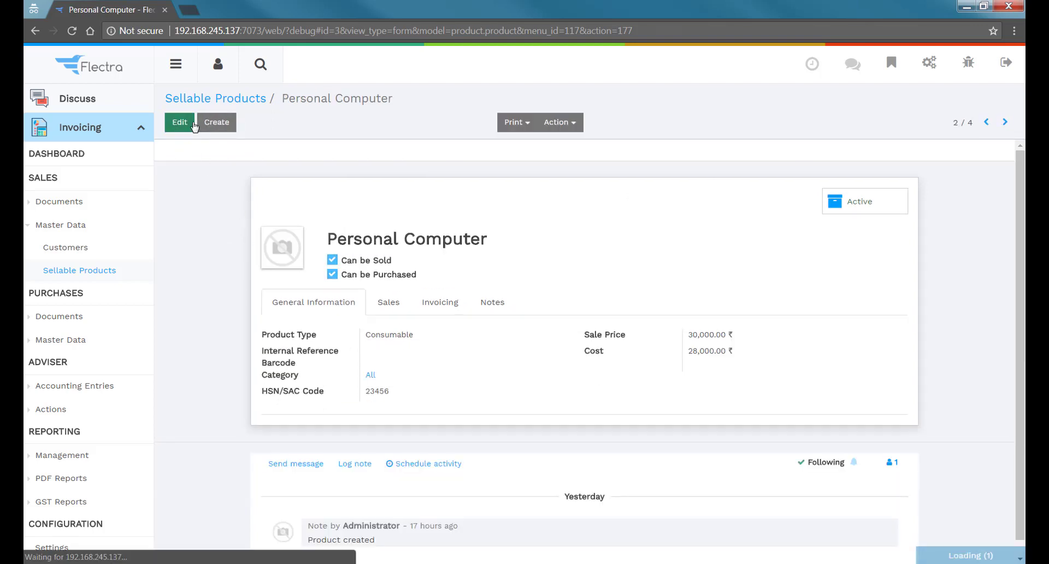
Set the Server product's HSN/SAC Code to 34567 and save it
click(193, 124)
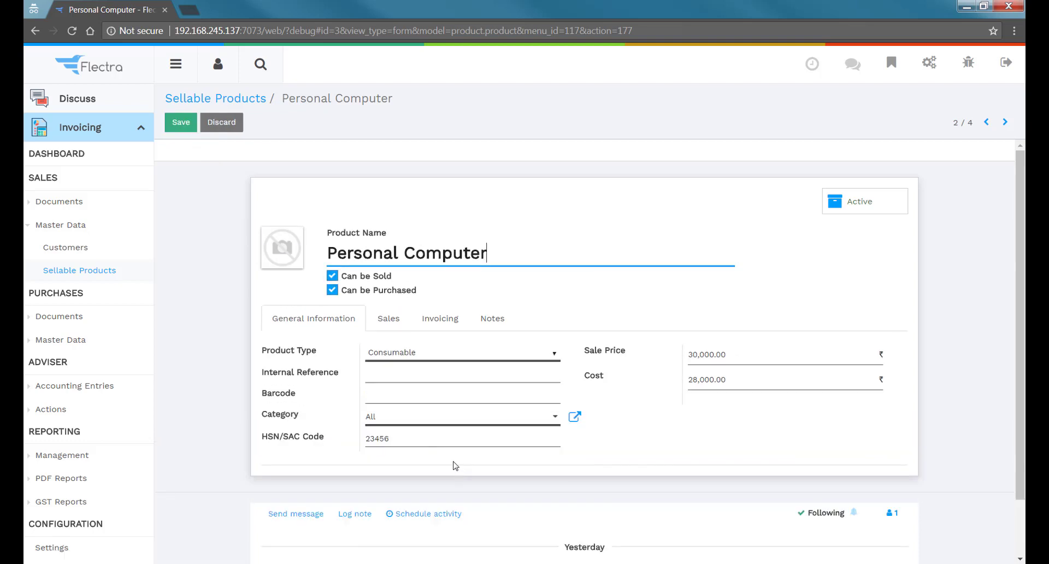
click(1006, 123)
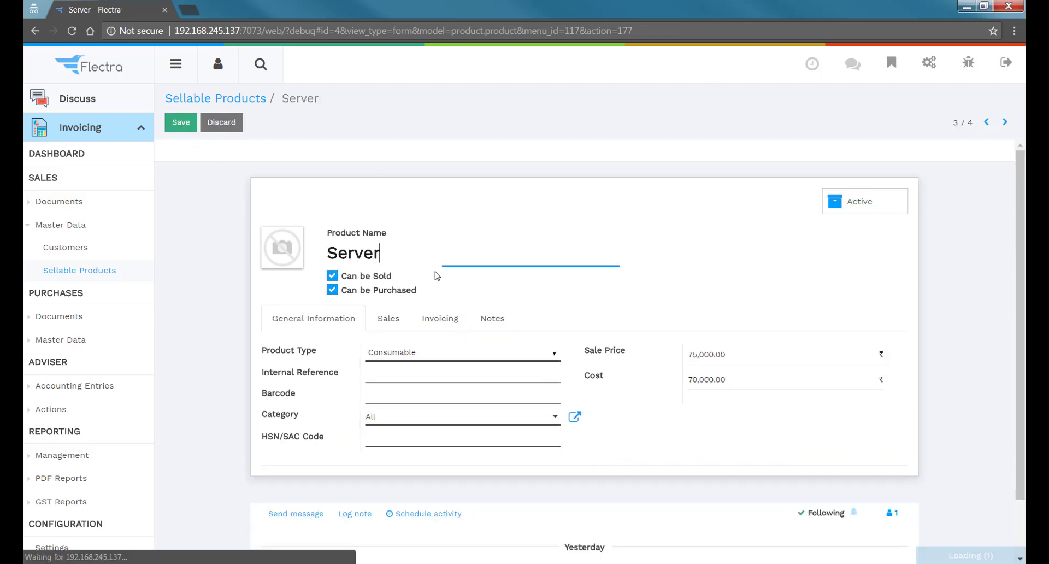
click(411, 441)
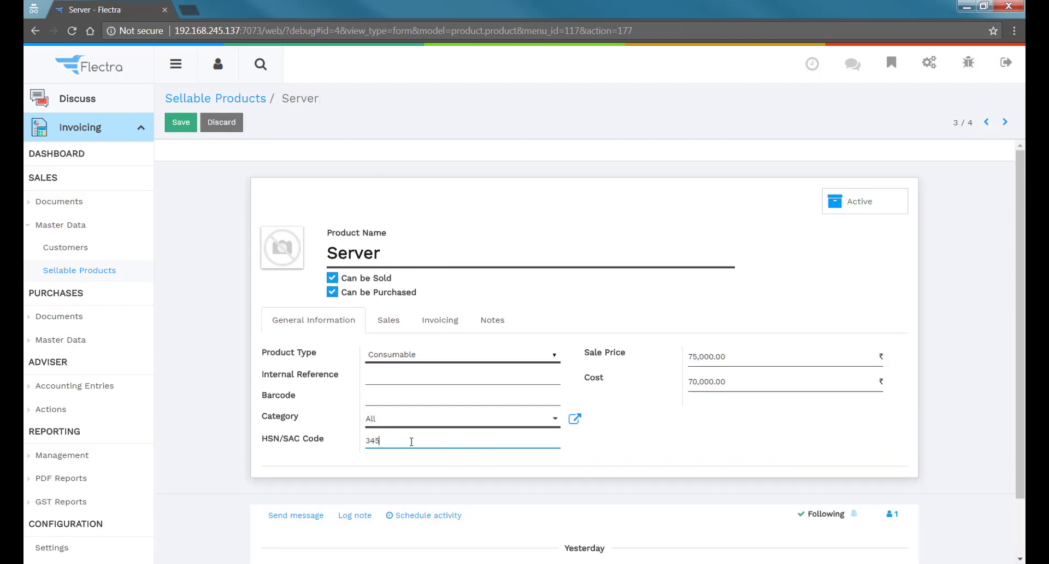
click(181, 122)
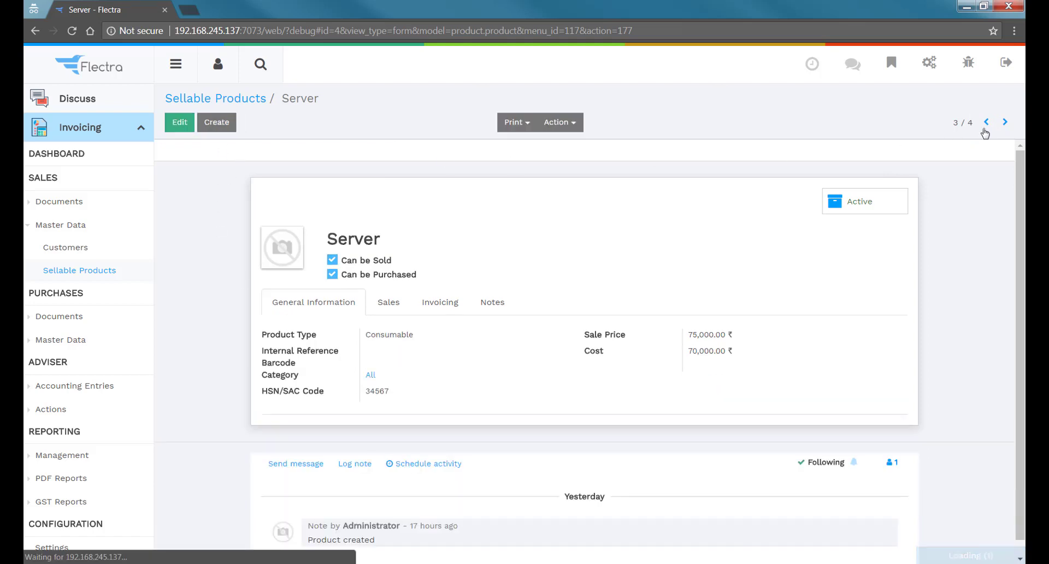
Set the Tablet product's HSN/SAC Code to 45678 and save it
click(1005, 124)
click(180, 123)
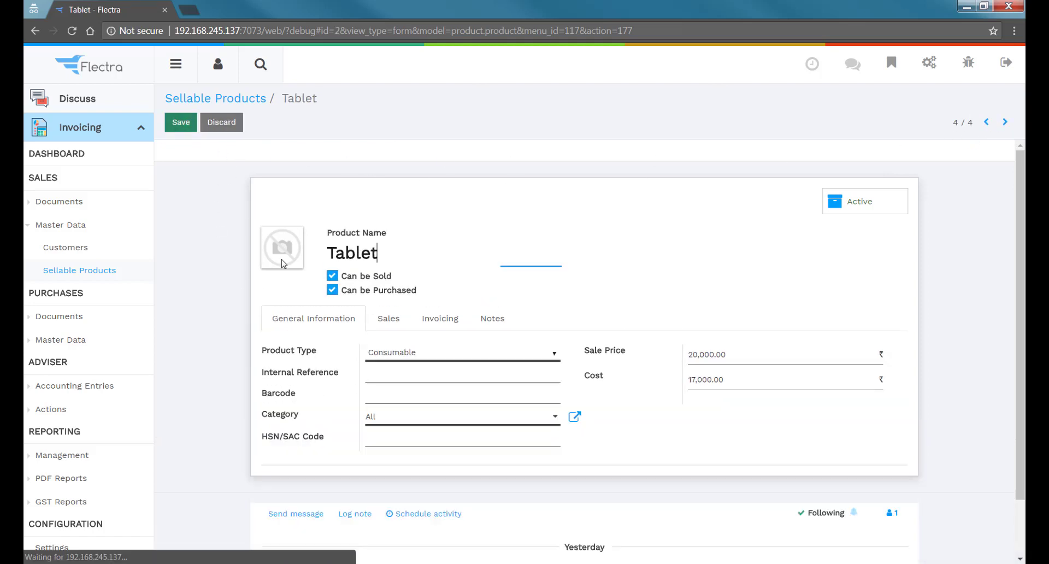
click(387, 440)
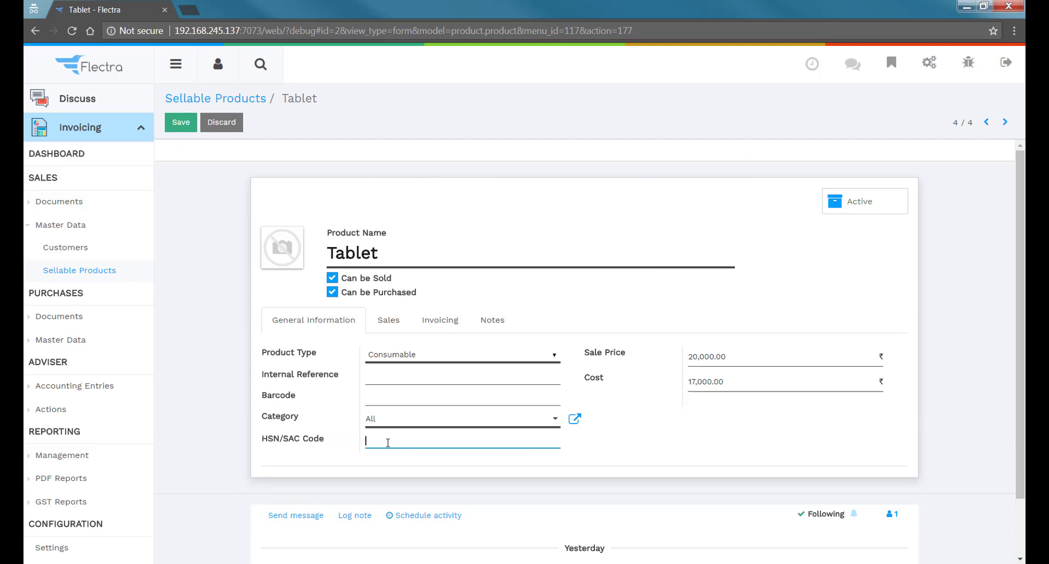
text(45678)
click(181, 122)
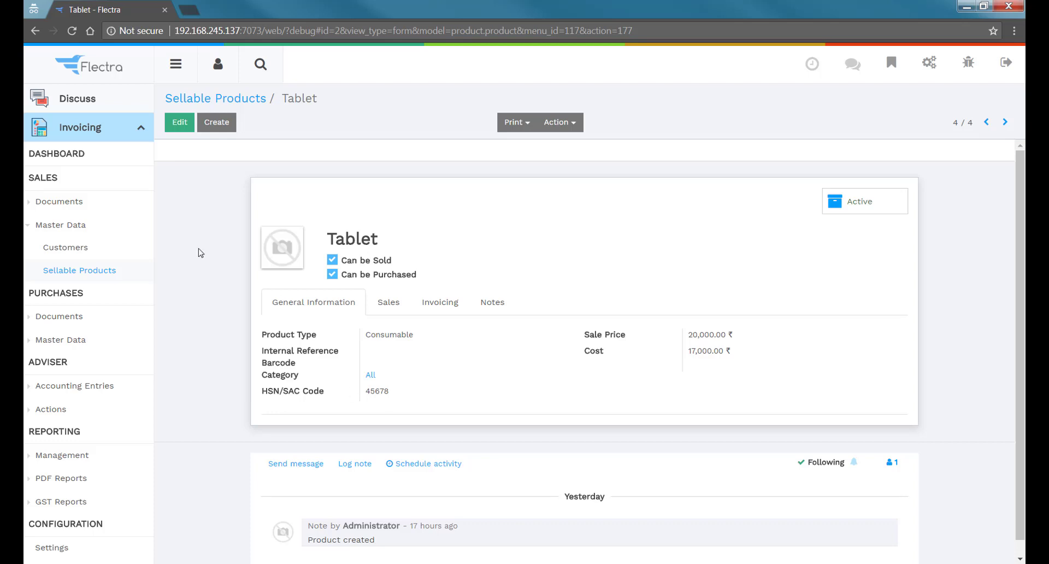
Start a new customer invoice and set its customer to Demo SGST/CGST Unregistered Customer
click(92, 202)
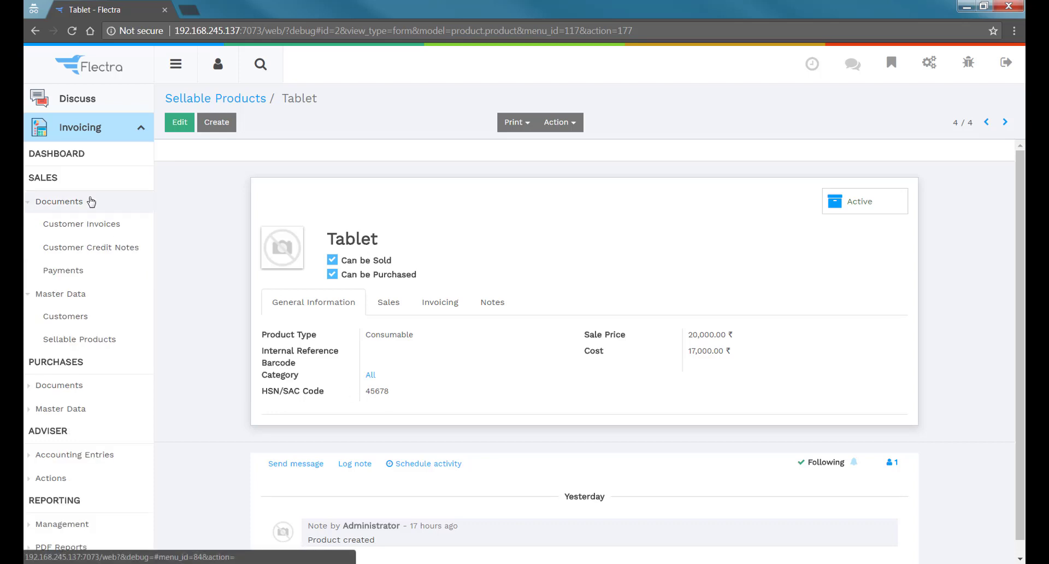
click(101, 226)
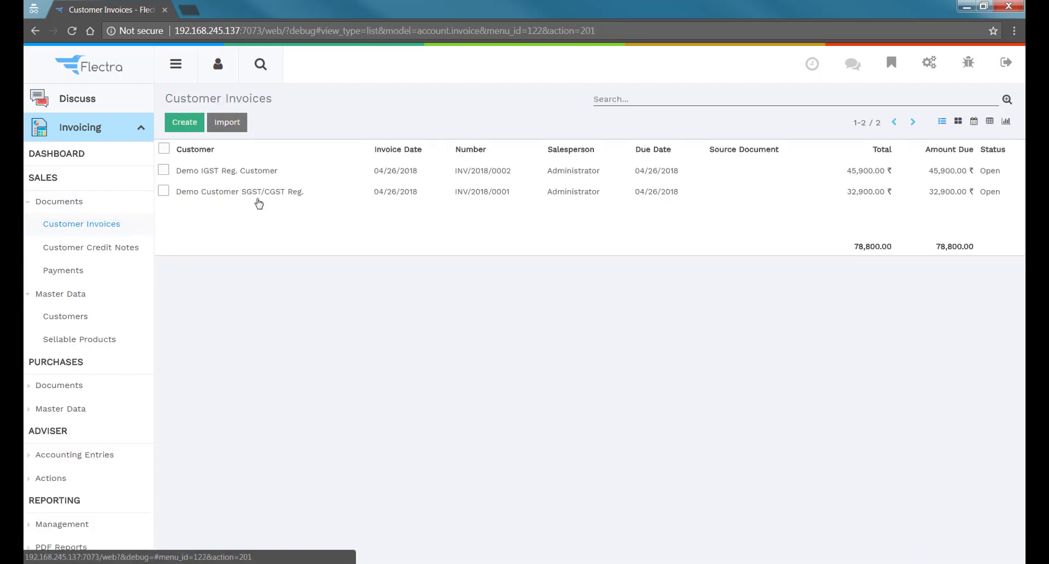
click(184, 126)
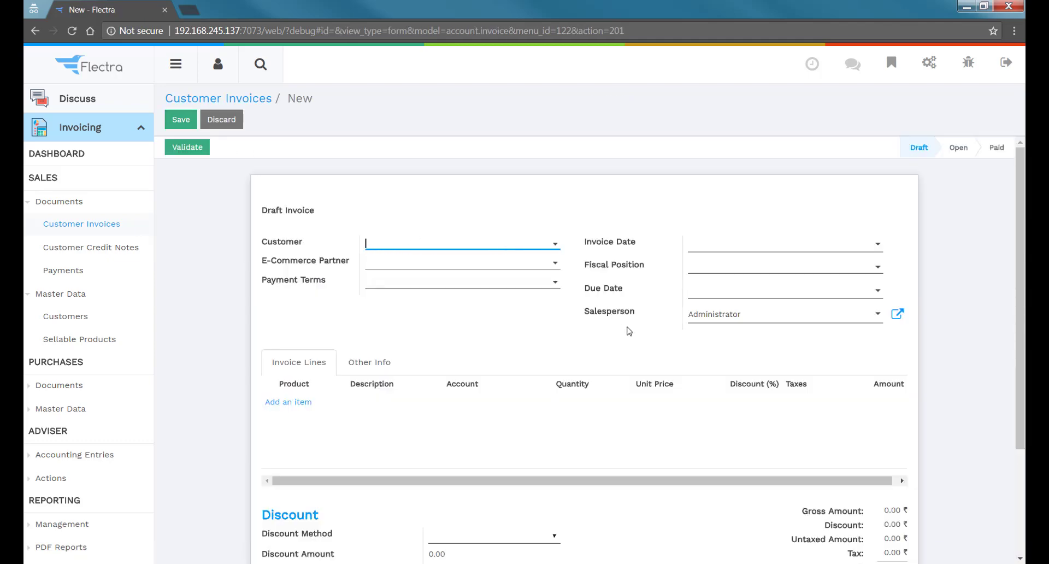
click(489, 243)
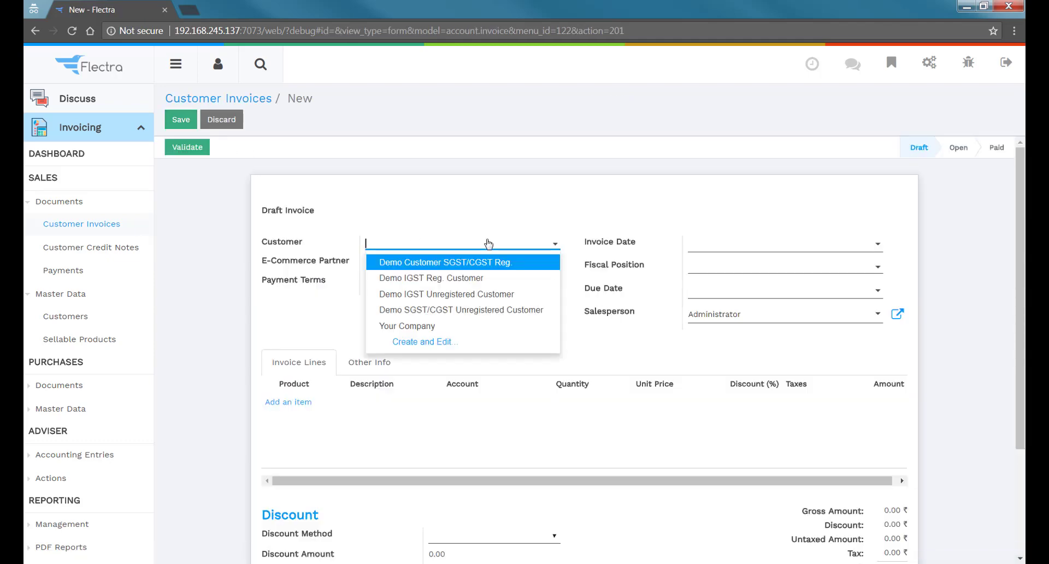
click(507, 312)
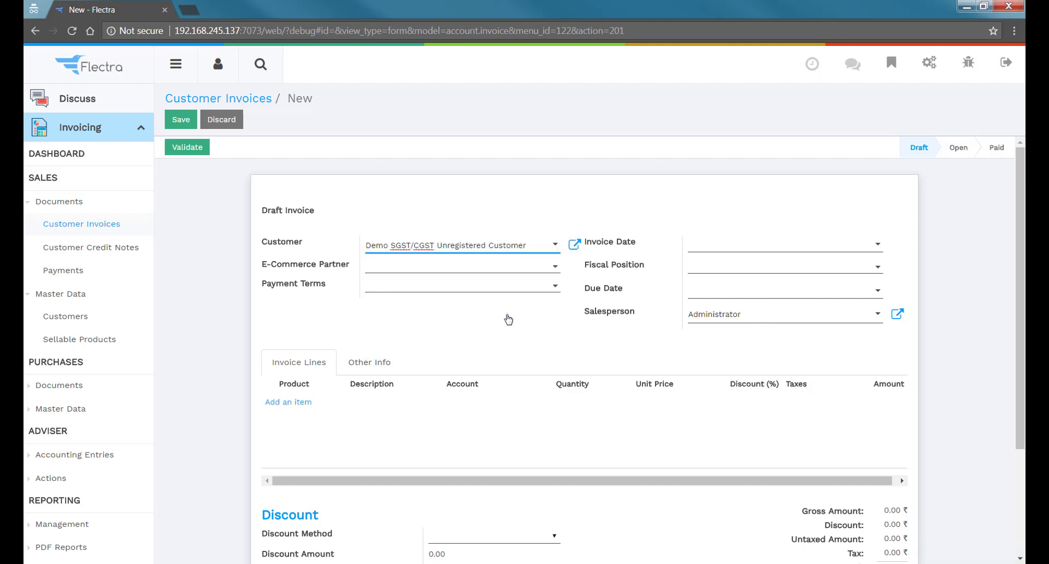
click(508, 319)
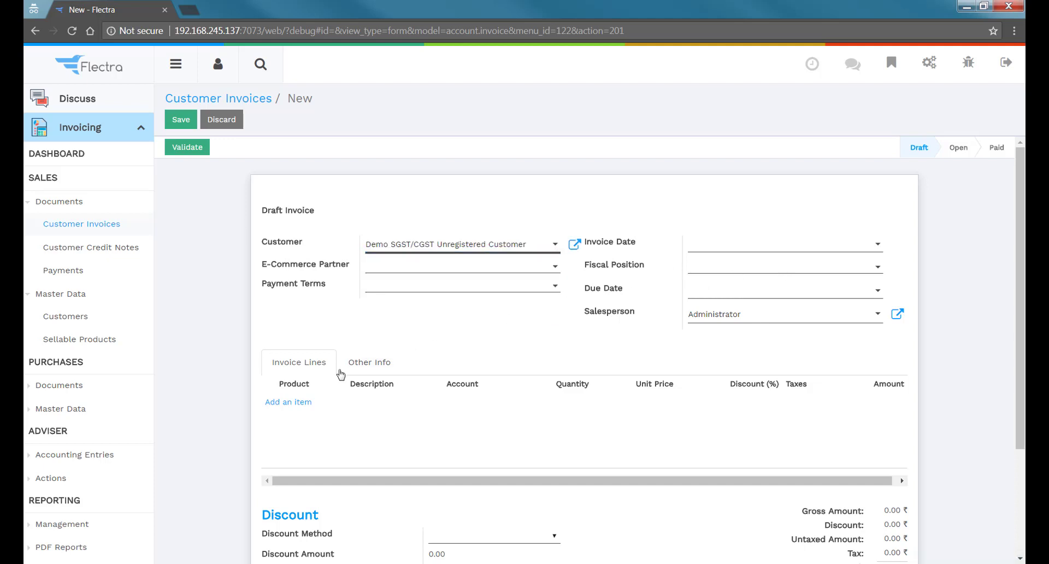
Add a Mobile Phone line to the invoice and save the draft
click(286, 404)
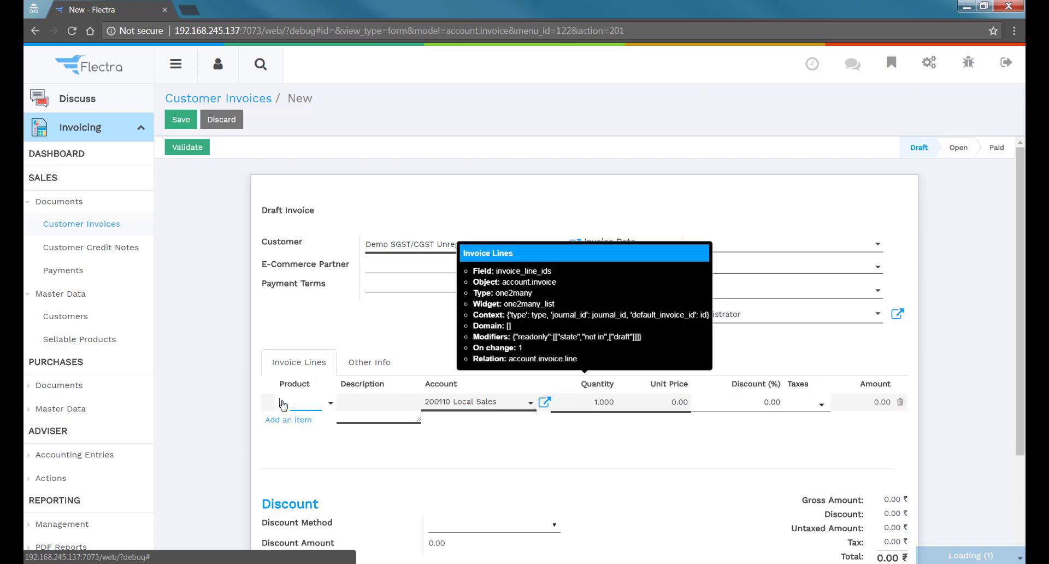
click(283, 404)
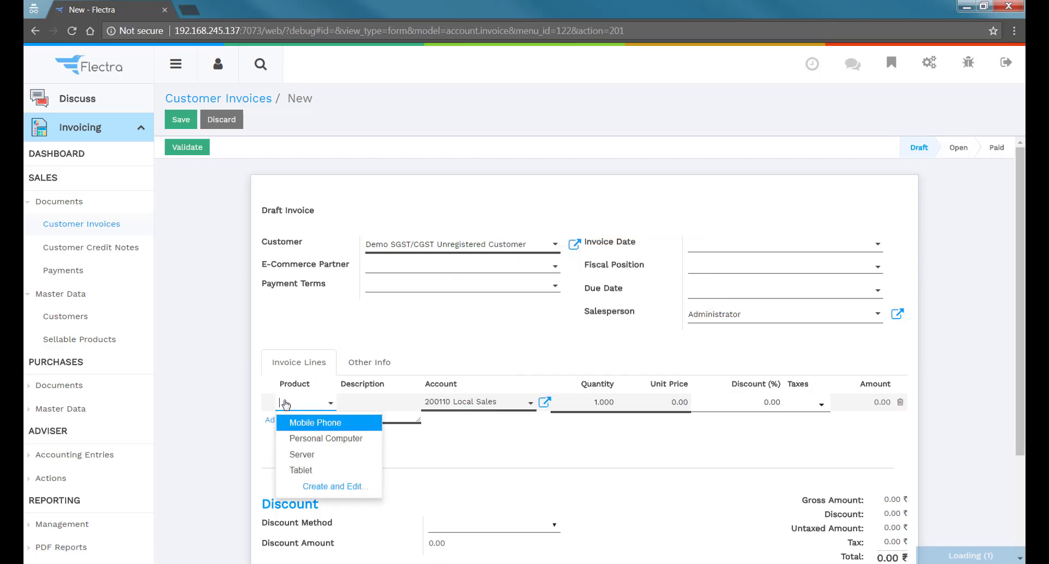
click(318, 429)
scroll(966, 386, down, 2)
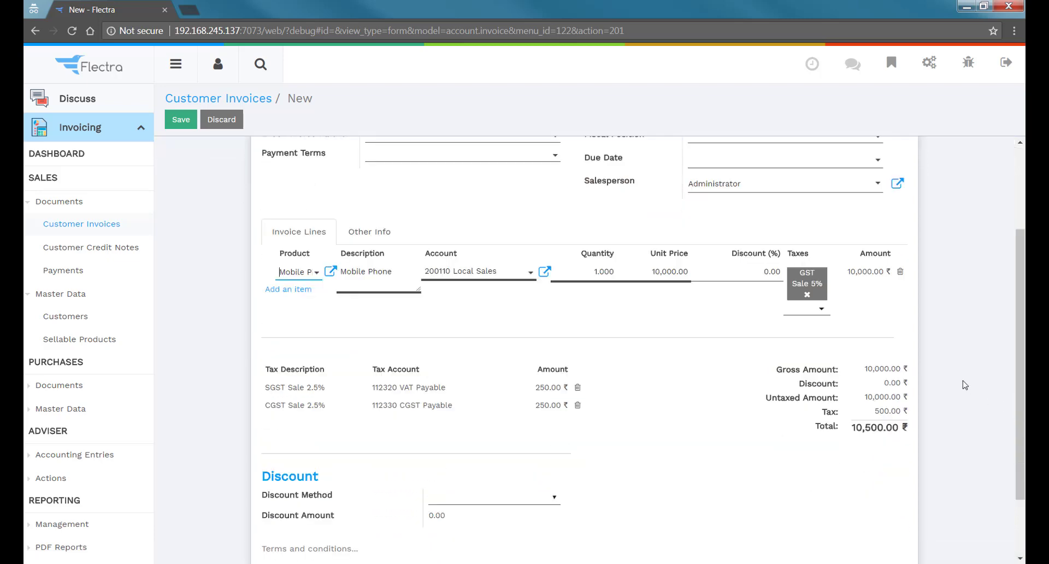
click(945, 334)
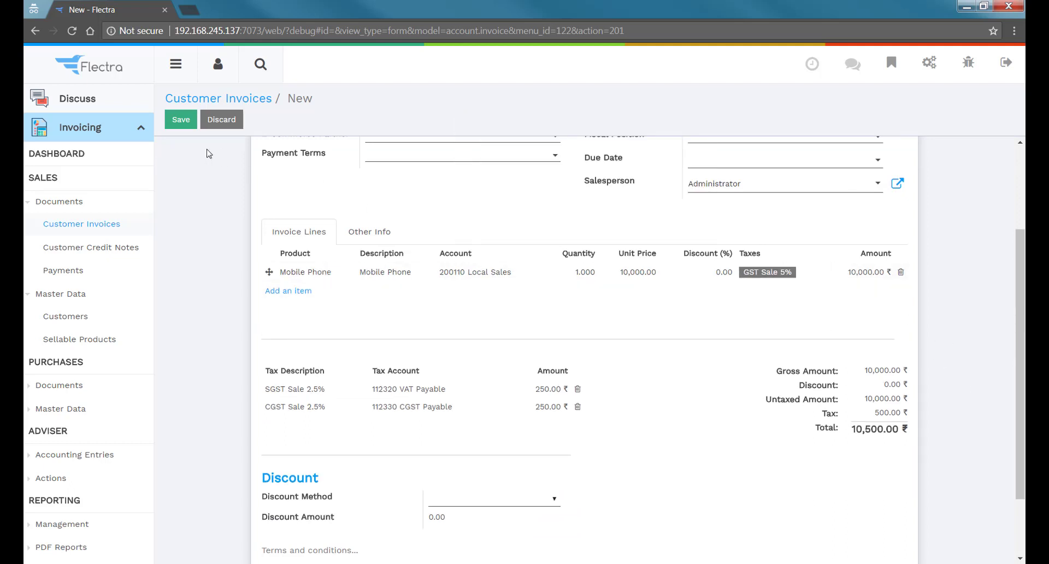
click(180, 120)
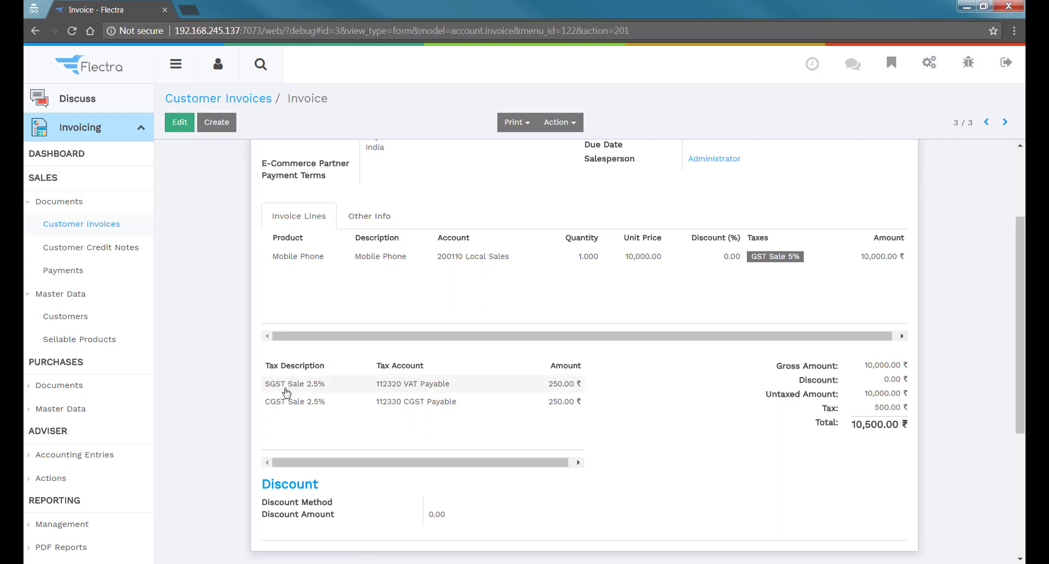
Examine the SGST and CGST tax lines and the total of the saved draft invoice
mouse_move(290, 401)
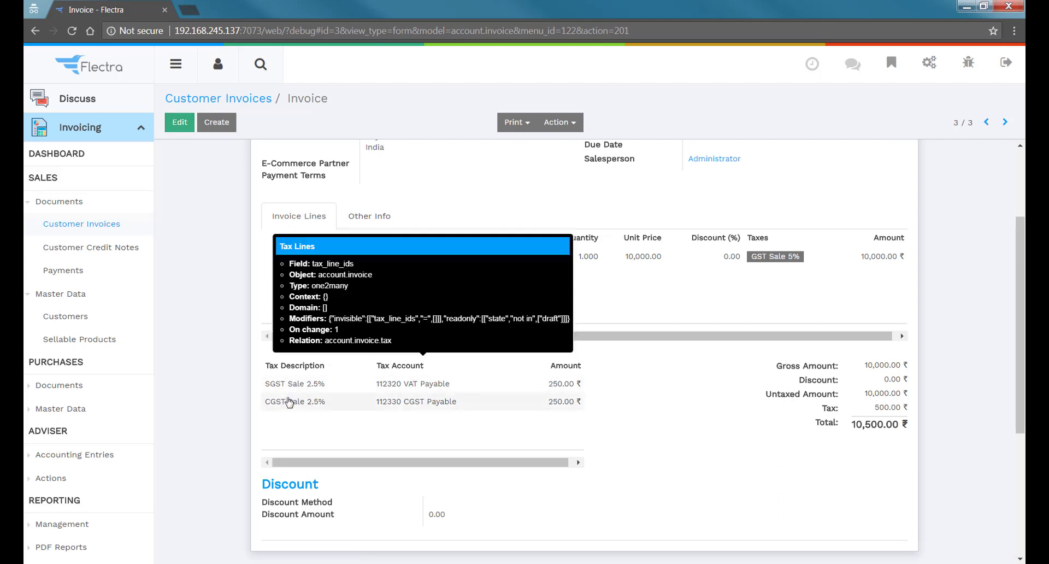
double_click(870, 425)
click(957, 413)
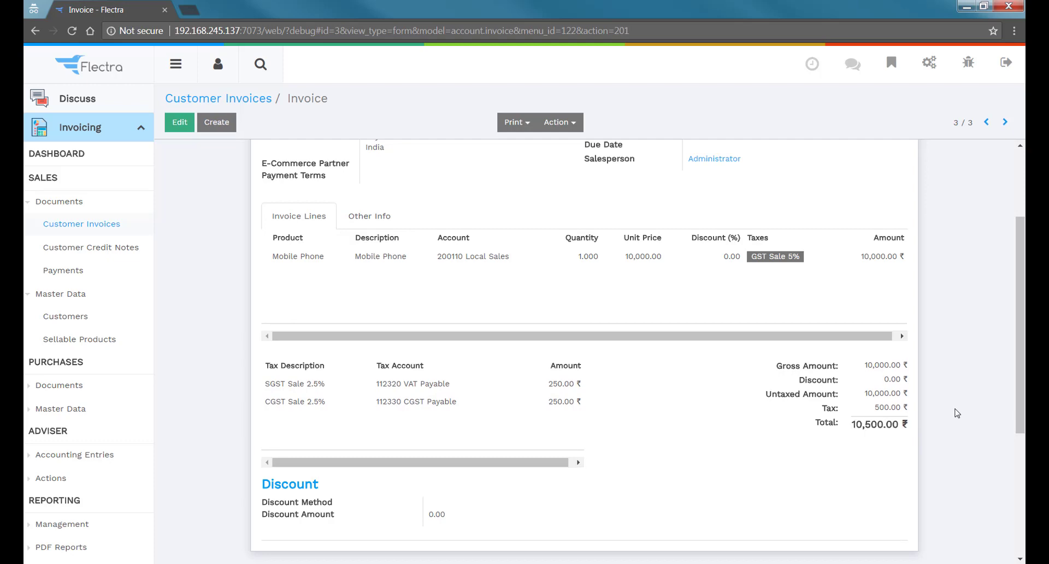
Validate the Mobile Phone invoice and check its assigned GST invoice type
scroll(956, 413, up, 3)
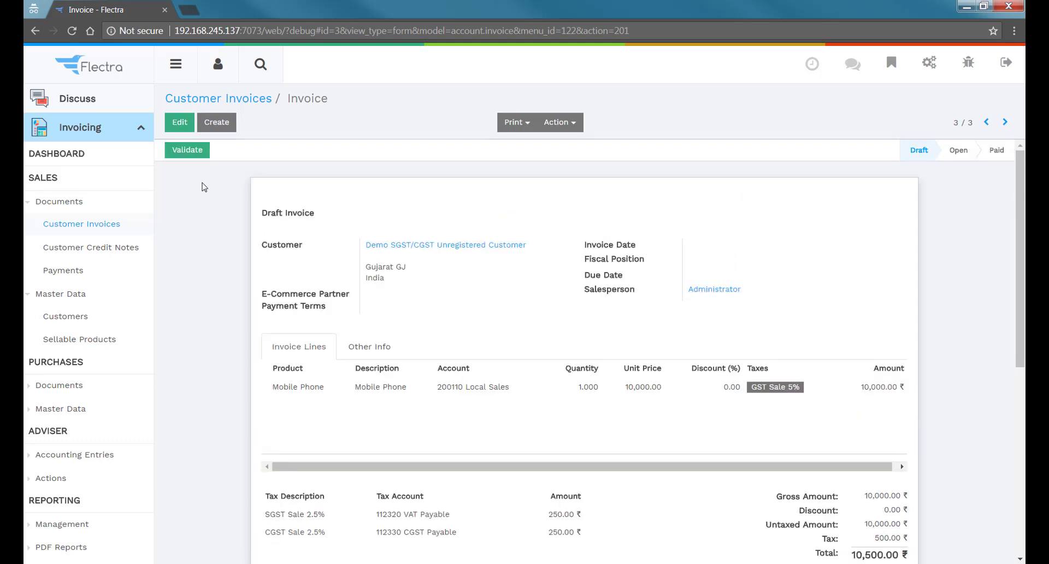
click(178, 151)
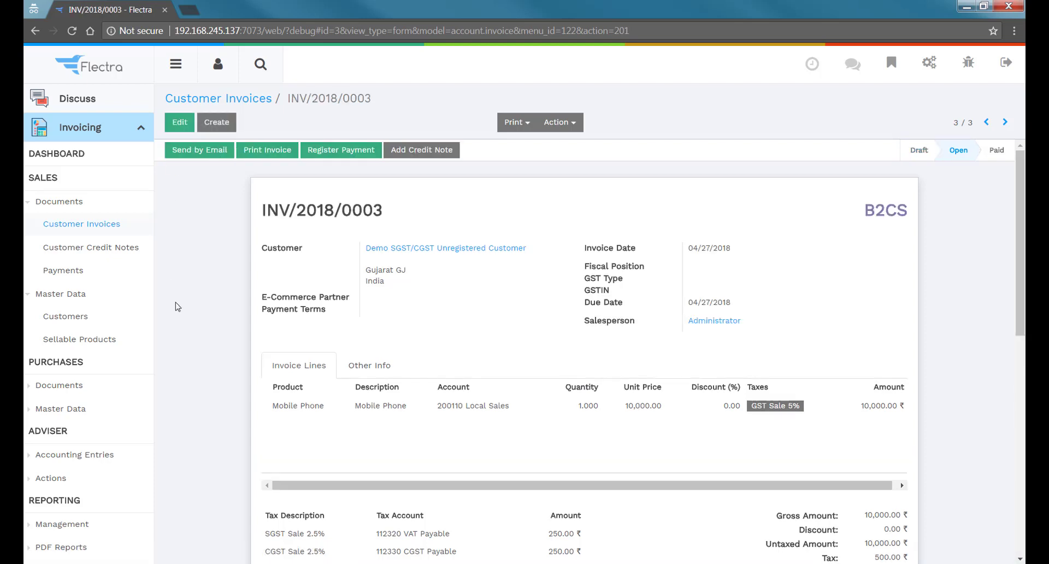
triple_click(939, 221)
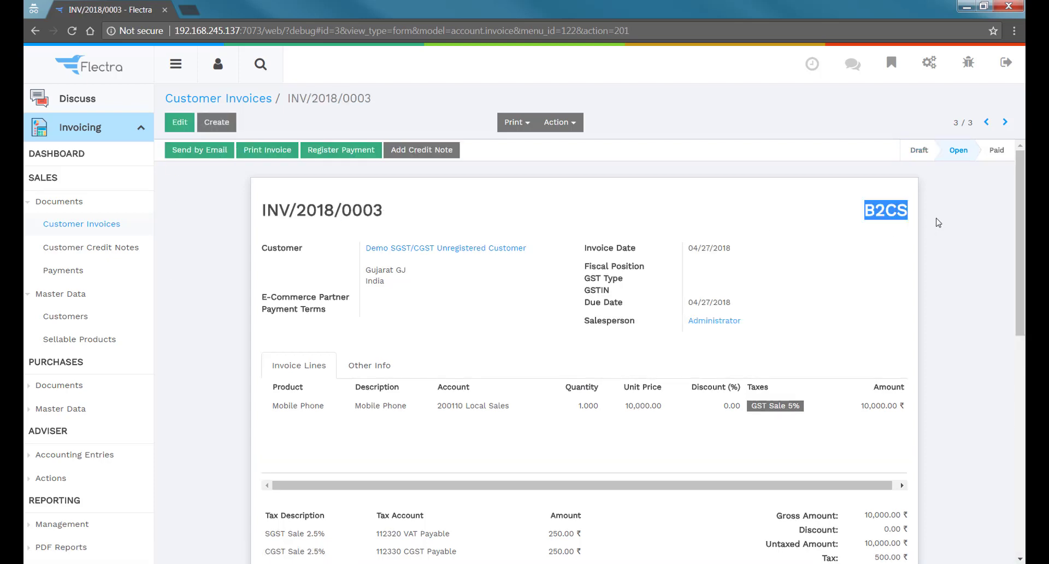
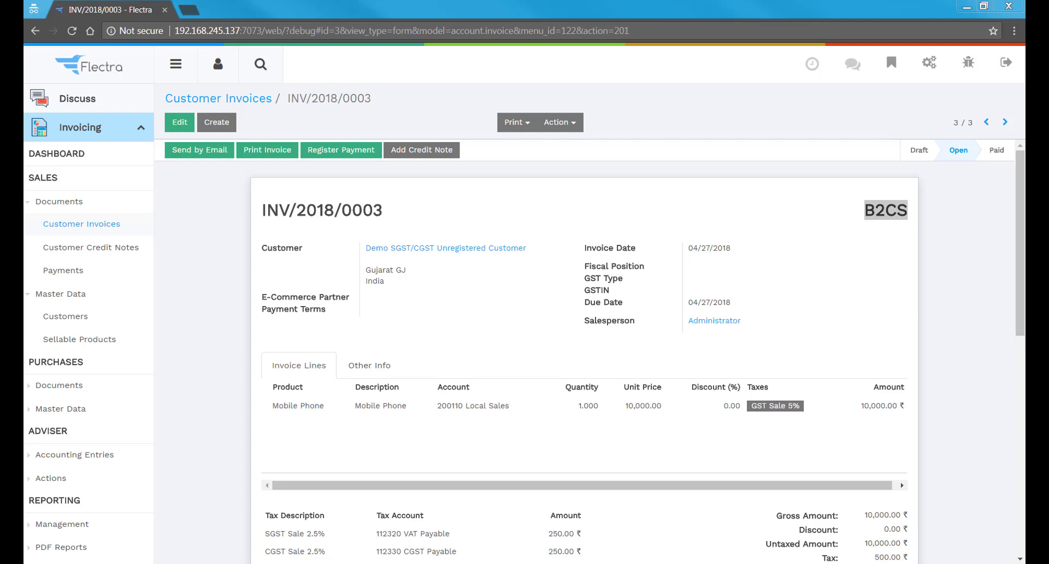
click(937, 245)
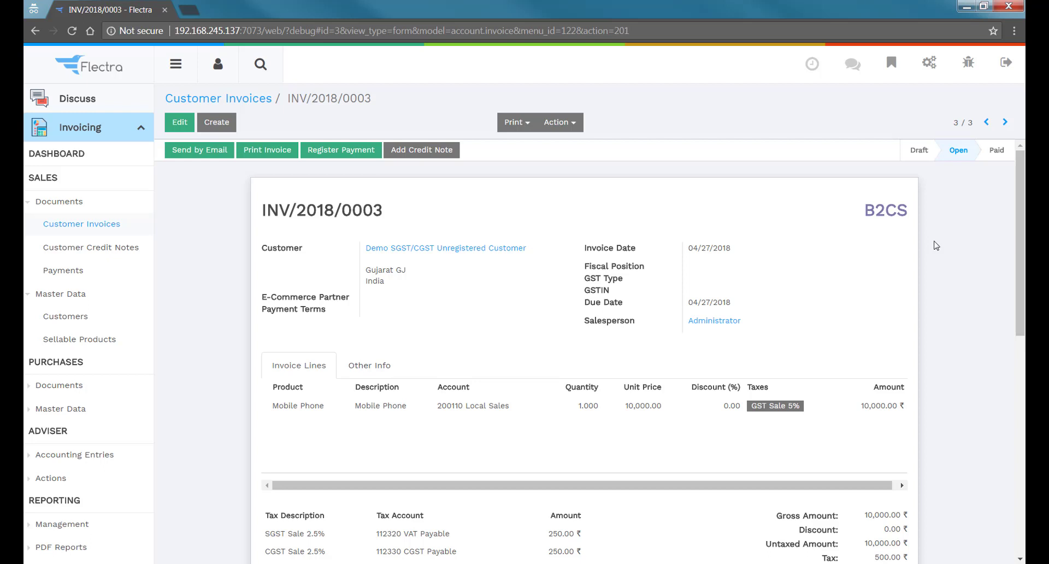
Create another customer invoice for Demo IGST Unregistered Customer with a Personal Computer line
click(222, 124)
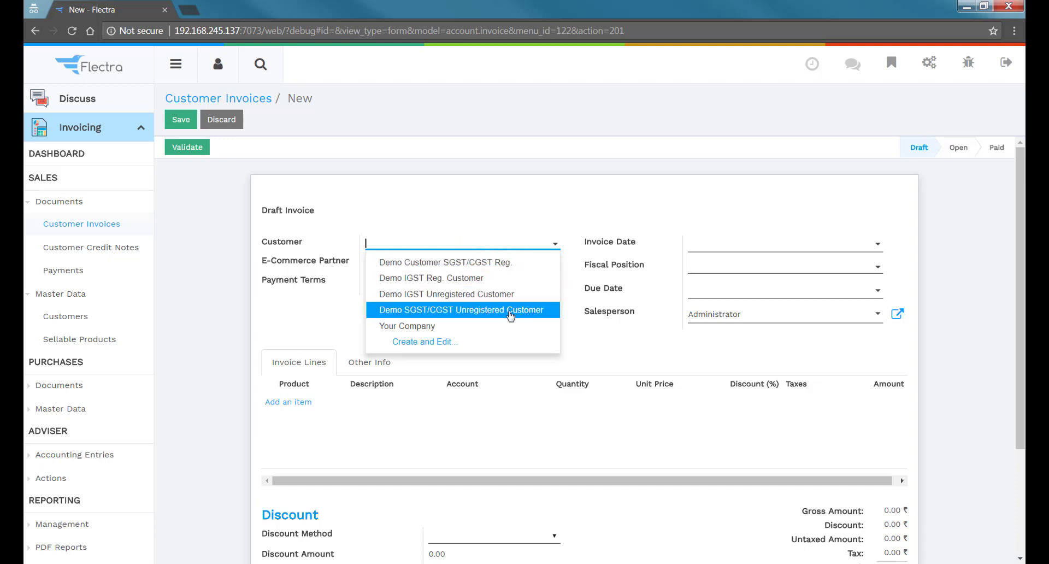
click(501, 298)
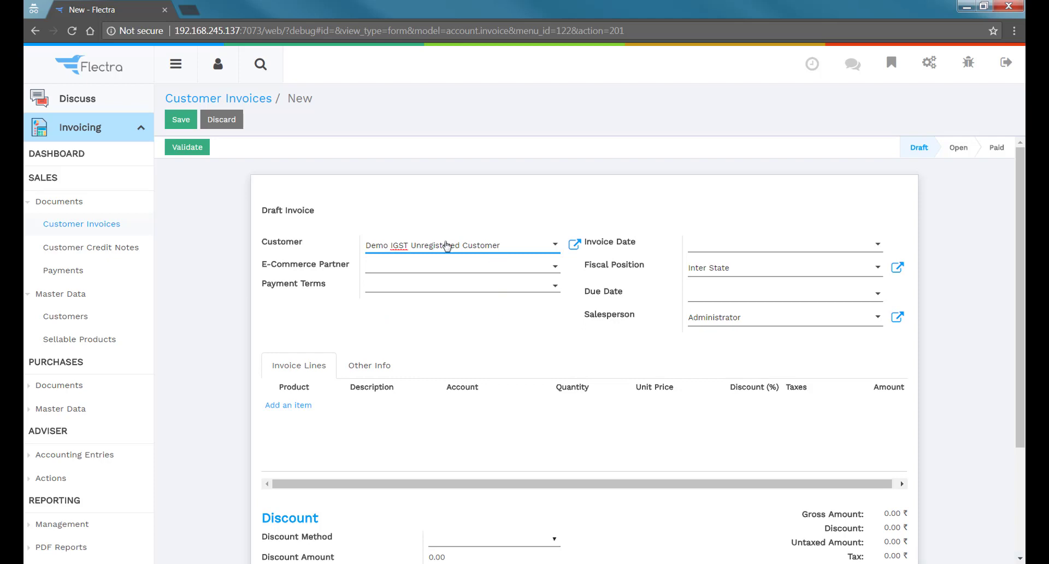
click(304, 405)
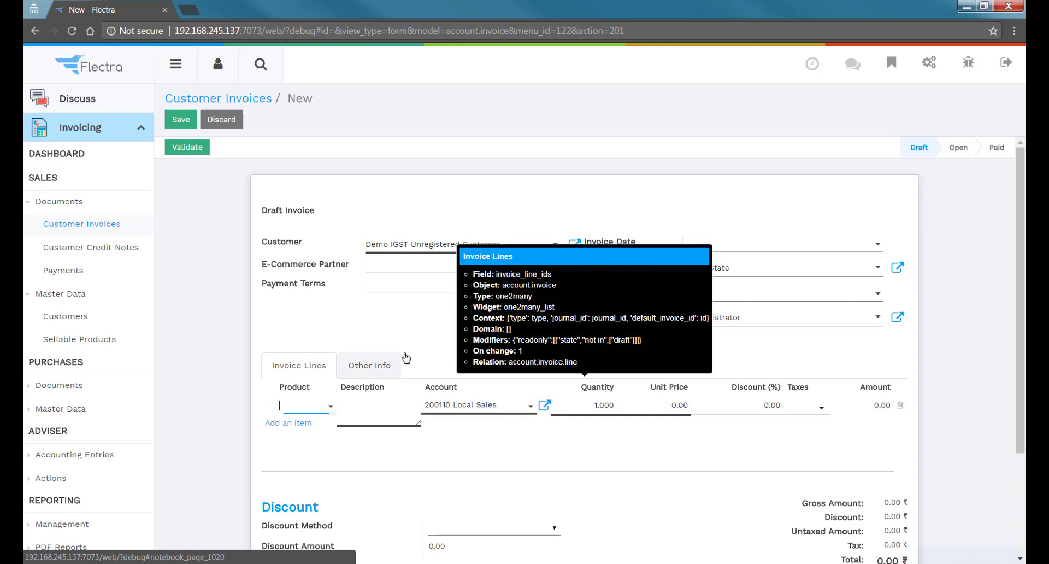
click(330, 406)
click(320, 440)
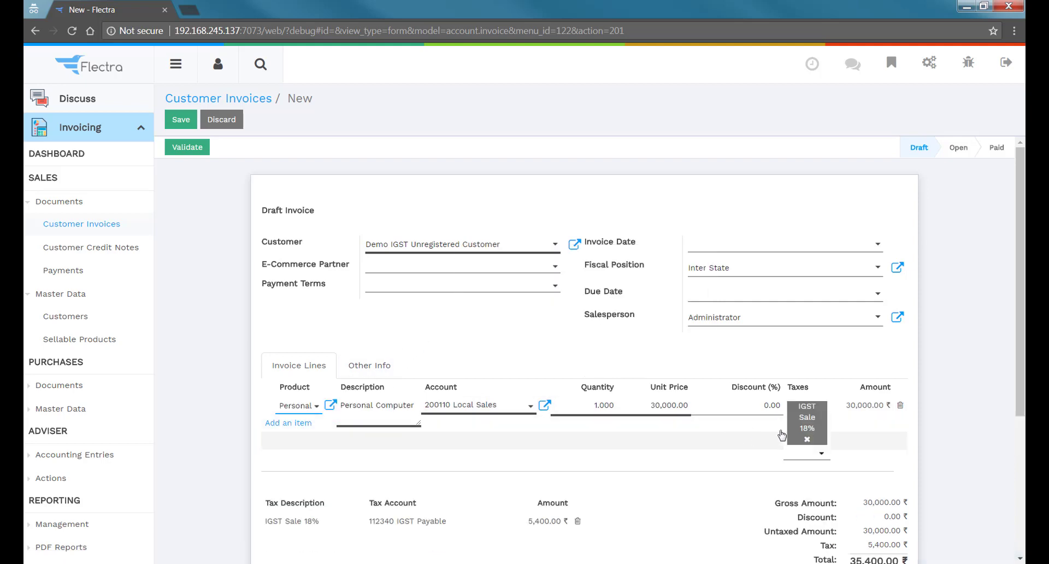
click(955, 400)
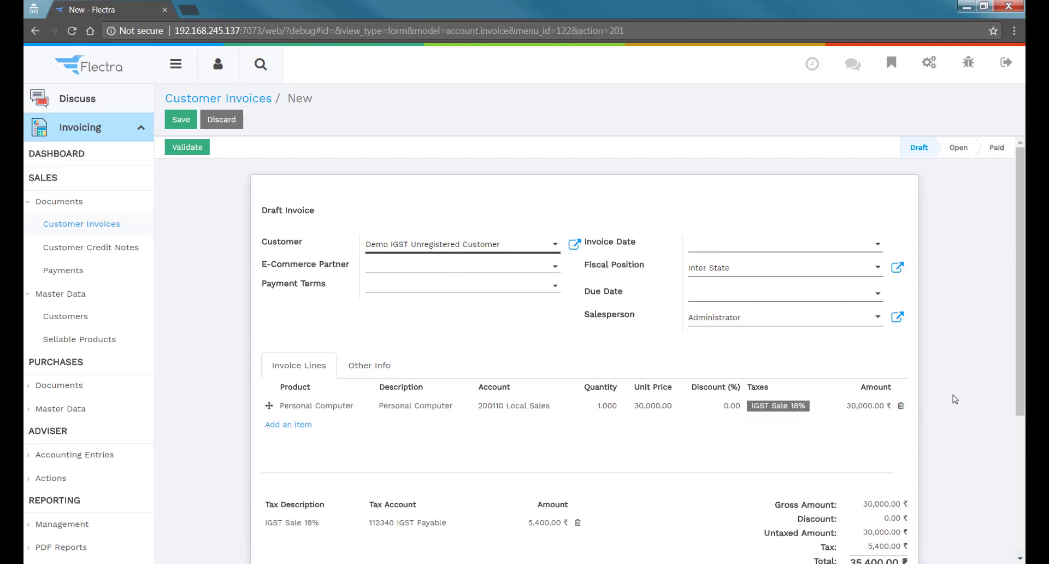
Save the Personal Computer invoice, review its IGST tax and total, and validate it
click(183, 120)
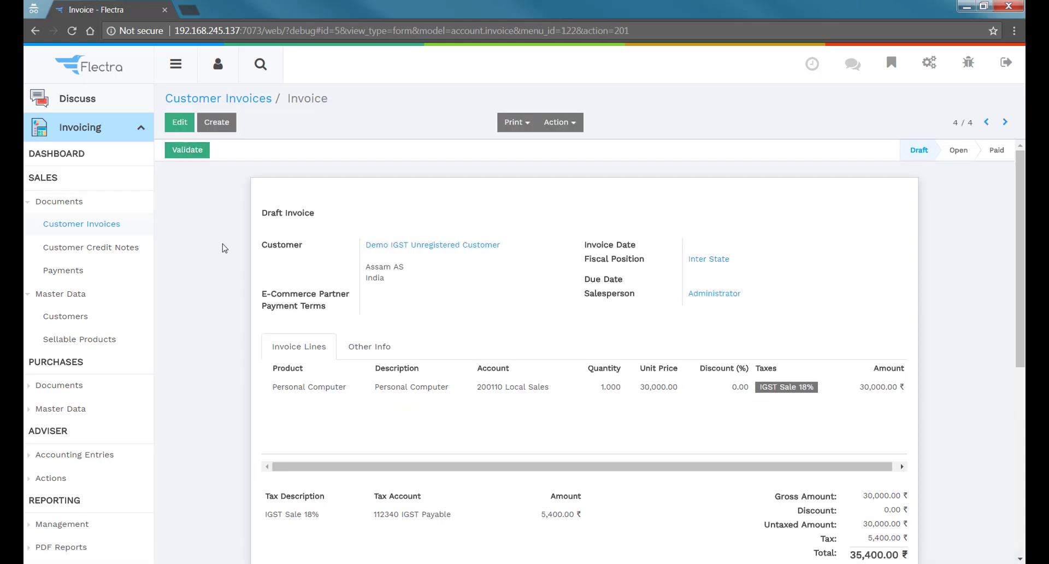
scroll(331, 400, down, 3)
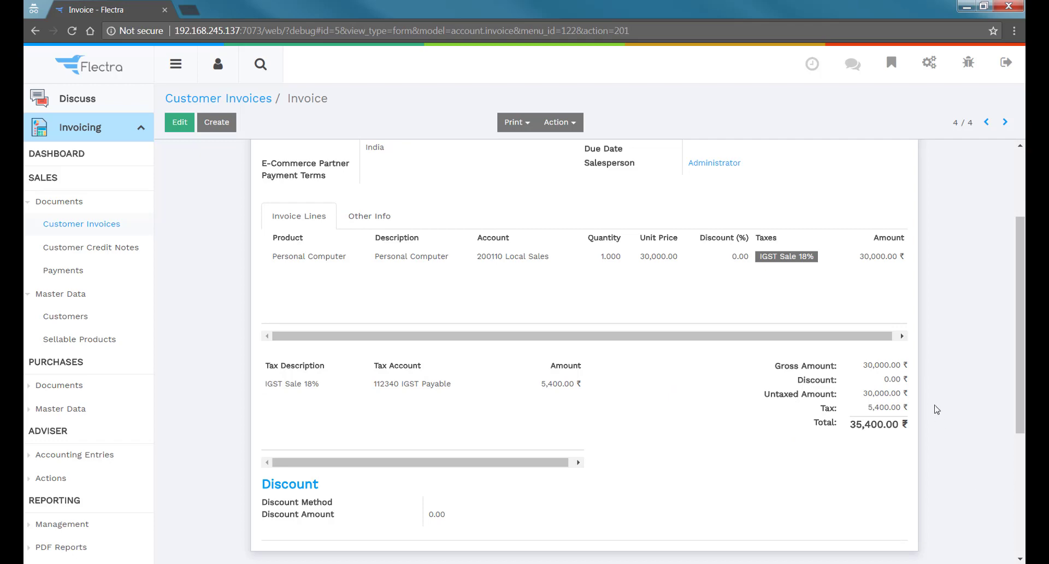
scroll(936, 409, up, 3)
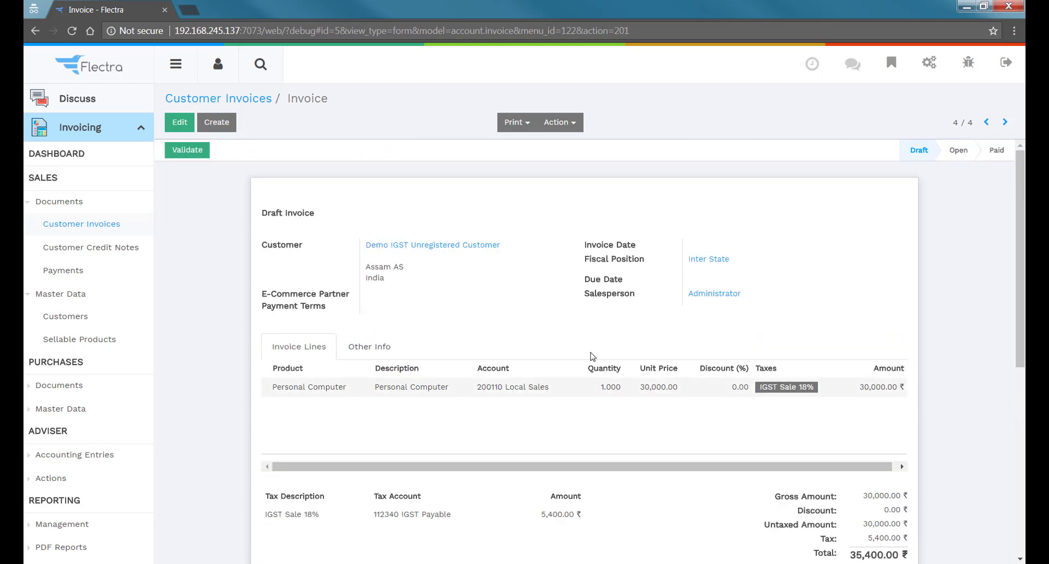
click(181, 151)
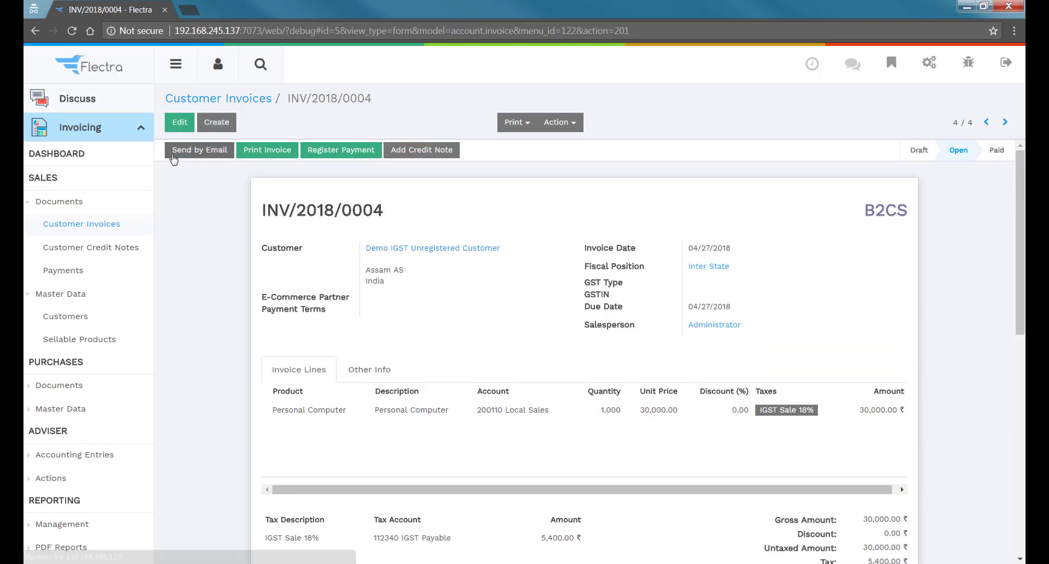
Examine the GST invoice type label and the amounts on the validated Personal Computer invoice
triple_click(891, 213)
click(934, 216)
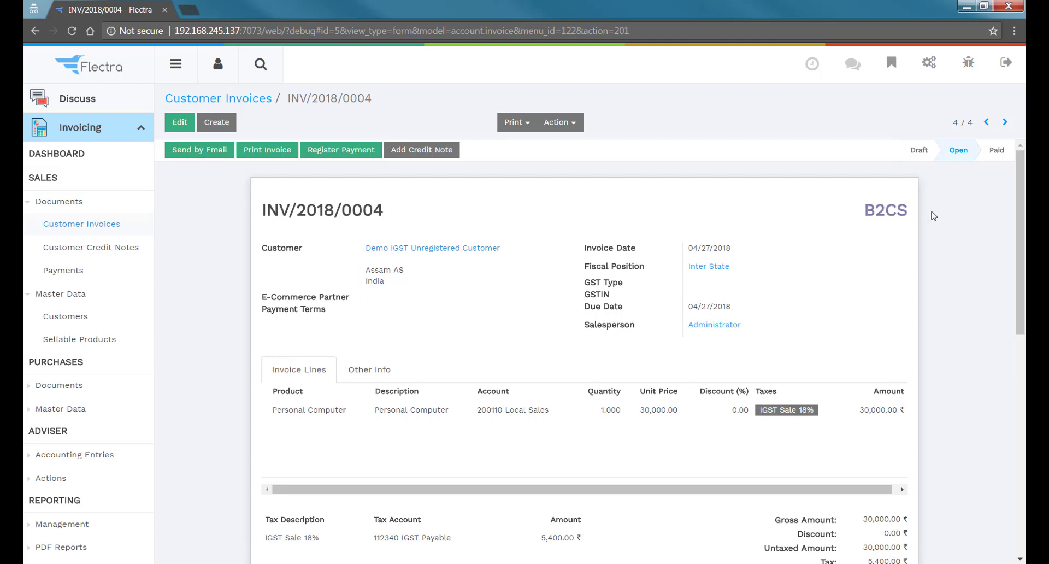
triple_click(894, 209)
click(893, 210)
scroll(965, 203, down, 2)
scroll(512, 272, up, 2)
mouse_move(870, 210)
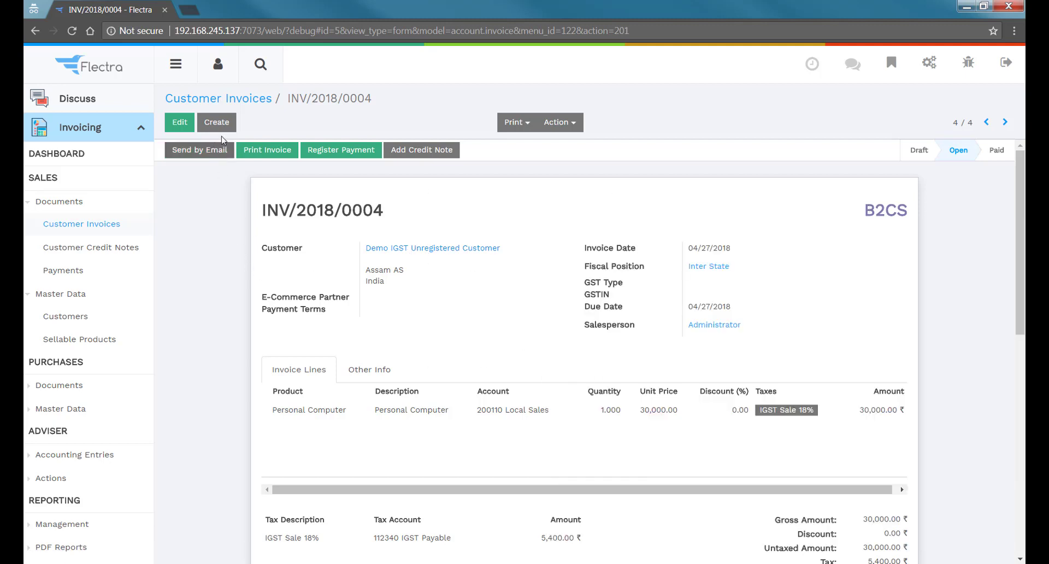
Start a further customer invoice and set its customer to Demo IGST Unregistered Customer
click(216, 121)
click(480, 252)
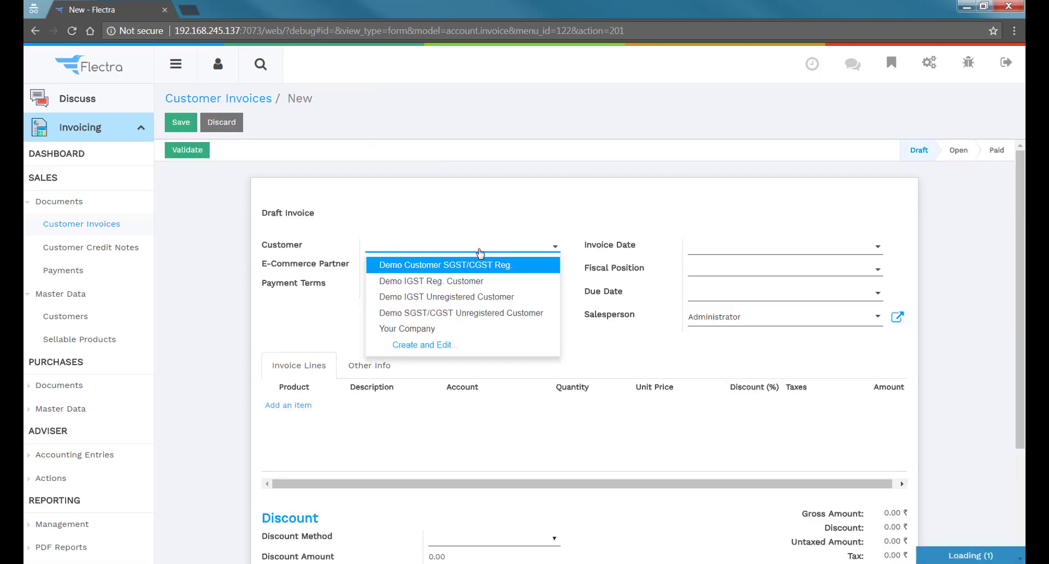
click(492, 298)
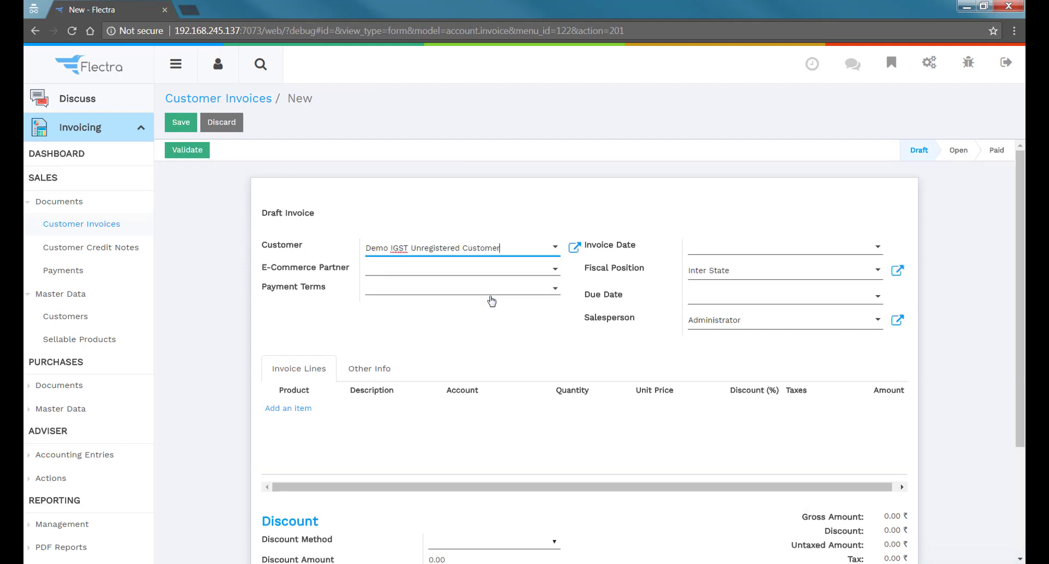
Add a Server line to the invoice with a quantity of 5
click(288, 409)
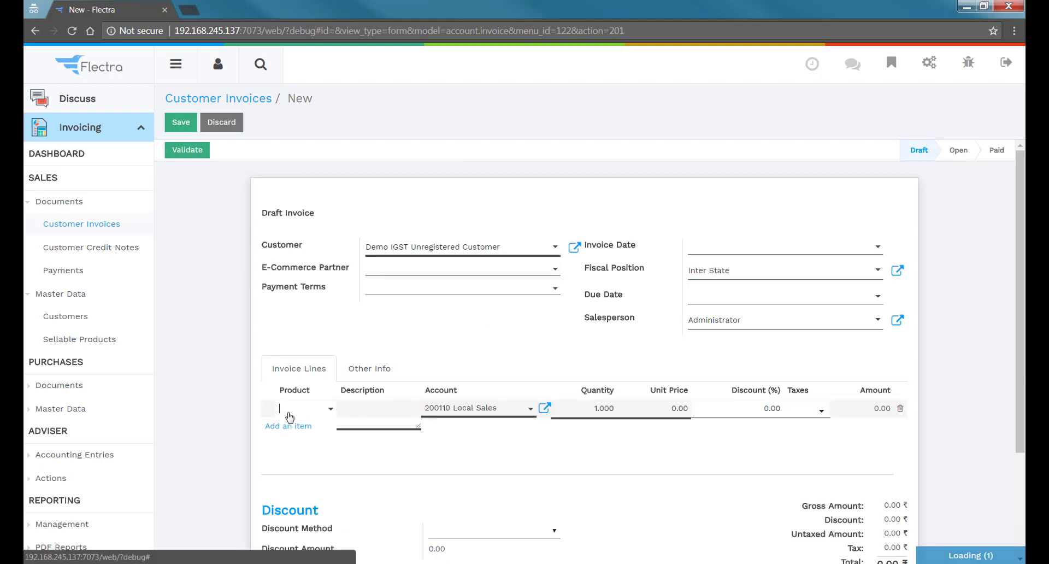
click(328, 409)
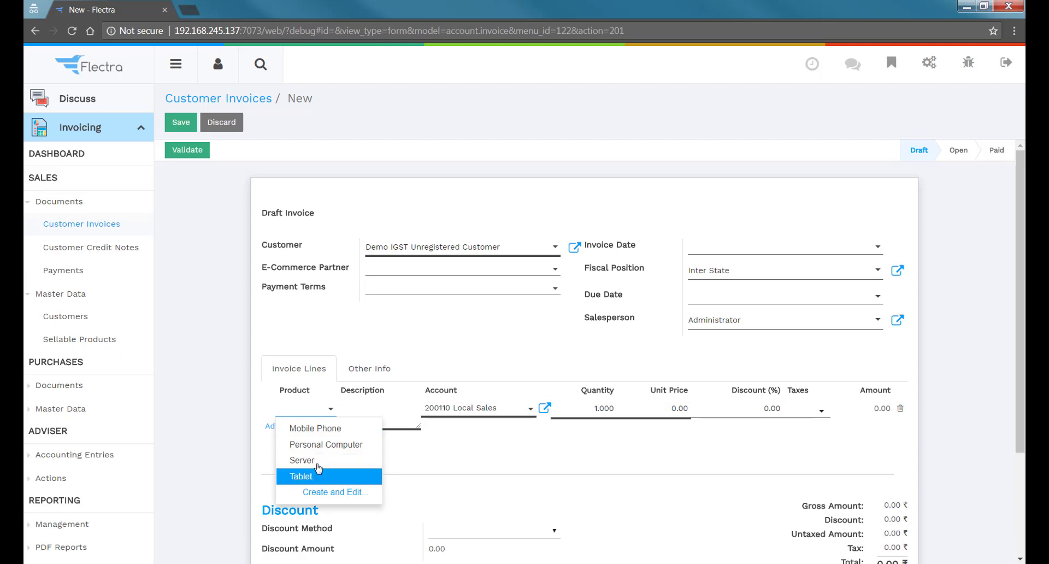
click(319, 471)
click(590, 413)
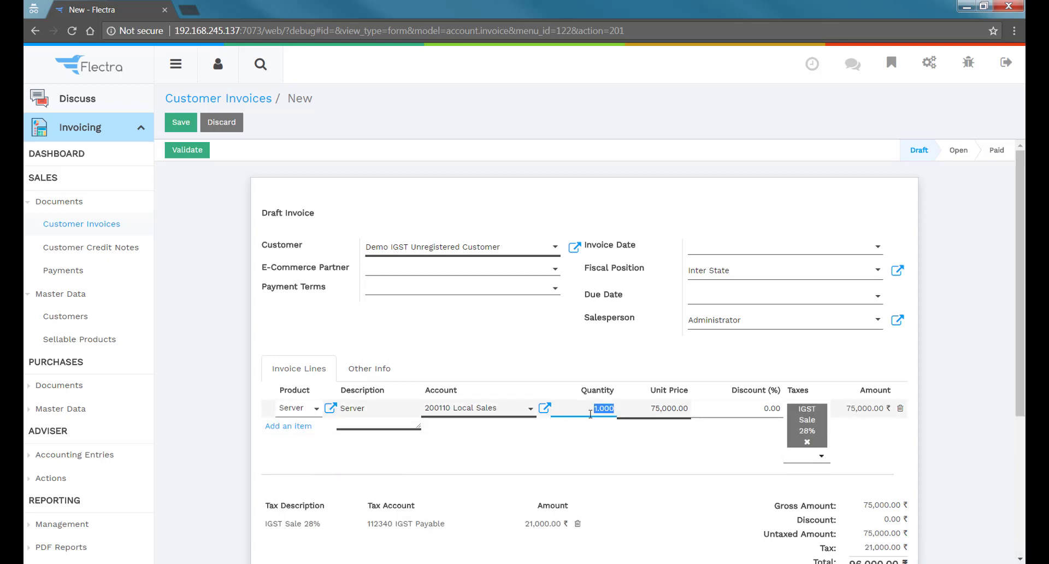
text(5)
click(221, 363)
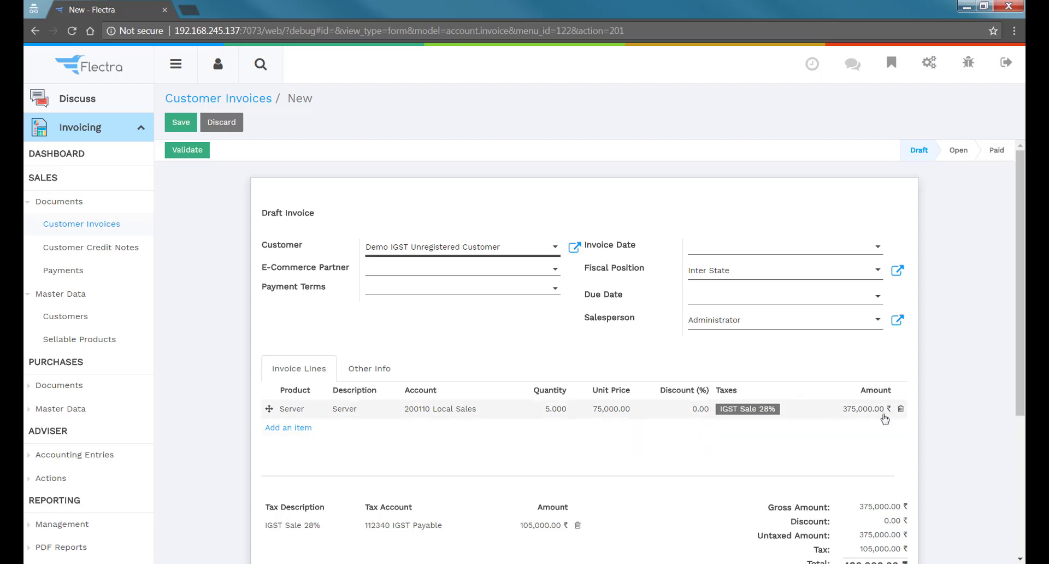
Save and validate the Server invoice, and review its GST invoice type label and amounts
click(175, 129)
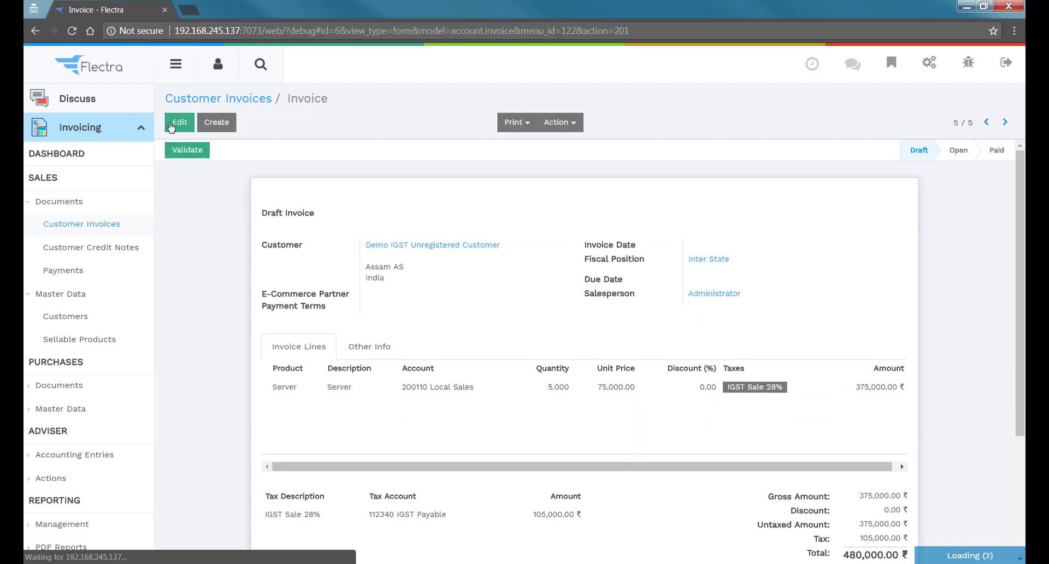
click(171, 153)
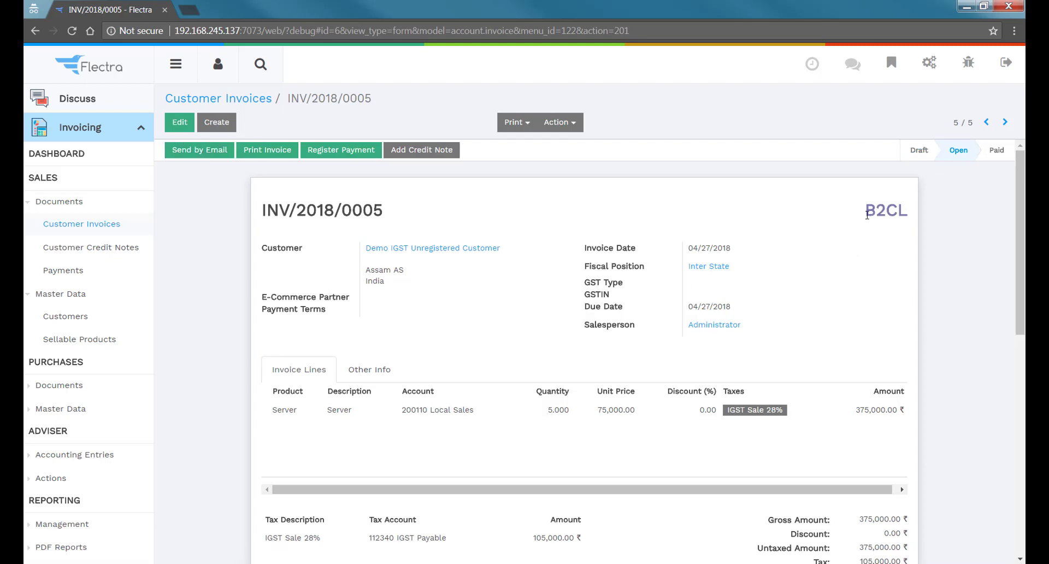
double_click(867, 215)
click(936, 218)
scroll(947, 409, down, 1)
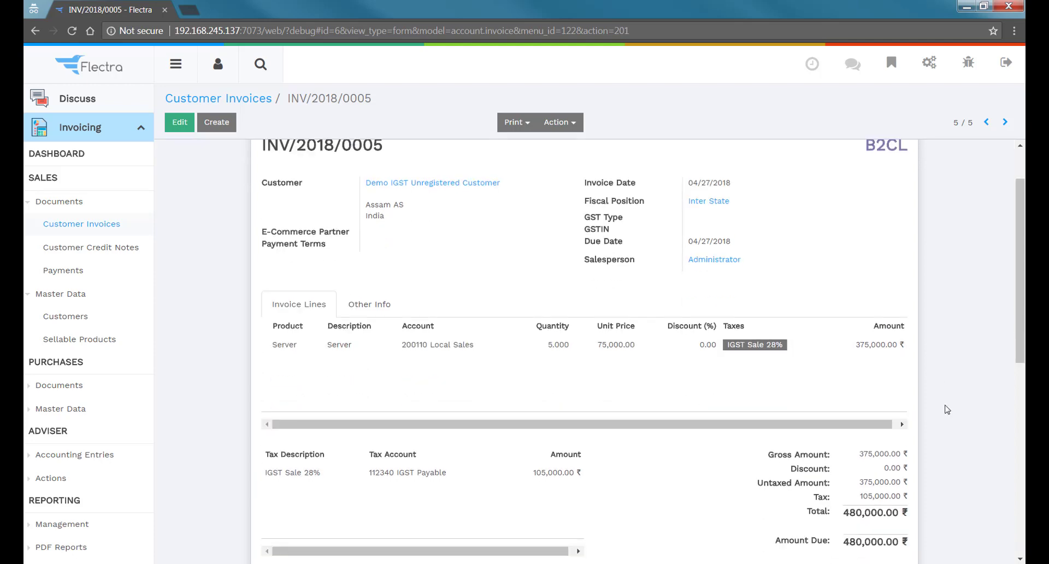
scroll(947, 410, down, 3)
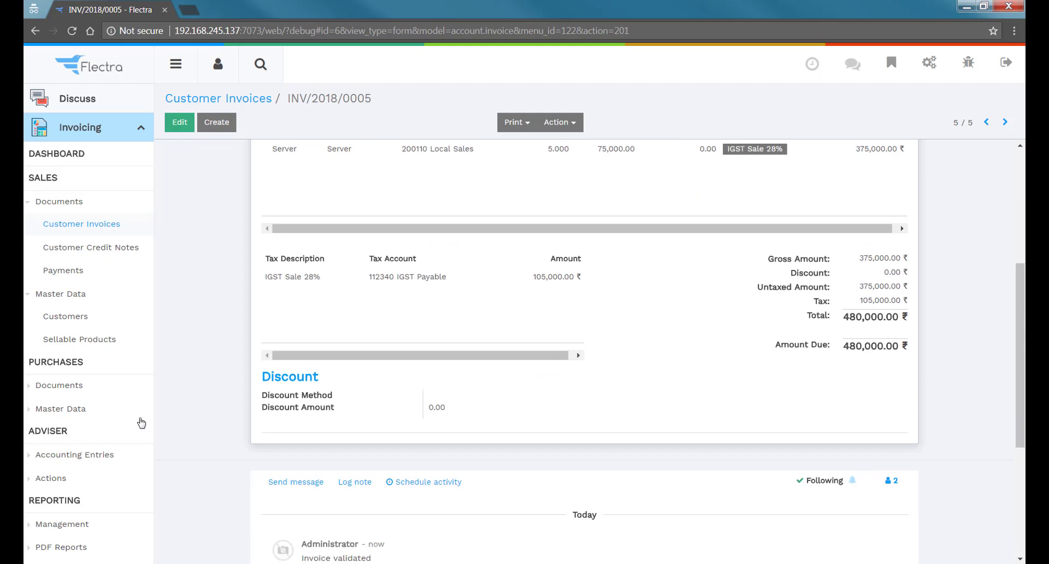
Open the GSTR-1 Summary report, examine its B2C(Large) Invoices section, and return to the summary
scroll(172, 375, down, 2)
scroll(126, 399, down, 2)
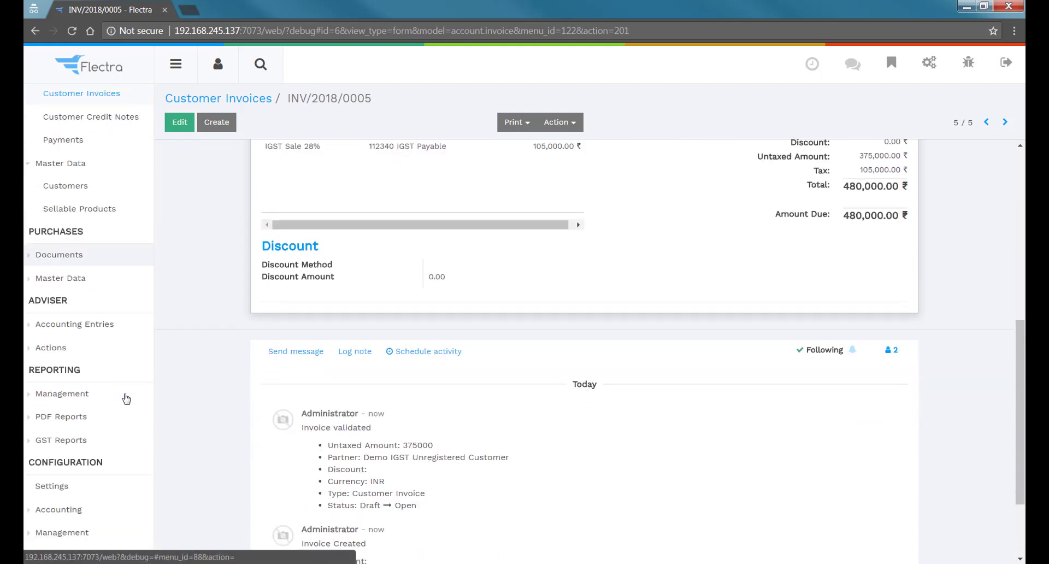
click(87, 441)
click(81, 465)
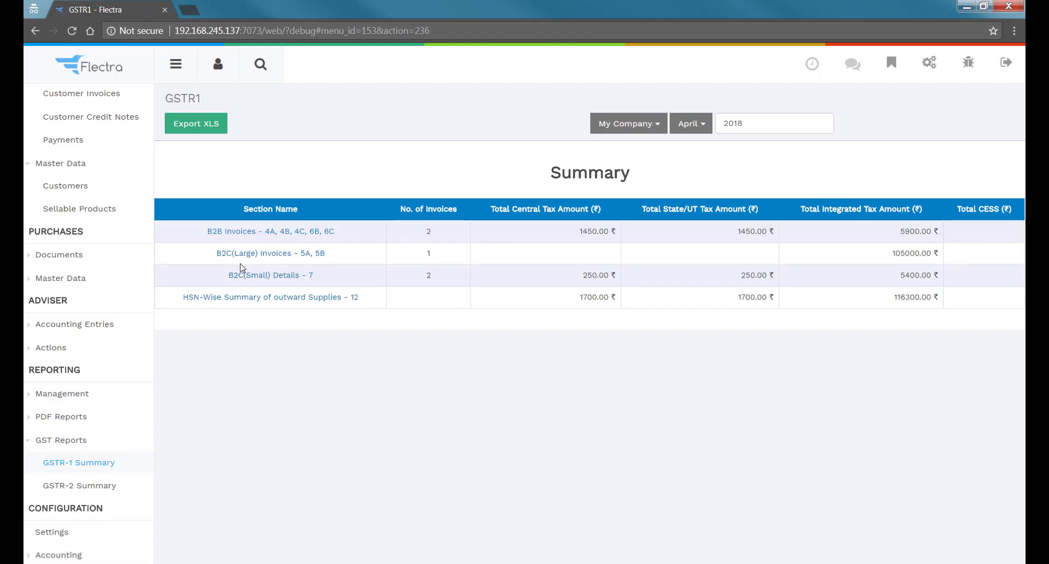
click(293, 259)
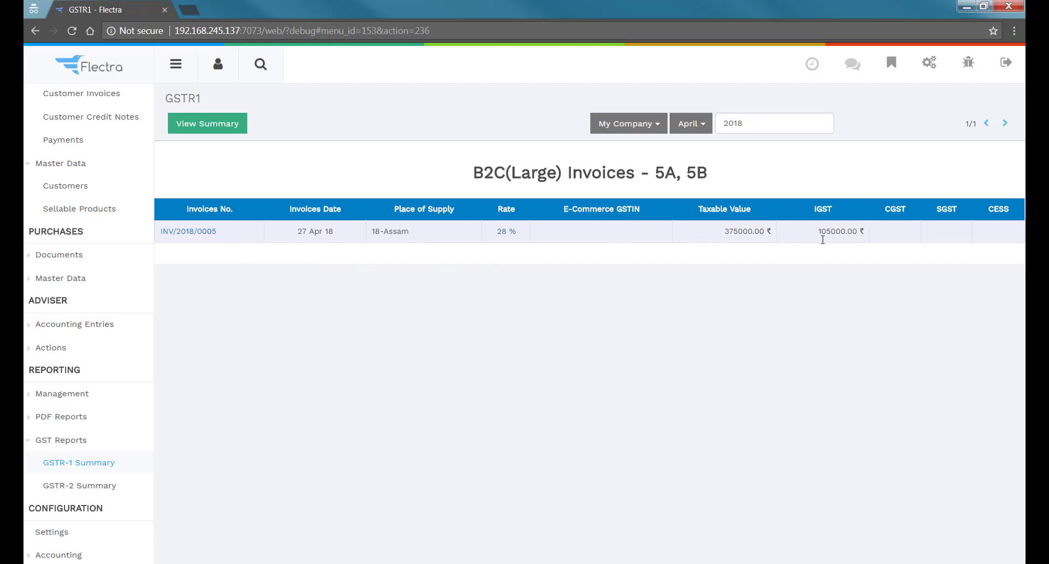
click(225, 131)
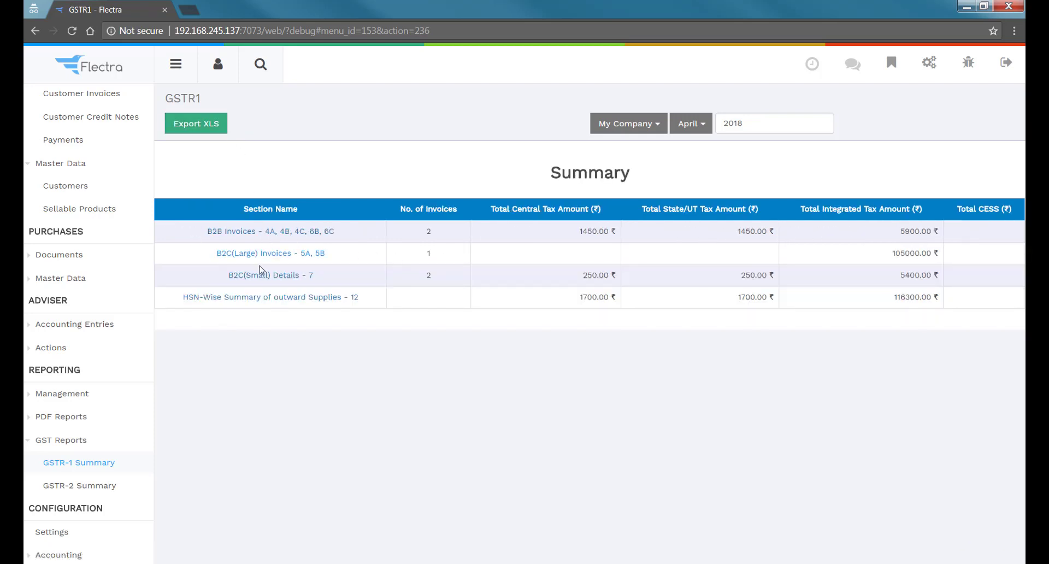
Examine the B2C(Small) Details section with the product lines at the 18% and 5% rates, and return to the summary
click(306, 279)
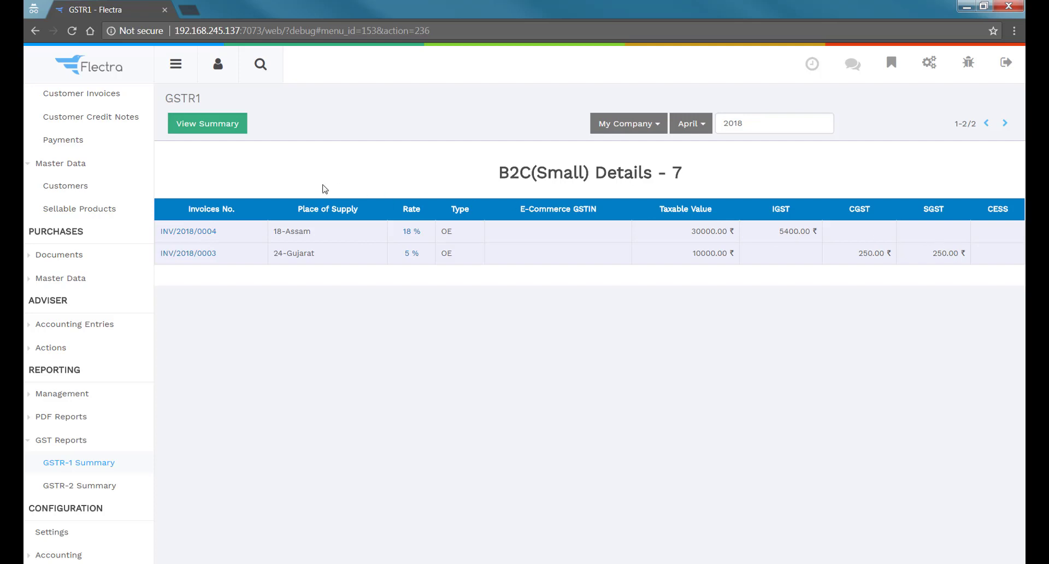
click(417, 235)
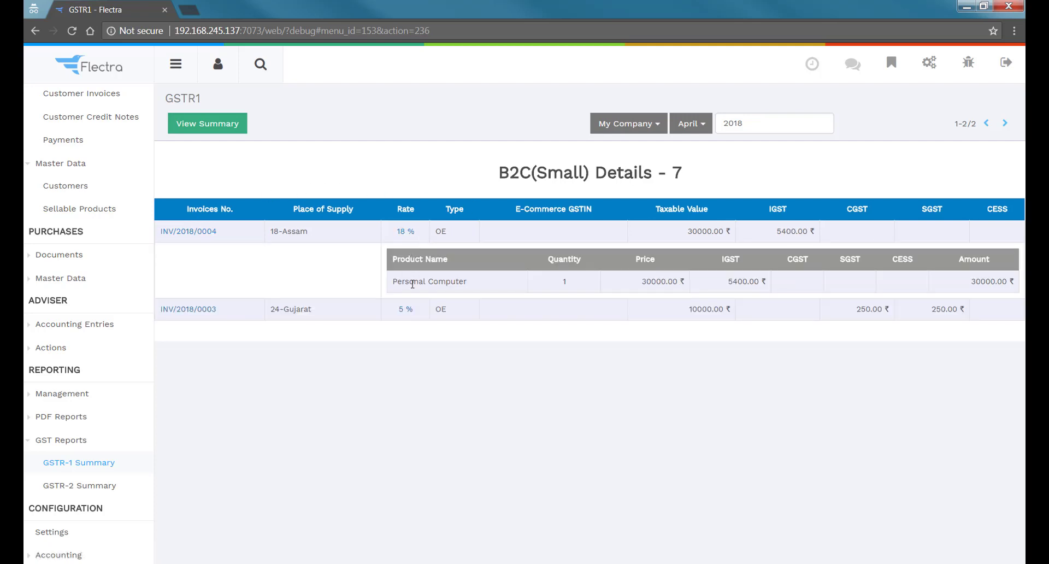
click(411, 310)
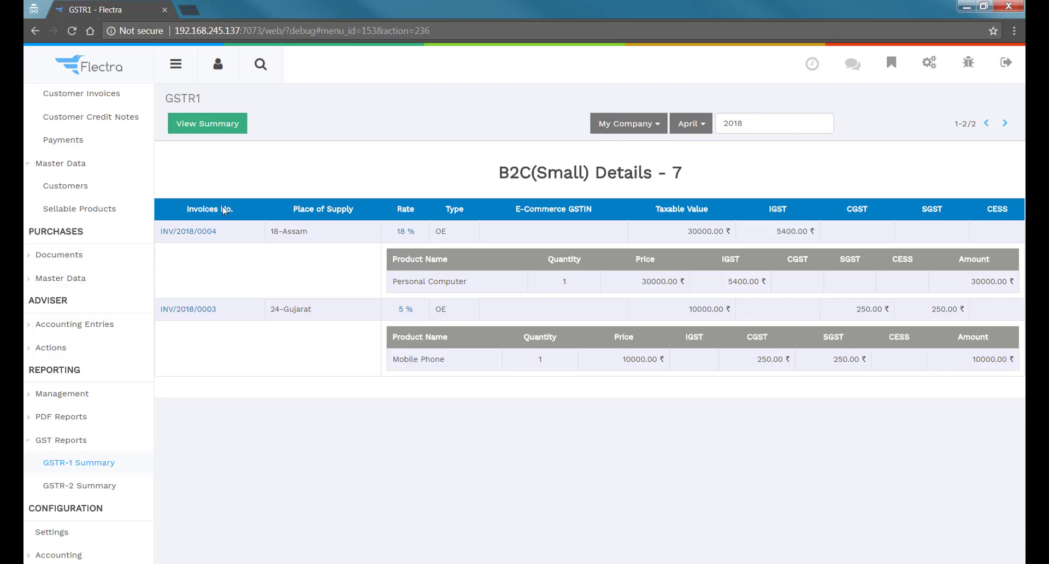
click(212, 129)
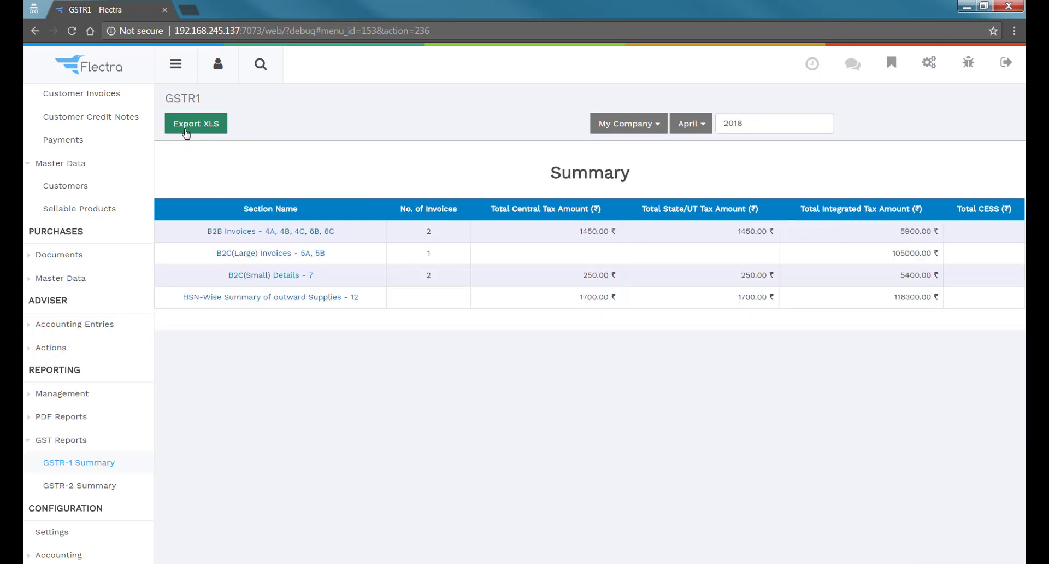
Export the April 2018 GSTR-1 report to XLS and open the file in Excel to inspect the b2b sheet
click(187, 131)
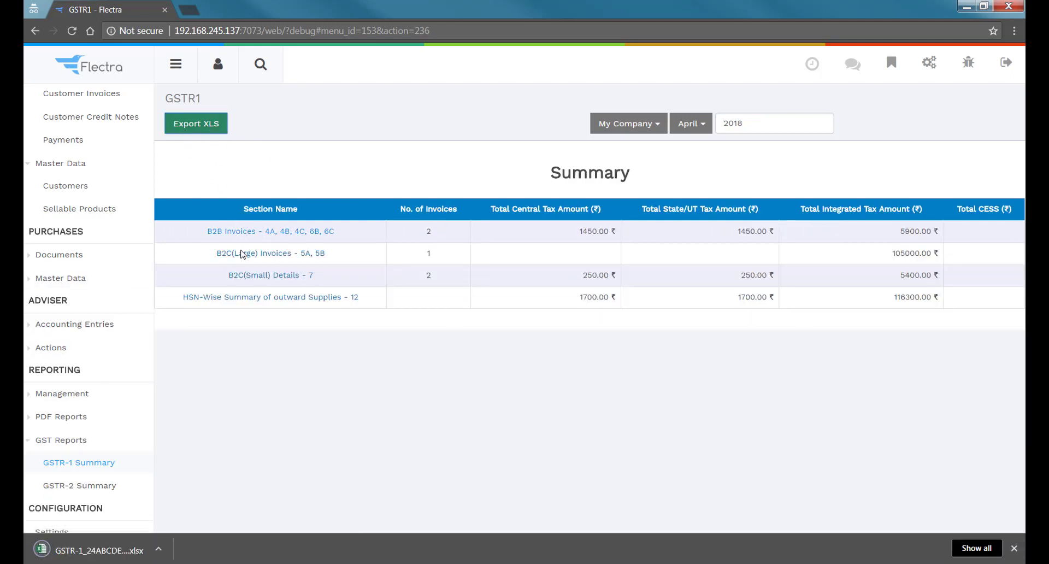
click(124, 552)
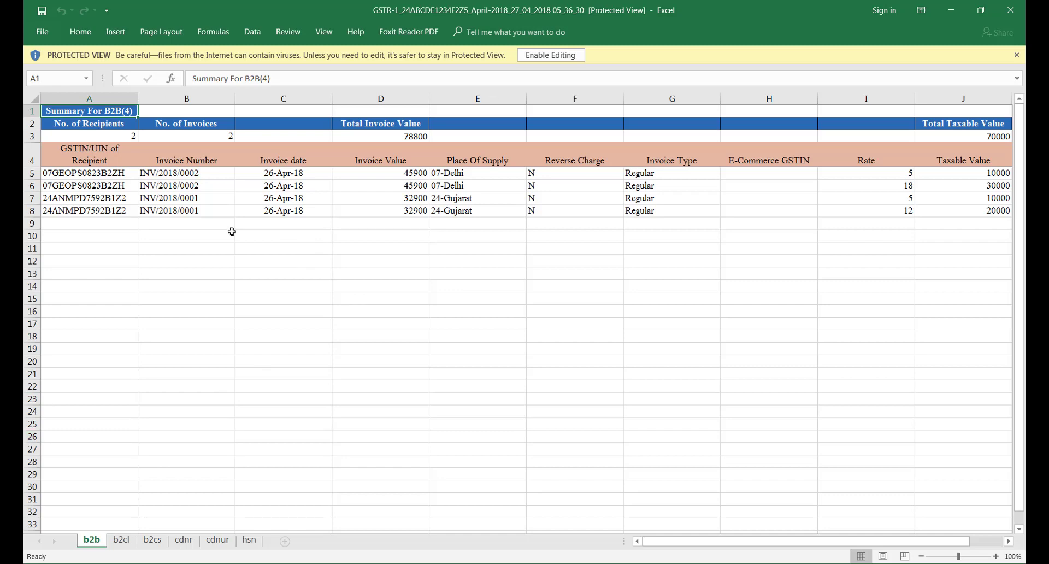
click(124, 175)
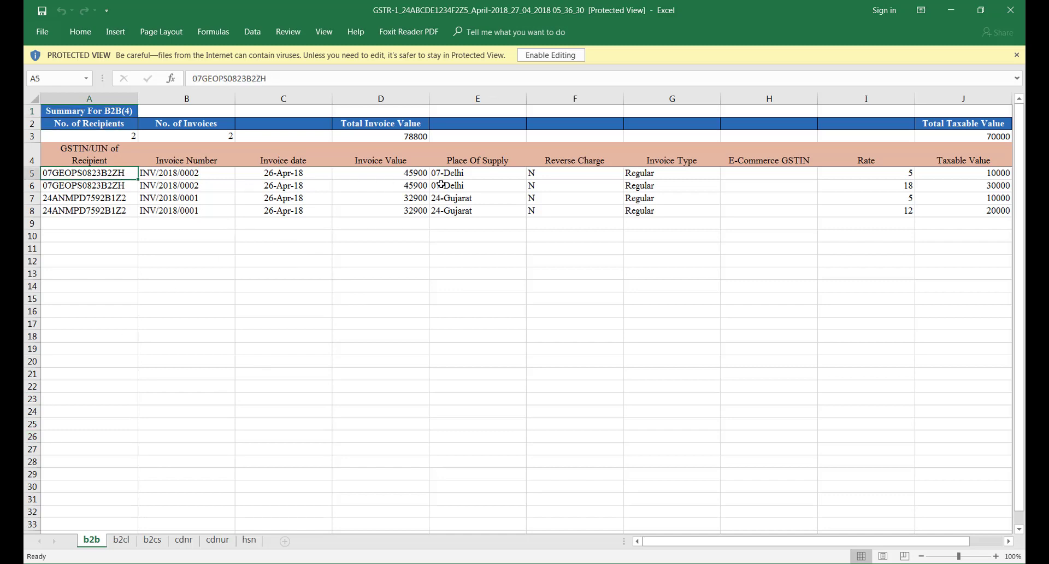
Check the invoice and taxable values on the b2cl sheet and the taxable values on the b2cs sheet
click(122, 545)
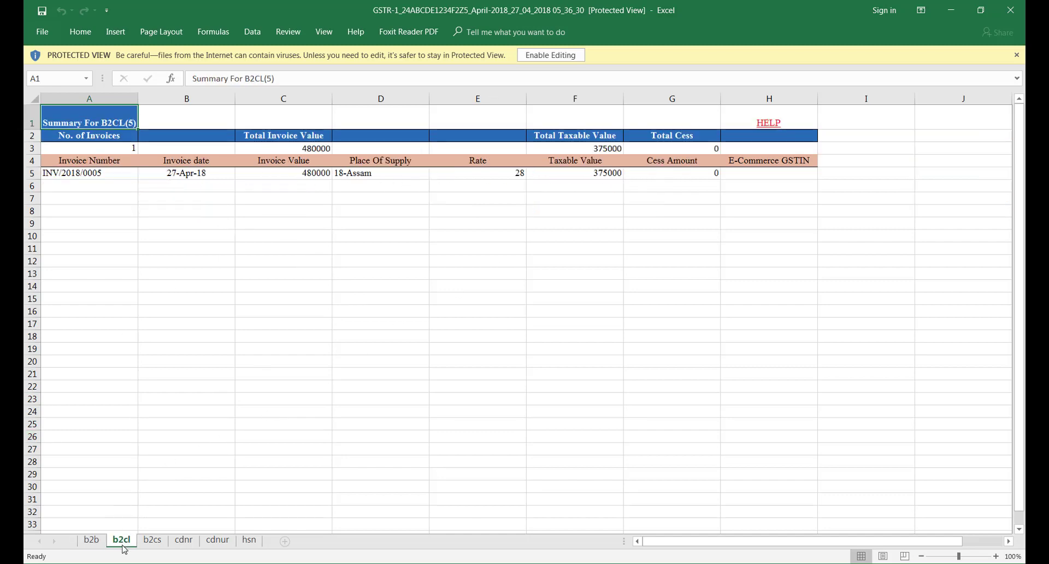
click(316, 175)
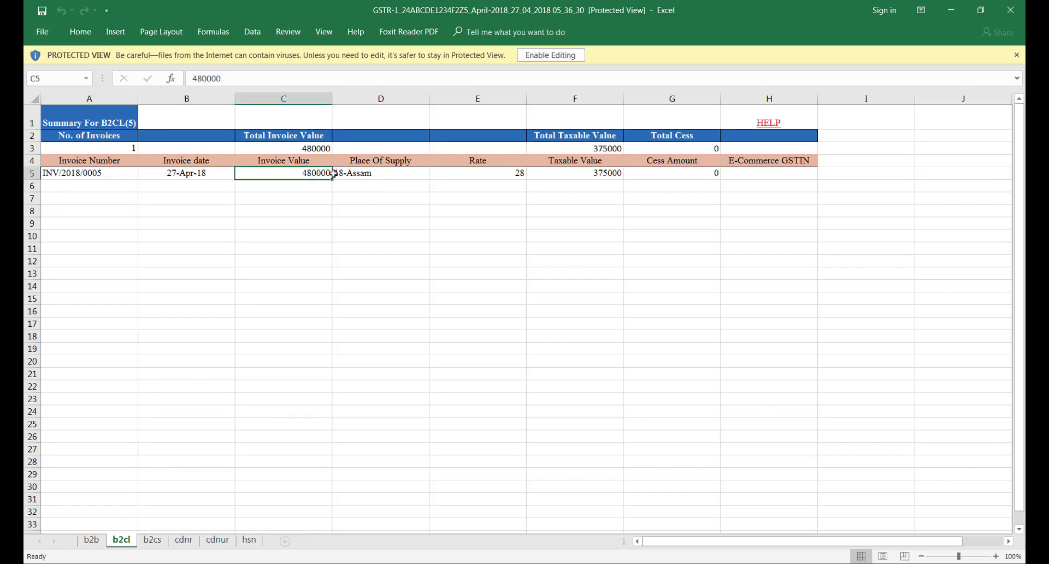
click(603, 172)
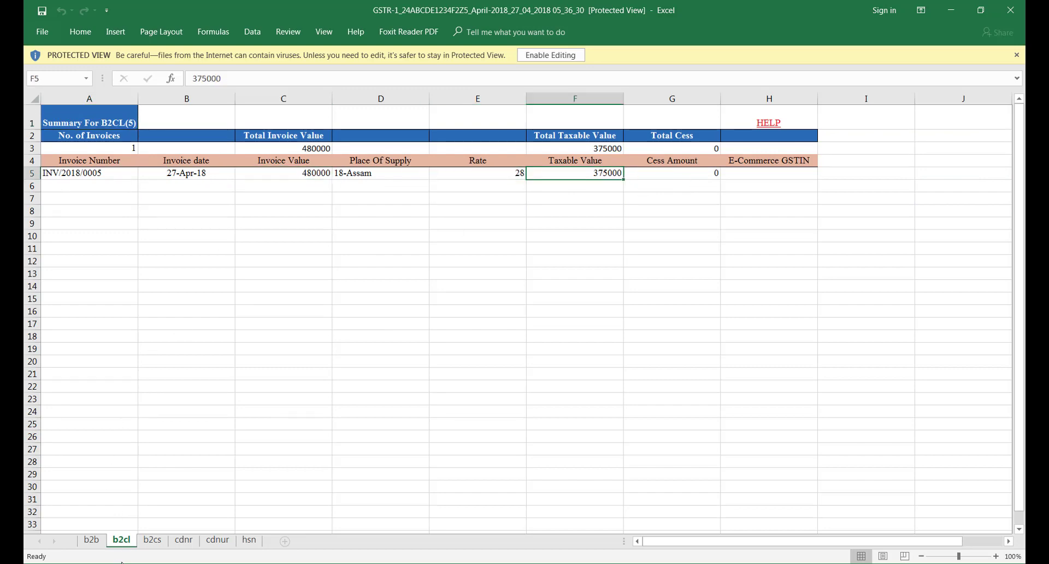
click(148, 539)
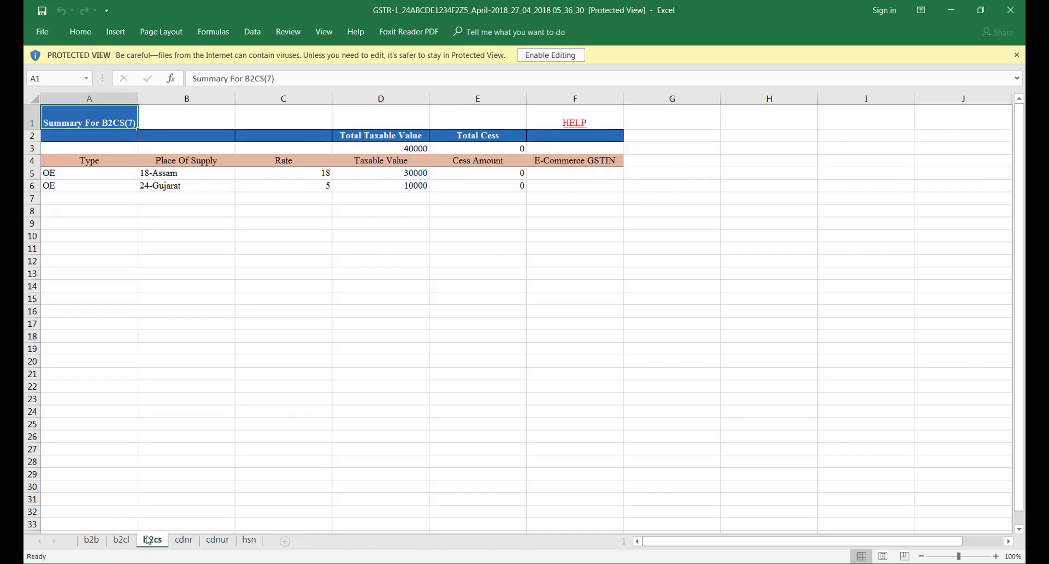
click(387, 184)
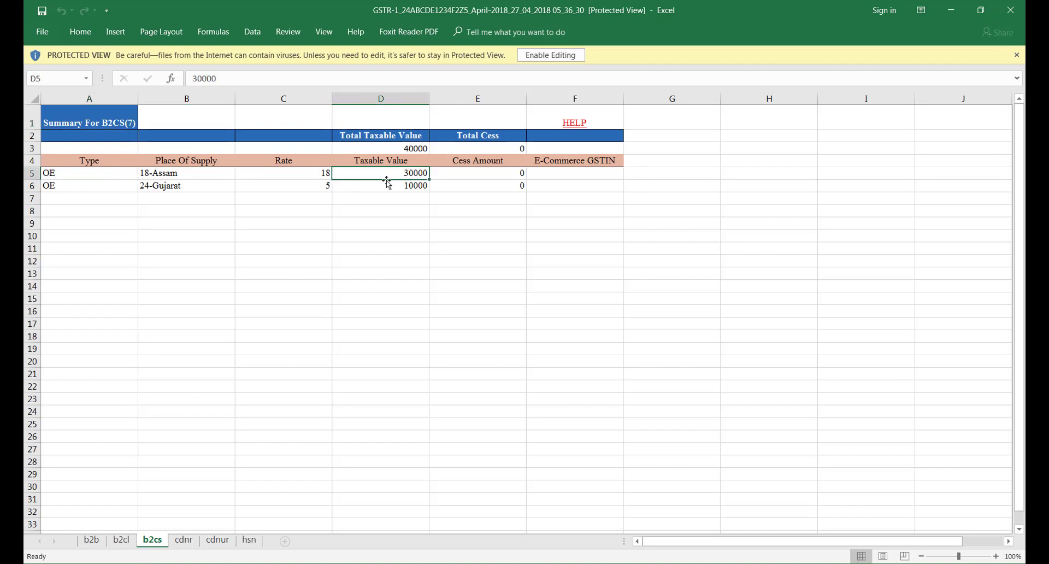
Look through the cdnr and cdnur sheets, and examine the HSN codes and quantities on the hsn sheet
click(180, 543)
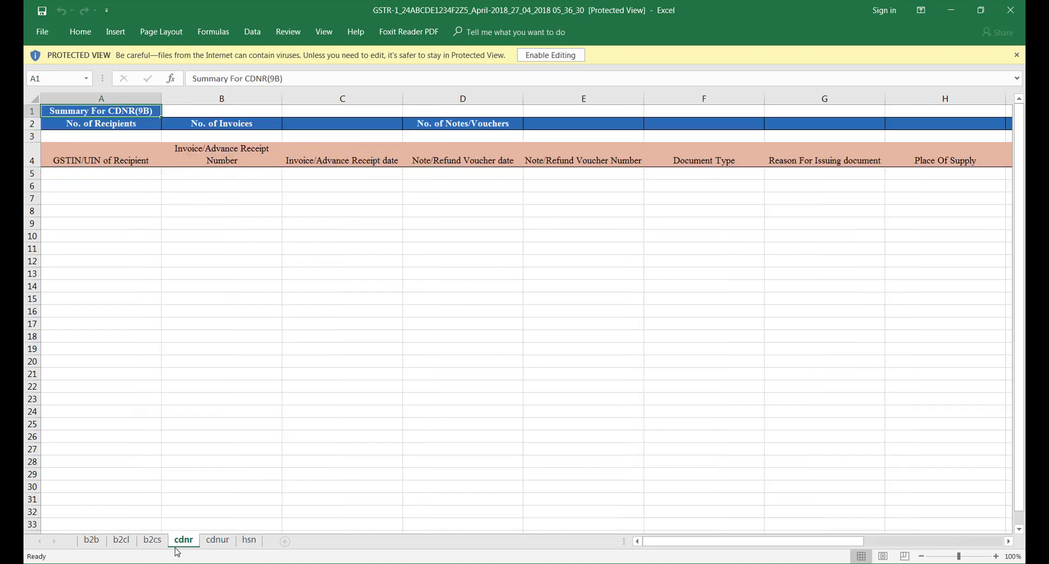
click(219, 542)
click(247, 544)
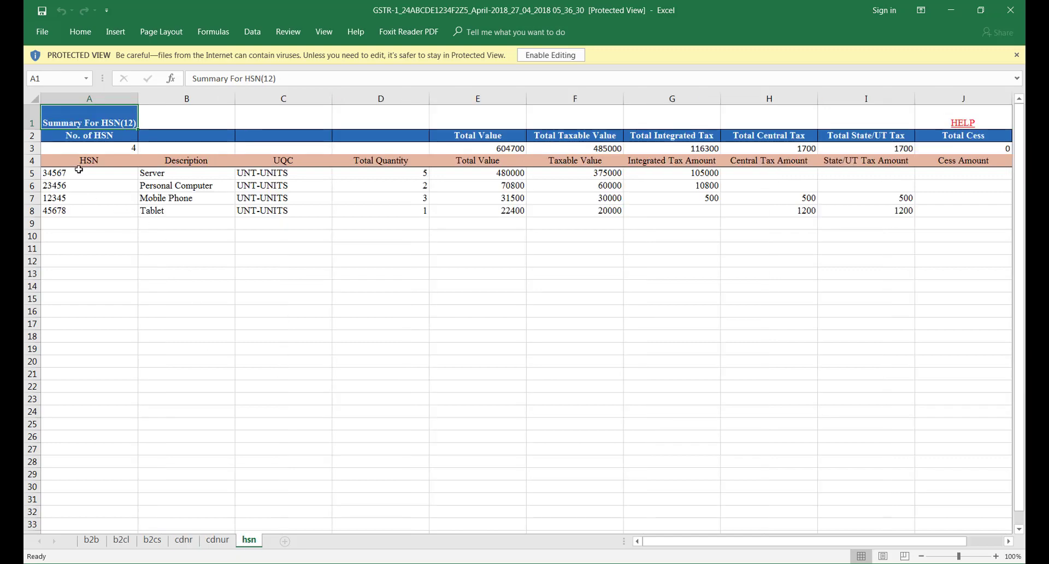
drag(79, 170, 76, 210)
click(383, 202)
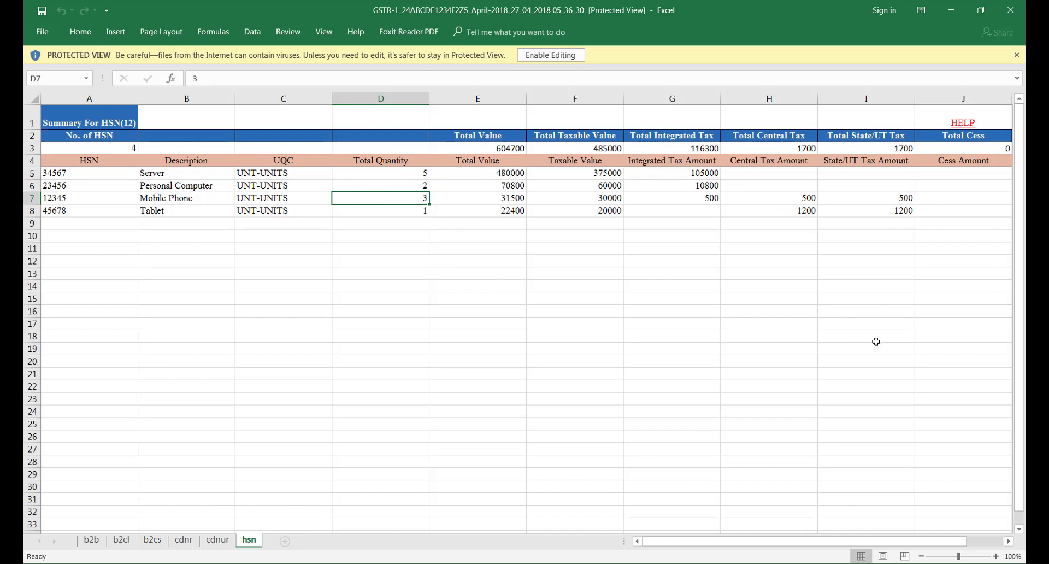
drag(738, 542, 660, 547)
Switch back to Flectra and open the HSN-Wise Summary of outward Supplies section of the GSTR-1 report
key(alt+Tab)
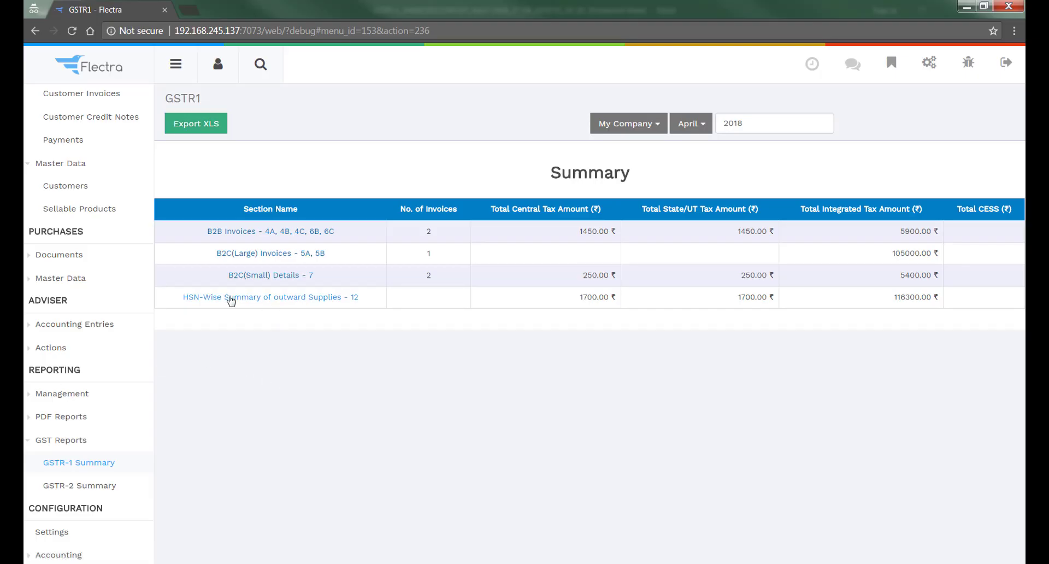
click(273, 297)
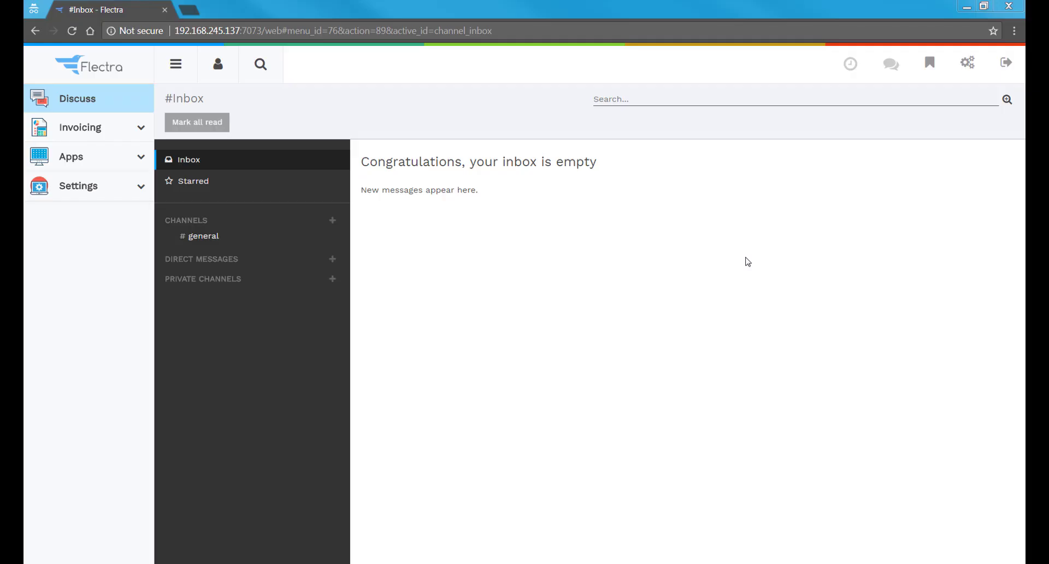
Open the customer invoice of Demo Customer SGST/CGST Reg. and review its GST invoice type label and amounts
click(143, 132)
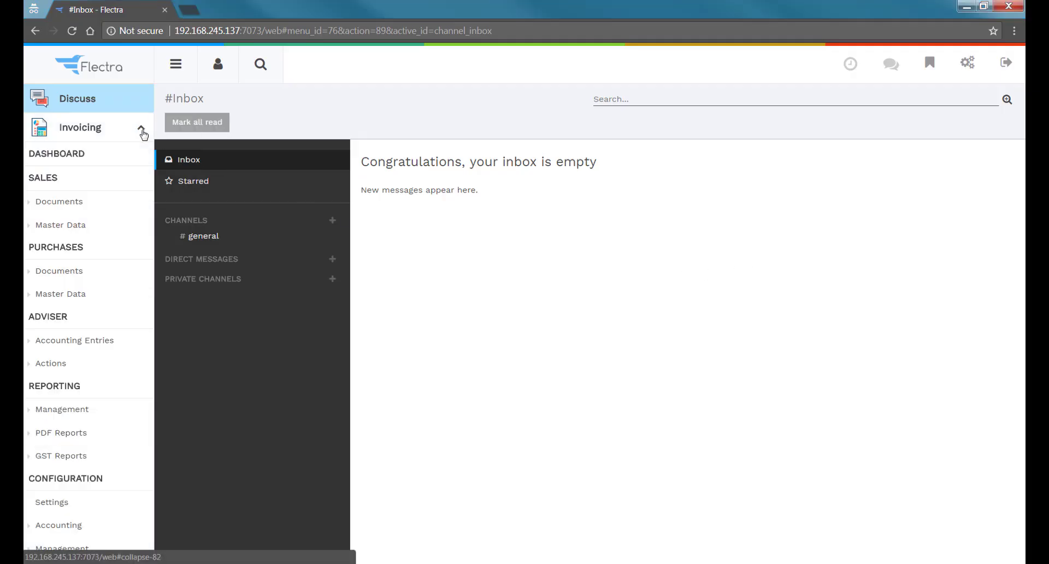
click(84, 201)
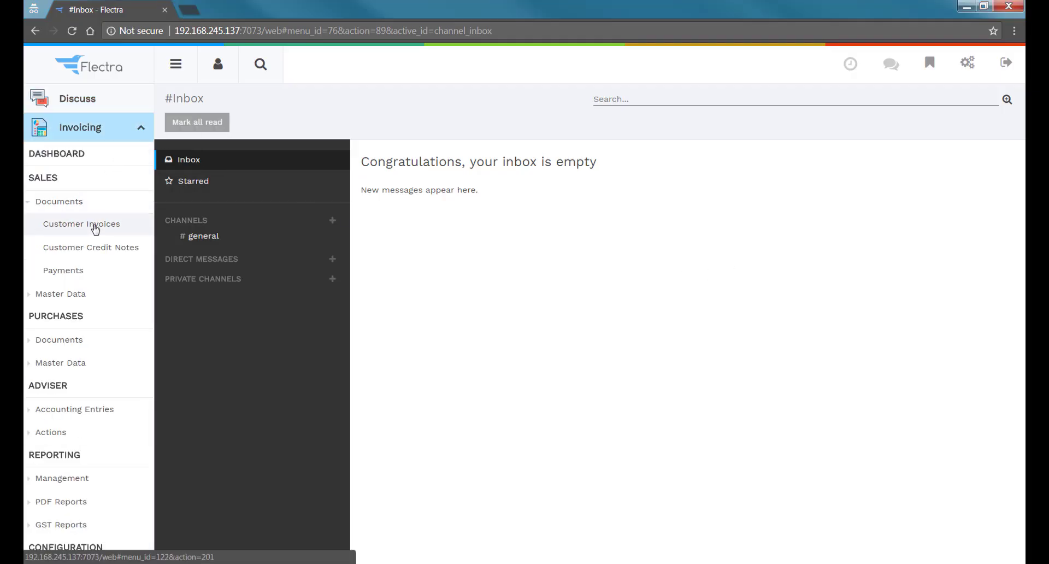
click(95, 226)
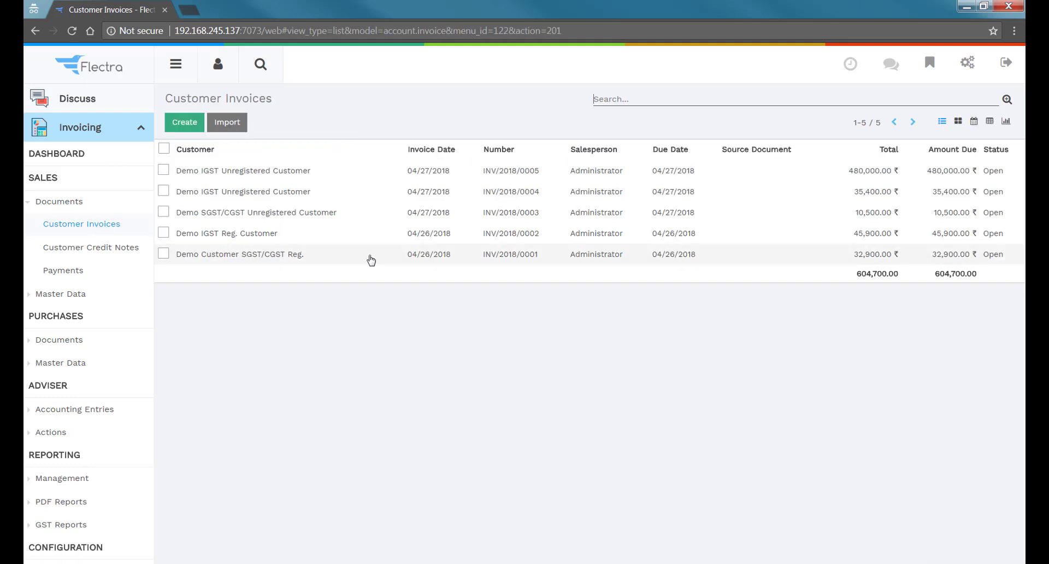
click(273, 256)
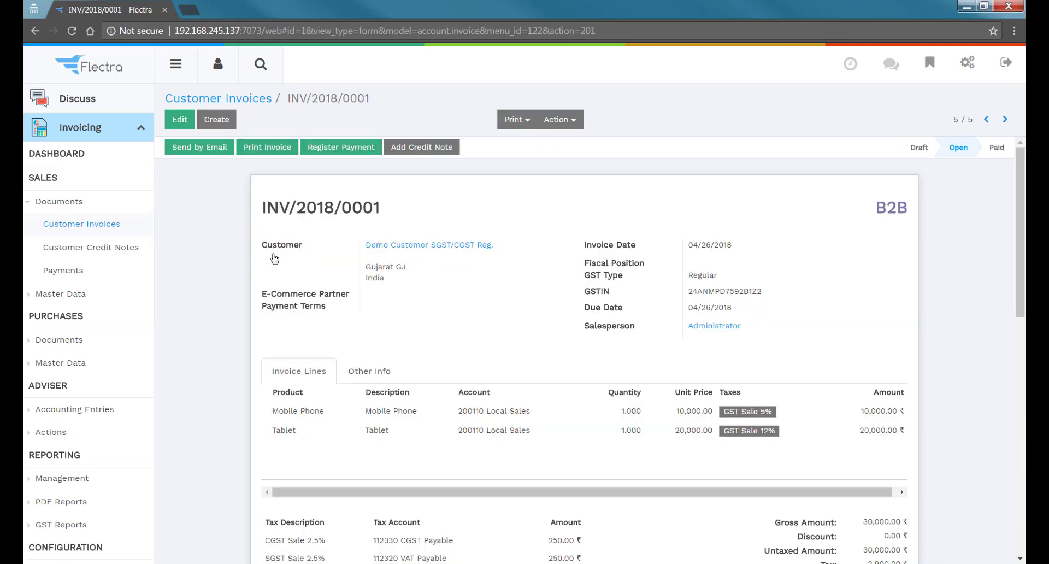
double_click(897, 206)
click(955, 229)
scroll(948, 244, down, 3)
scroll(948, 244, up, 3)
Add a draft credit note to the invoice with the issuing reason 02-Post Sale Discount
click(432, 155)
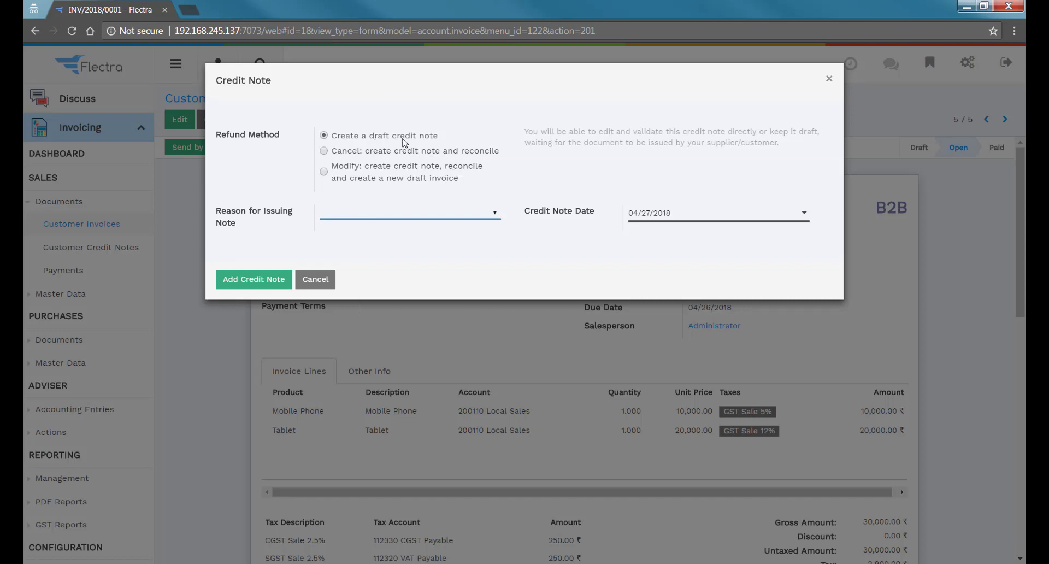
click(479, 217)
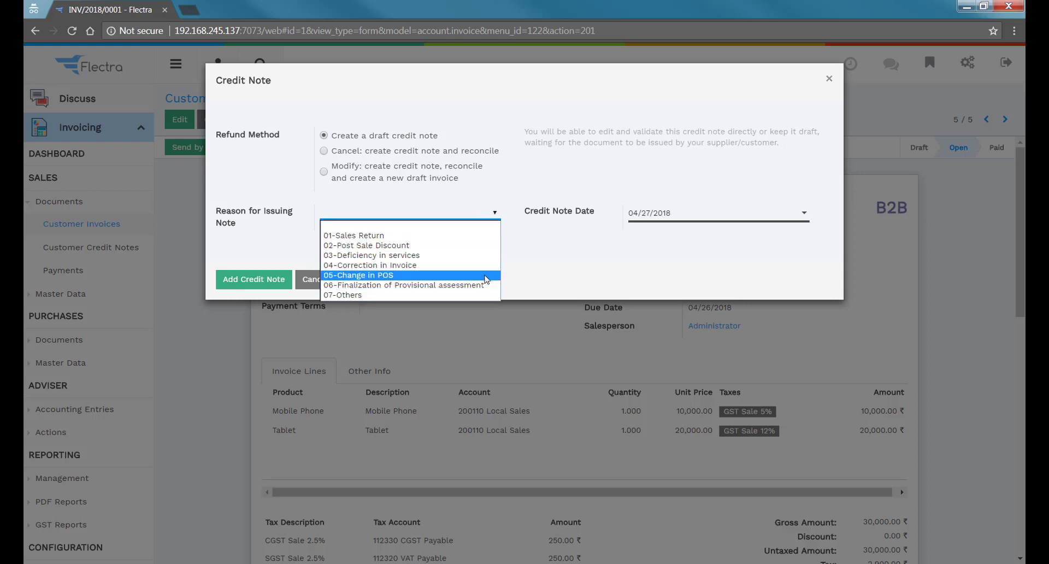
click(467, 249)
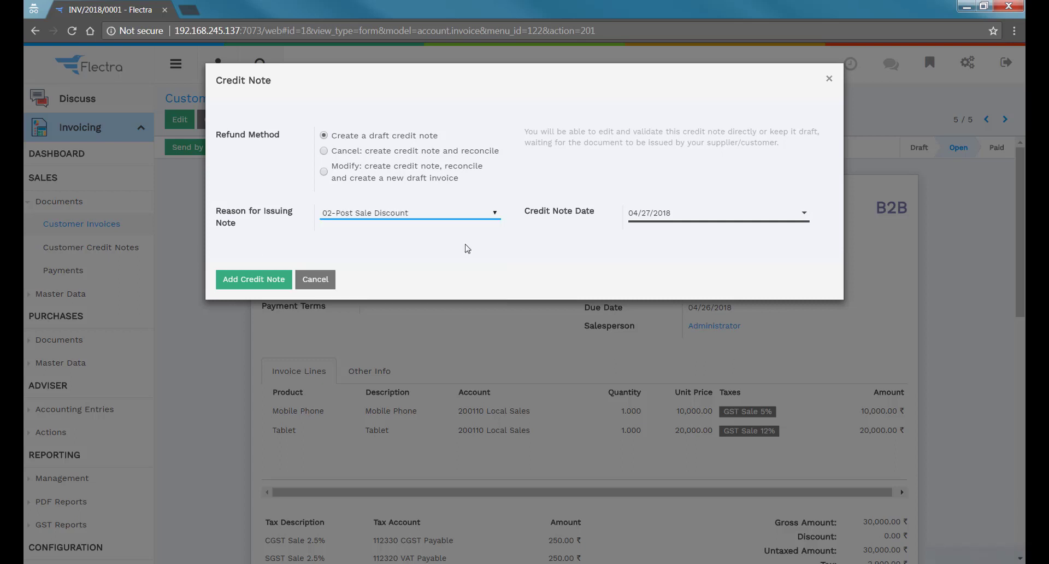
click(252, 280)
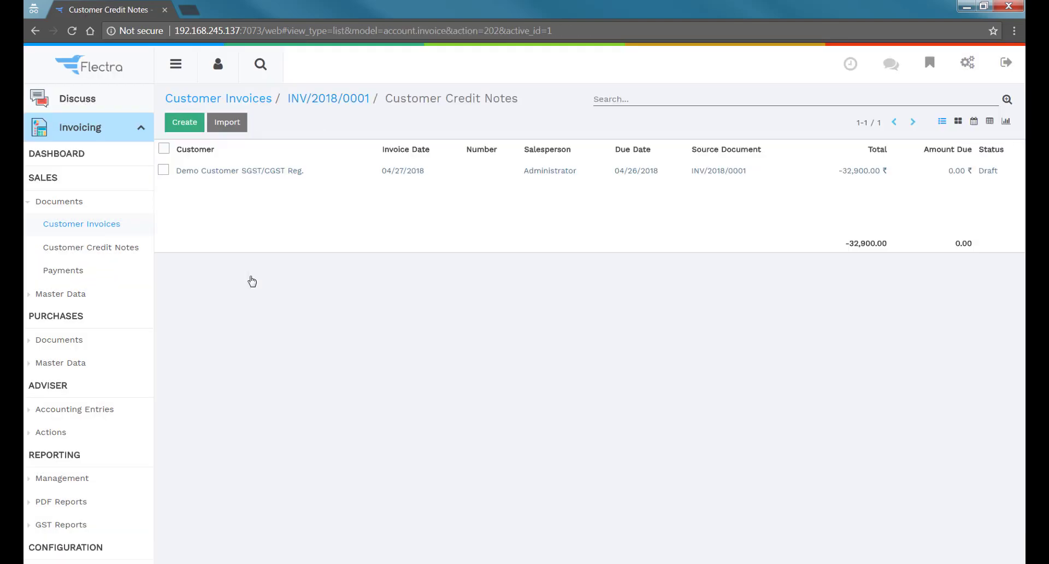
In the draft credit note, remove the Tablet line, set the Mobile Phone unit price to 500, and save
click(797, 171)
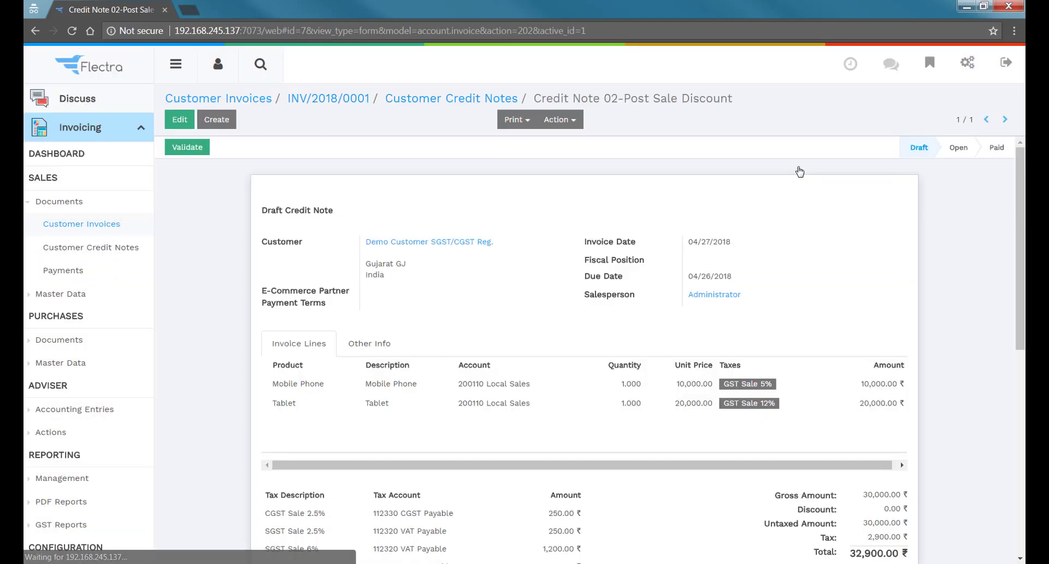
click(179, 120)
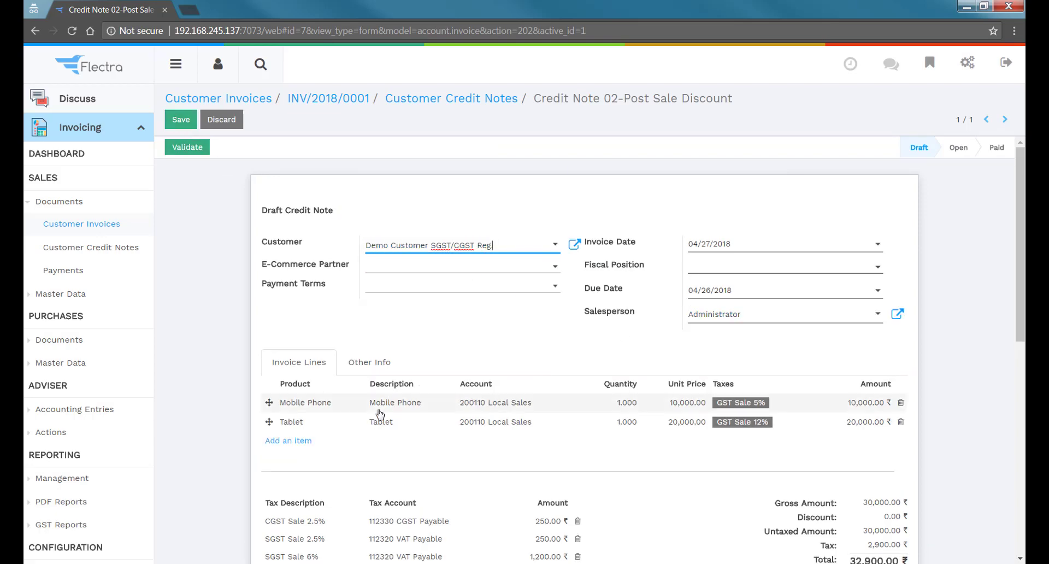
click(901, 425)
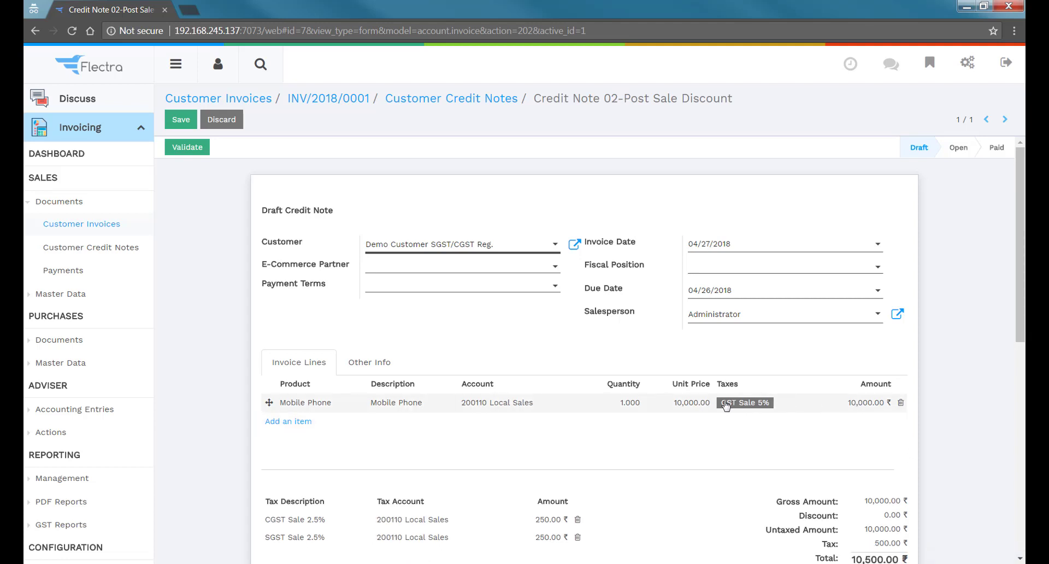
click(663, 411)
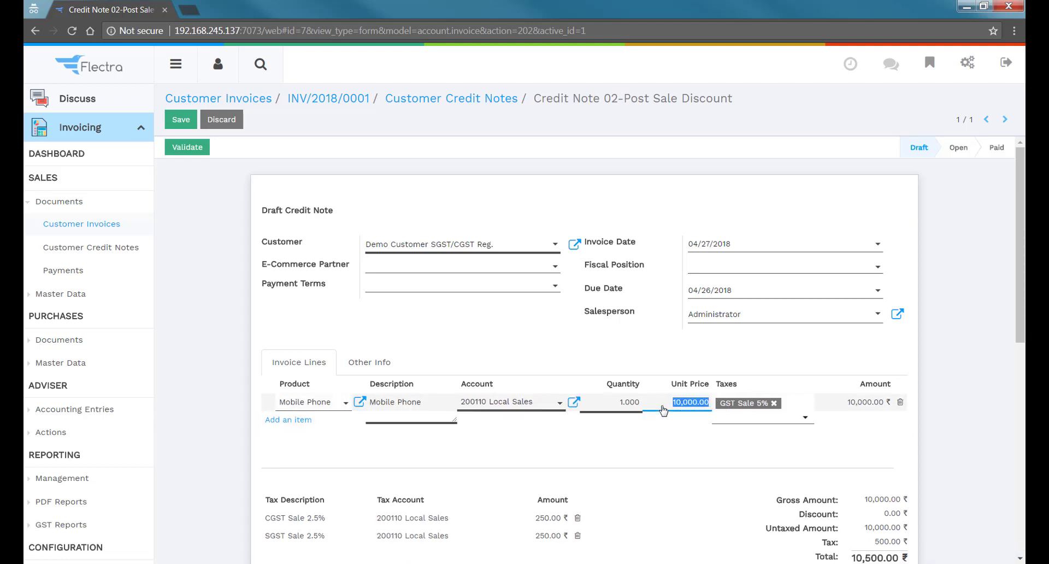
text(500)
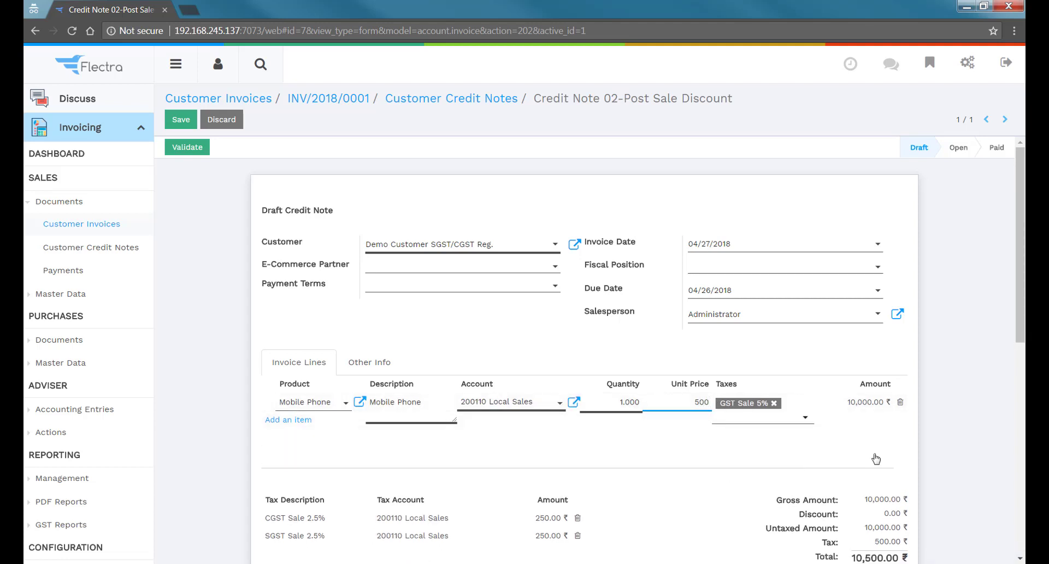
click(958, 407)
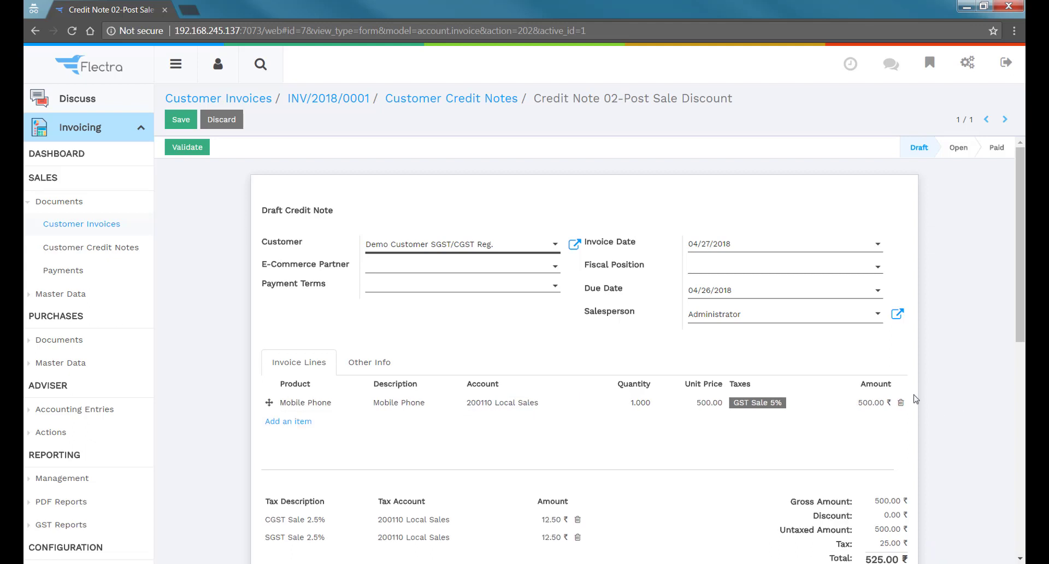
click(180, 120)
Validate the post-sale discount credit note and review its invoice type label, taxes and amount due
scroll(260, 251, down, 2)
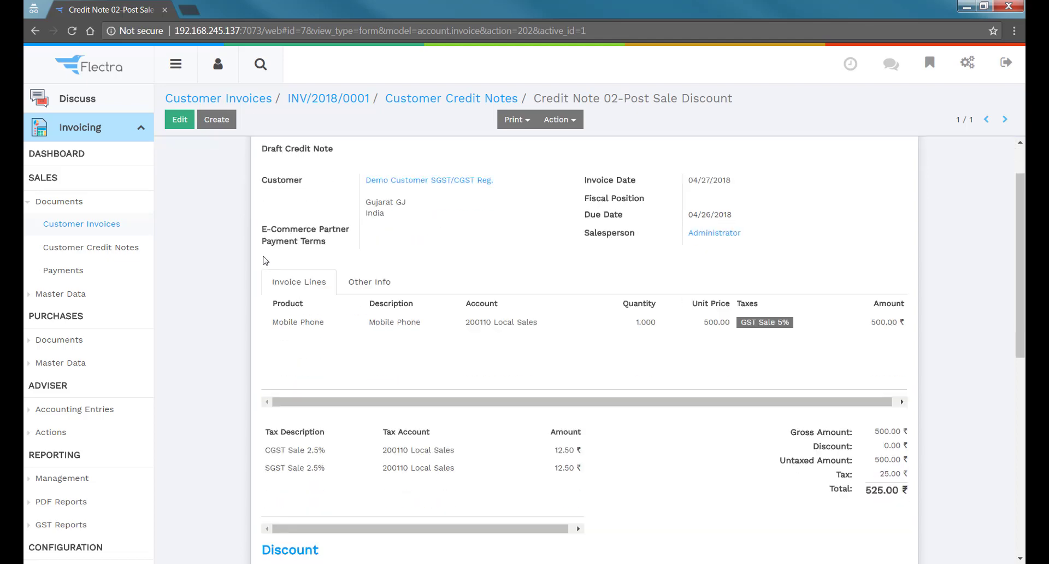
scroll(199, 180, up, 2)
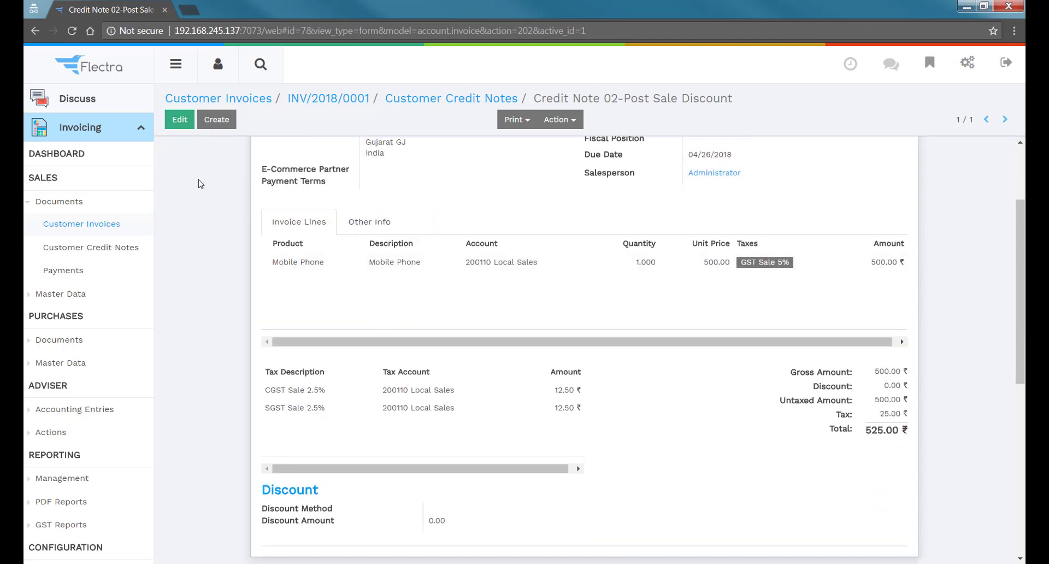
click(187, 148)
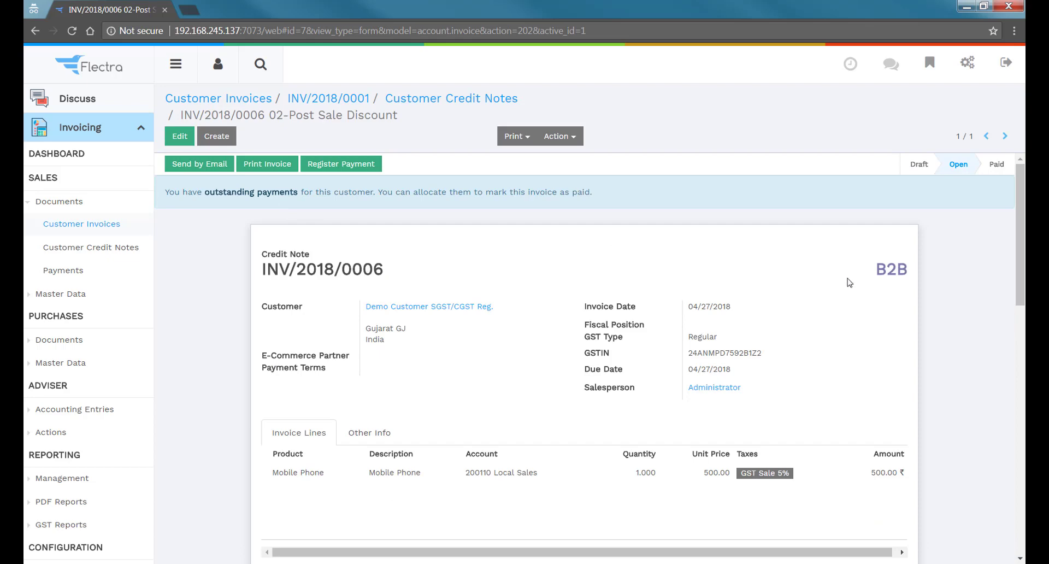
scroll(916, 273, down, 3)
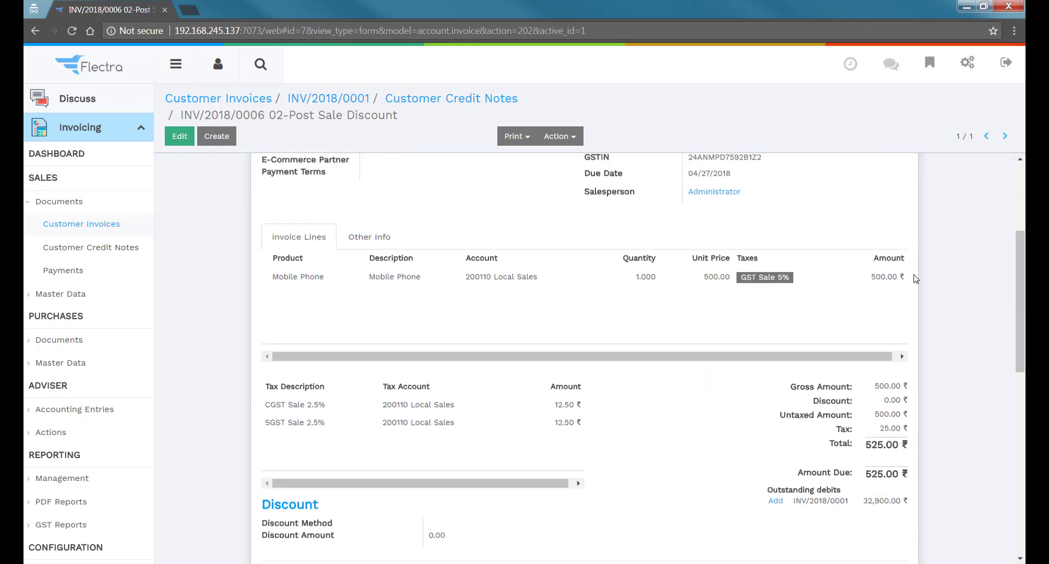
double_click(879, 477)
click(879, 477)
scroll(878, 477, up, 3)
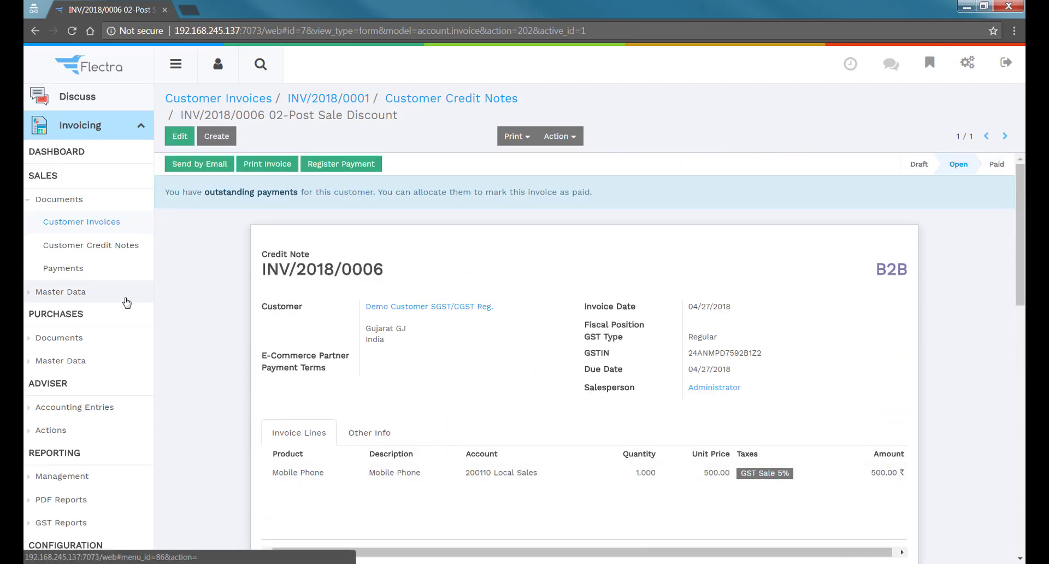
Open the Credit/Debit Notes(Registered) - 9B section of the GSTR-1 summary and expand the product details of the 5% rate entry
scroll(122, 309, down, 3)
click(90, 395)
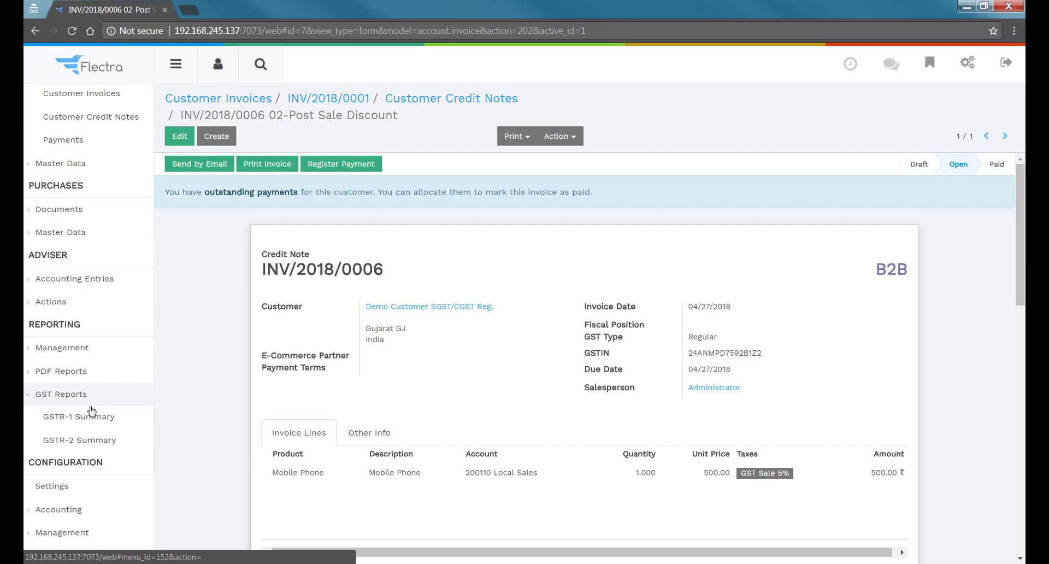
click(91, 417)
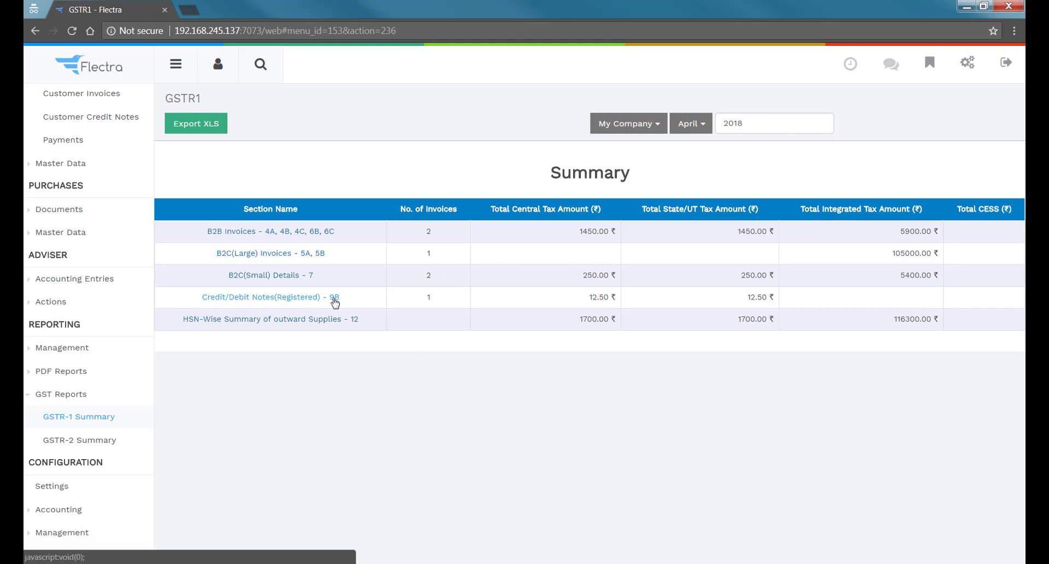
click(284, 300)
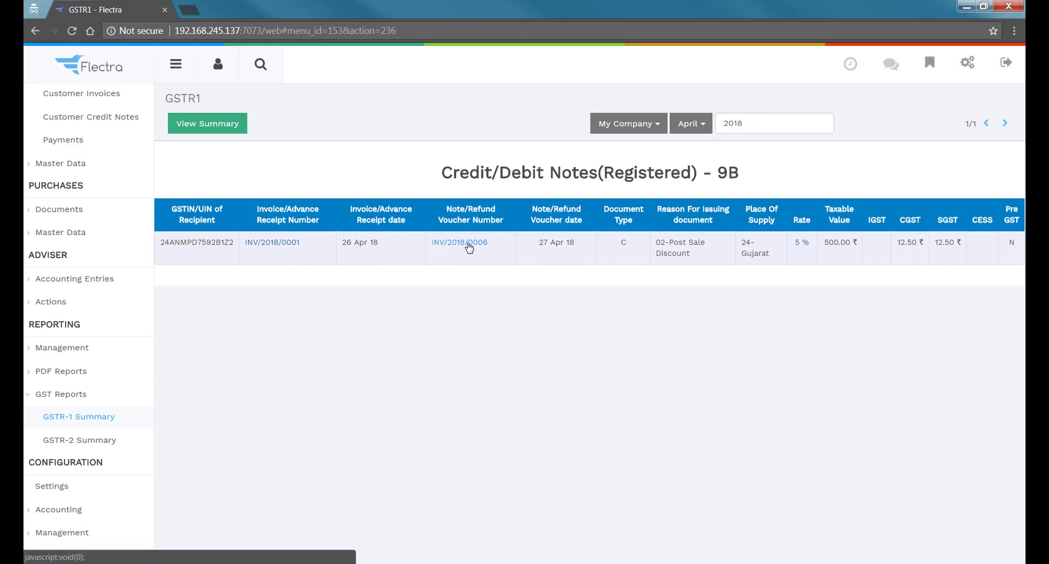
click(801, 242)
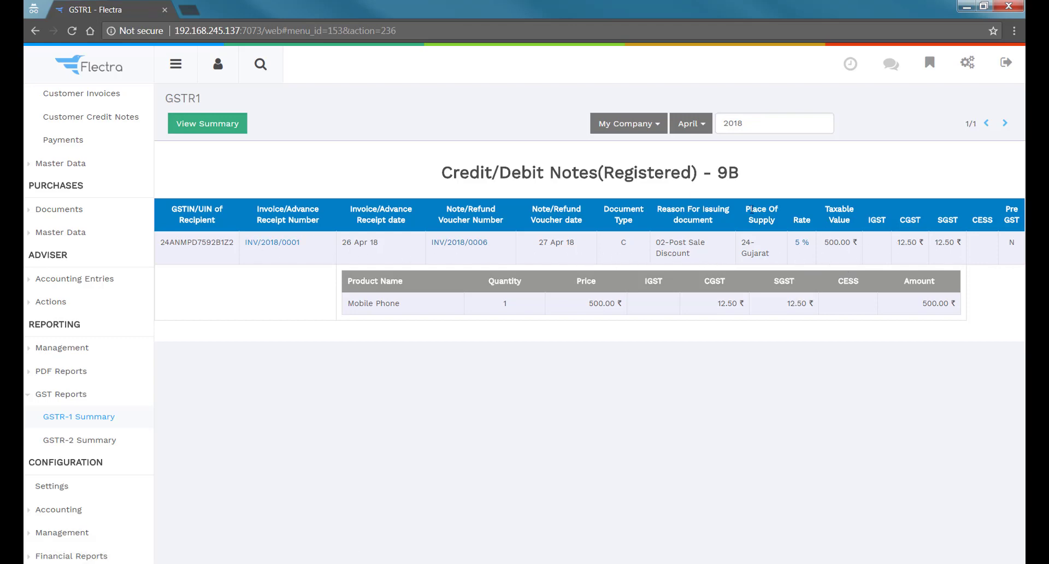
triple_click(661, 173)
click(753, 186)
Return to the GSTR-1 summary and look over the list of customer credit notes
click(107, 418)
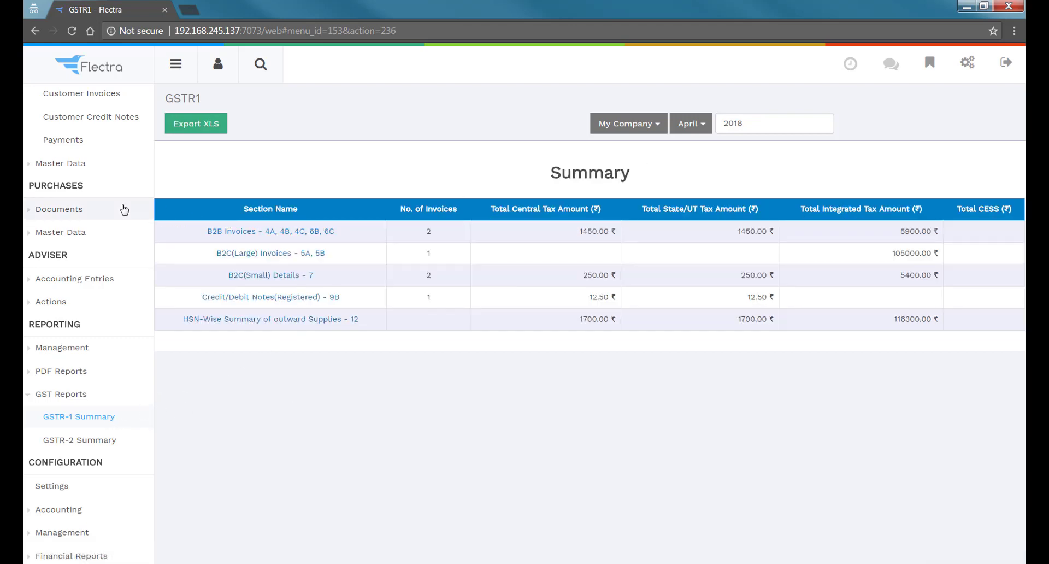
scroll(124, 206, up, 2)
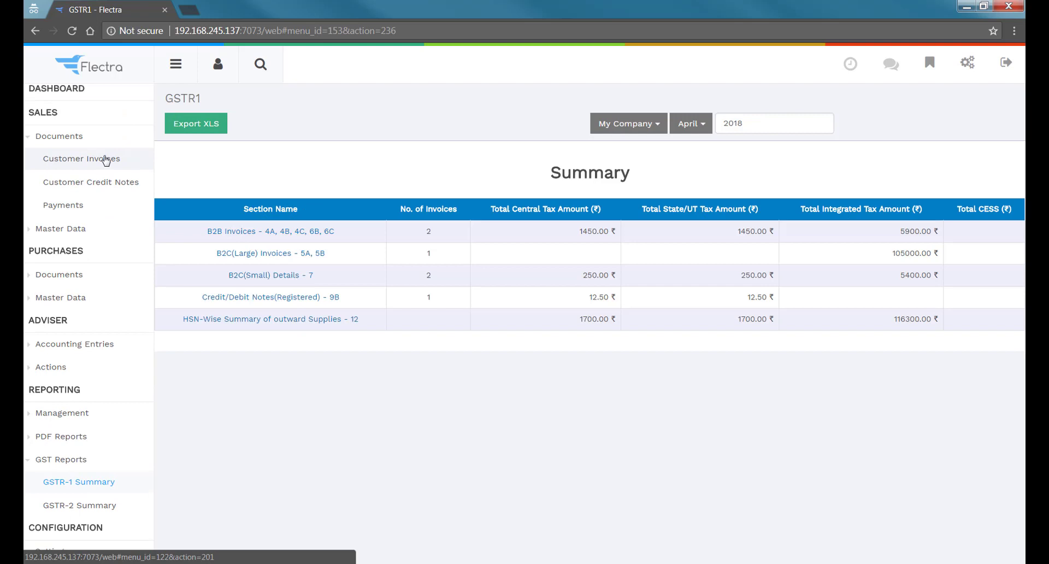
click(93, 181)
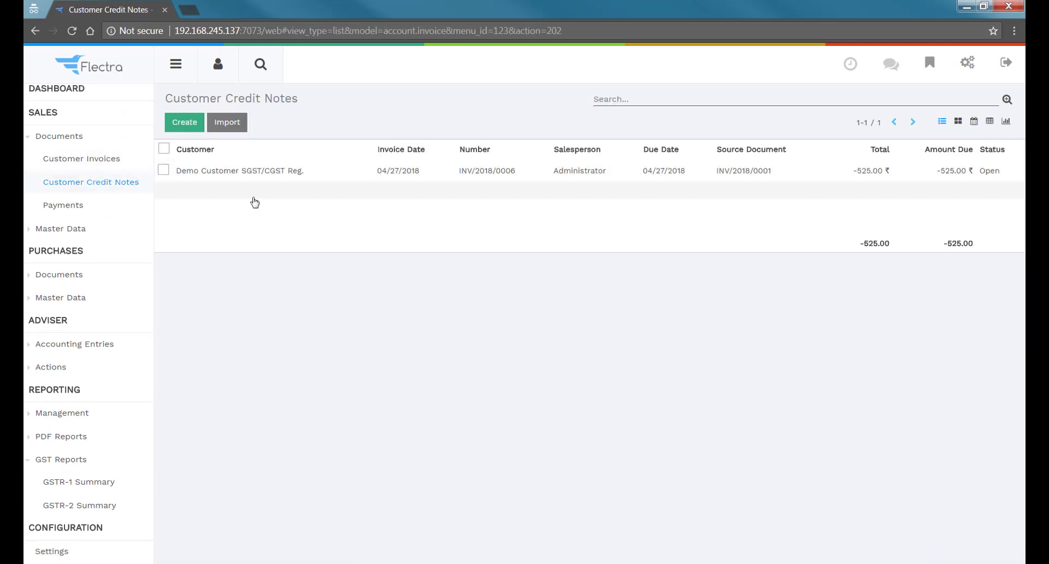
Add a draft credit note to the customer invoice of Demo SGST/CGST Unregistered Customer with the issuing reason 01-Sales Return
click(84, 163)
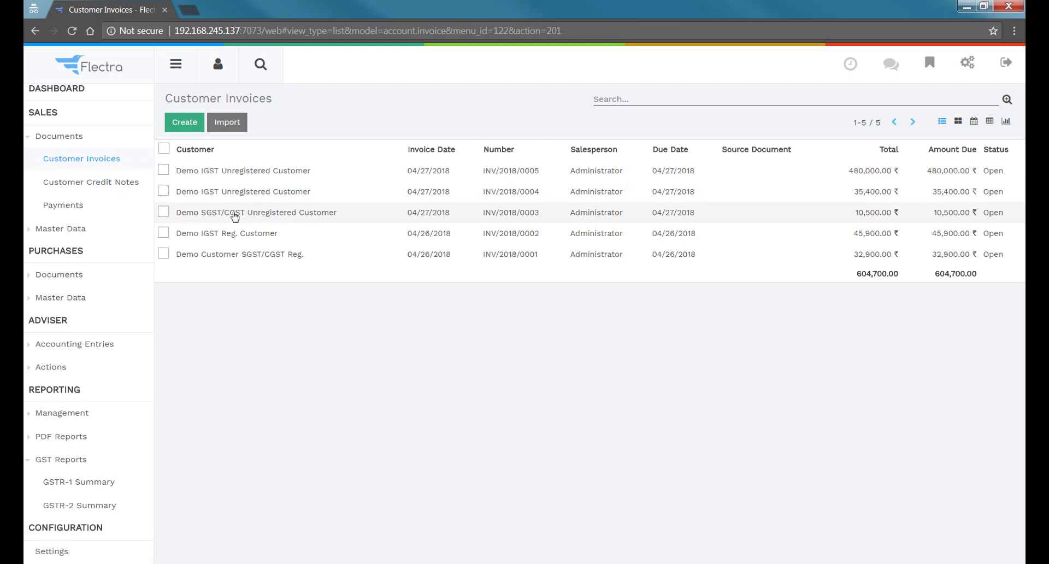
click(285, 222)
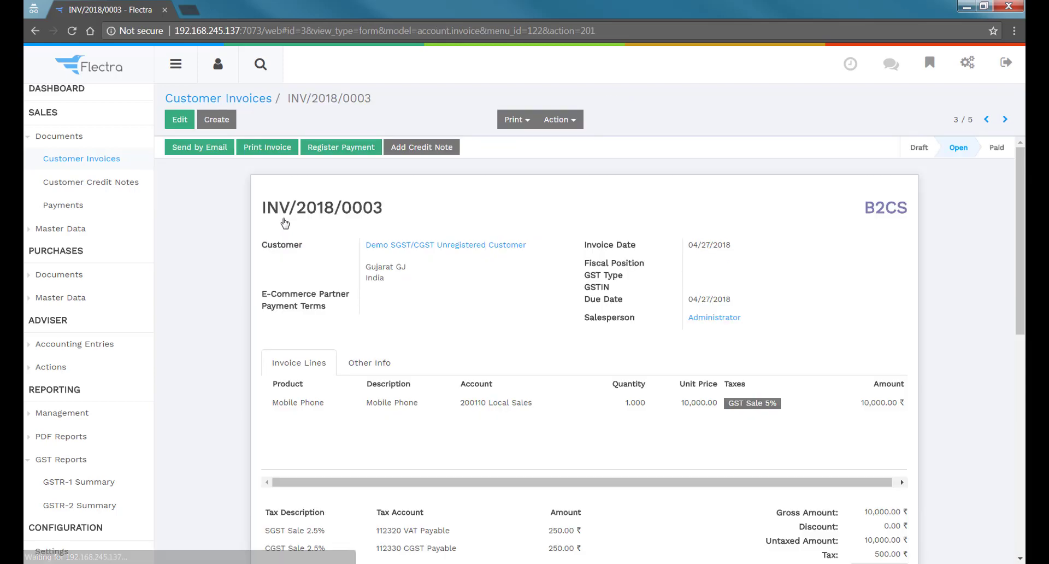
scroll(300, 226, down, 1)
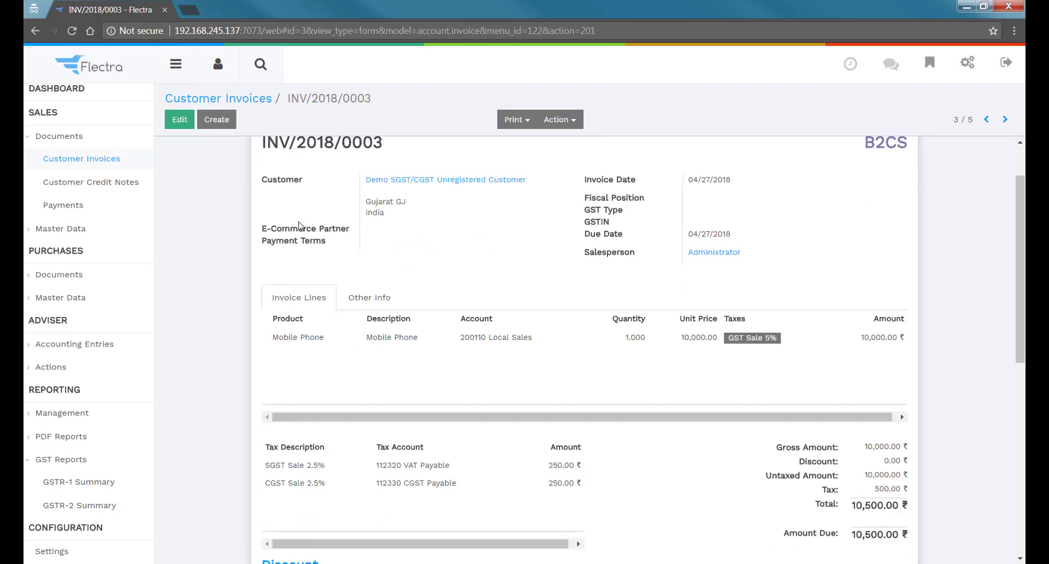
scroll(300, 225, up, 1)
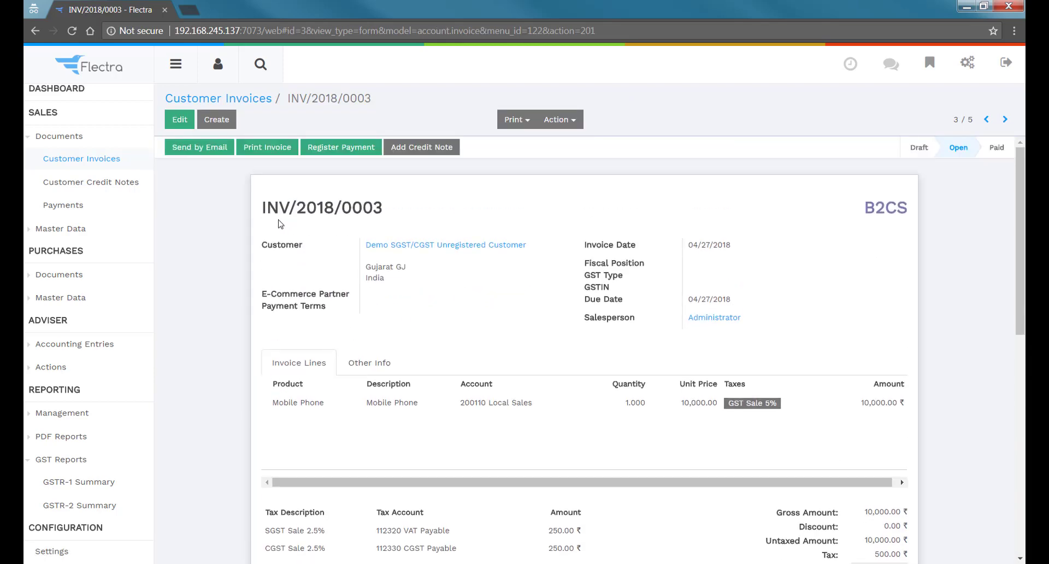
click(409, 147)
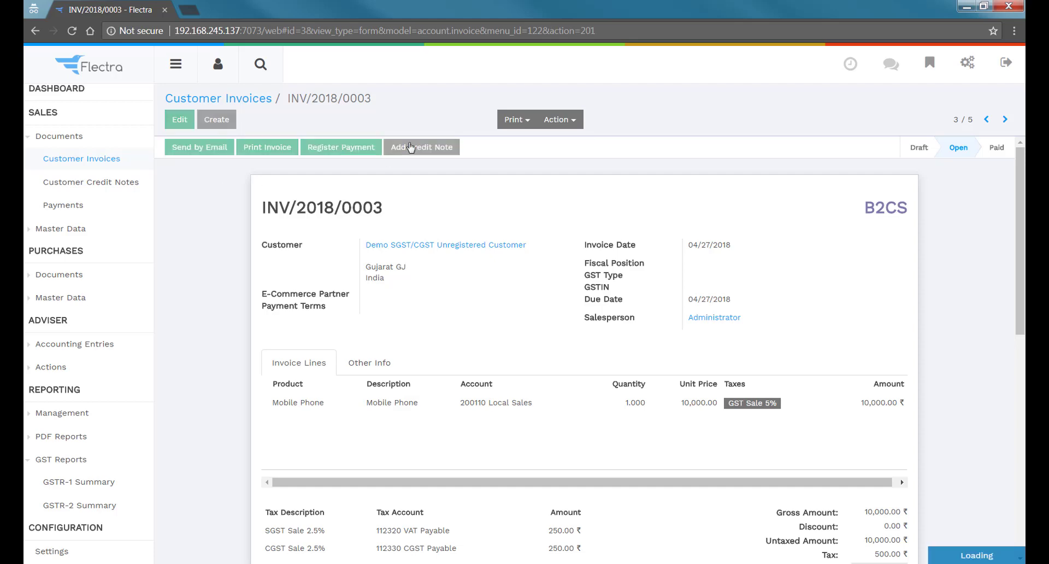
click(365, 220)
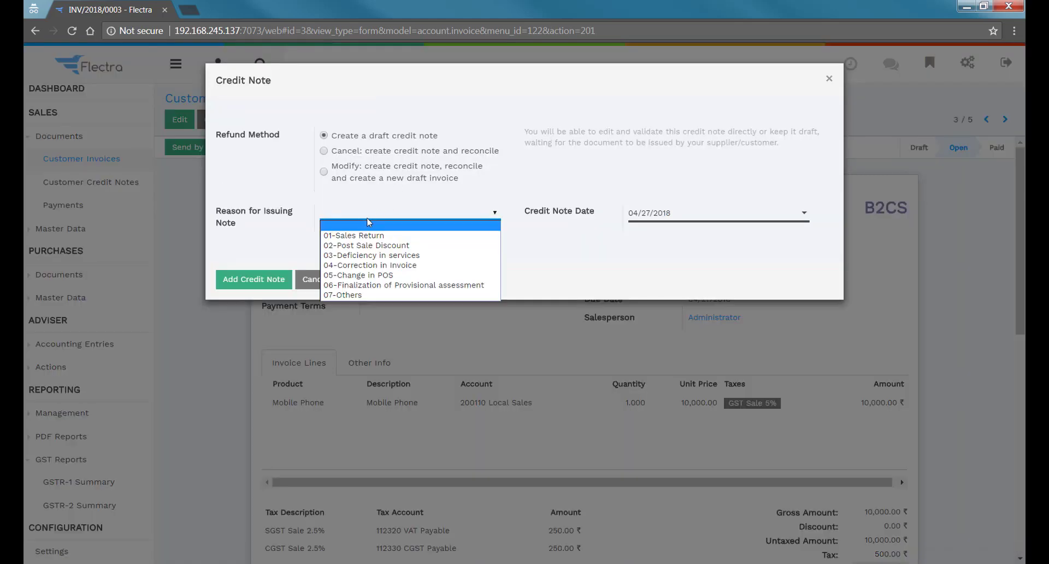
click(440, 237)
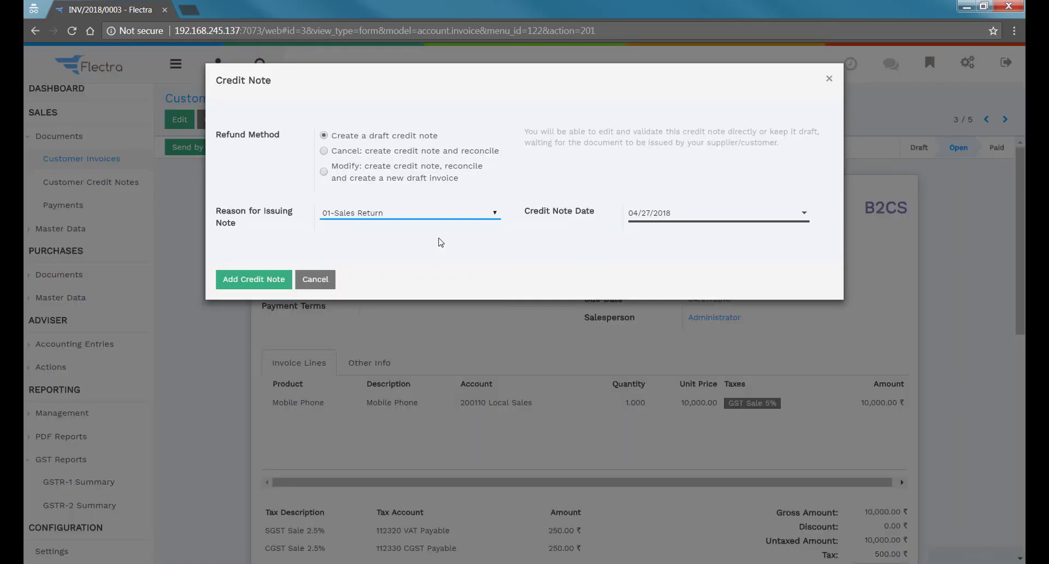
click(262, 280)
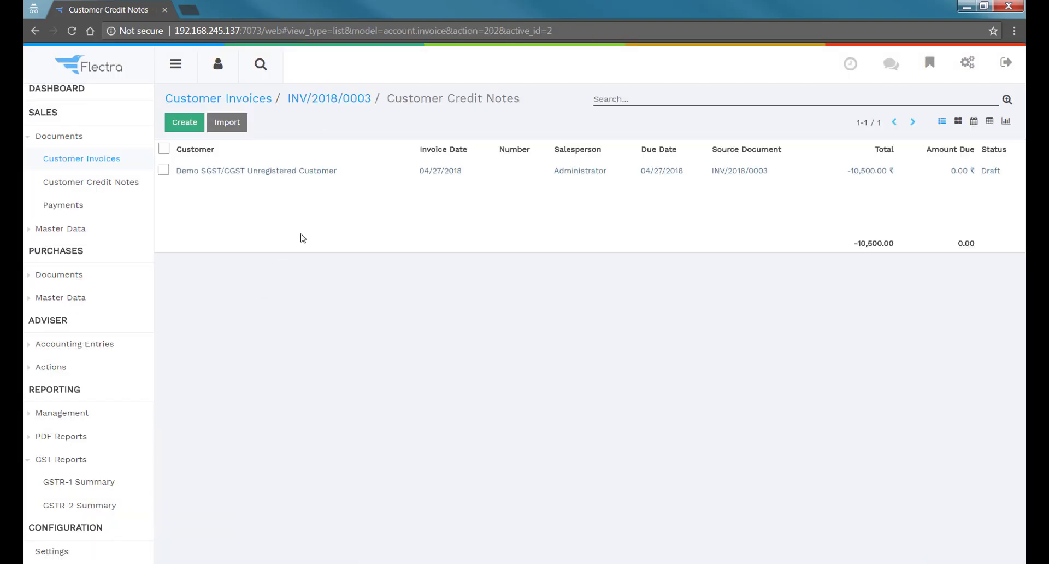
Open the draft sales return credit note, validate it, and review its taxes and amounts
click(306, 172)
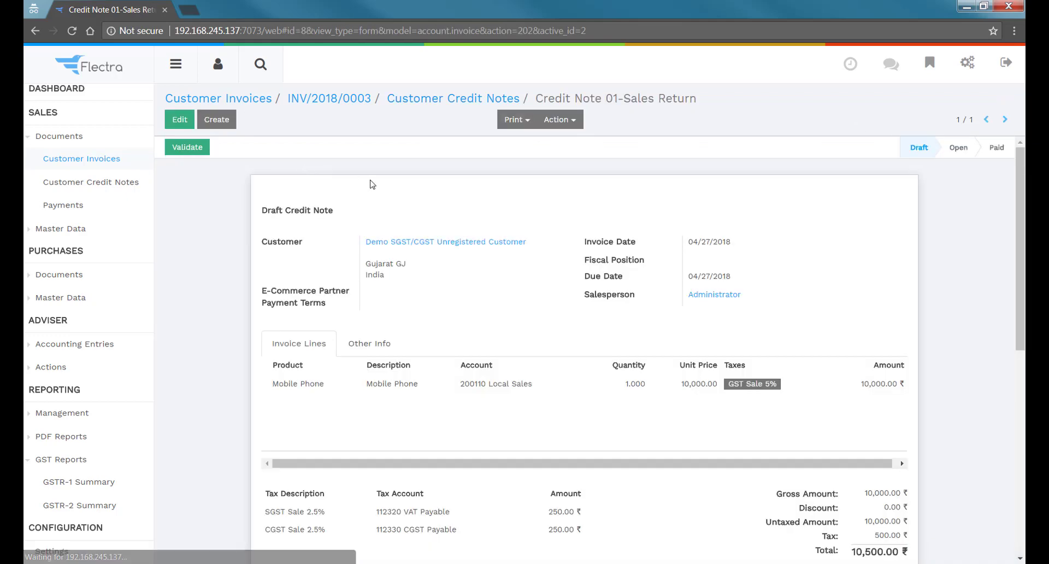
scroll(507, 342, down, 5)
scroll(509, 342, up, 5)
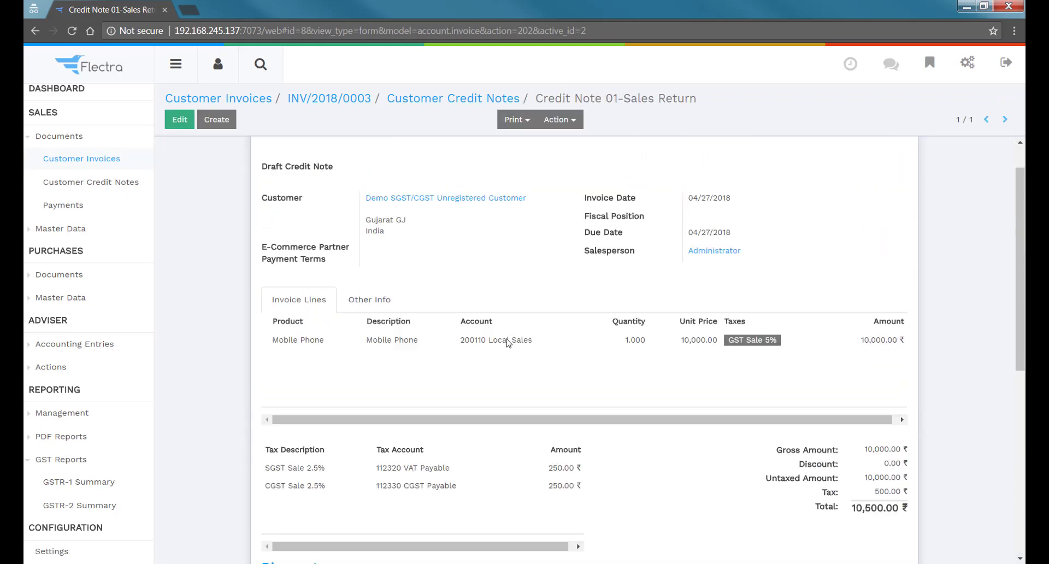
click(187, 147)
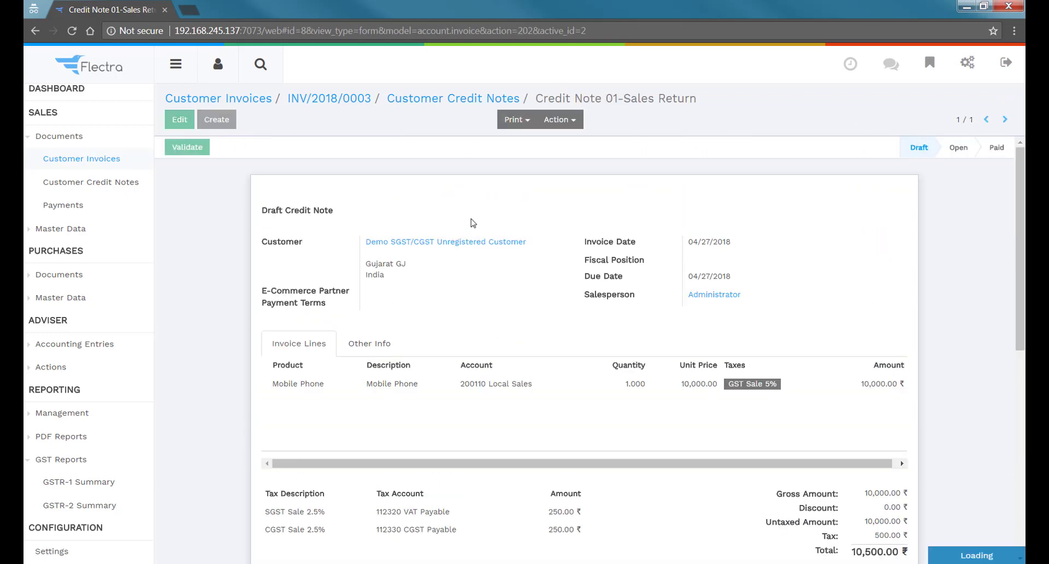
scroll(471, 222, down, 1)
scroll(473, 223, down, 4)
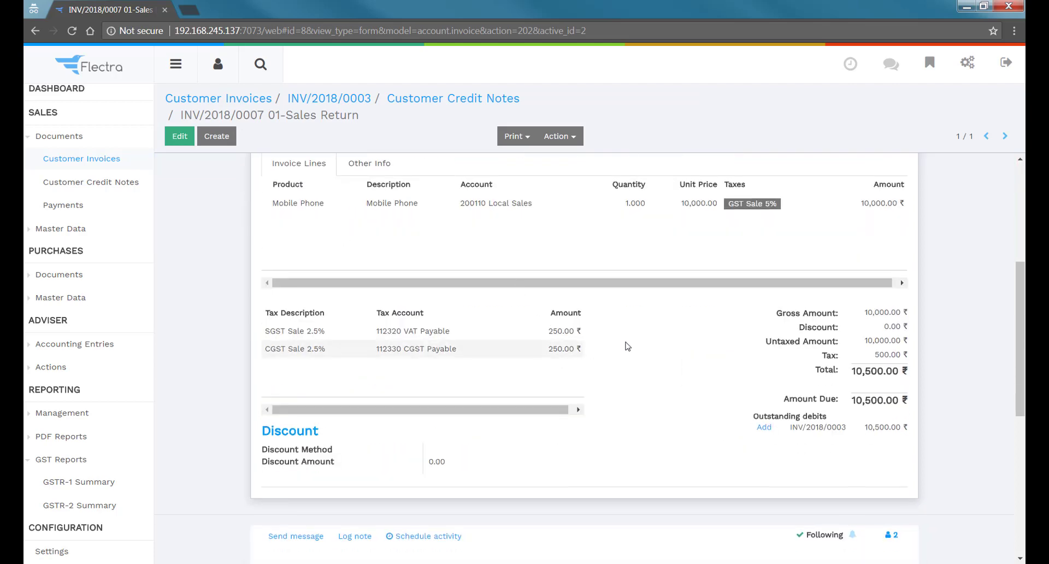
scroll(567, 352, up, 5)
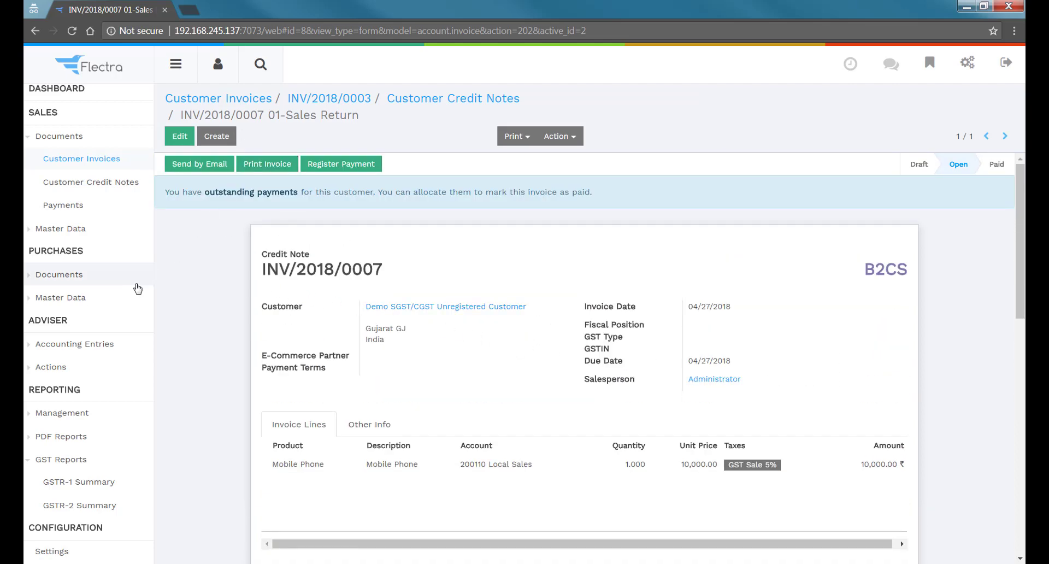
Open the Credit/Debit Notes(Unregistered) - 9B section of the GSTR-1 summary and expand the product details of the 10% rate entry
scroll(125, 317, down, 1)
click(80, 416)
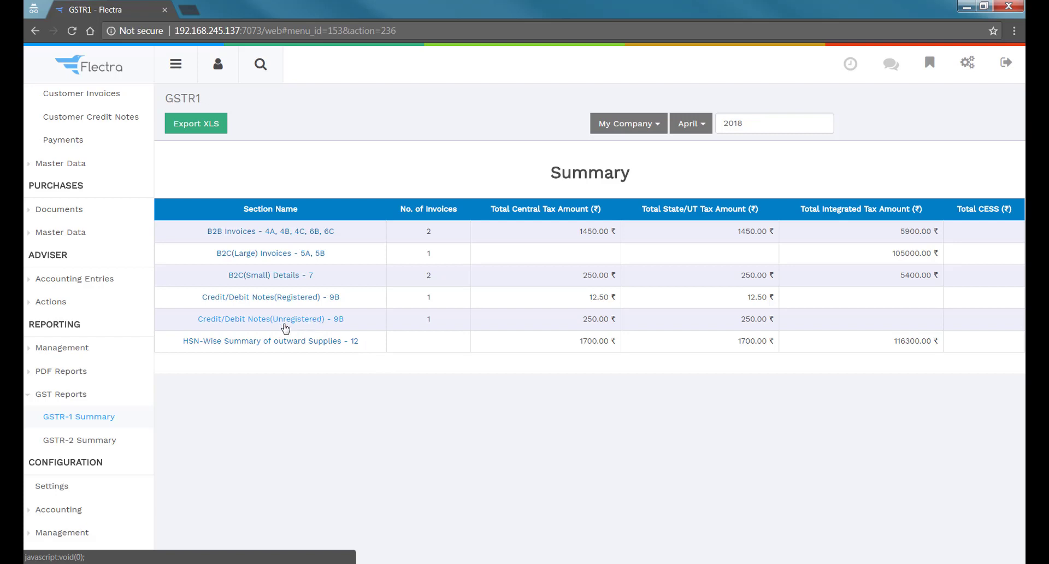
click(344, 322)
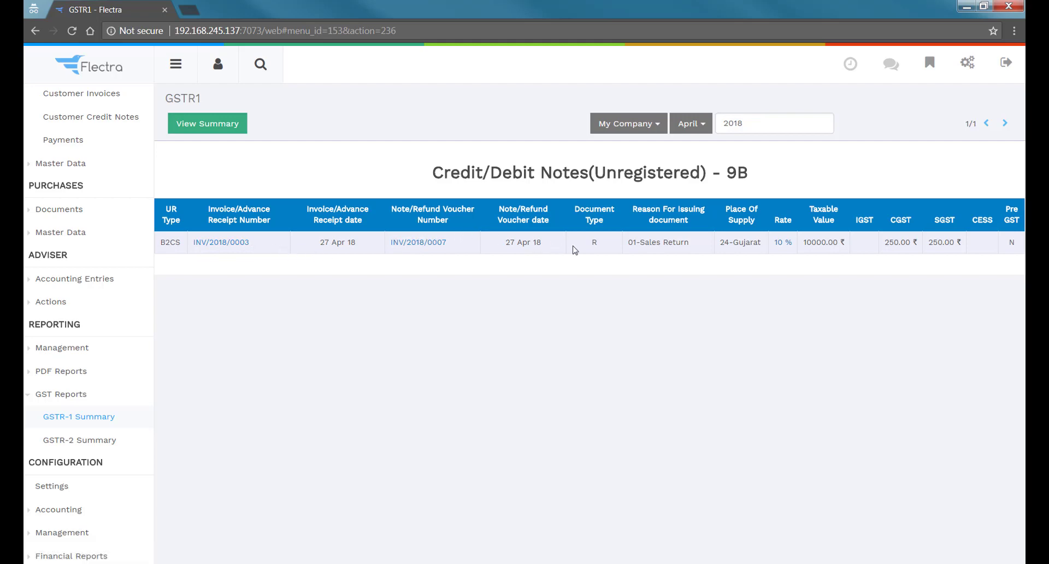
click(791, 244)
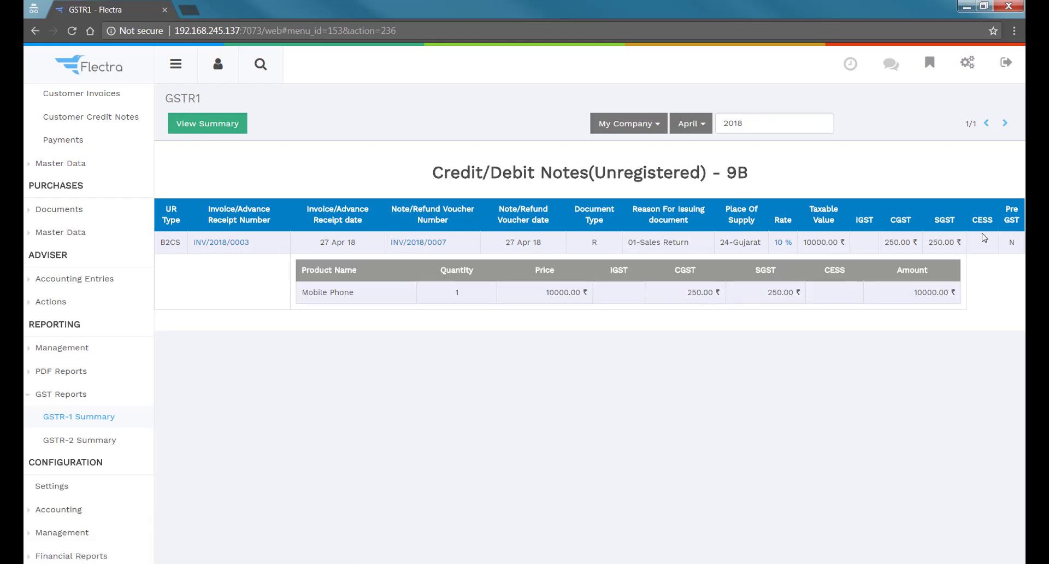
triple_click(569, 170)
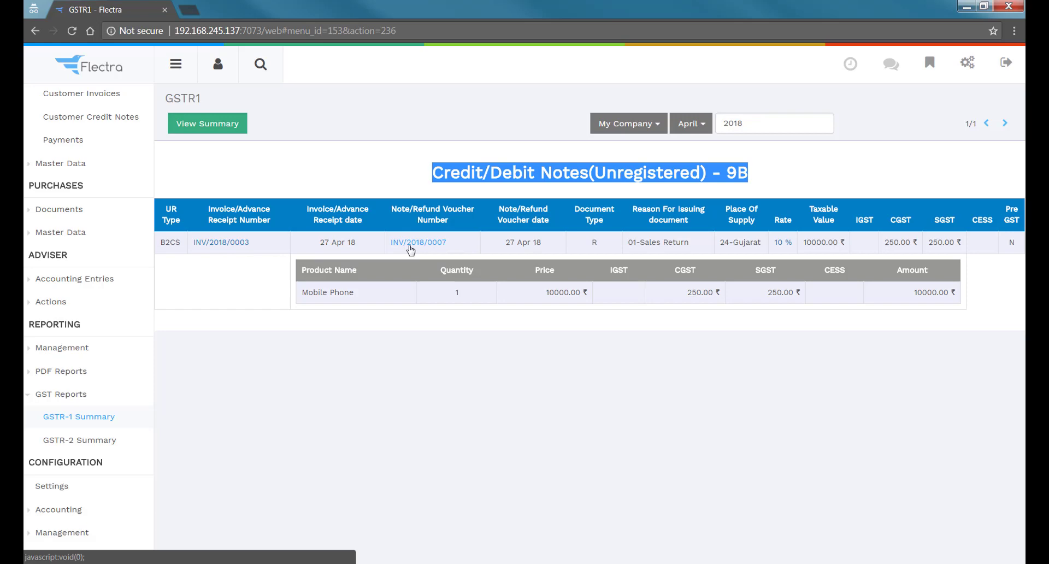
Return to the GSTR-1 summary, export it as an XLS file, and open the downloaded workbook in Excel
click(248, 406)
click(202, 128)
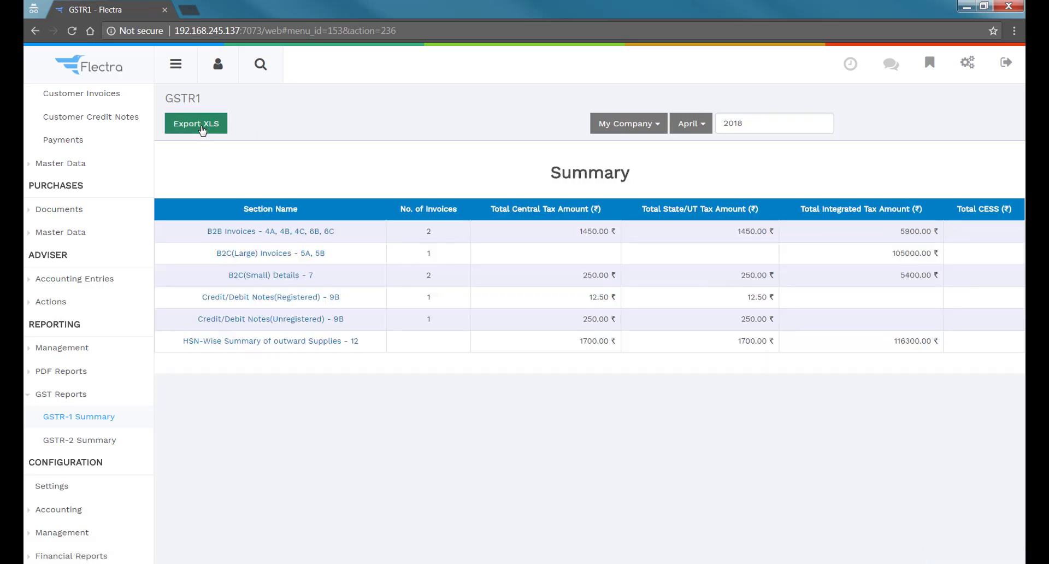
click(202, 128)
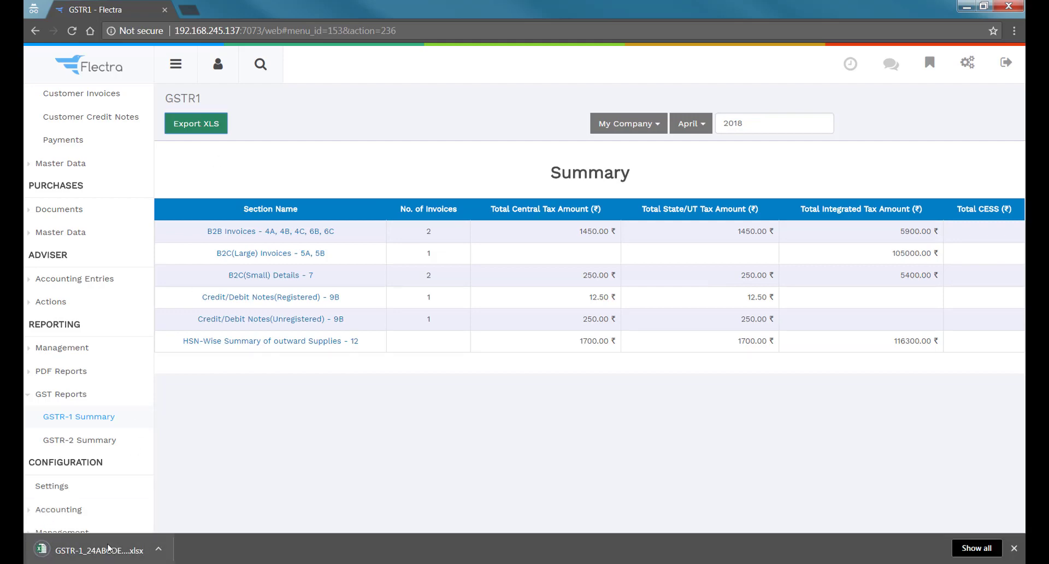
click(109, 548)
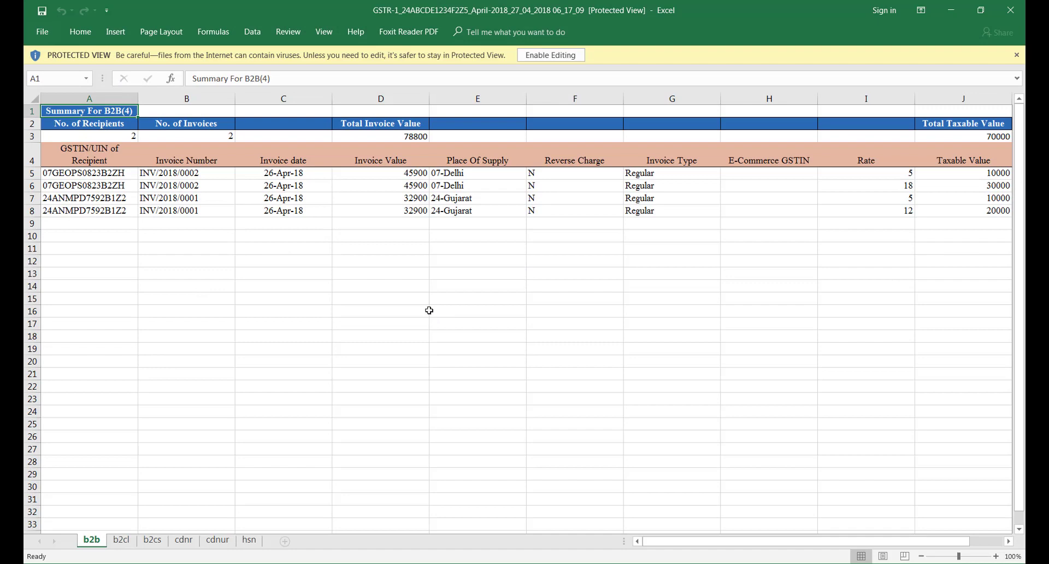
Review the cdnr sheet's registered credit note entry, checking the recipient GSTIN, invoice number and reason for issuing the document
click(183, 540)
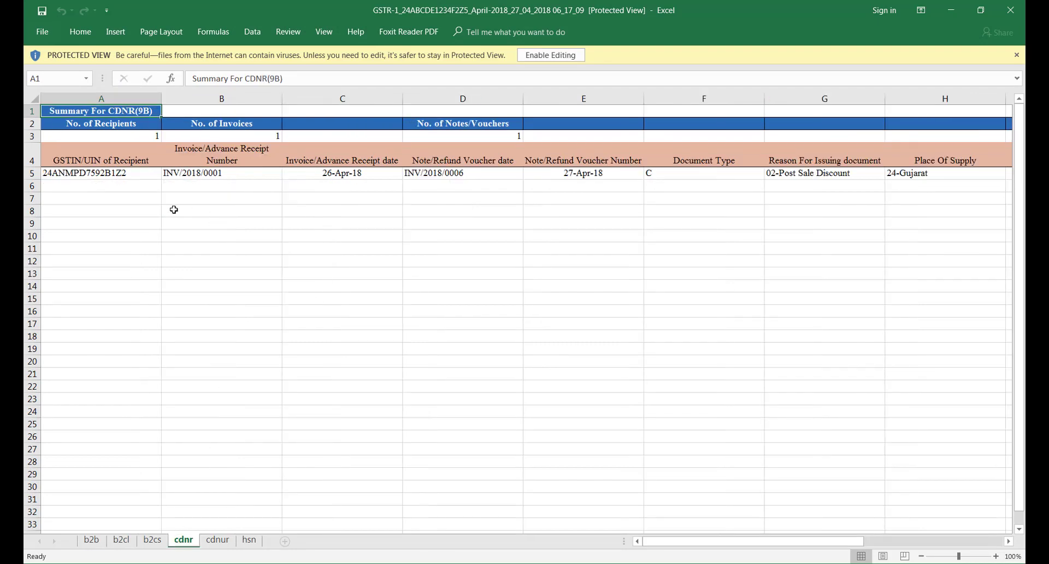
click(132, 172)
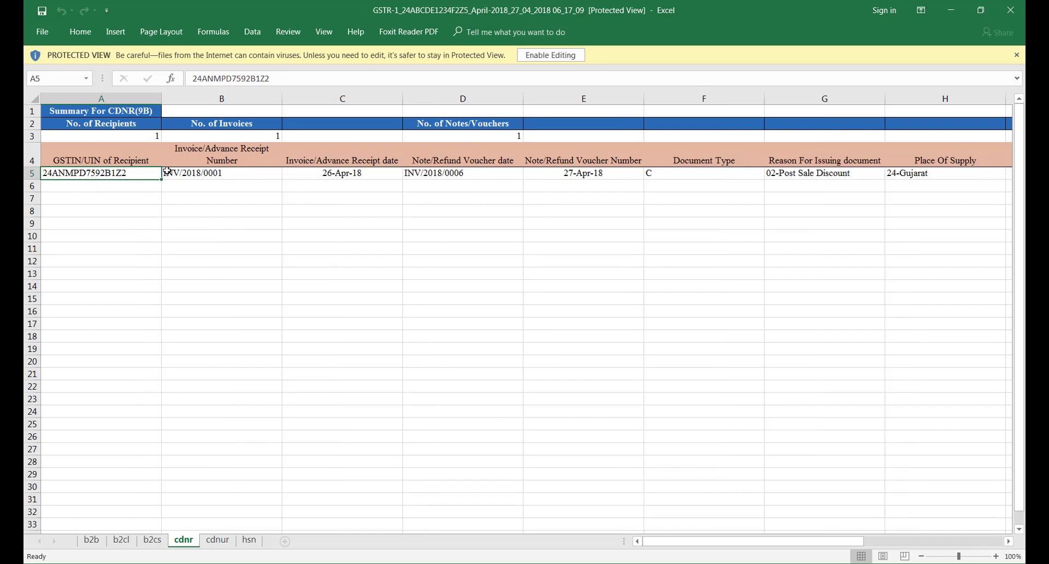
click(195, 174)
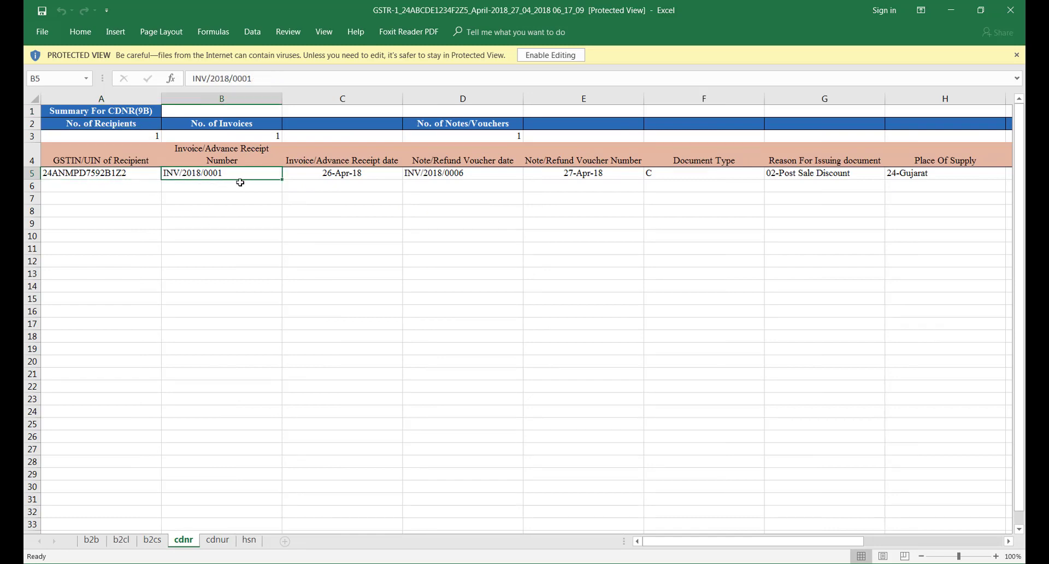
click(868, 176)
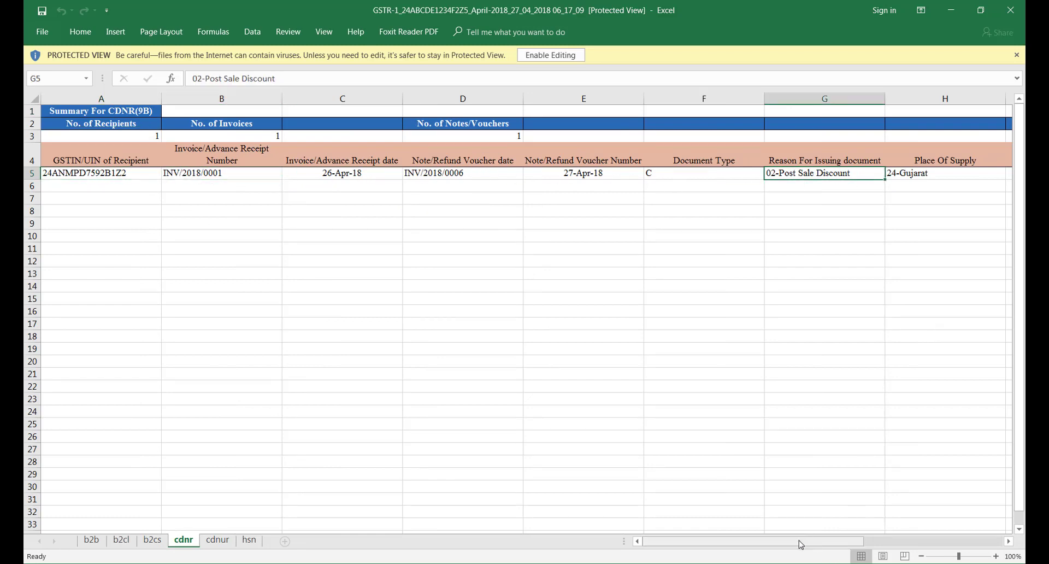
drag(799, 542, 771, 546)
Review the cdnur sheet's unregistered credit note entry, checking the UR type, note/refund voucher value and taxable value
click(210, 541)
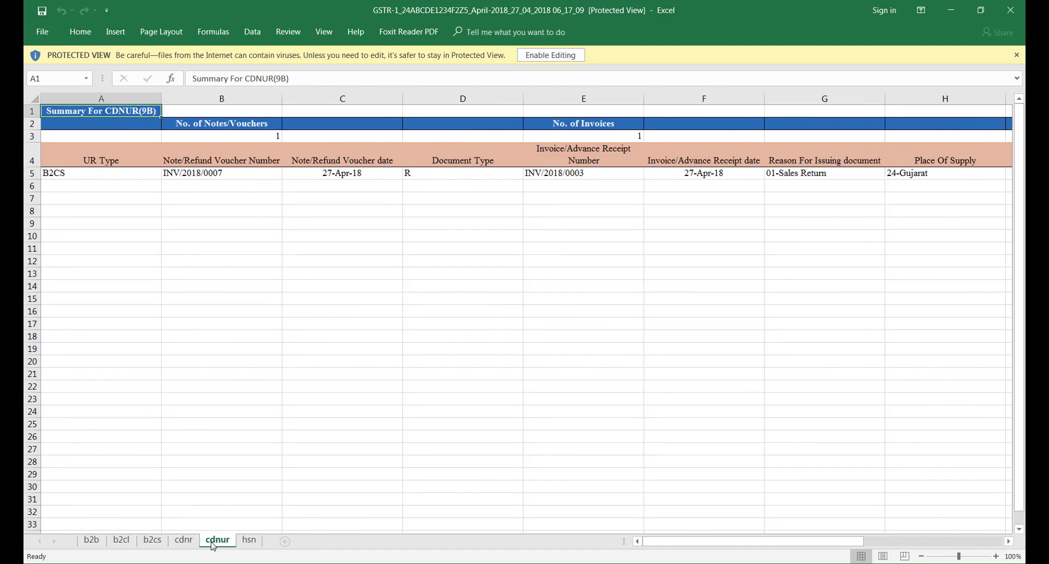
click(85, 172)
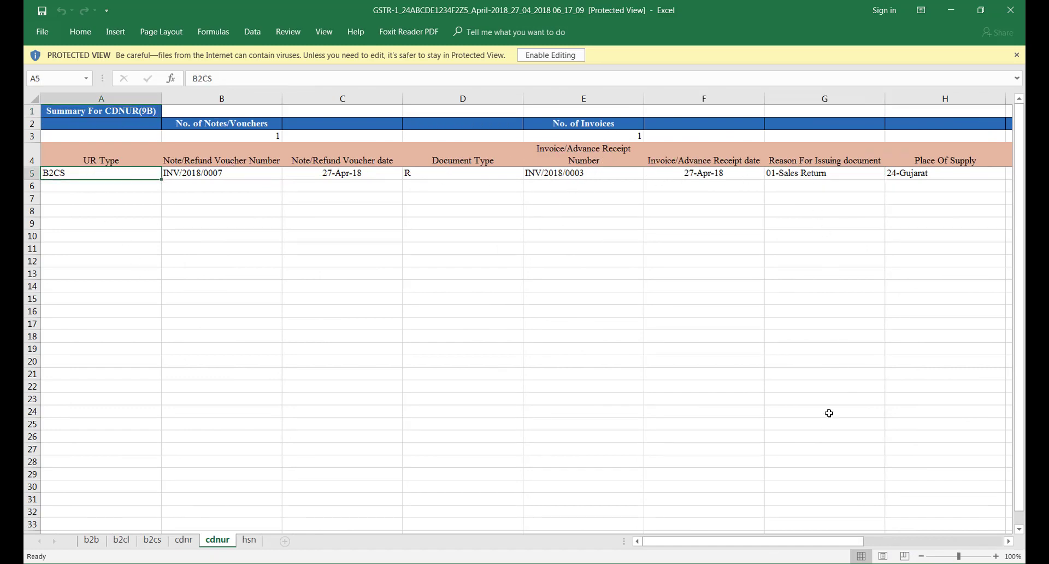
drag(737, 546, 842, 546)
drag(846, 548, 887, 554)
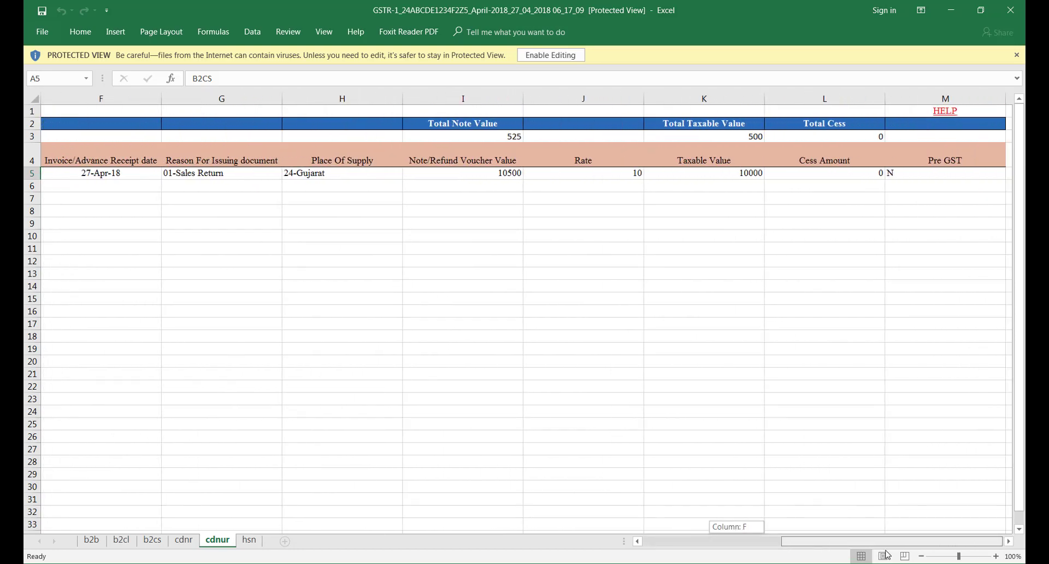
click(495, 175)
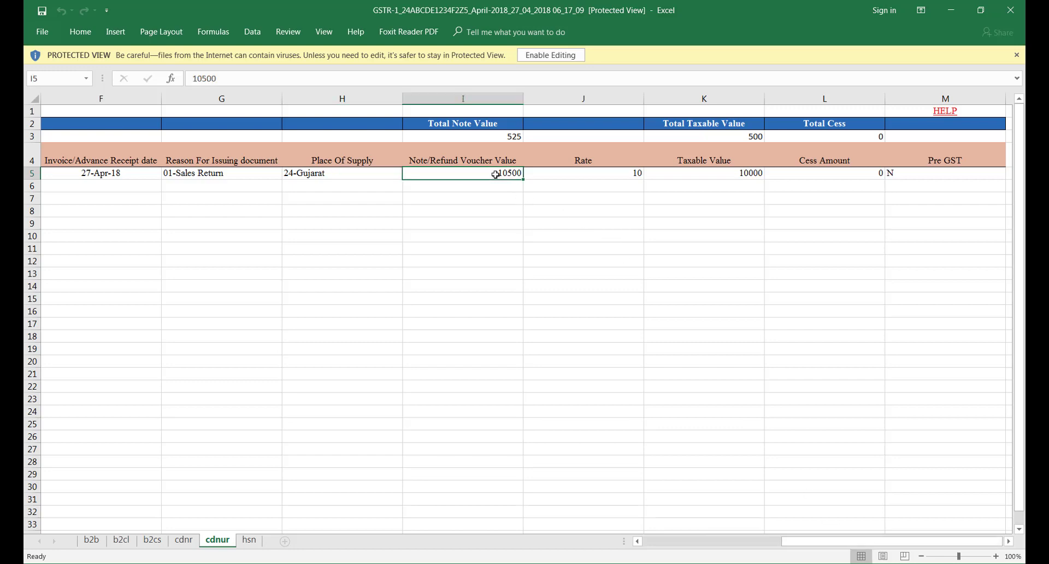
click(729, 172)
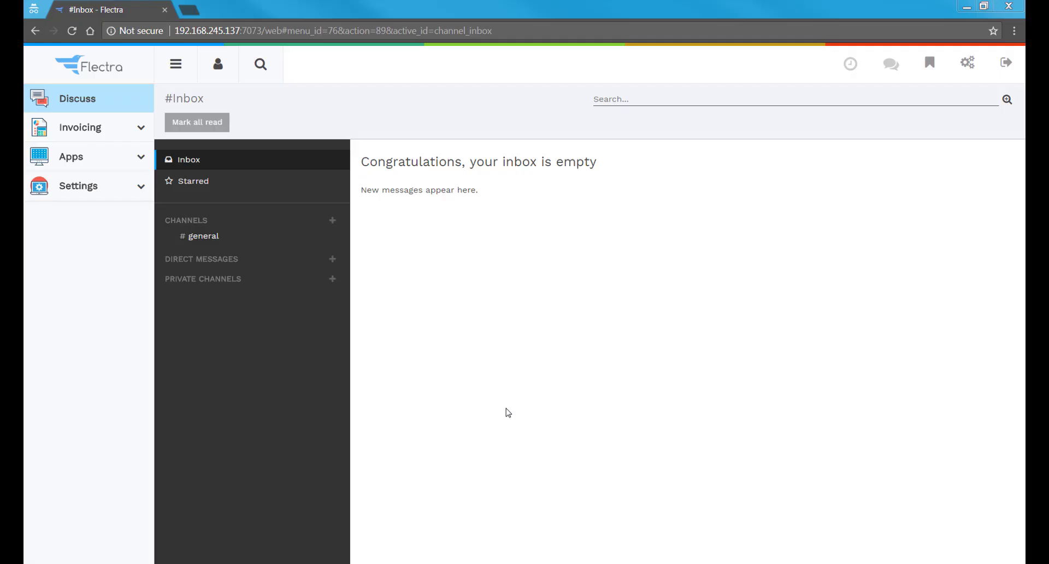
Start a new vendor record of type Company in the Invoicing purchases master data, named Demo B2B Reg. Supplier
click(142, 129)
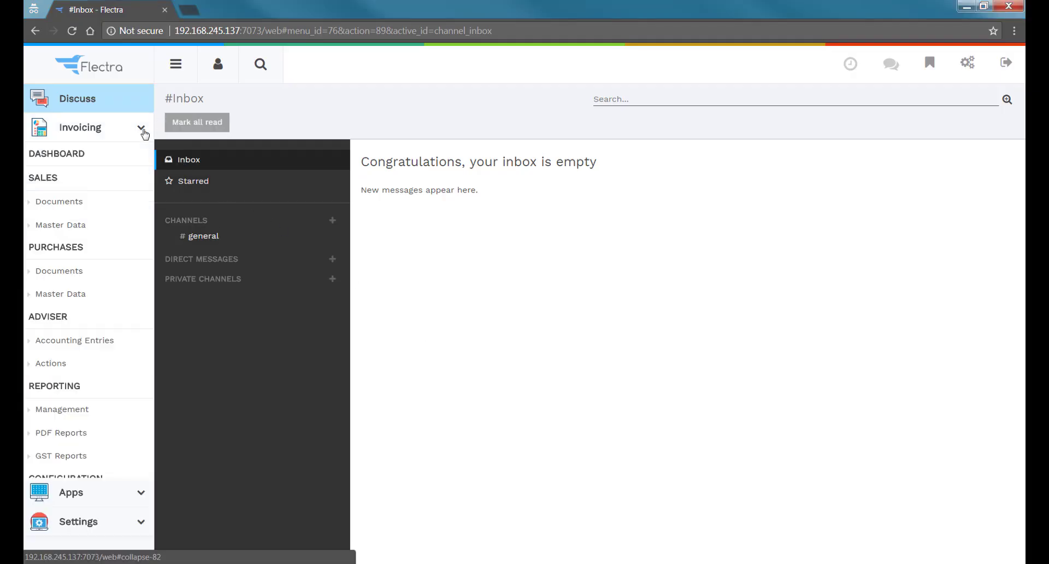
click(78, 296)
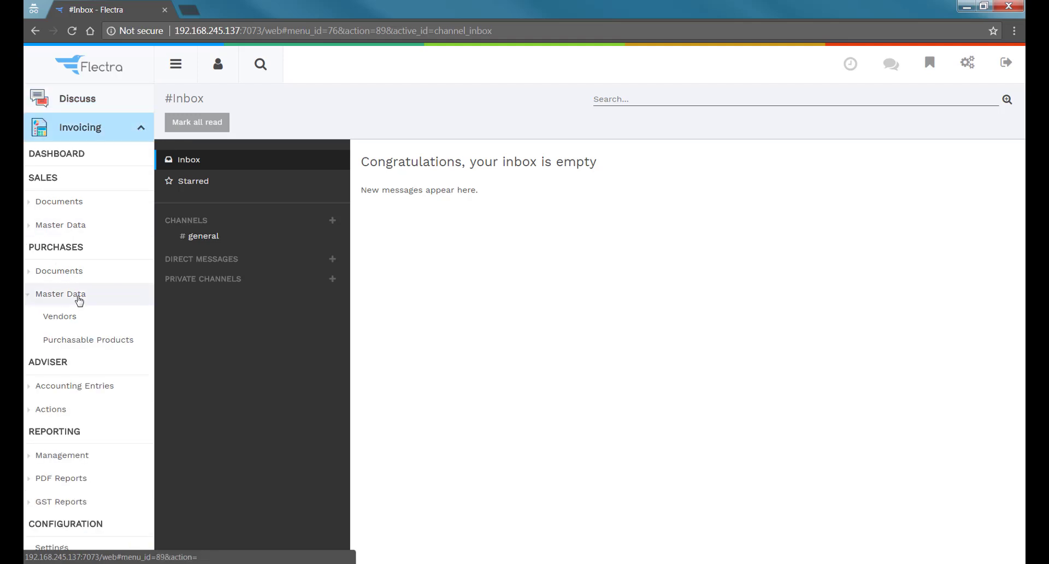
click(77, 317)
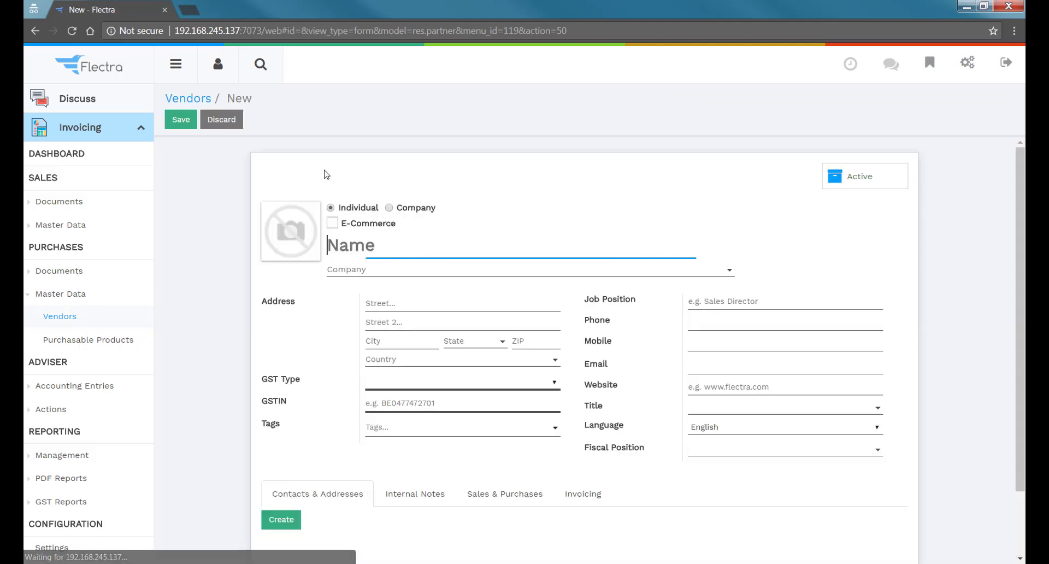
click(389, 208)
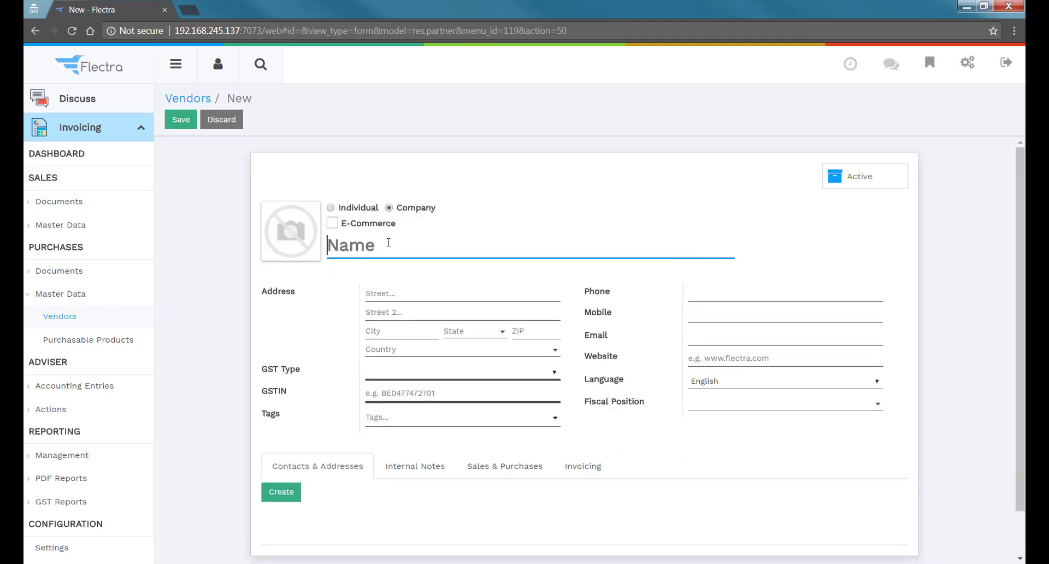
text(Demo B2B Re)
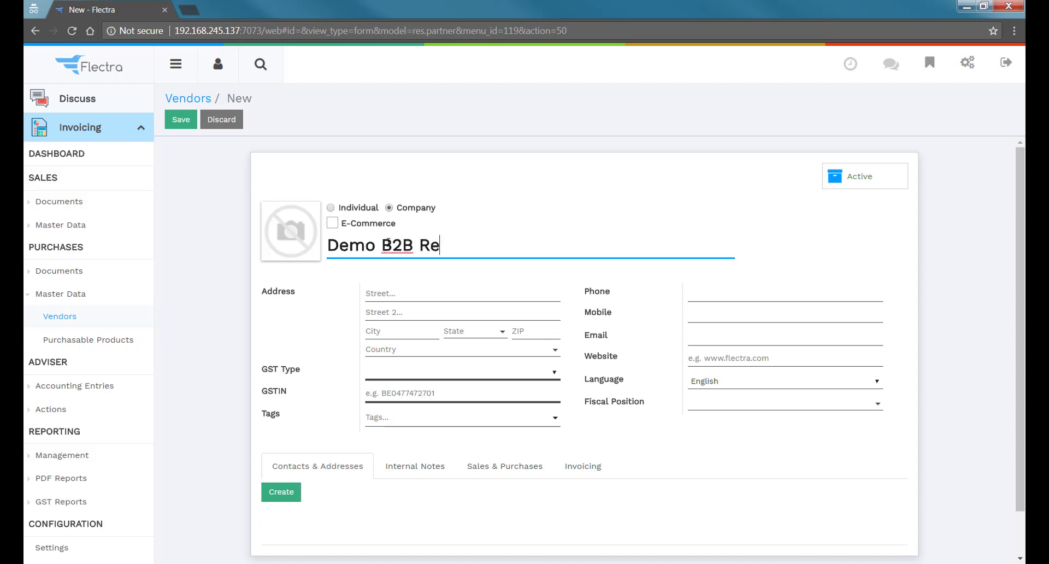
text(g. Supplier)
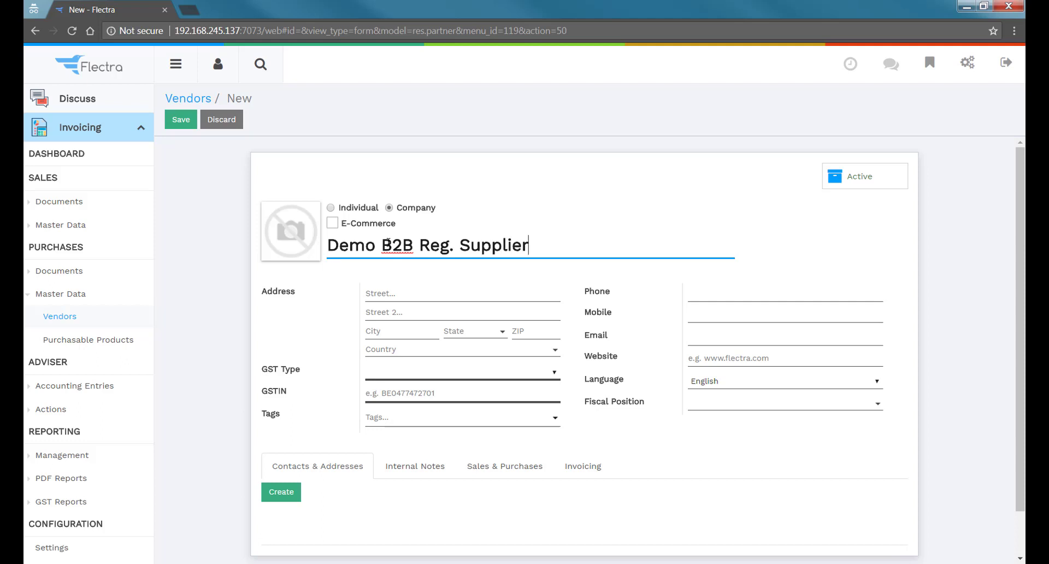
Set the registered supplier's country to India, state to Gujarat and GST type to Regular
click(394, 353)
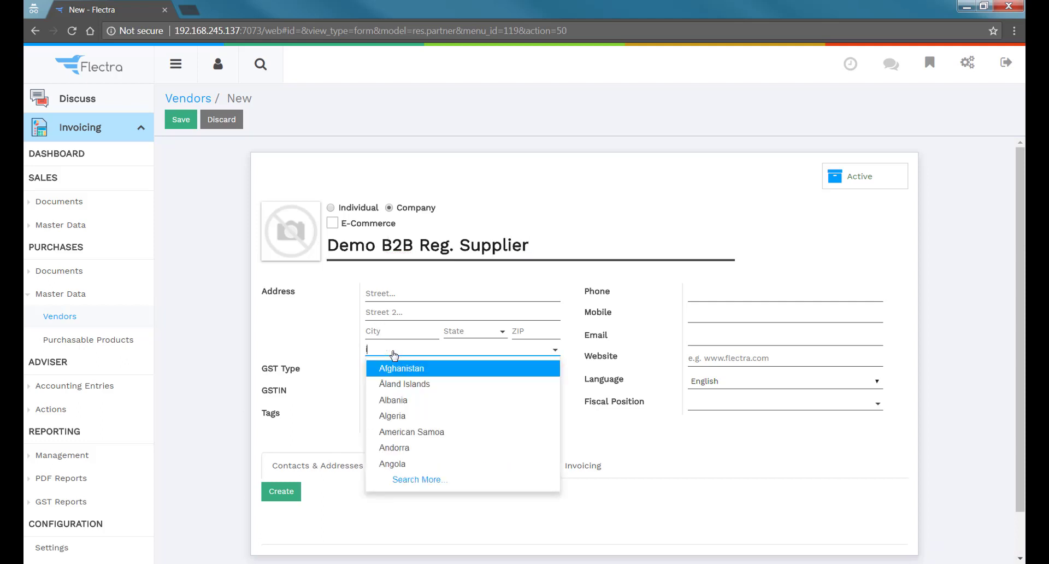
click(393, 384)
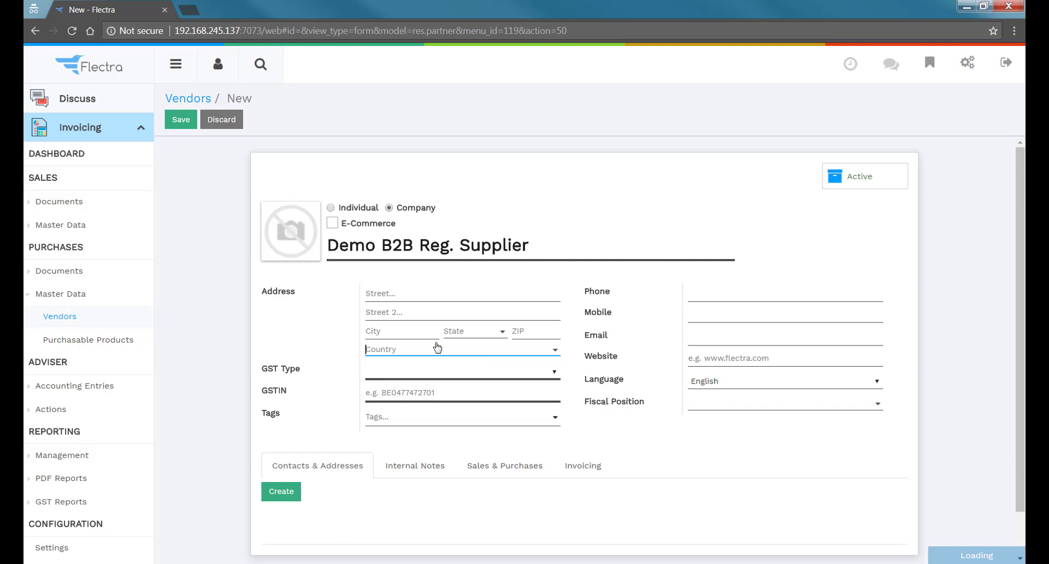
click(450, 335)
text(g)
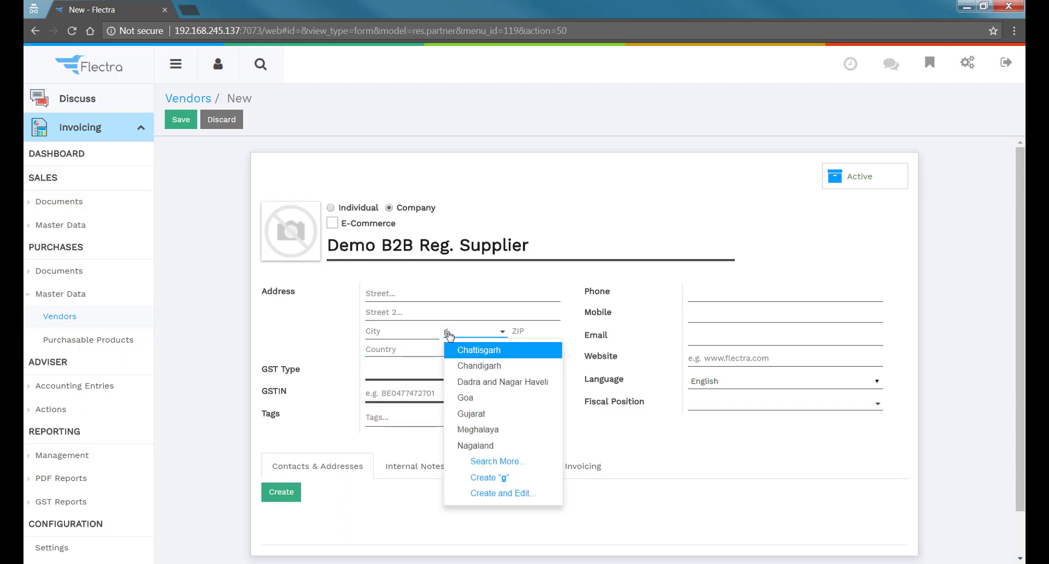
click(476, 414)
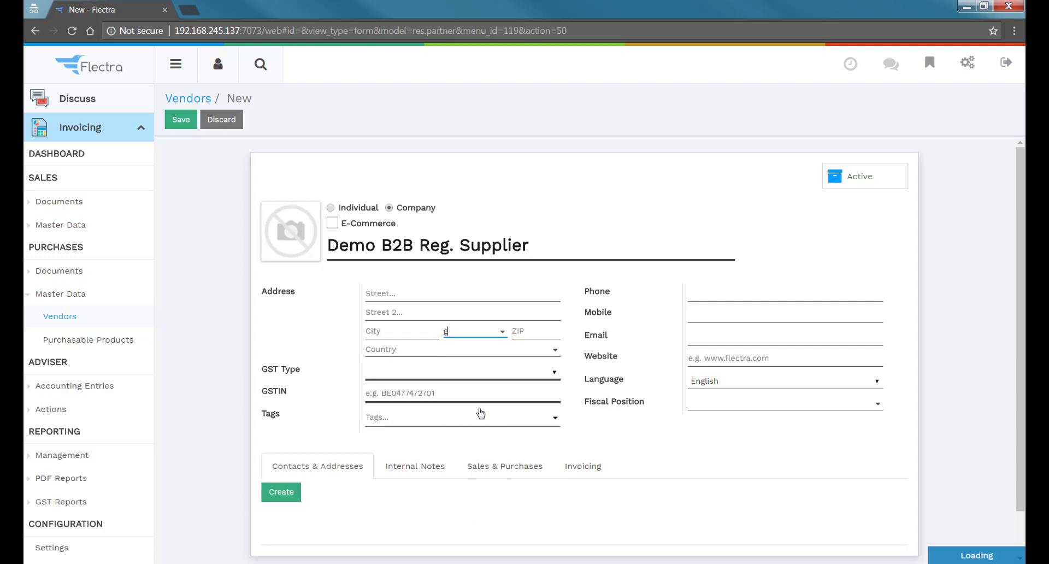
click(516, 374)
Enter the registered supplier's GSTIN and save the vendor record
click(453, 394)
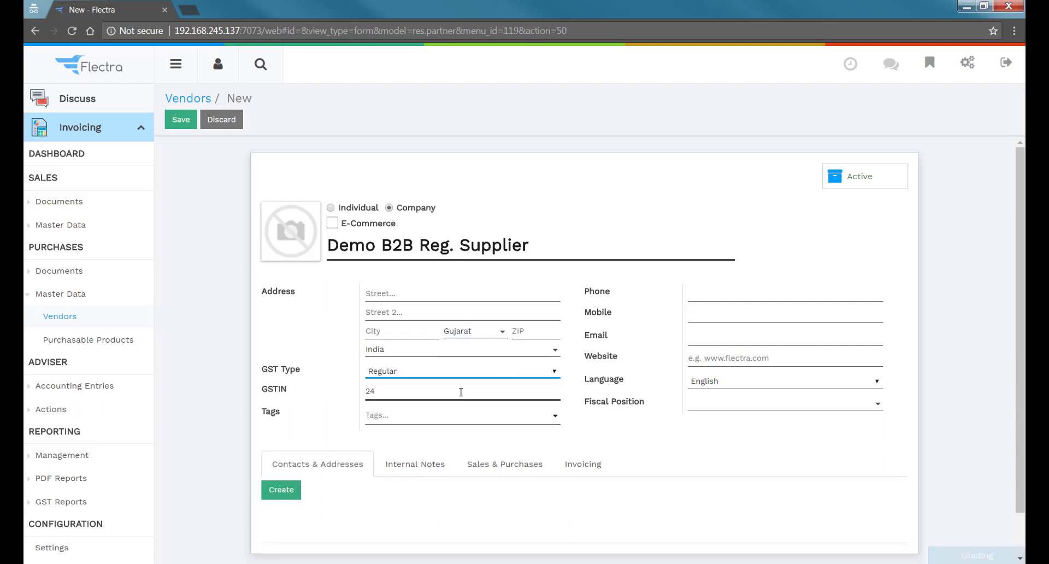
key(Tab)
text(24ANMPDFGH55678)
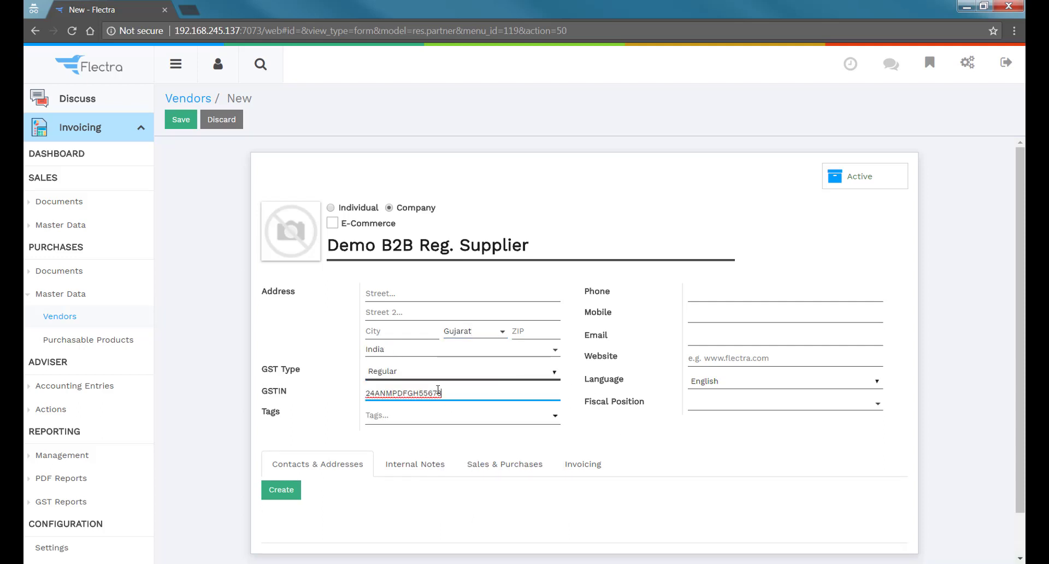
click(675, 452)
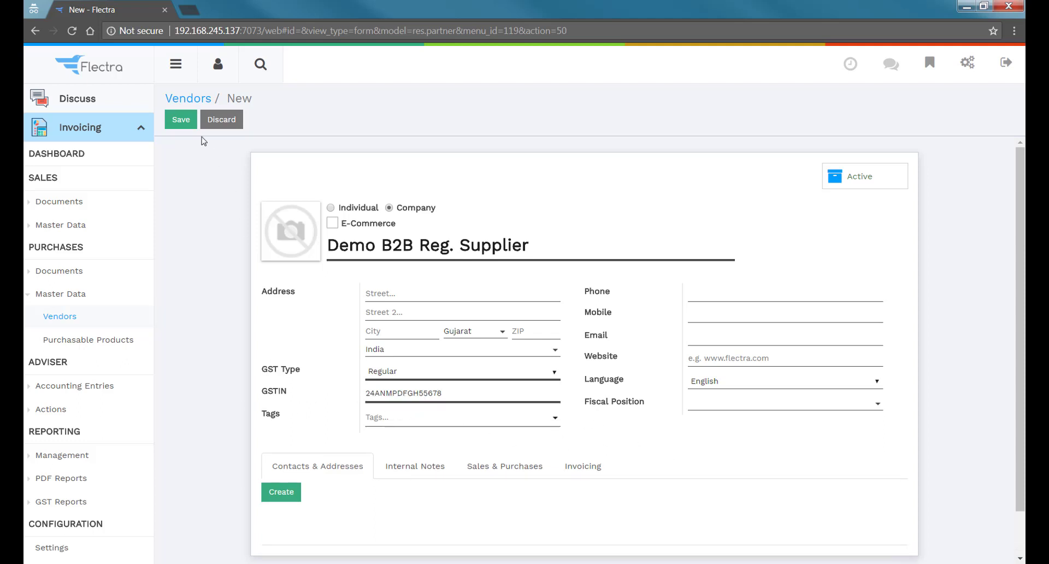
click(173, 125)
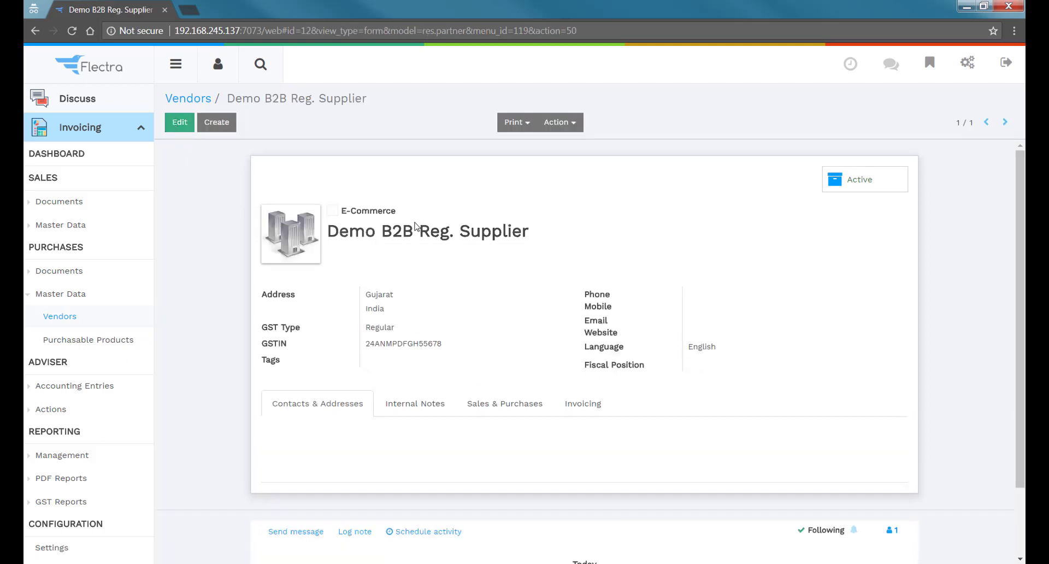
Start another vendor record of type Company, named Demo B2BUR Unregistered Supplier
click(226, 127)
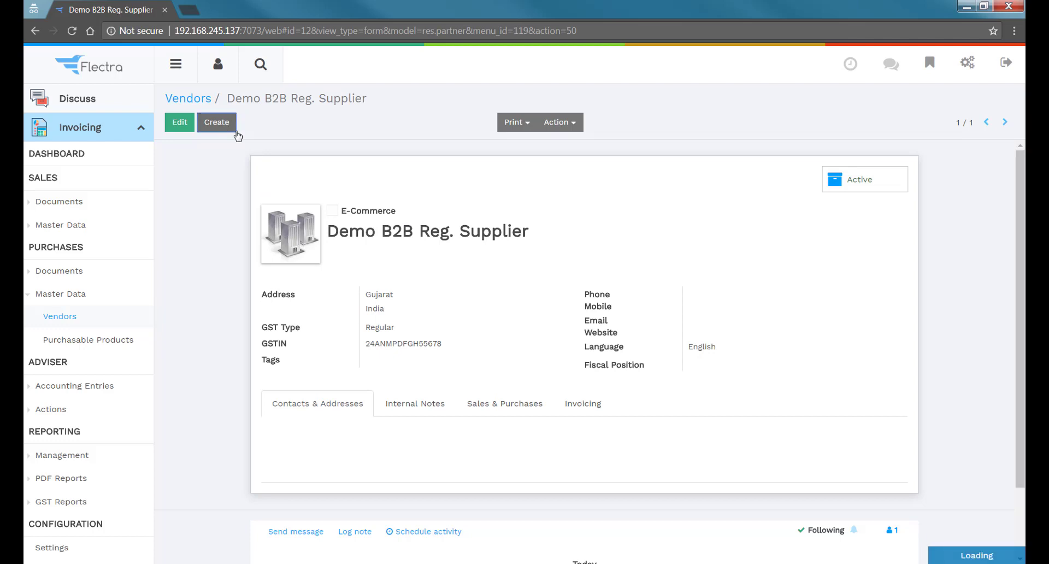
click(389, 210)
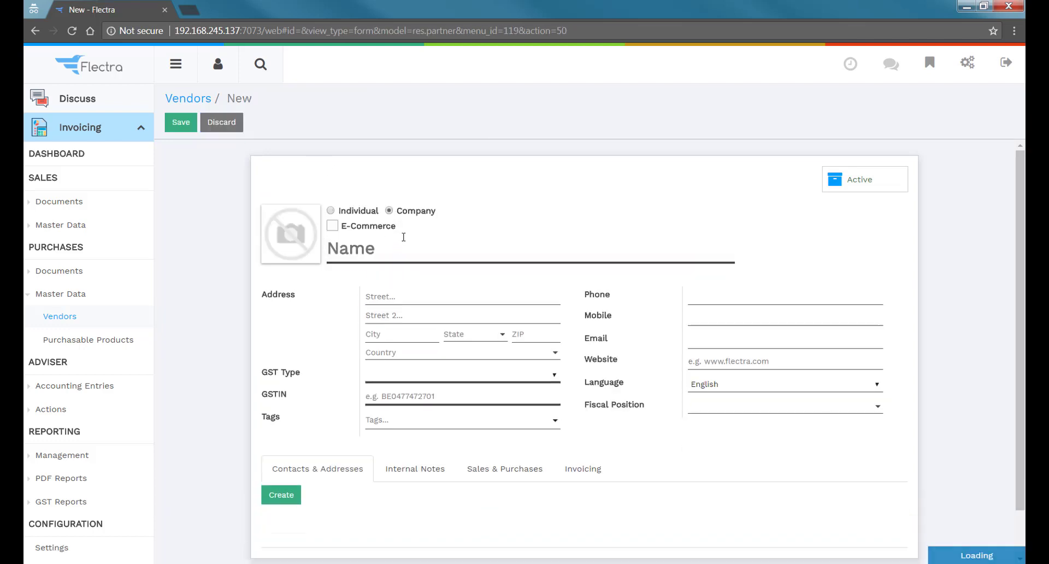
click(408, 246)
text(Demo )
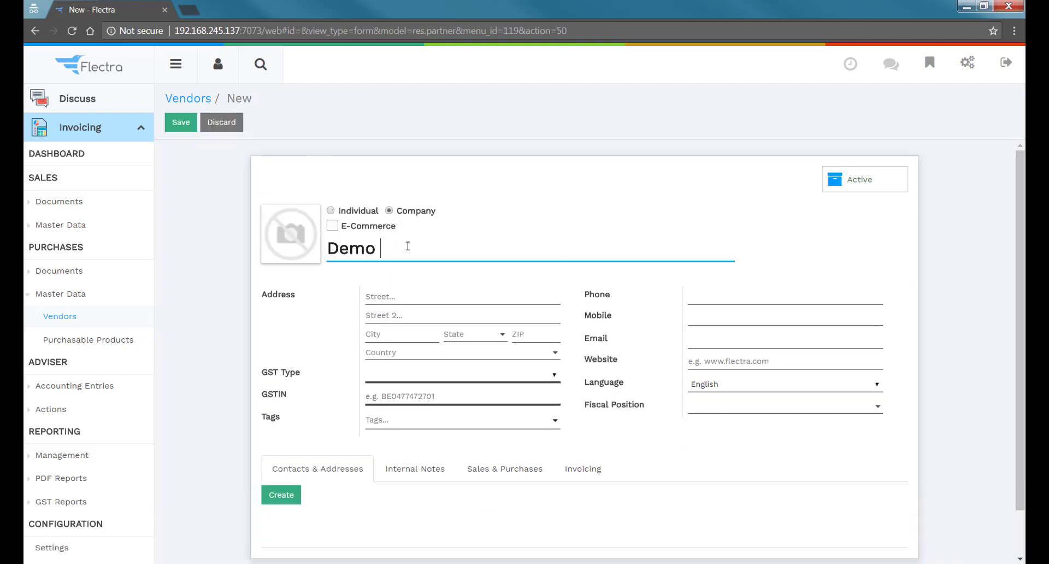
text(B2BUR Unregiste)
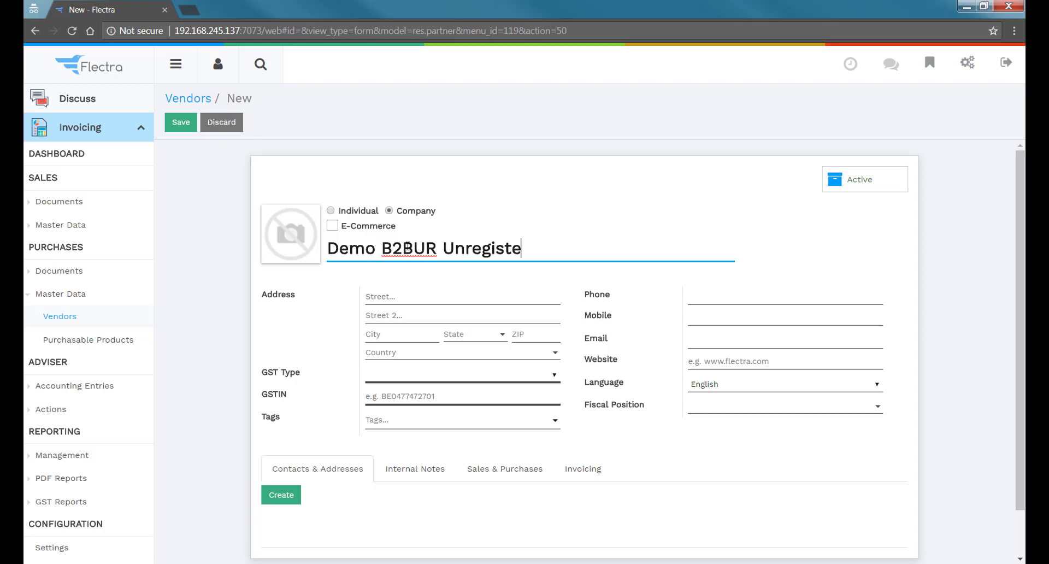
text(red Supp)
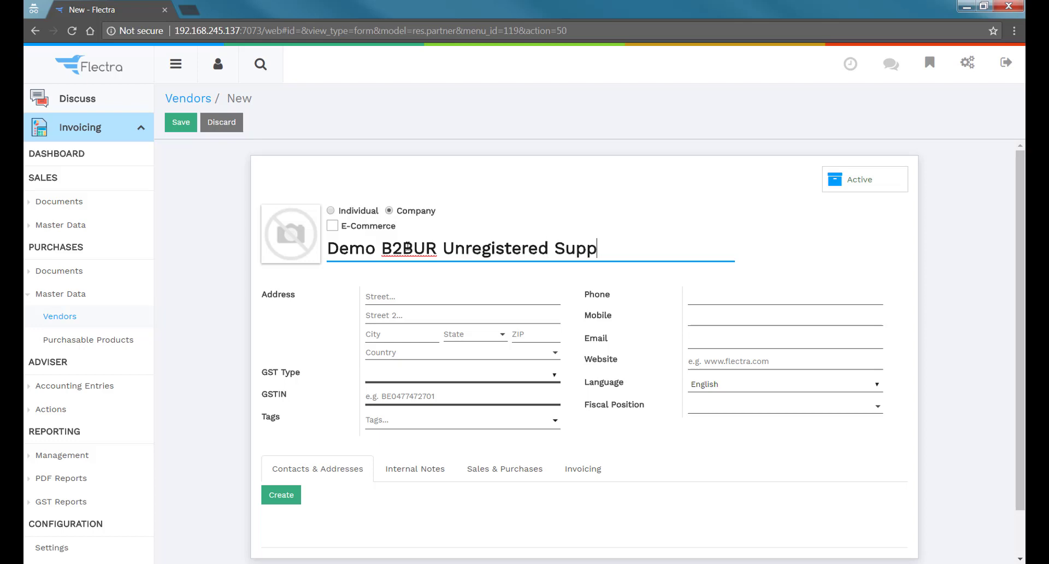
text(lier)
Set the unregistered supplier's country to India and state to Gujarat
click(450, 355)
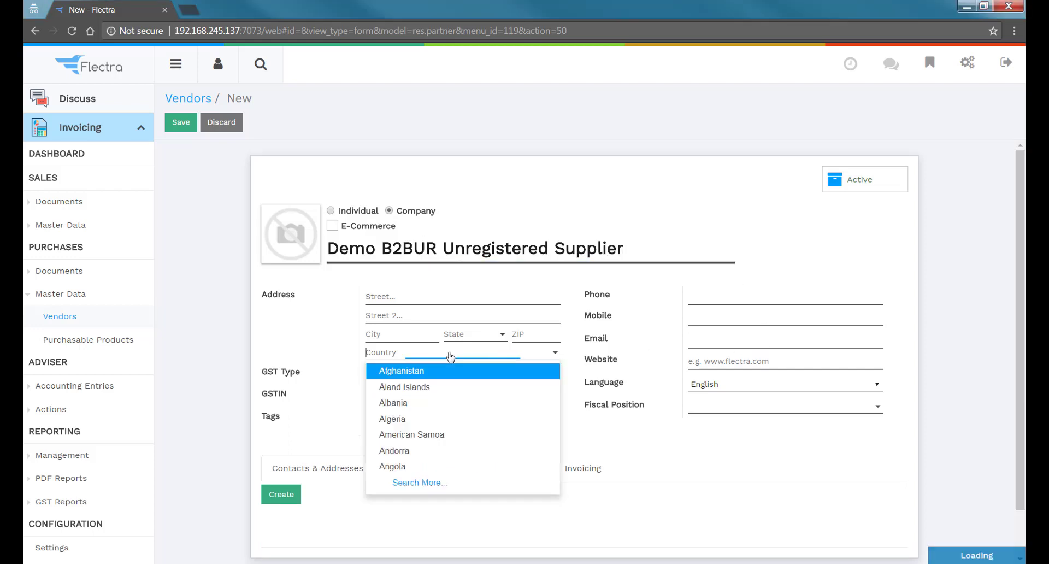
text(ind)
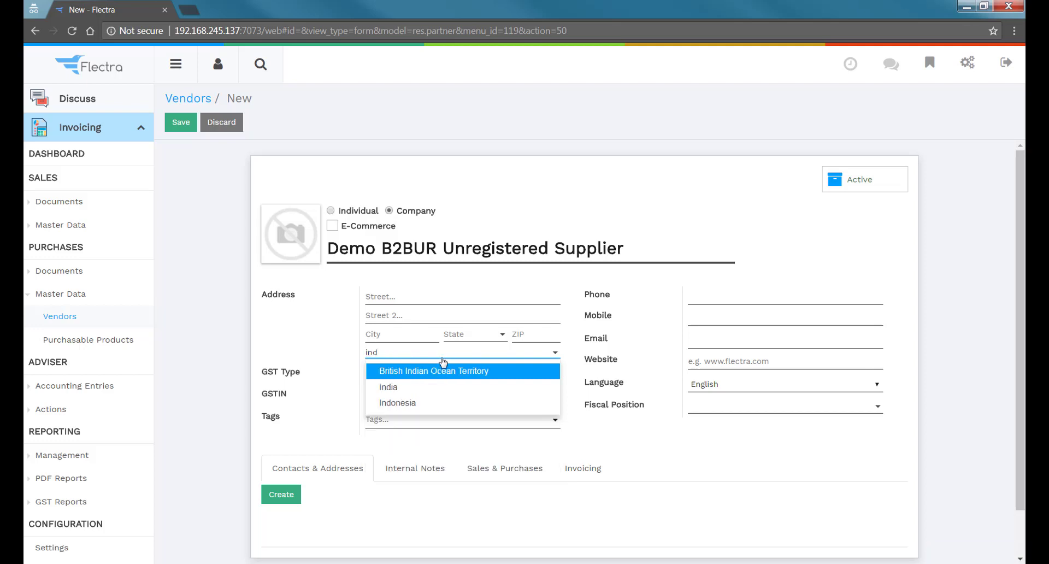
click(405, 388)
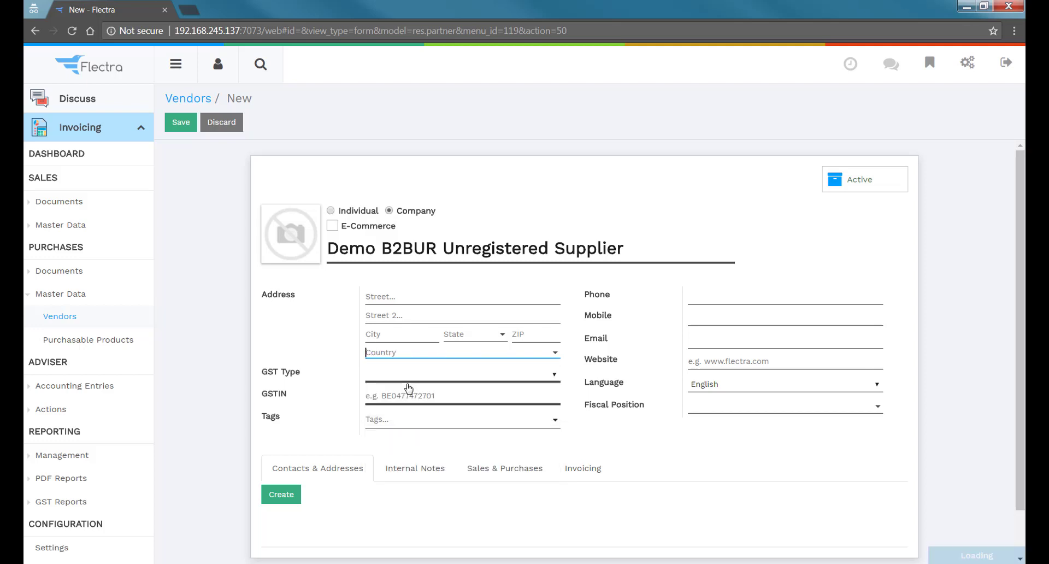
click(457, 335)
text(g)
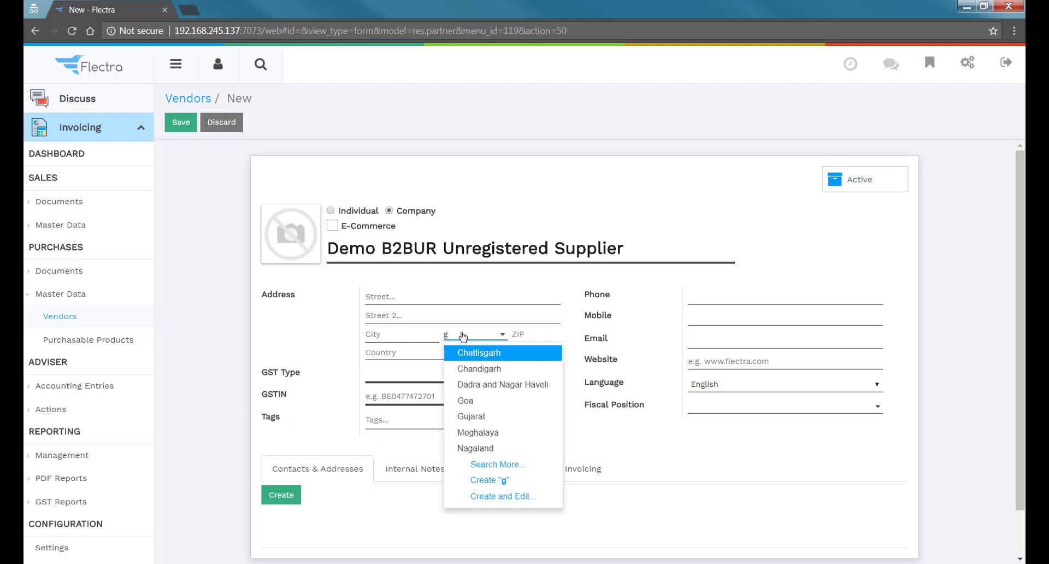
click(463, 420)
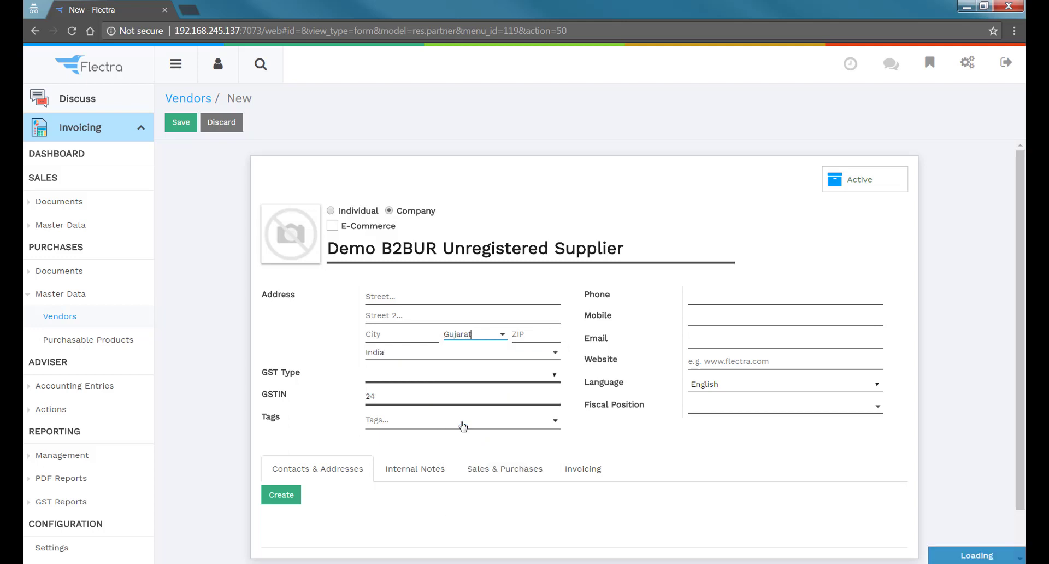
Set the supplier's GST type to Unregistered and save the vendor record
click(472, 377)
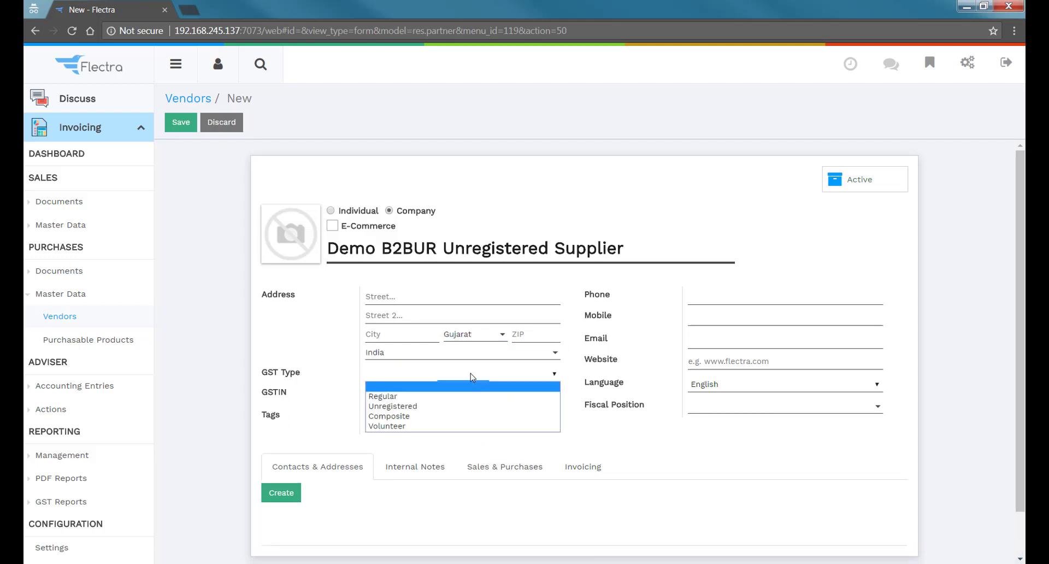
click(438, 407)
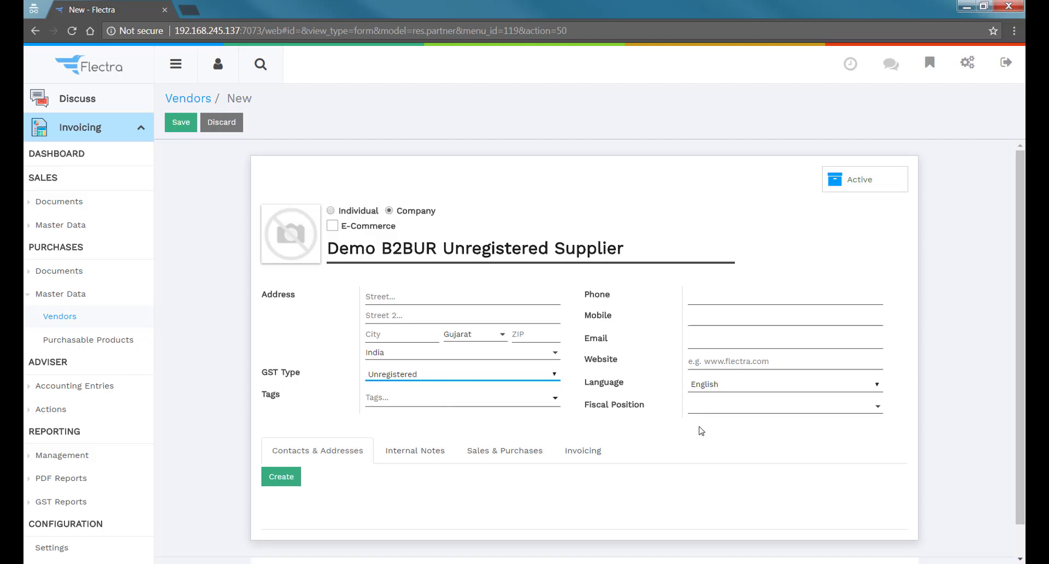
click(181, 122)
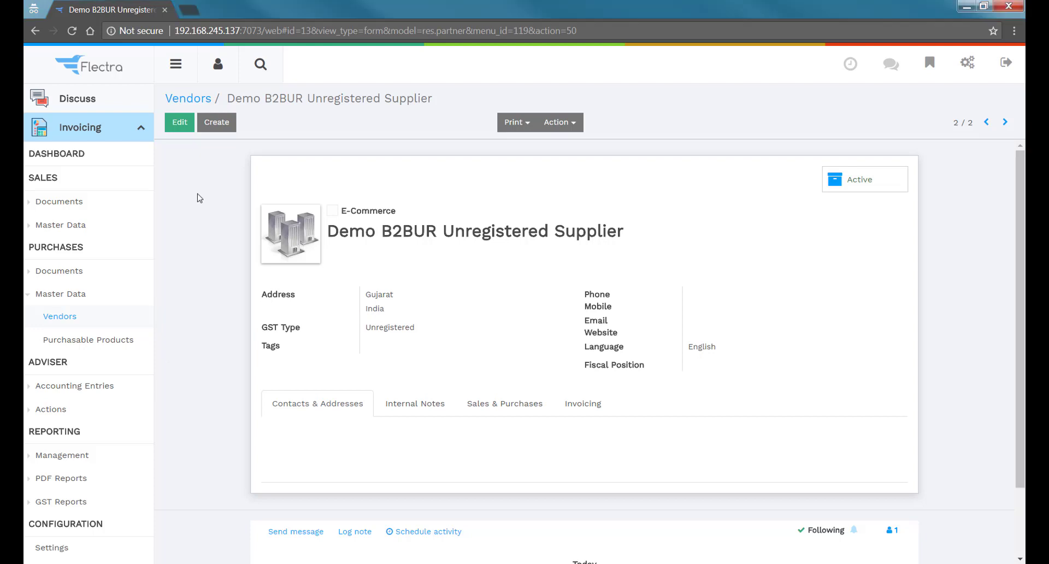
Create a new vendor bill under the purchase documents with Demo B2B Reg. Supplier as the vendor
click(93, 271)
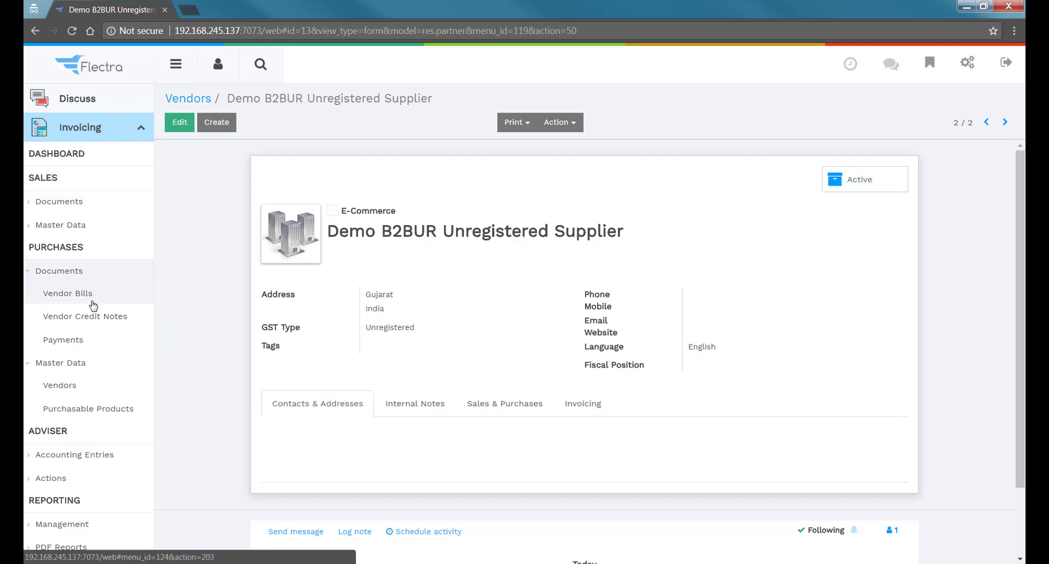
click(93, 302)
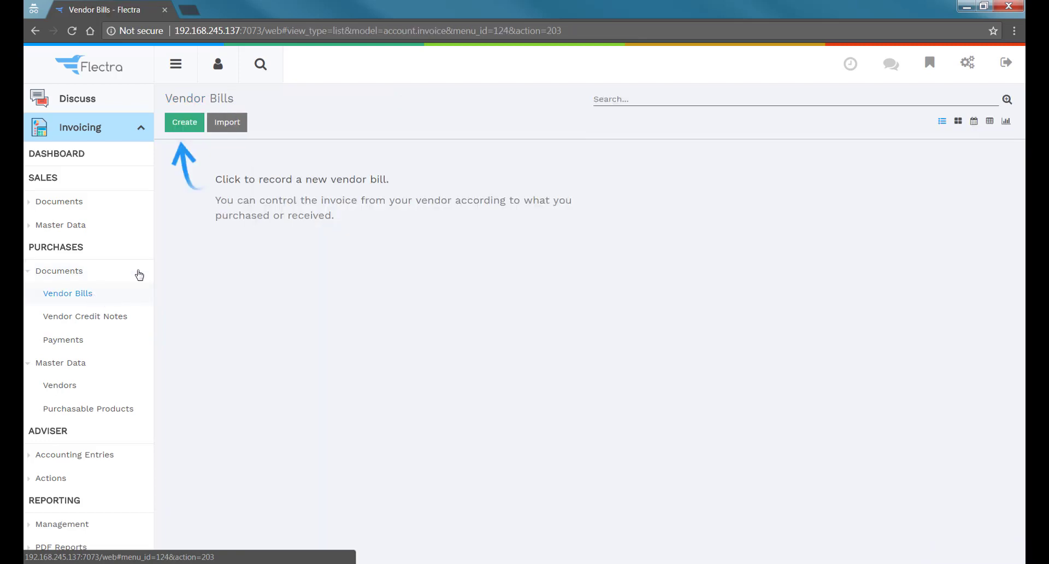
click(193, 132)
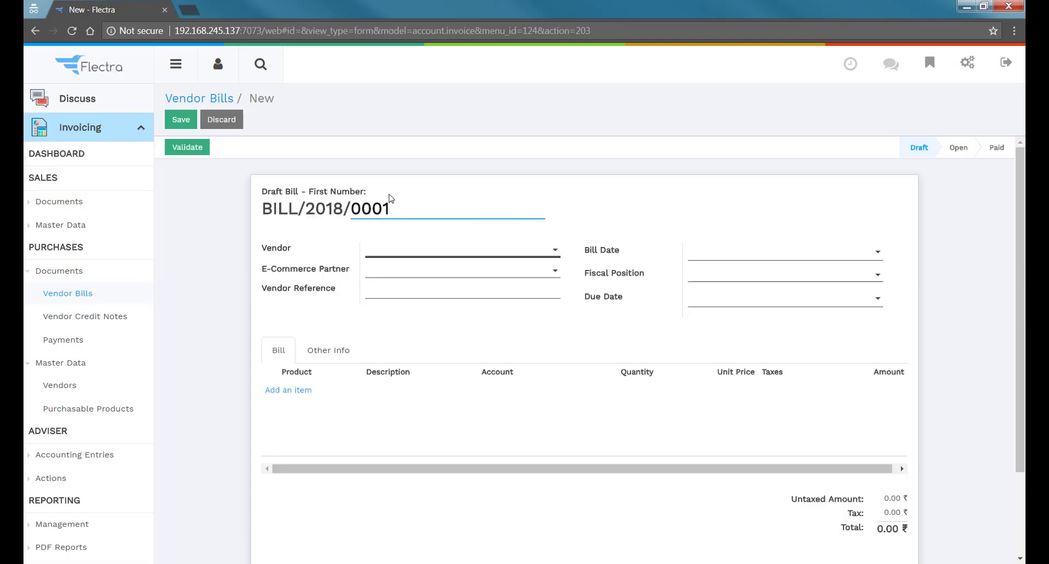
click(444, 253)
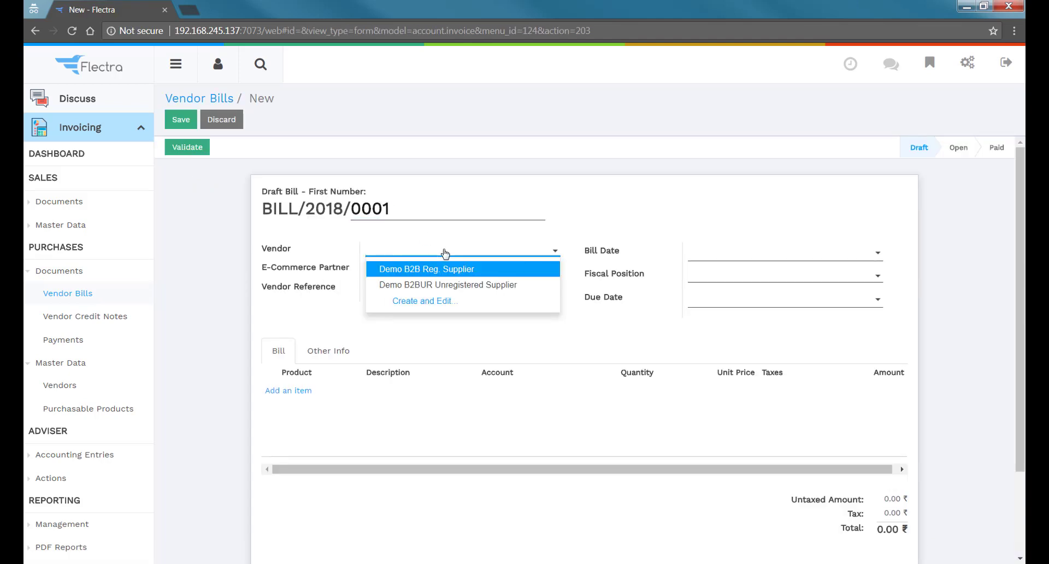
click(447, 270)
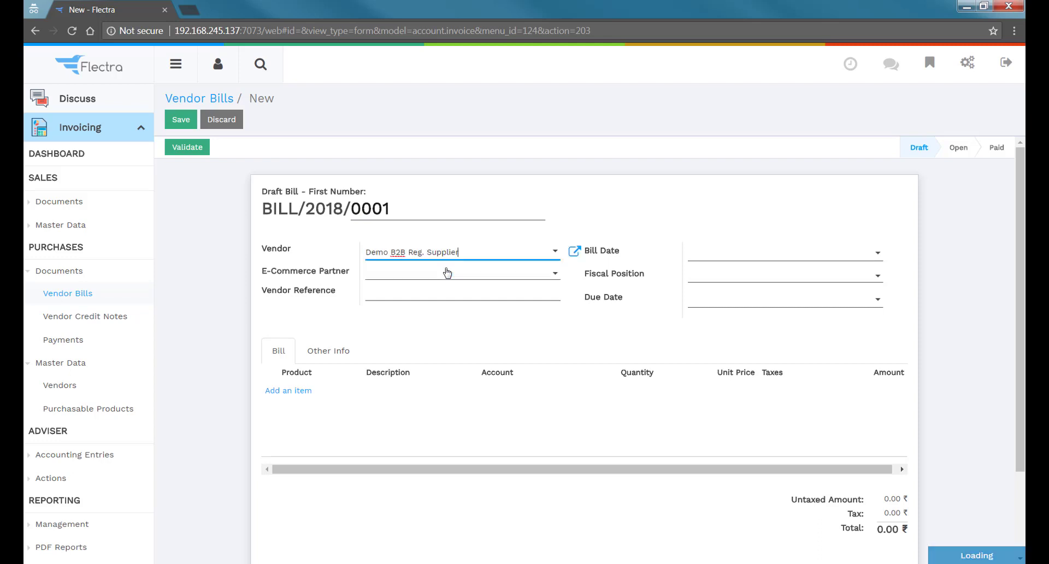
click(508, 324)
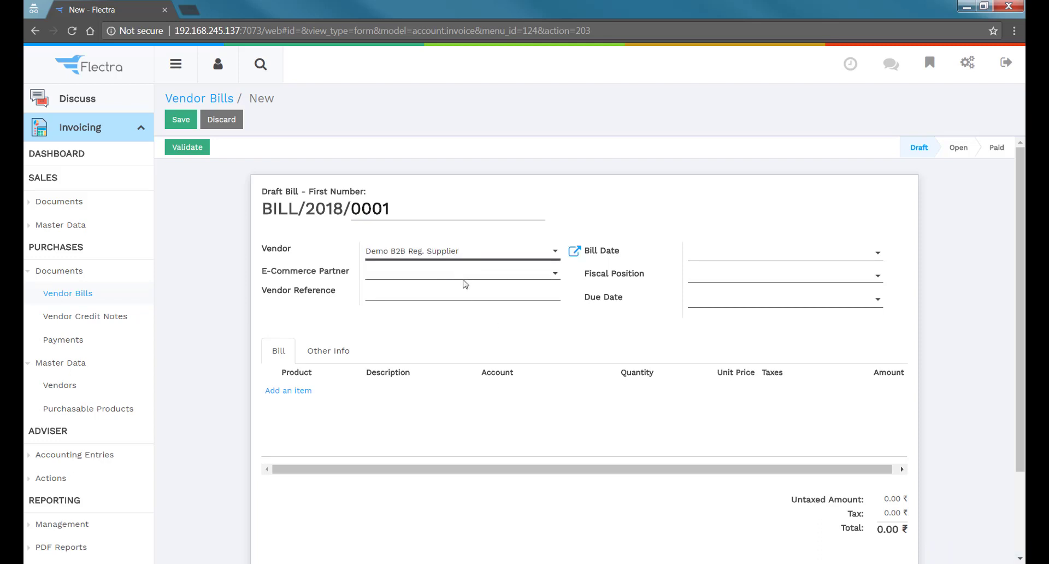
Add a Mobile Phone product line to the registered supplier's bill
click(300, 390)
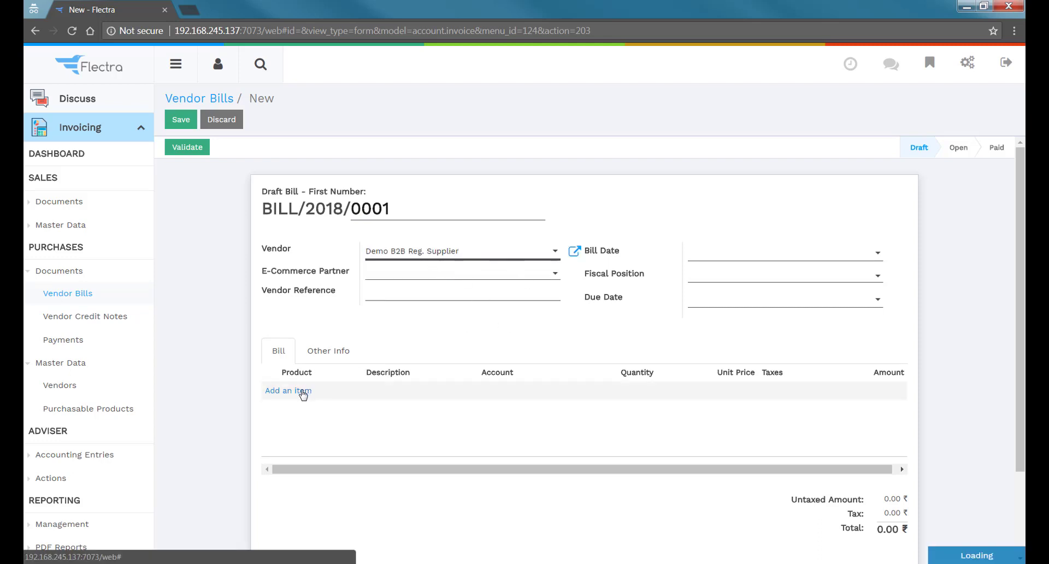
click(319, 391)
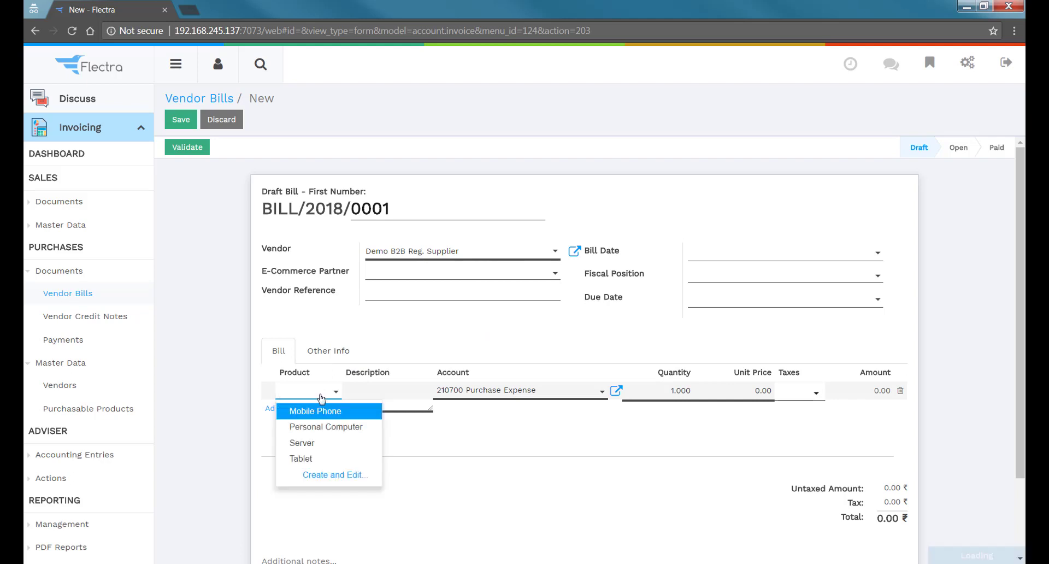
click(325, 414)
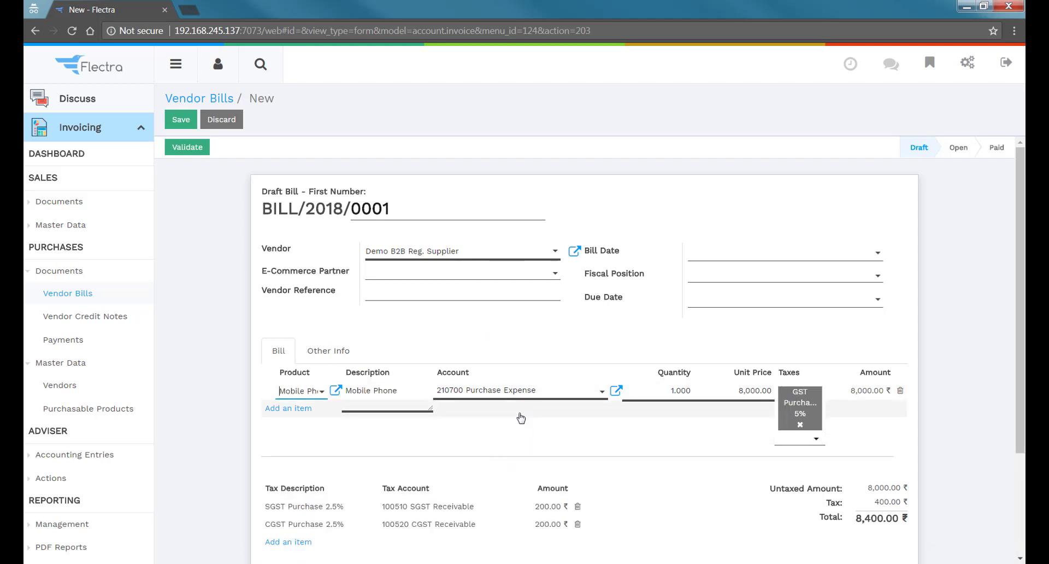
scroll(519, 416, down, 1)
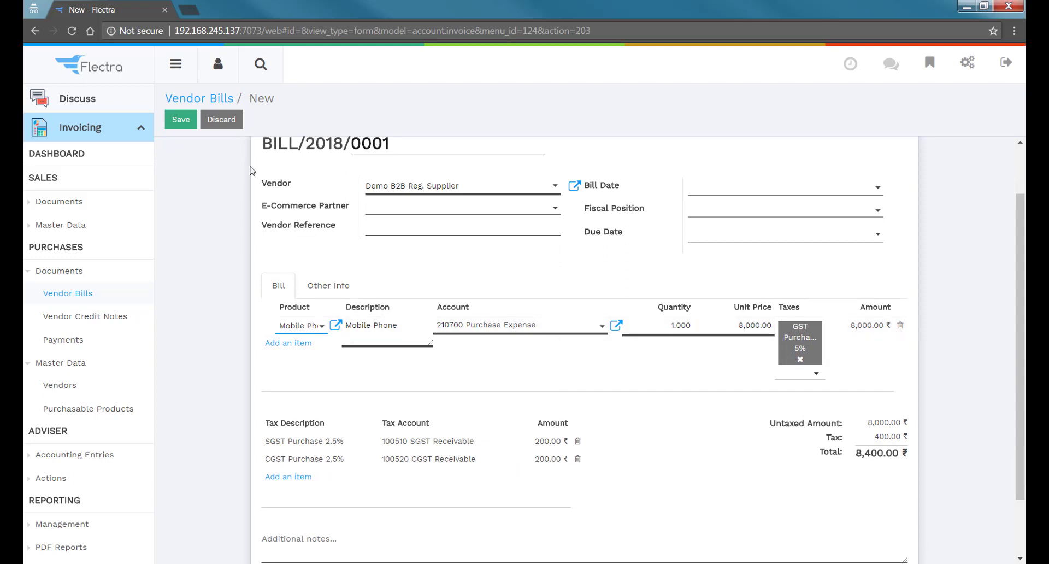
Save and validate the registered supplier's bill, and check its GST invoice type and tax lines
click(181, 119)
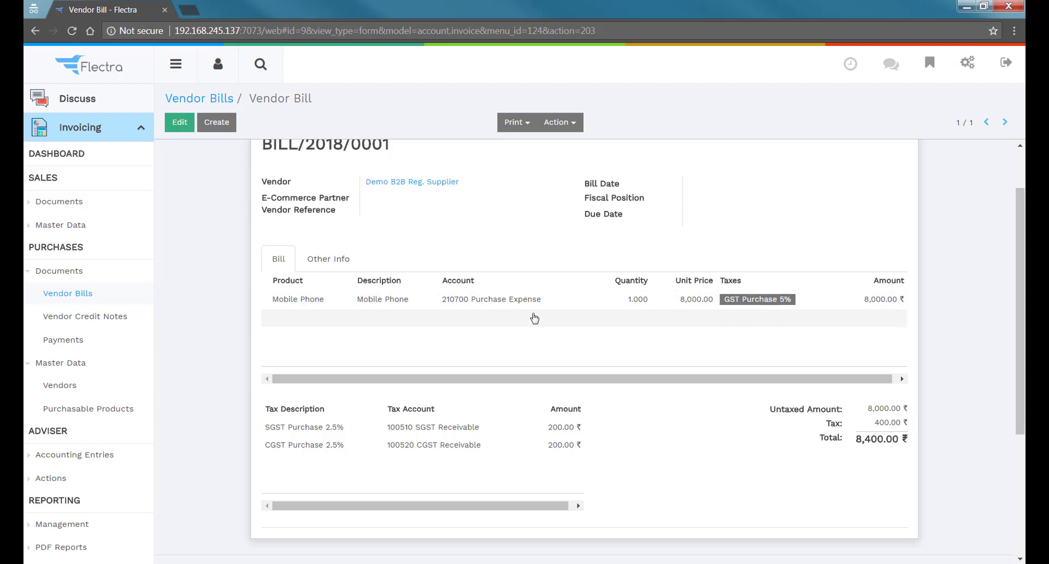
scroll(373, 266, up, 2)
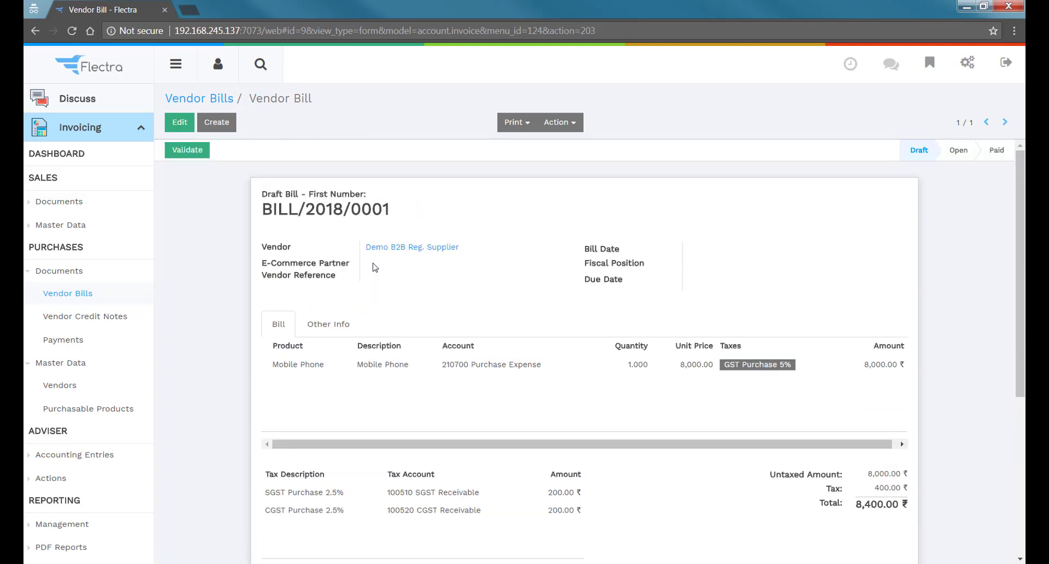
click(182, 156)
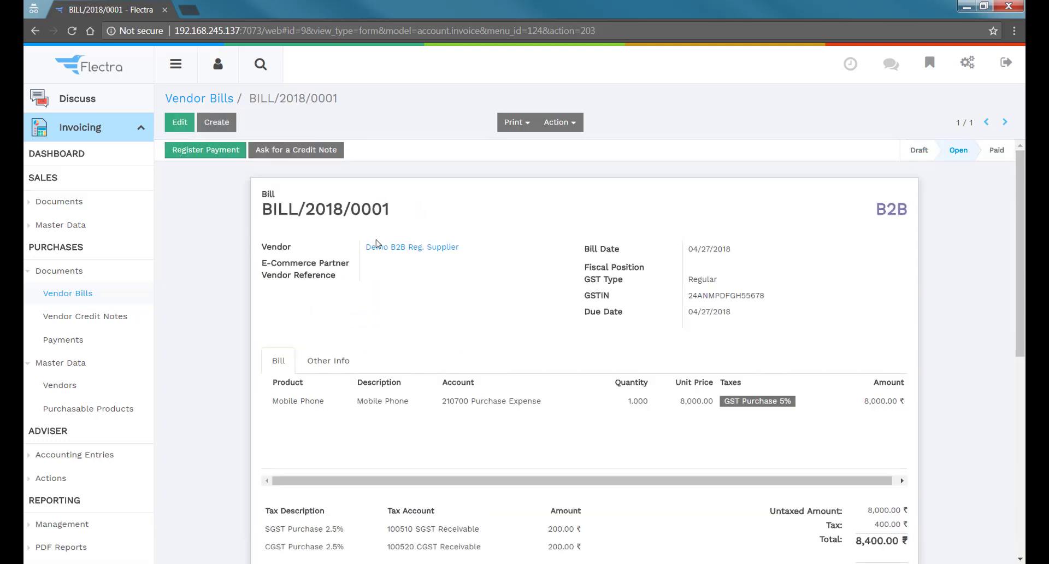
double_click(882, 208)
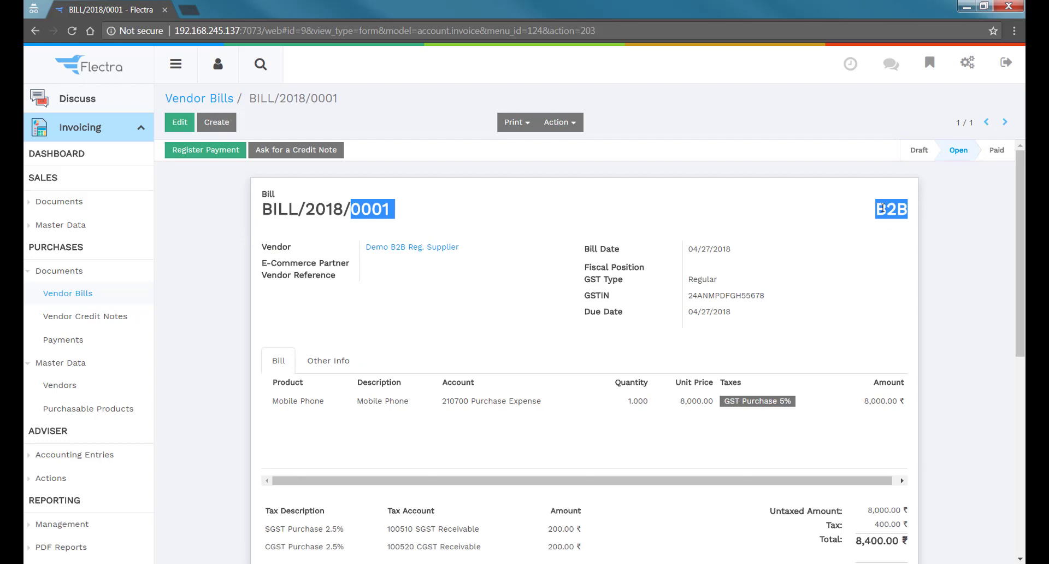
click(883, 208)
scroll(883, 208, down, 3)
scroll(882, 207, up, 1)
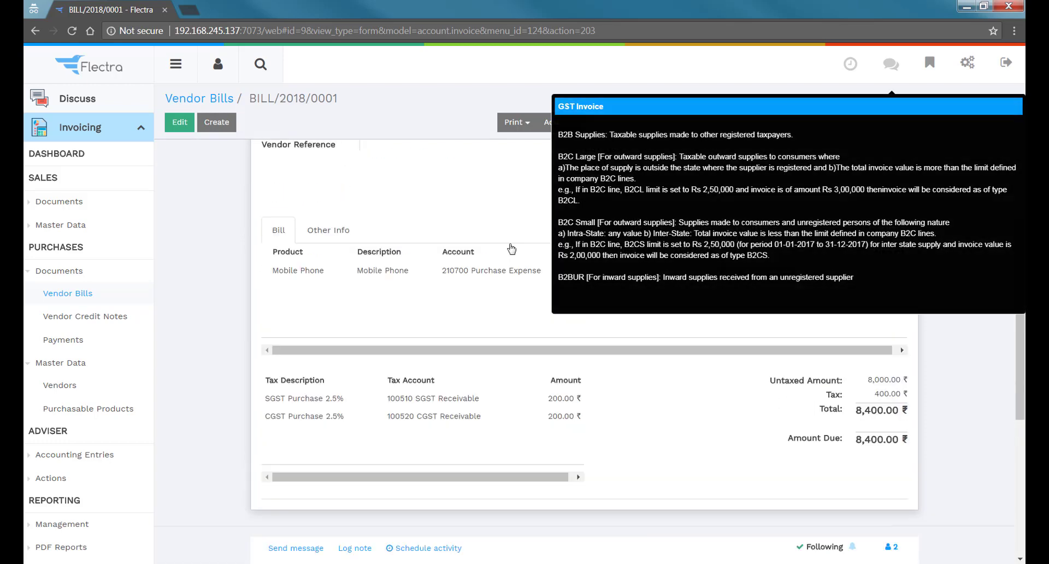
scroll(238, 236, up, 2)
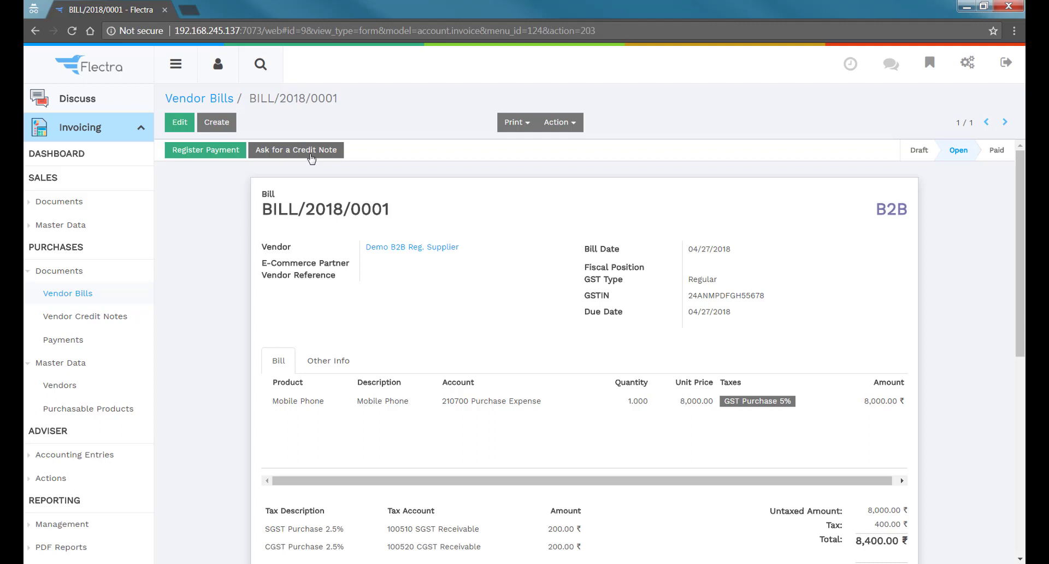
Create another vendor bill with Demo B2BUR Unregistered Supplier as the vendor
click(219, 129)
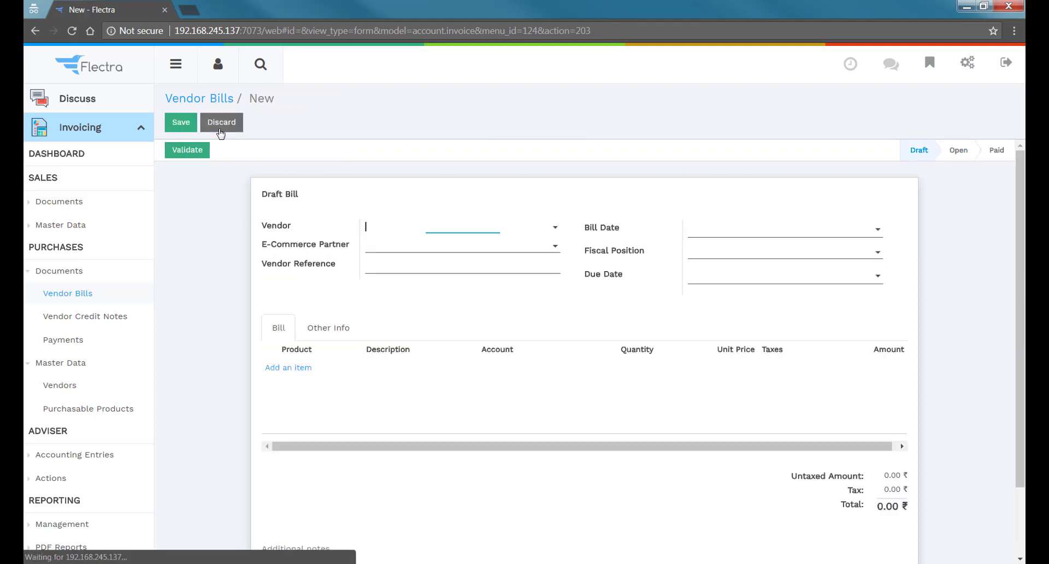
click(416, 230)
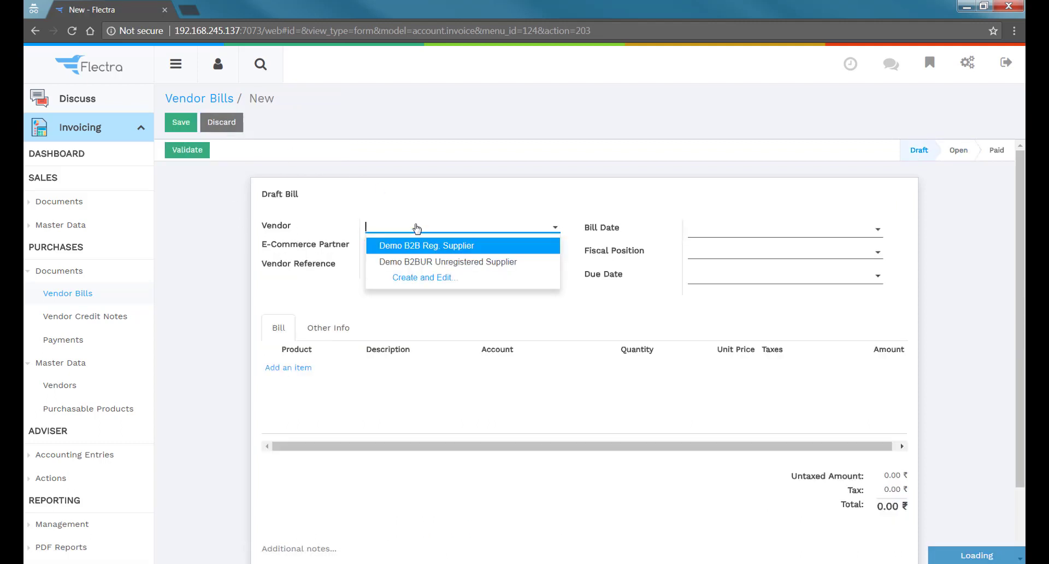
click(443, 262)
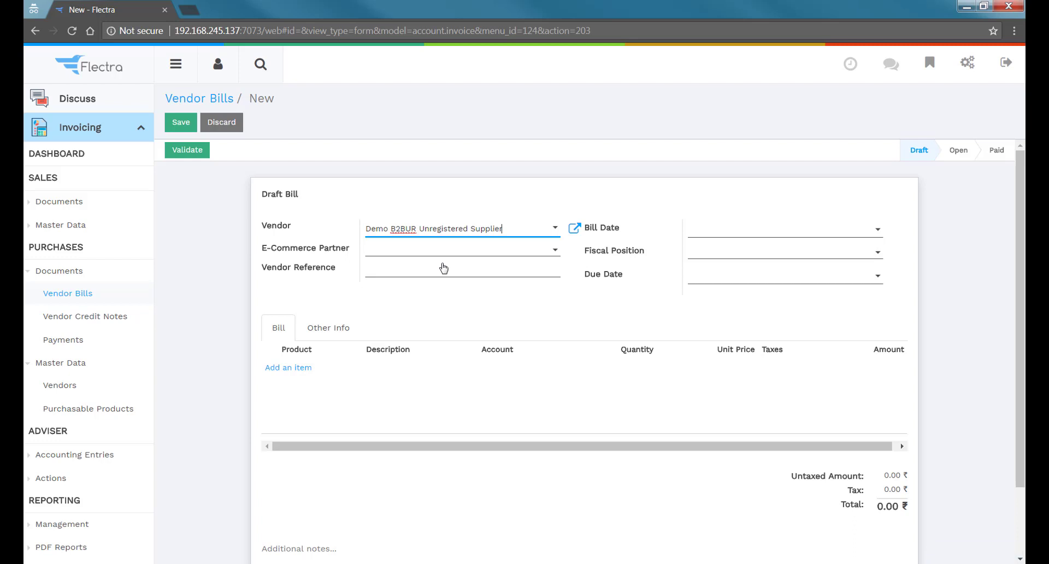
Add a Tablet product line to the unregistered supplier's bill and review its taxes
click(290, 368)
click(318, 375)
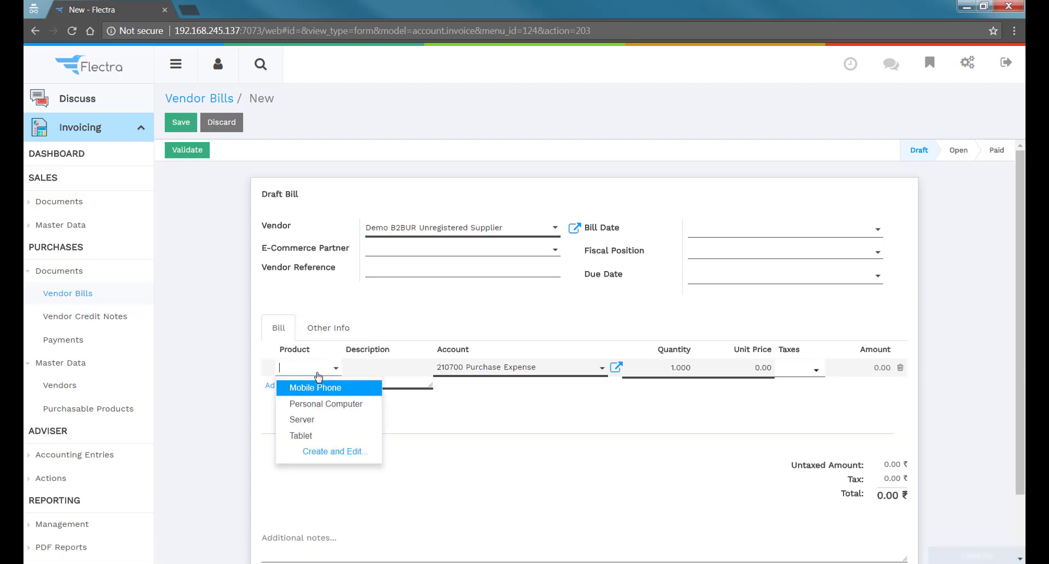
click(302, 435)
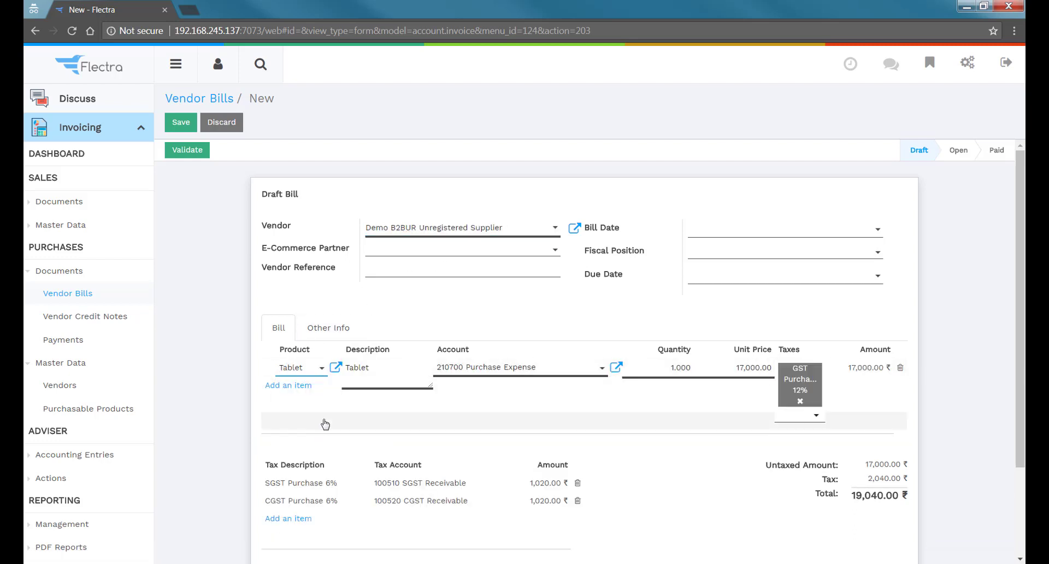
scroll(918, 427, down, 3)
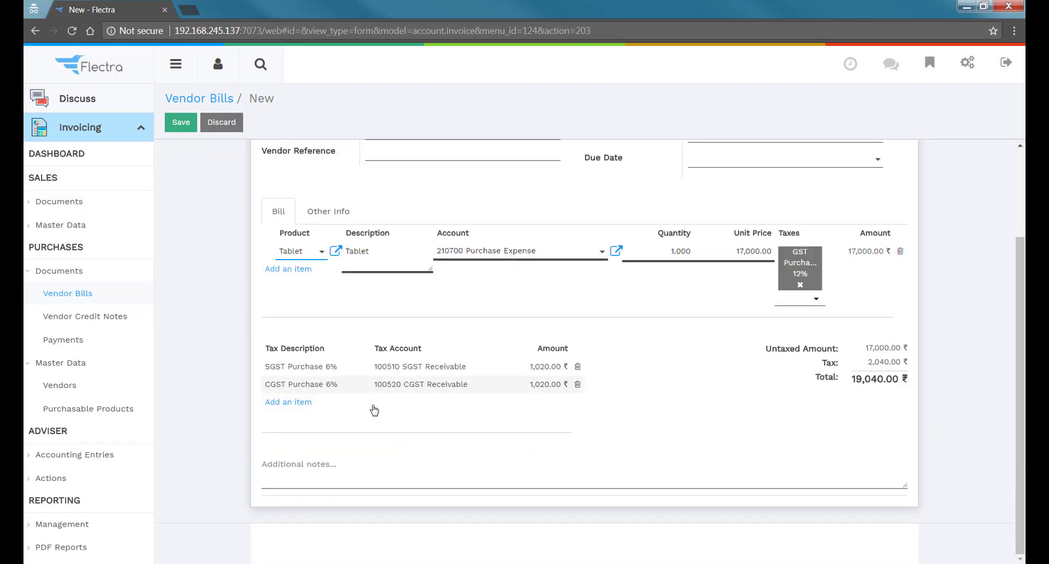
scroll(435, 424, up, 3)
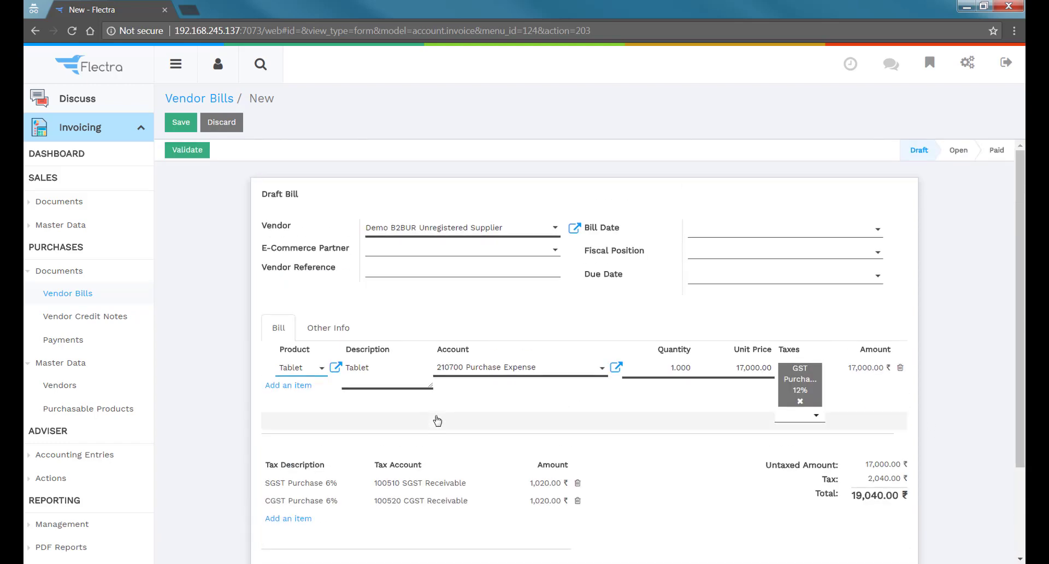
Save and validate the unregistered supplier's bill, and check its GST invoice type
click(182, 125)
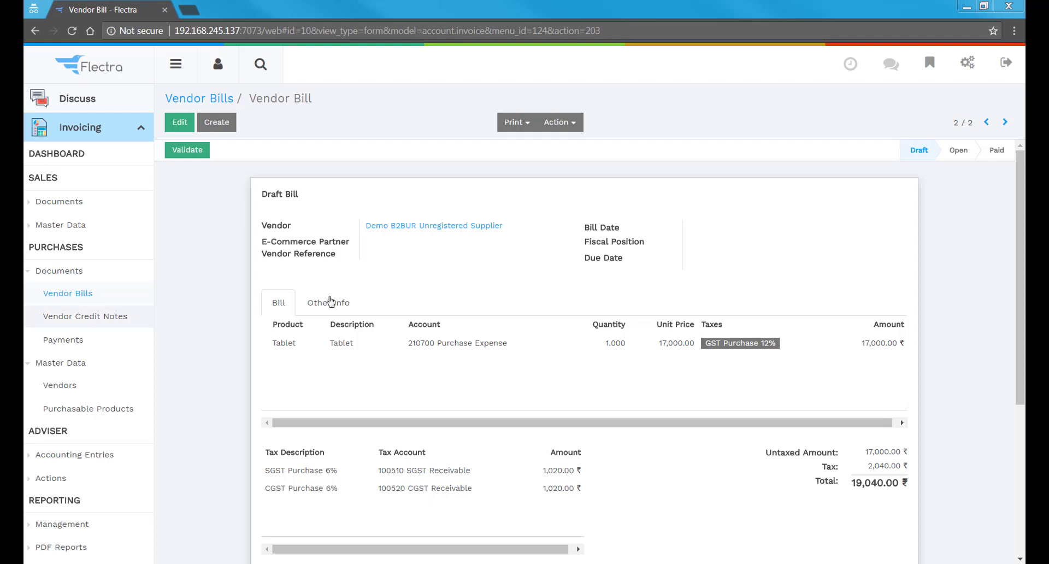
click(195, 153)
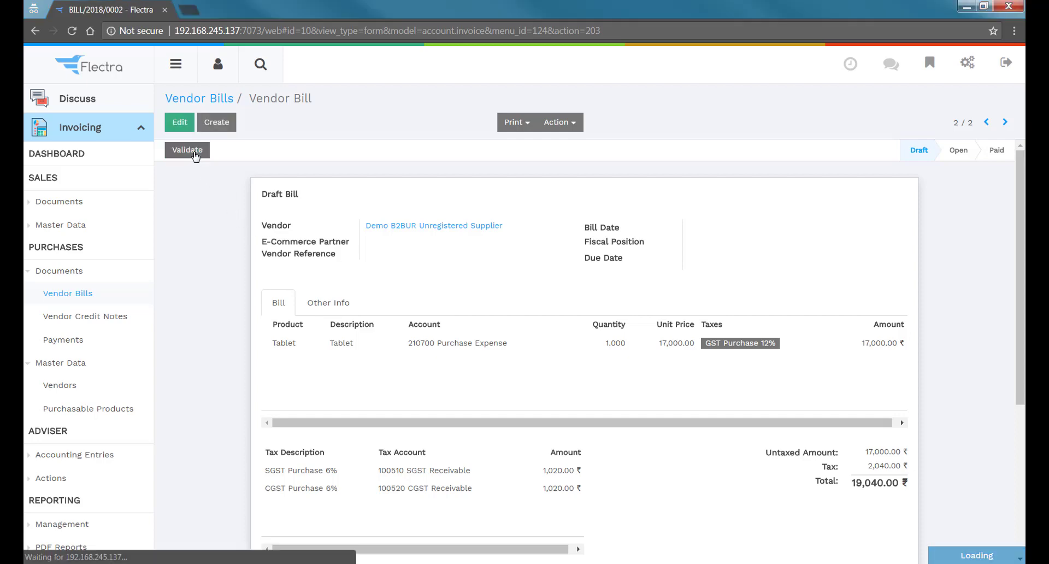
scroll(171, 211, down, 2)
scroll(172, 212, up, 1)
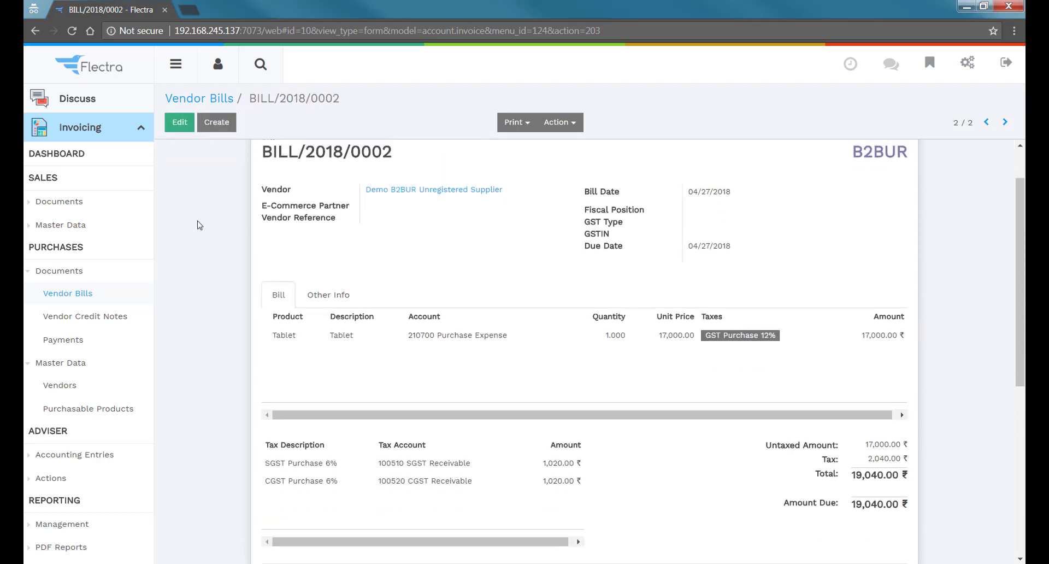
double_click(891, 208)
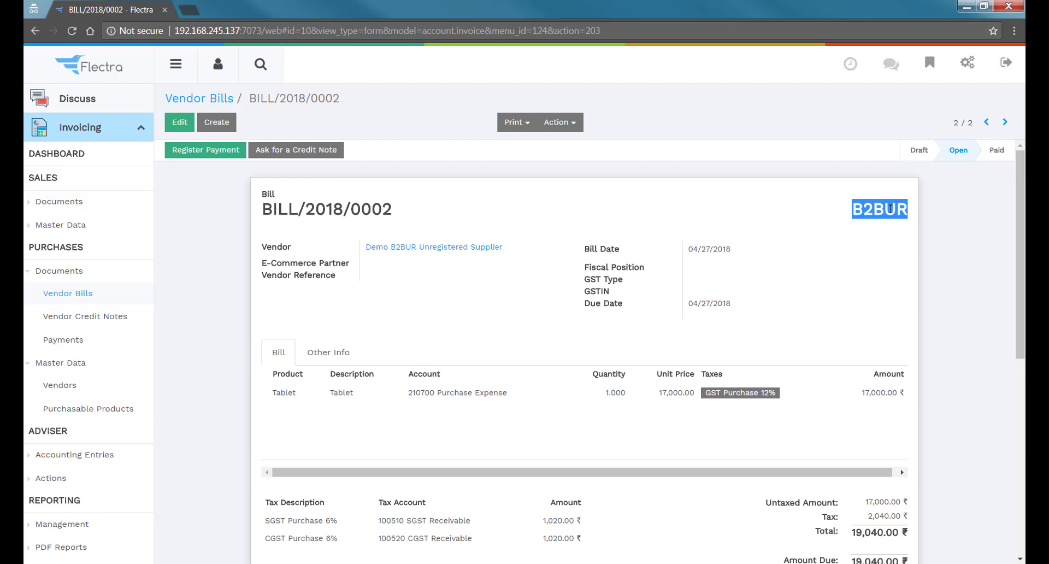
Open the GSTR-2 summary and examine the invoice and product details under Supplies From Registered Suppliers B2B - 3,4A
click(891, 209)
scroll(216, 295, down, 4)
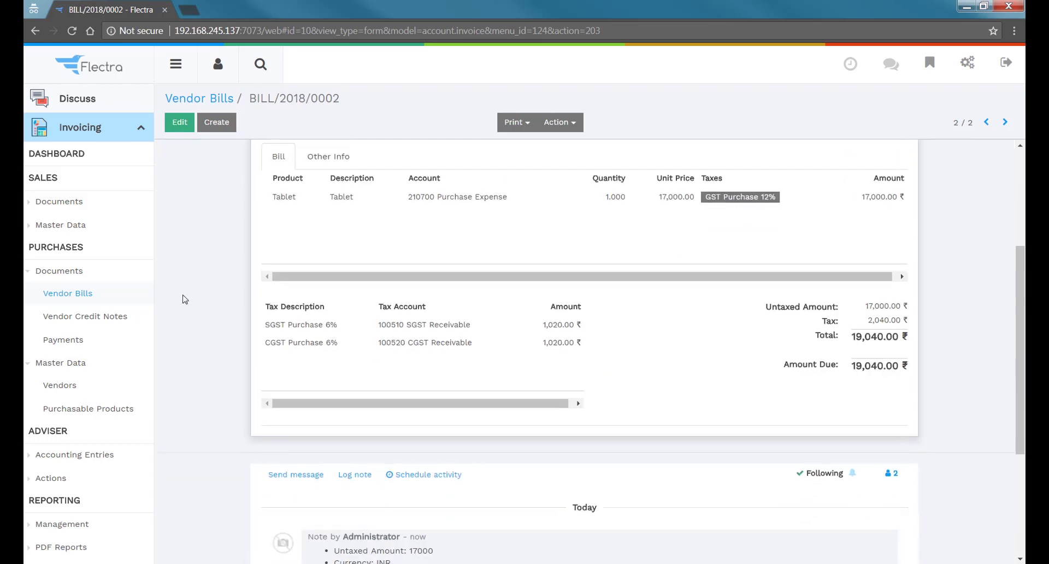
scroll(122, 298, down, 4)
click(90, 330)
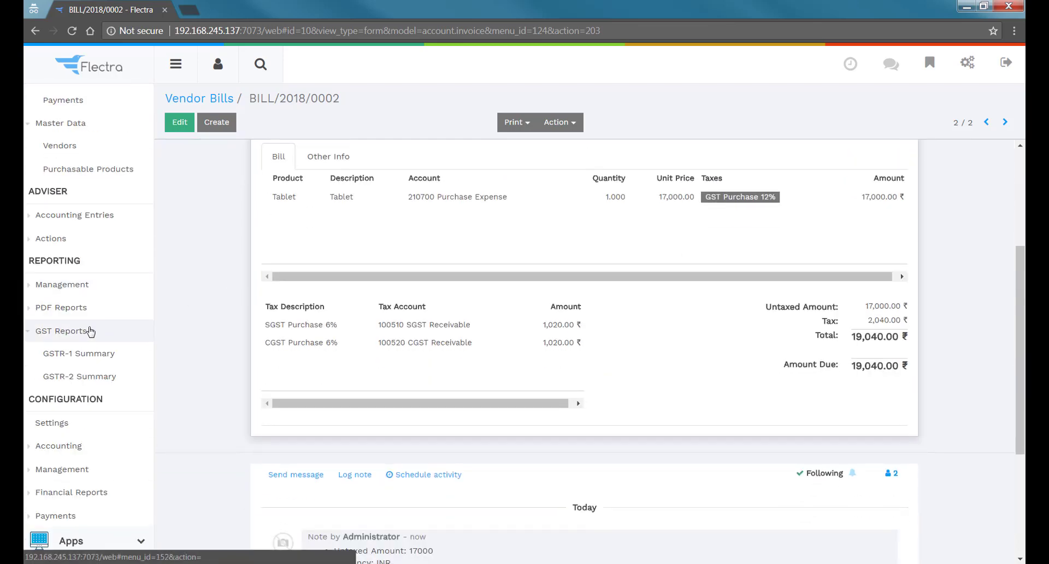
click(101, 376)
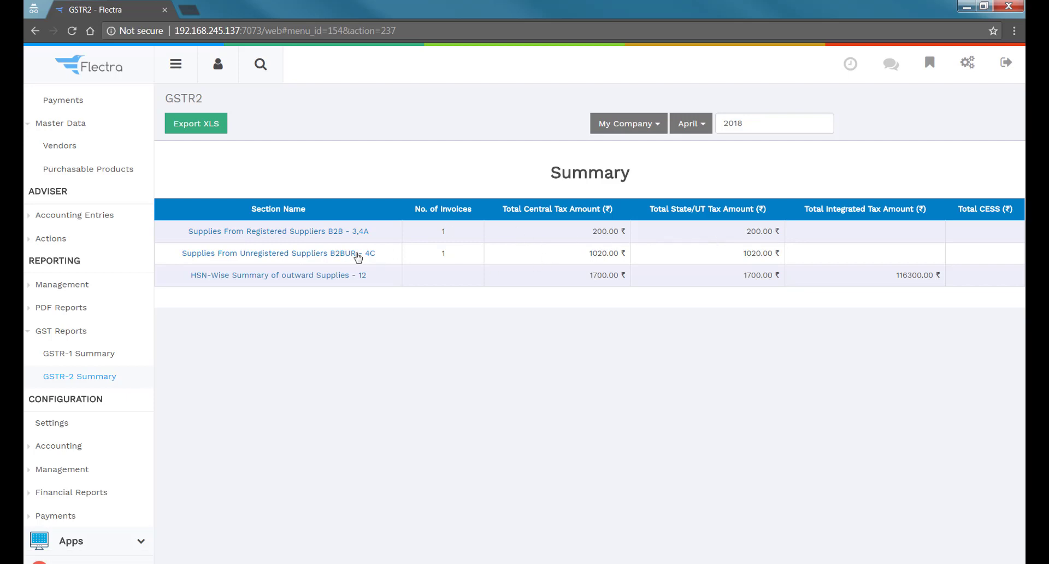
click(300, 237)
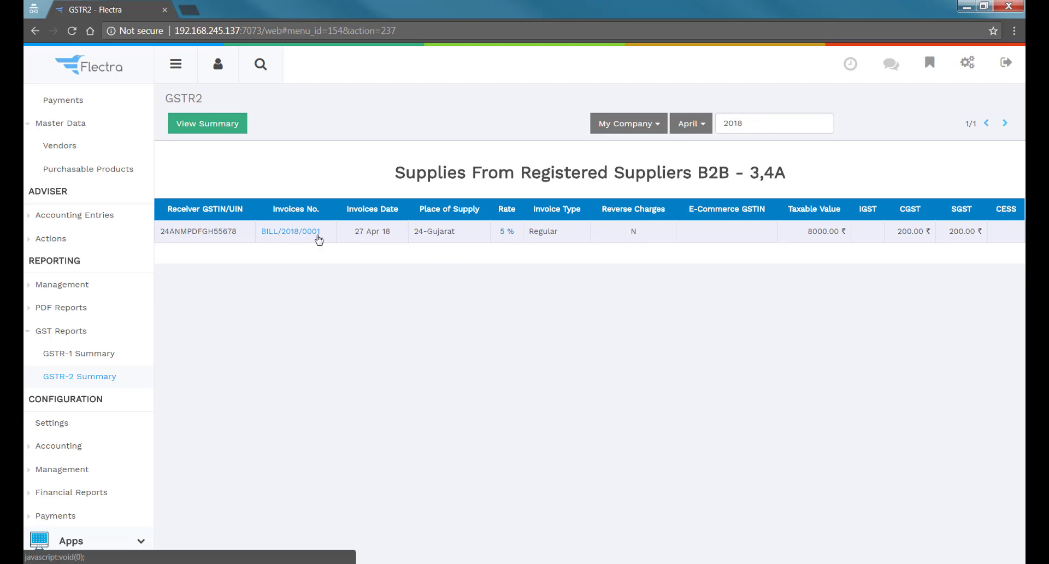
click(501, 235)
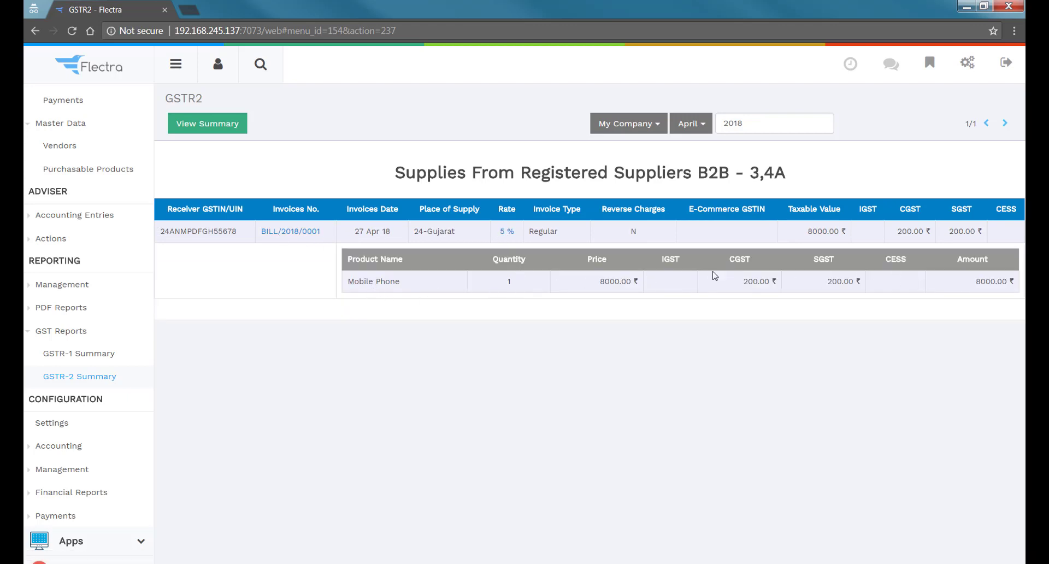
Examine the invoice and product details under Supplies From Unregistered Suppliers B2BUR - 4C, and return to the GSTR-2 summary
click(210, 127)
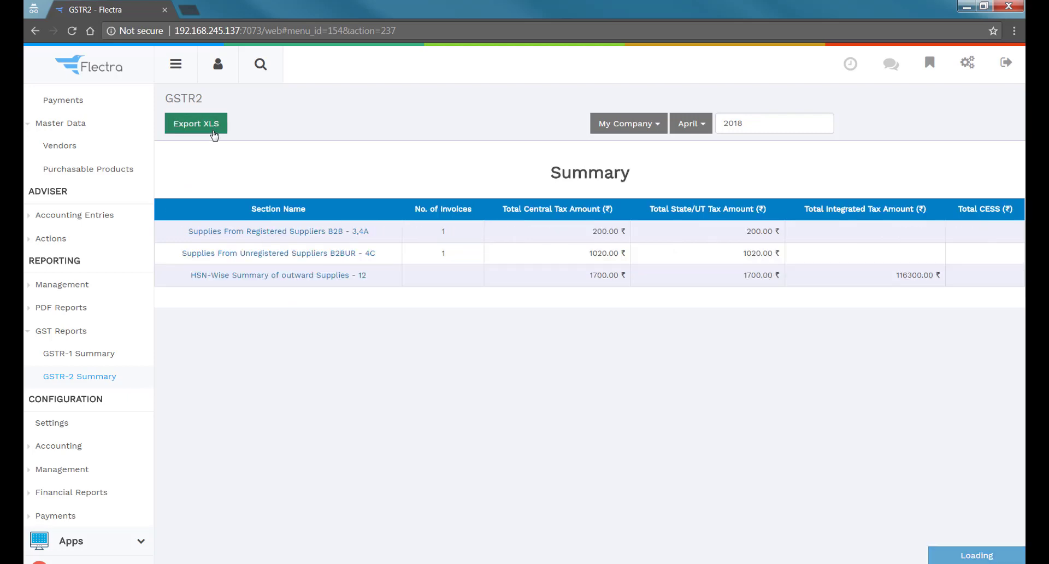
click(271, 254)
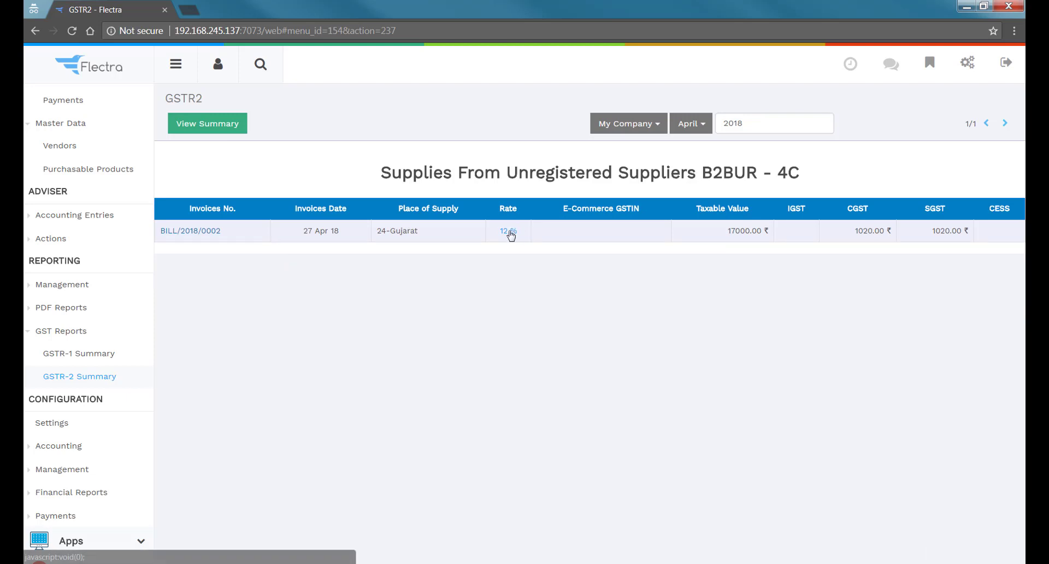
click(510, 234)
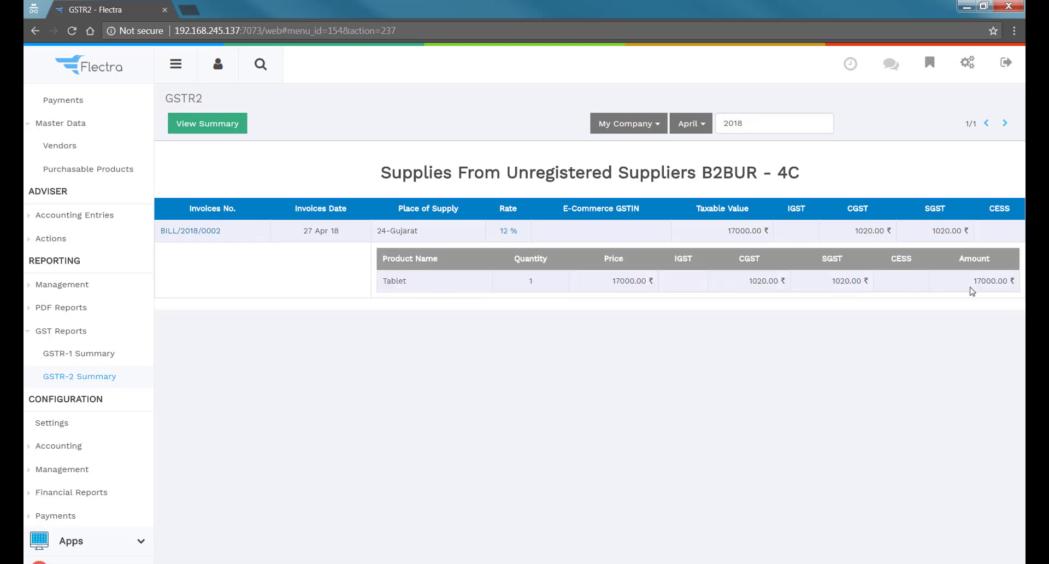
click(204, 131)
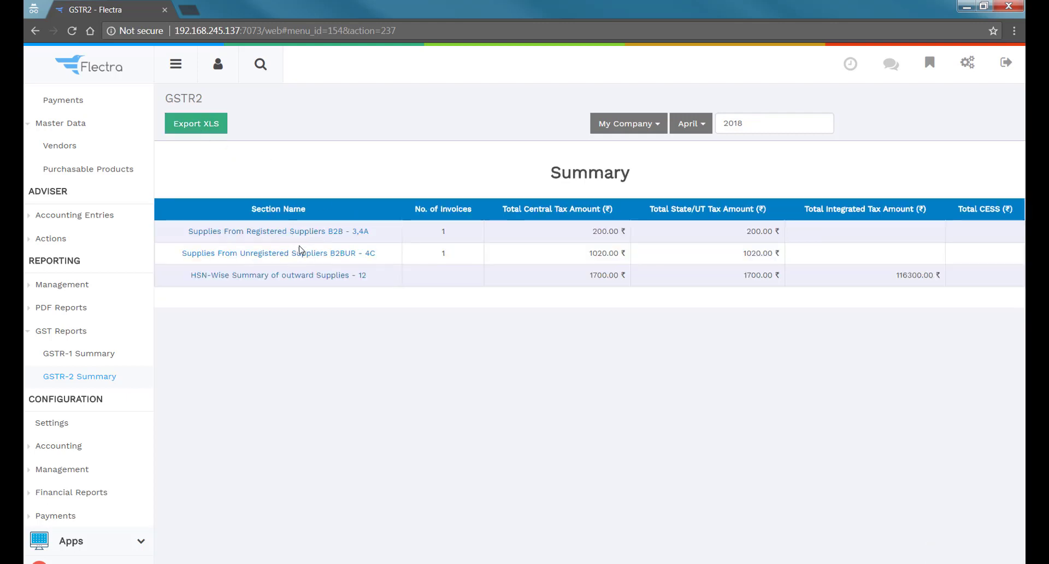
Create a draft credit note from the Demo B2BUR Unregistered Supplier bill with the reason 01-Sales Return
scroll(104, 155, up, 1)
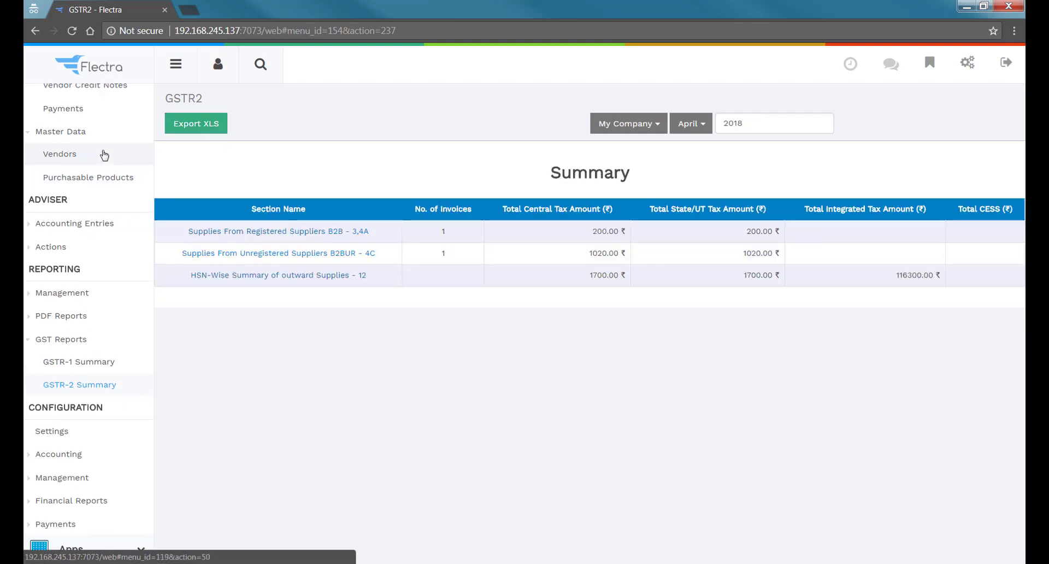
scroll(104, 155, up, 2)
click(106, 123)
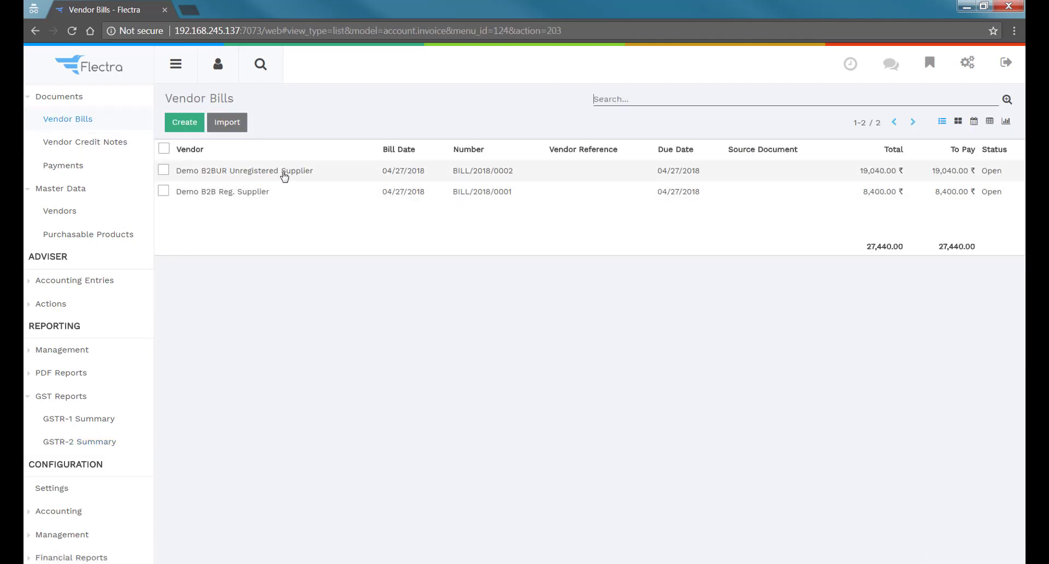
click(284, 176)
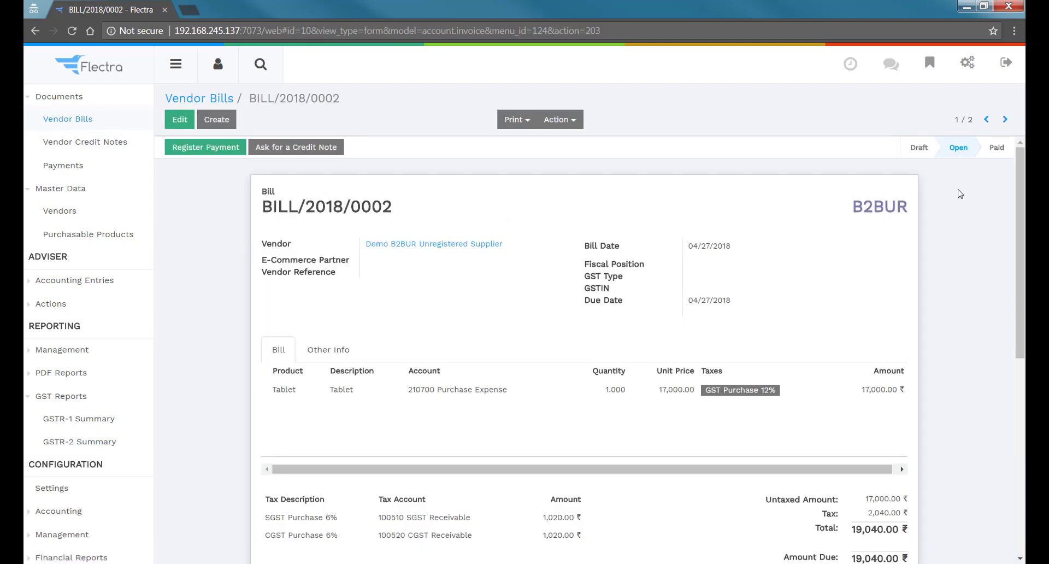
double_click(889, 208)
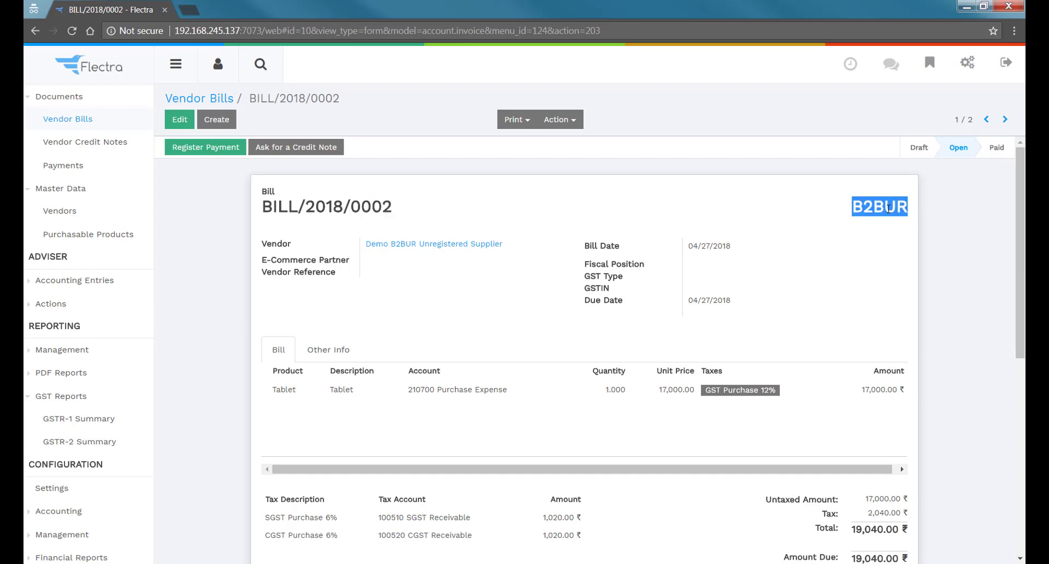
click(714, 246)
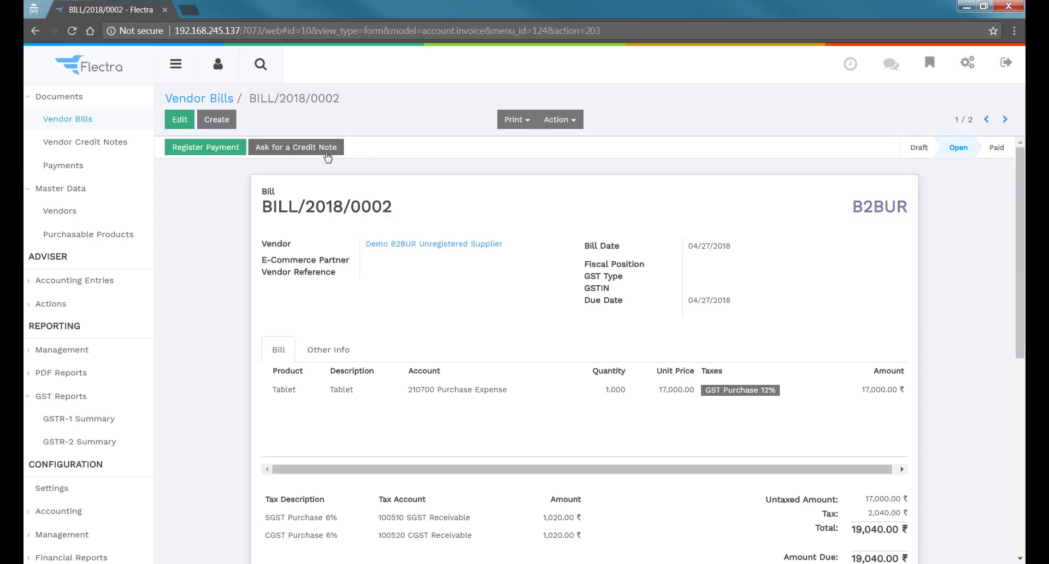
click(328, 146)
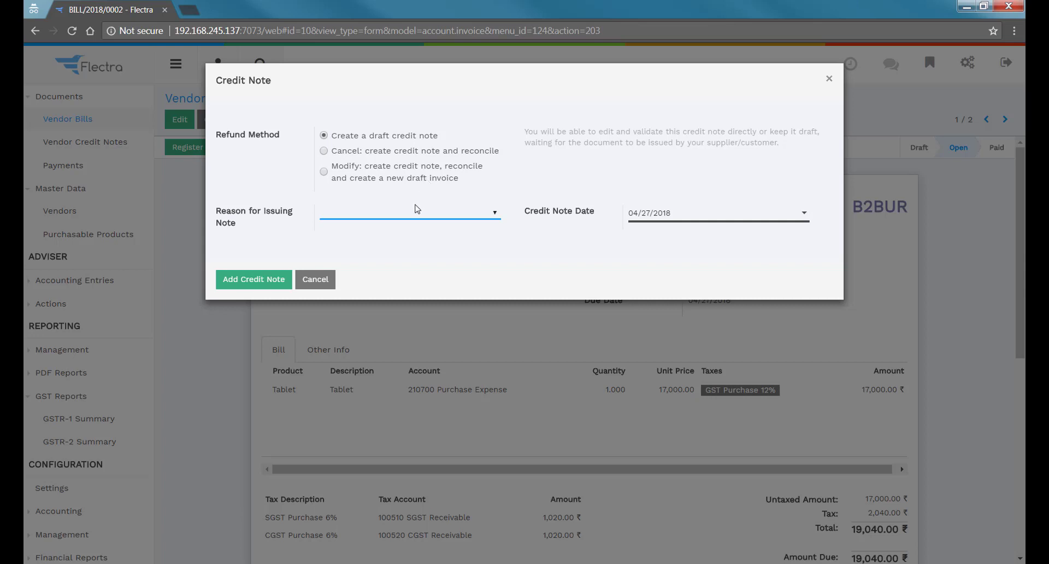
click(414, 211)
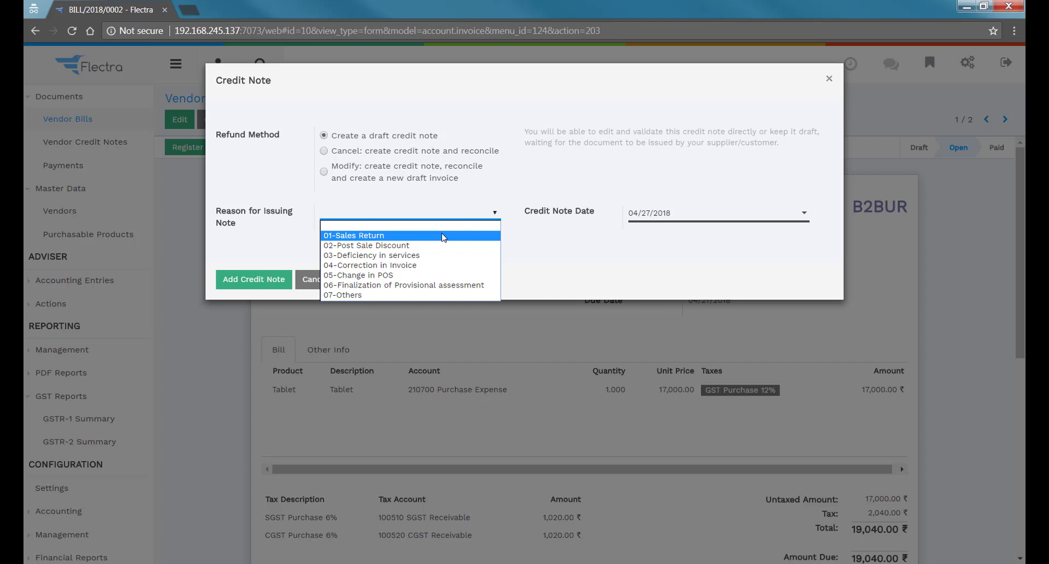
click(444, 236)
click(279, 280)
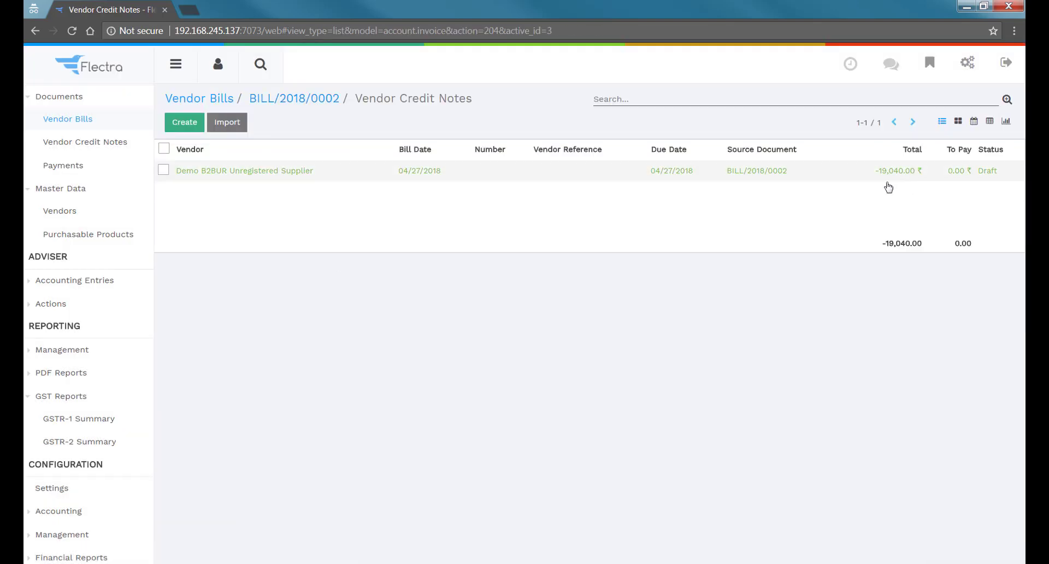
Set the Tablet line's unit price to 3,000 in the draft credit note, and save and validate the note
click(802, 170)
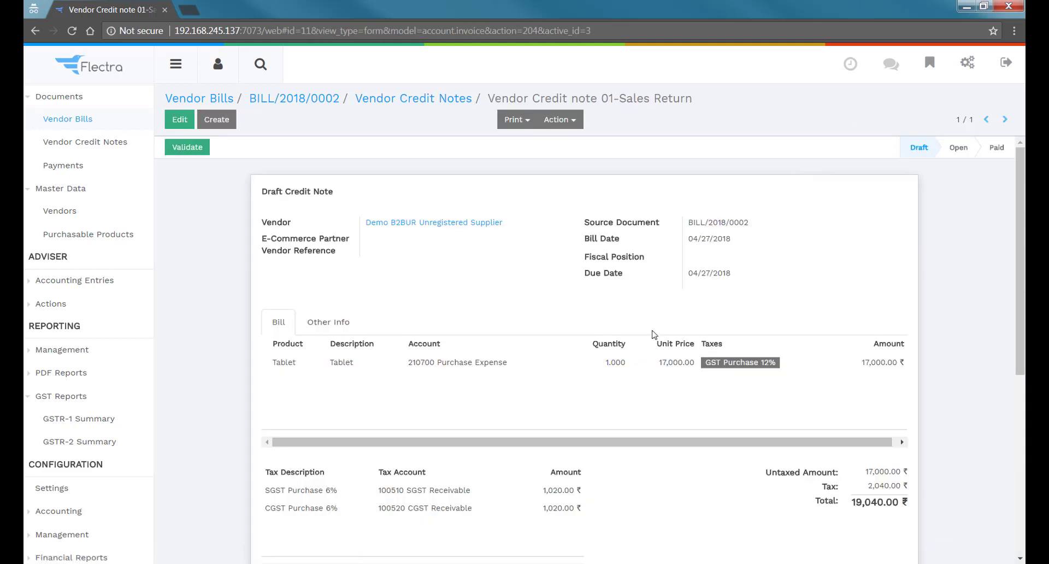
click(180, 119)
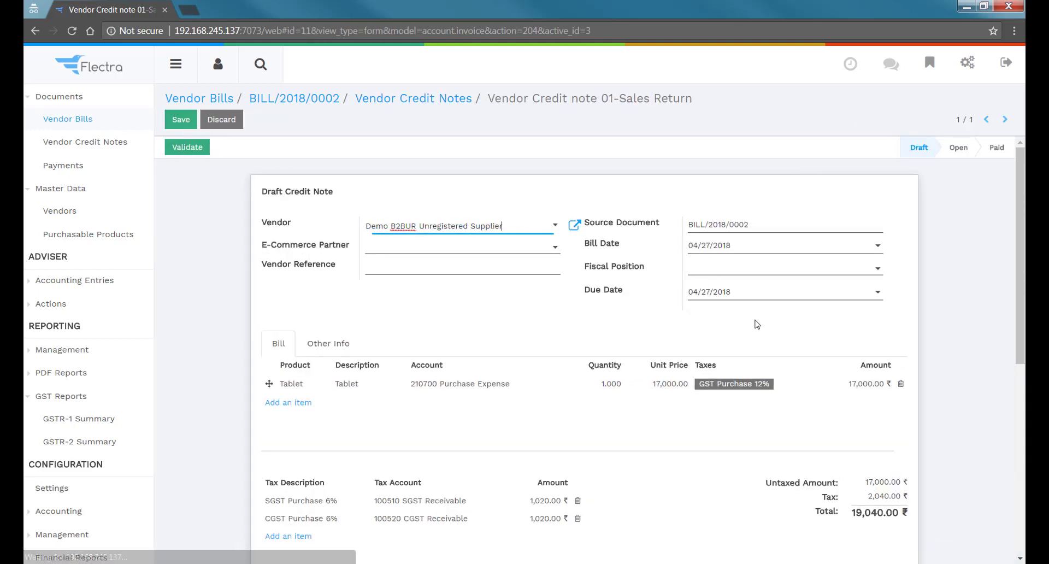
click(664, 383)
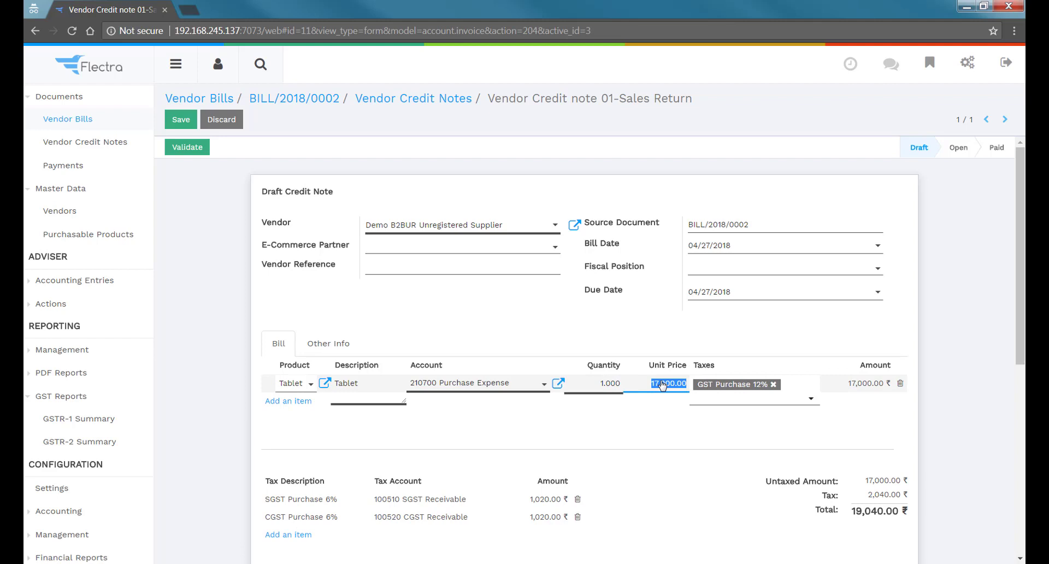
text(3,00)
text(0)
click(962, 330)
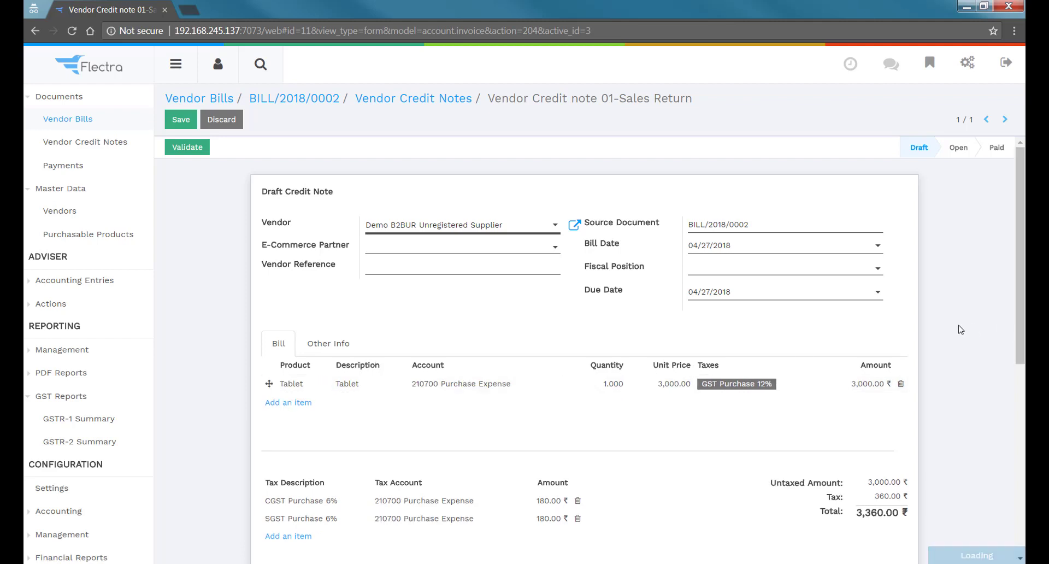
click(173, 120)
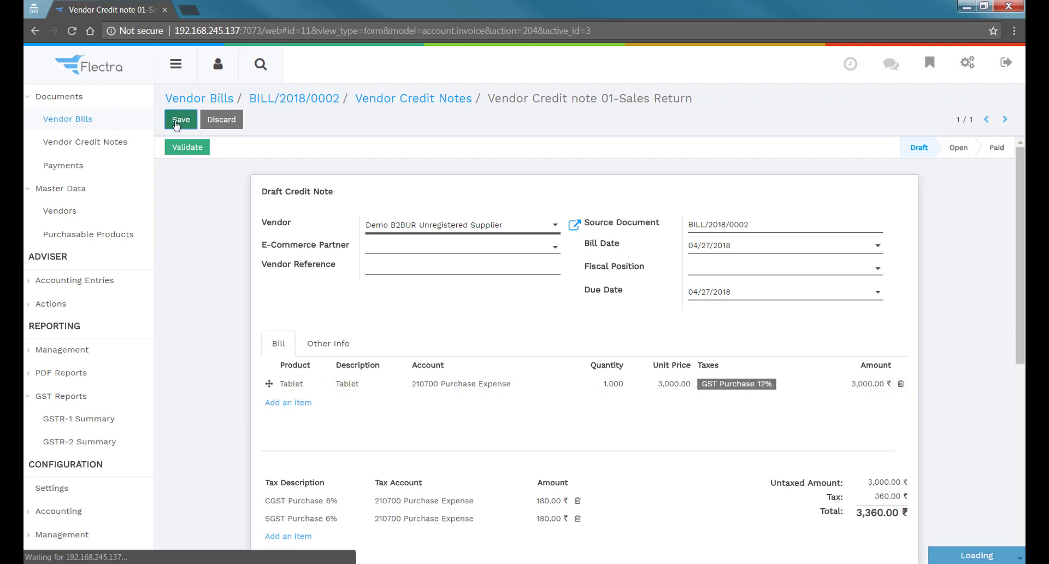
click(182, 148)
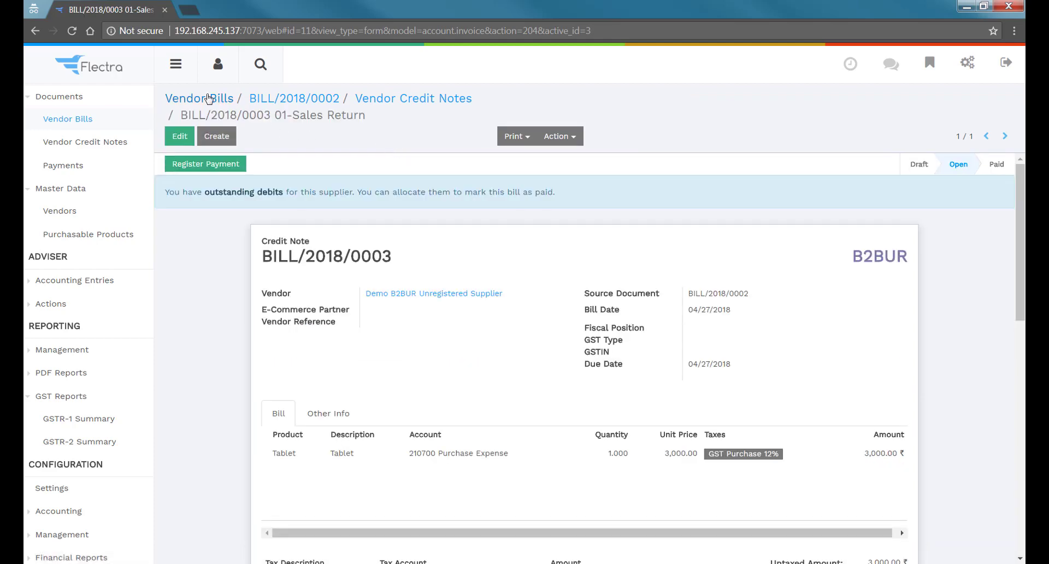
Examine the Debit/Credit Notes(Unregistered) - 6C section of the GSTR-2 summary, including the note's product details
click(209, 99)
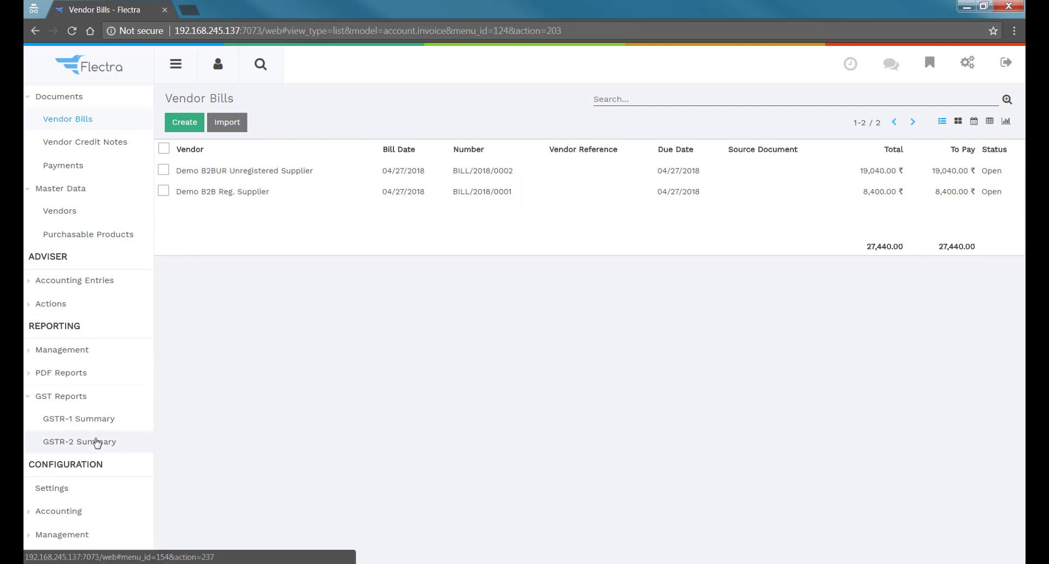
click(100, 442)
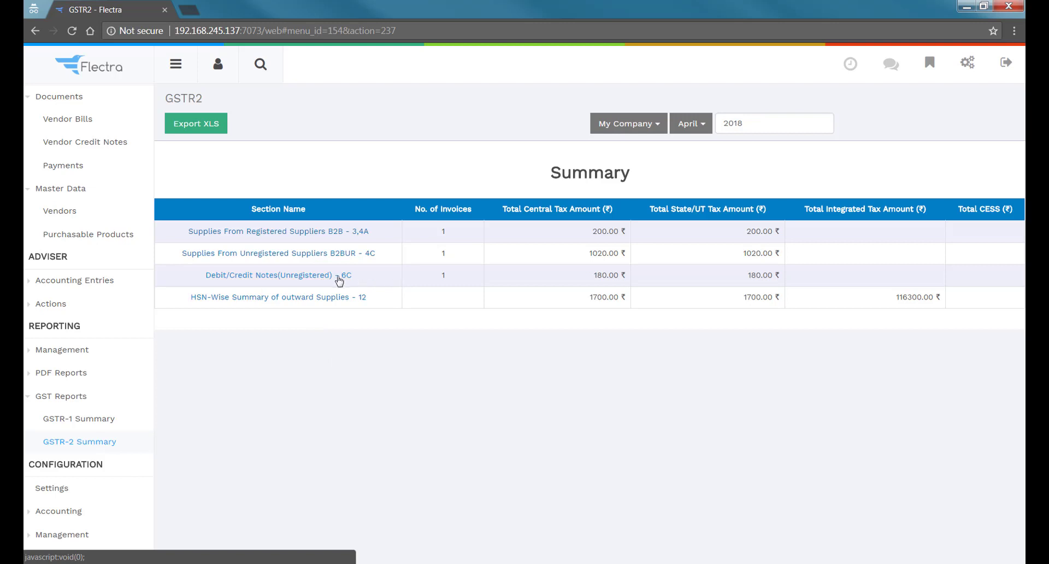
click(335, 276)
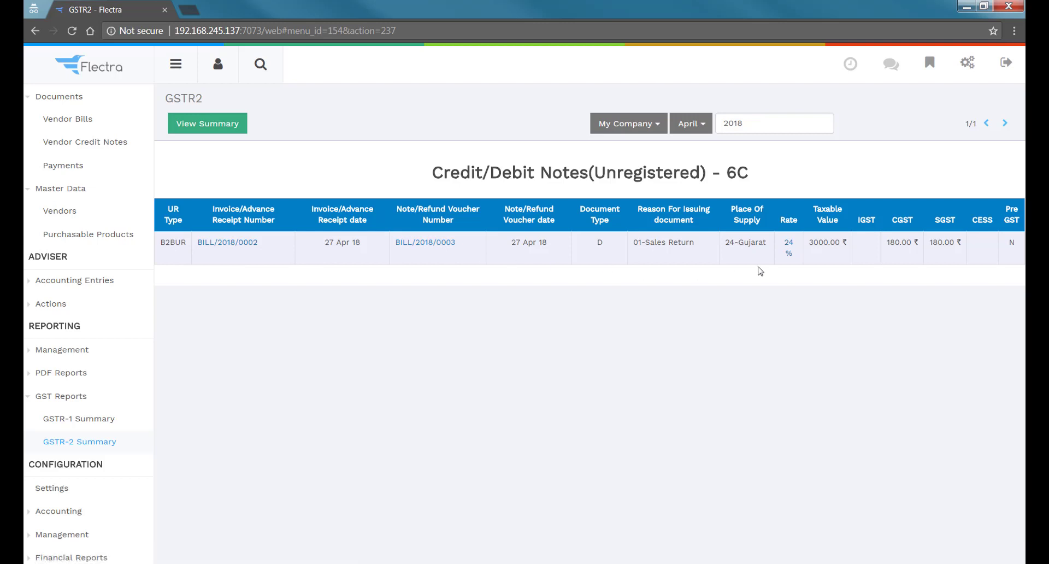
click(788, 247)
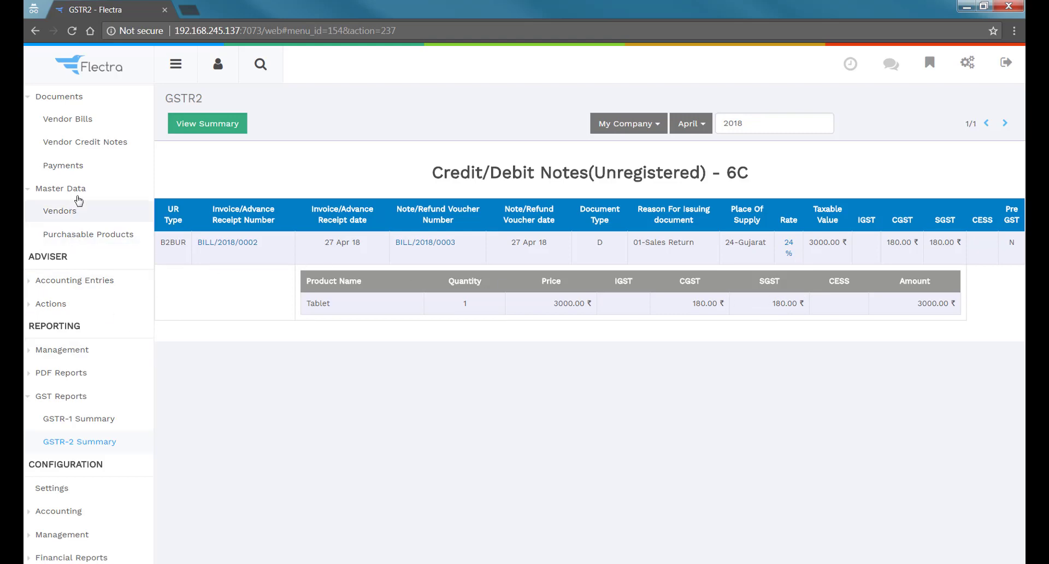
Create a draft credit note from the Demo B2B Reg. Supplier bill with the reason 04-Correction in Invoice, and open it
scroll(124, 211, up, 2)
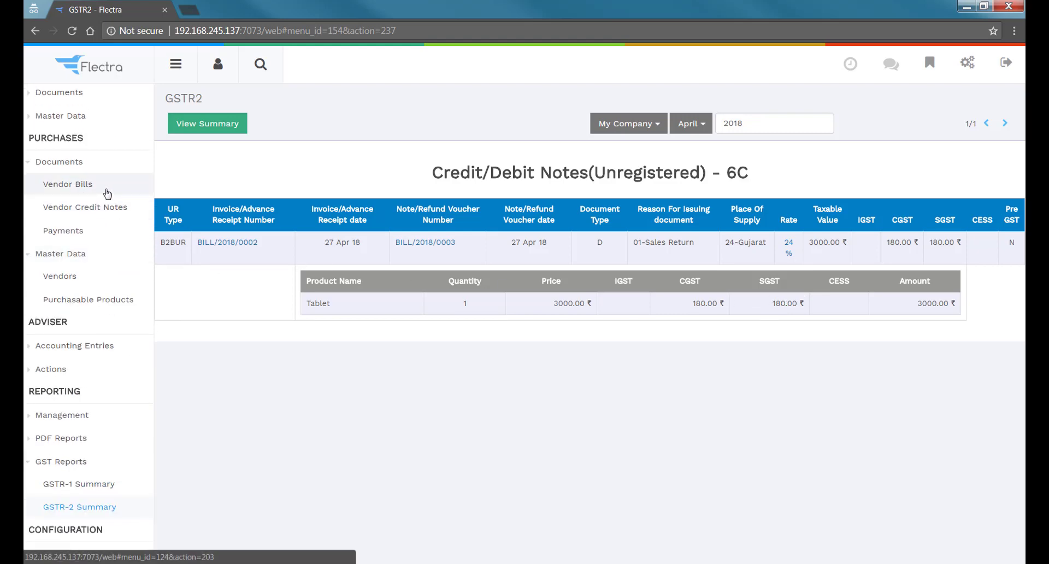
click(107, 190)
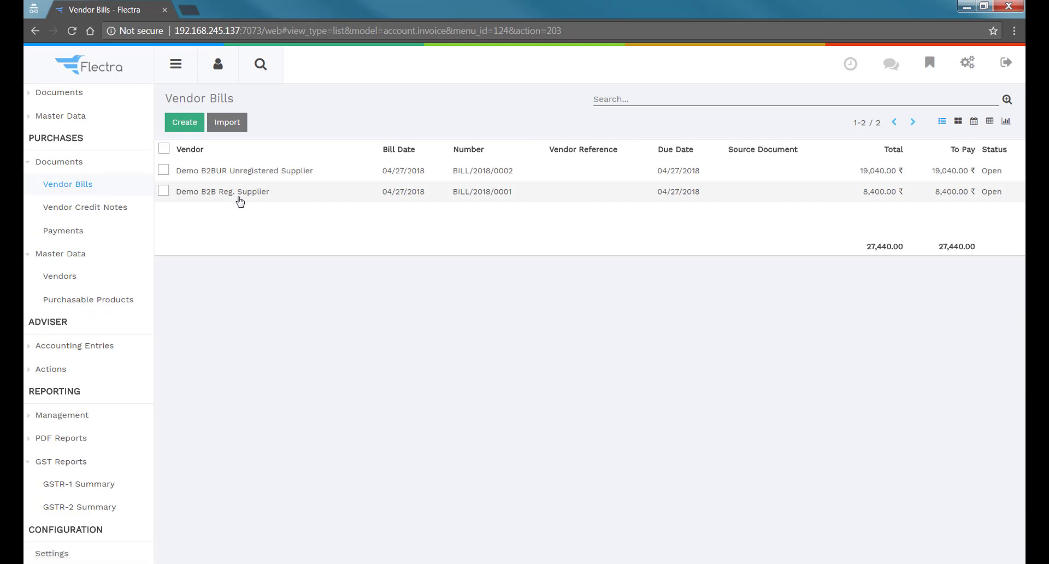
click(240, 202)
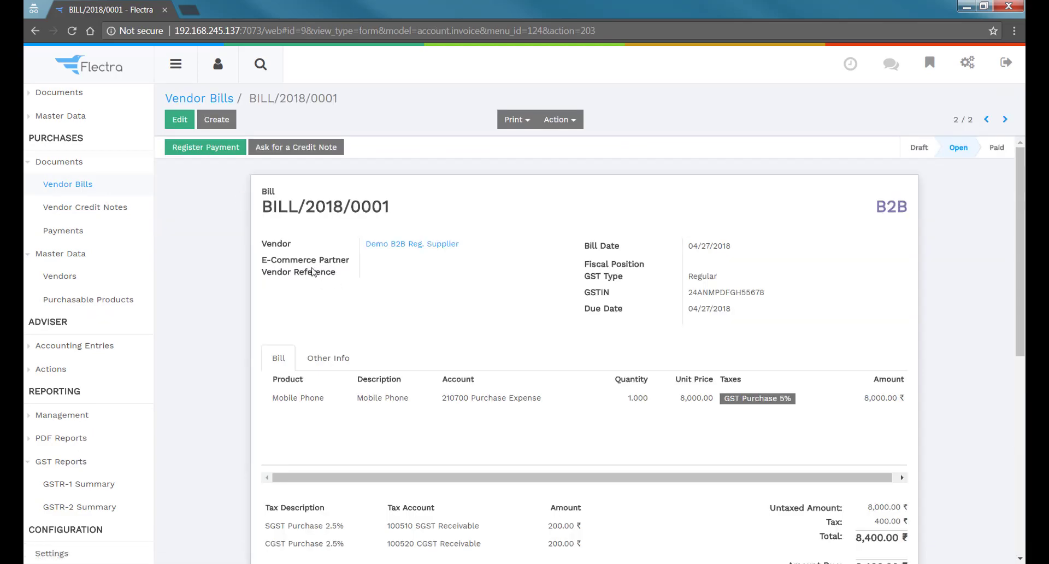
click(293, 149)
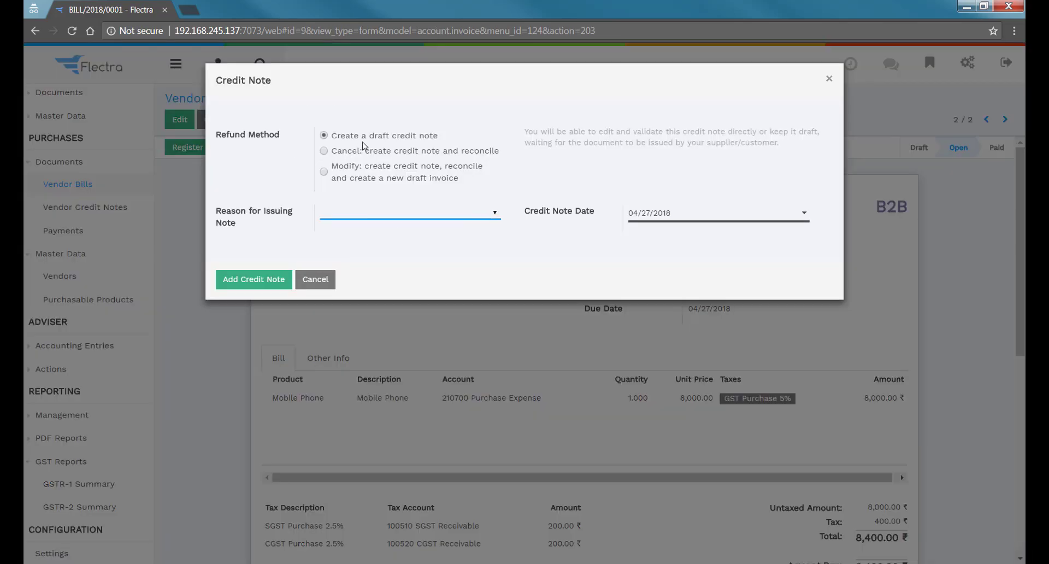
click(376, 214)
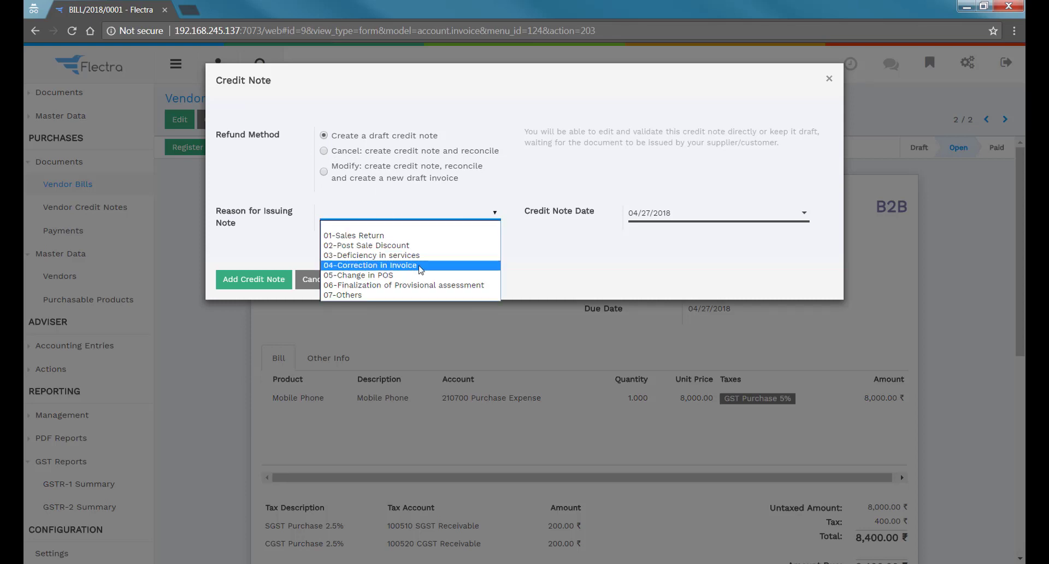
click(419, 265)
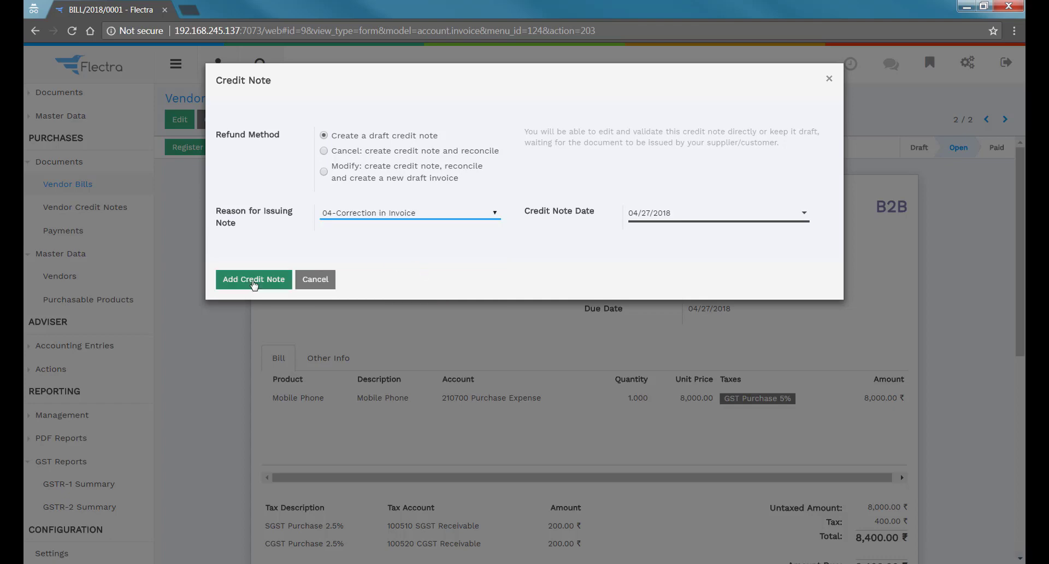
click(254, 281)
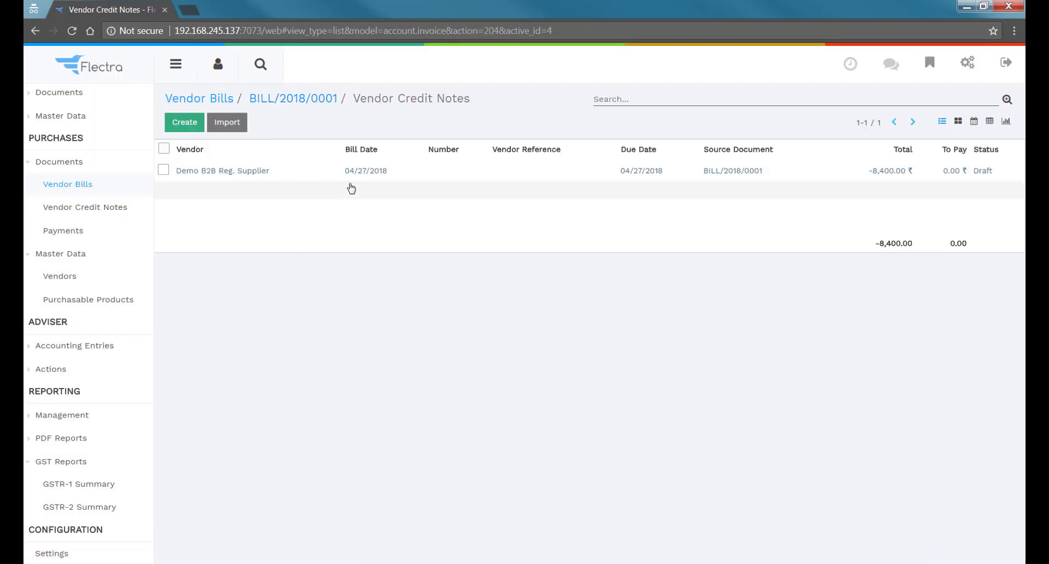
click(352, 172)
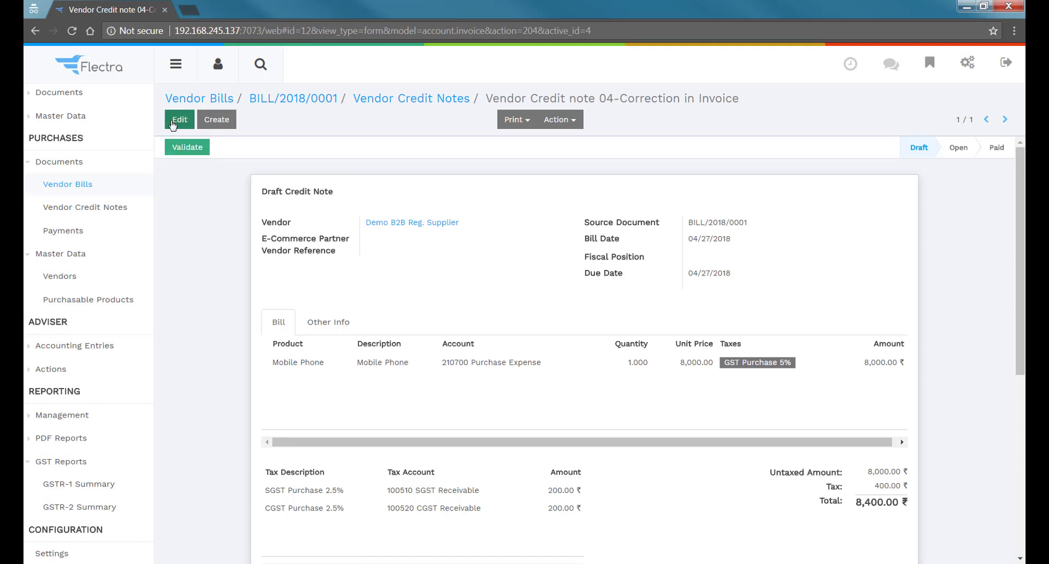
Set the Mobile Phone line's unit price to 1,500 in the draft credit note, save and validate it, and check its B2B type
click(172, 124)
click(667, 391)
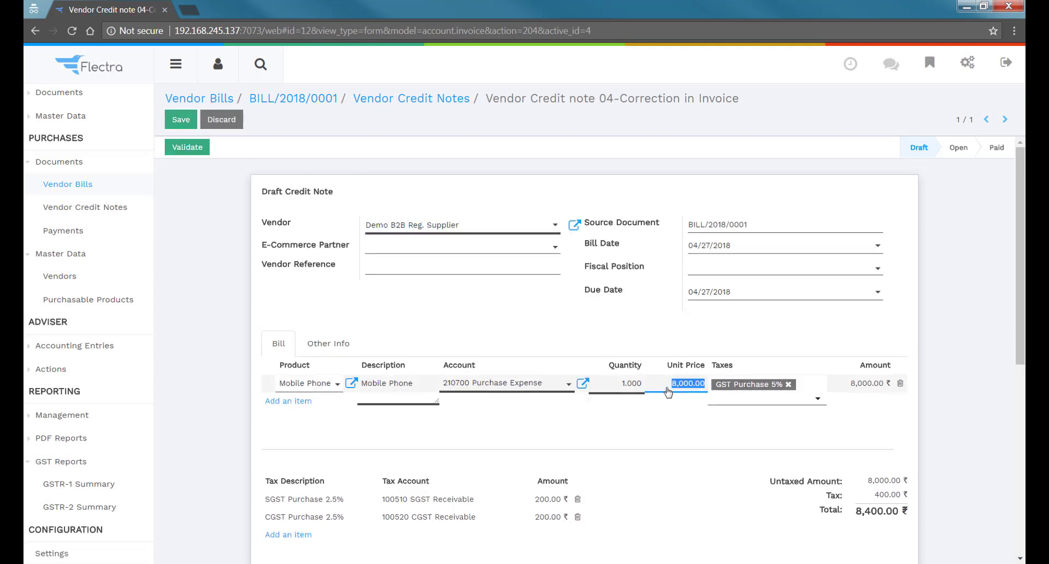
text(15)
click(184, 218)
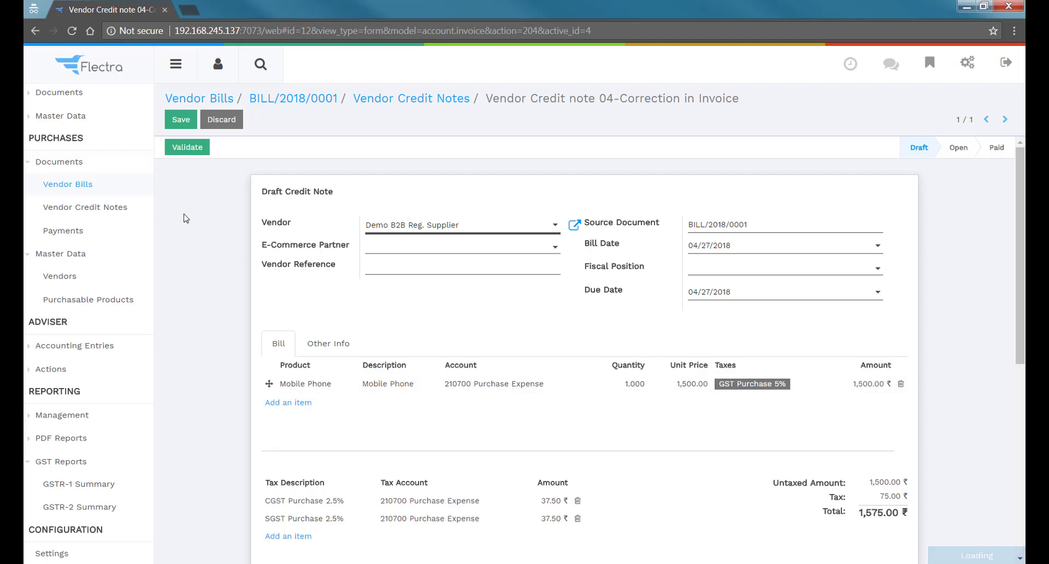
click(189, 125)
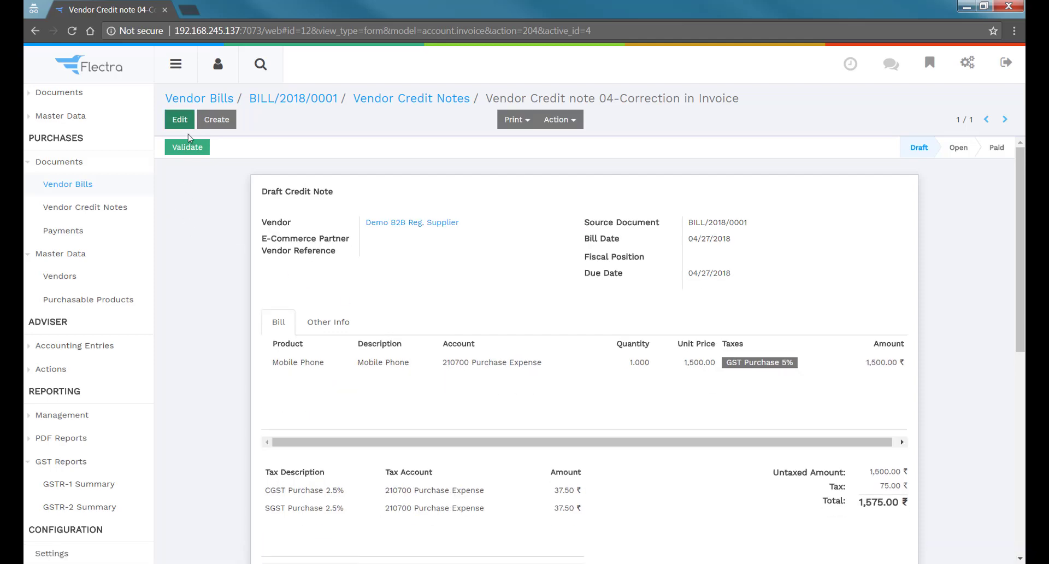
click(184, 146)
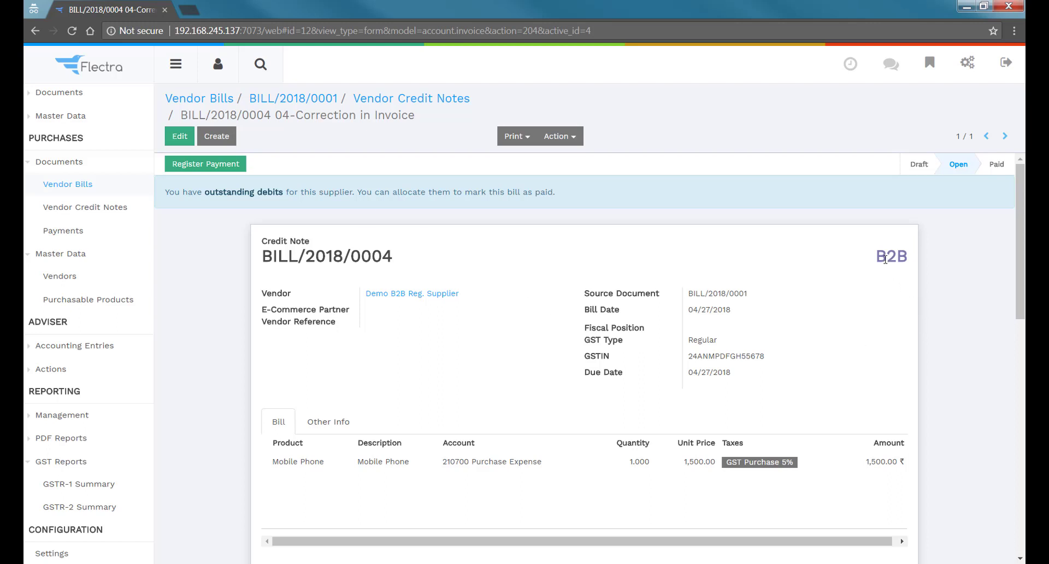
drag(885, 259, 455, 229)
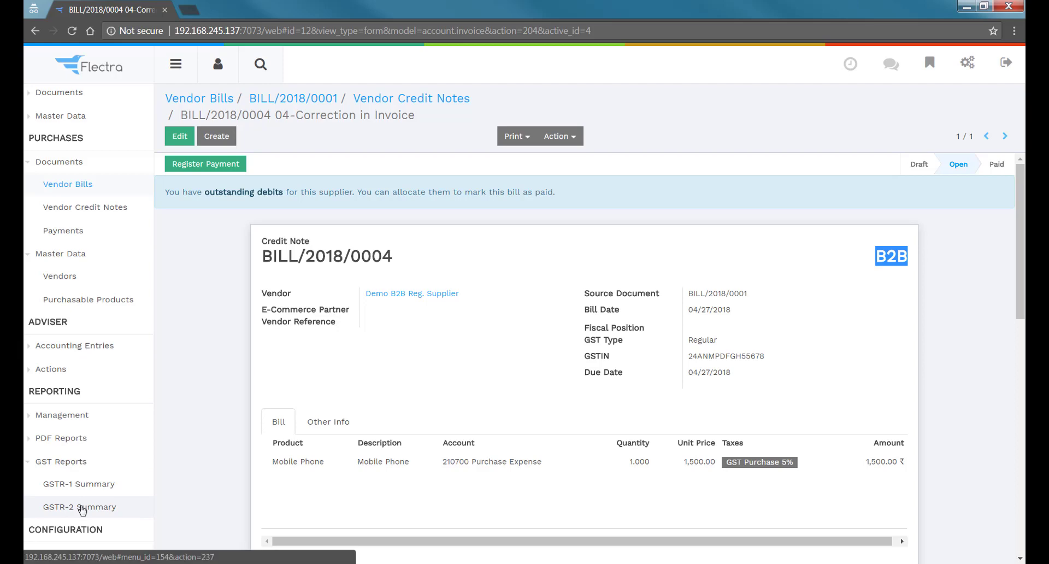
Examine the Debit/Credit Notes(Registered) - 6C section of the GSTR-2 summary, including the taxable value and product details behind the rate
click(82, 509)
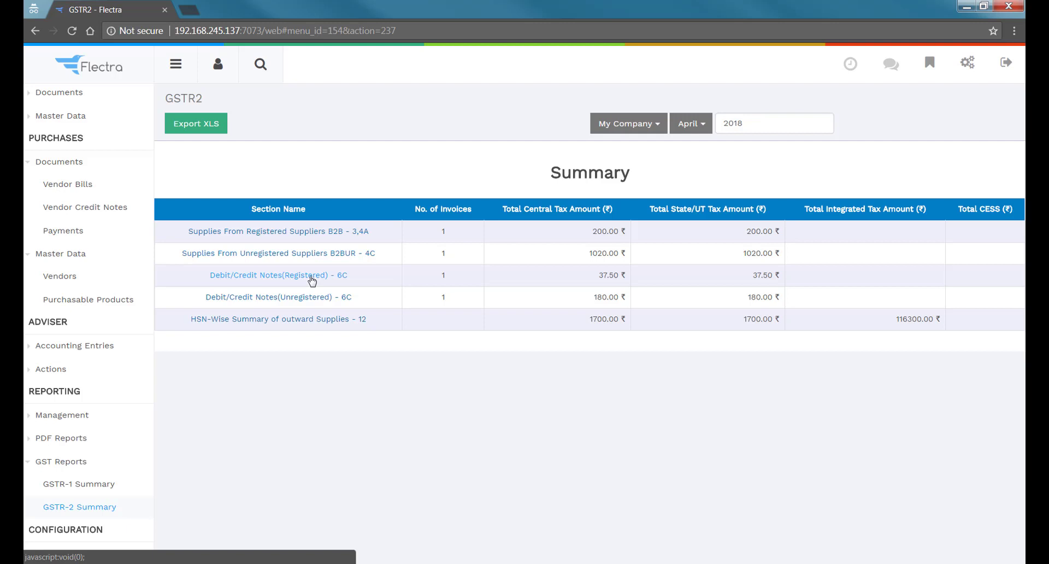
click(310, 281)
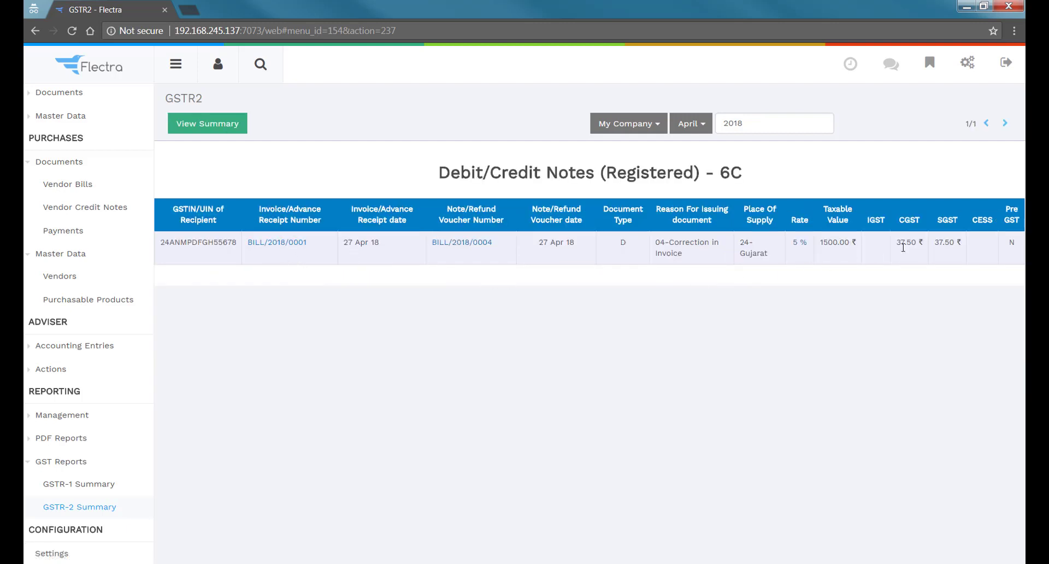
double_click(830, 245)
click(799, 244)
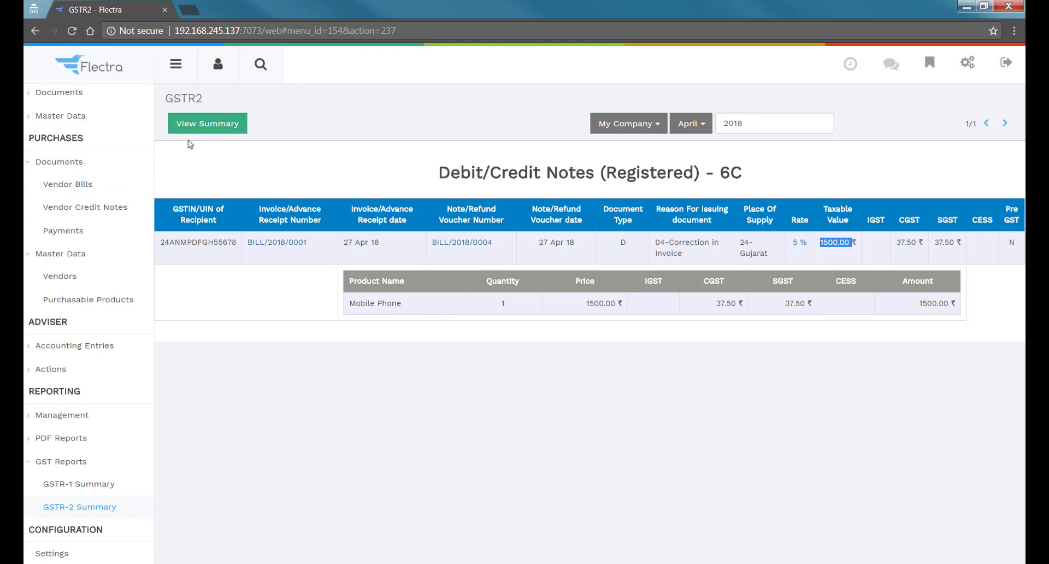
Return to the GSTR-2 summary overview, export it as an XLS file, and open the downloaded file in Excel
click(212, 127)
click(213, 129)
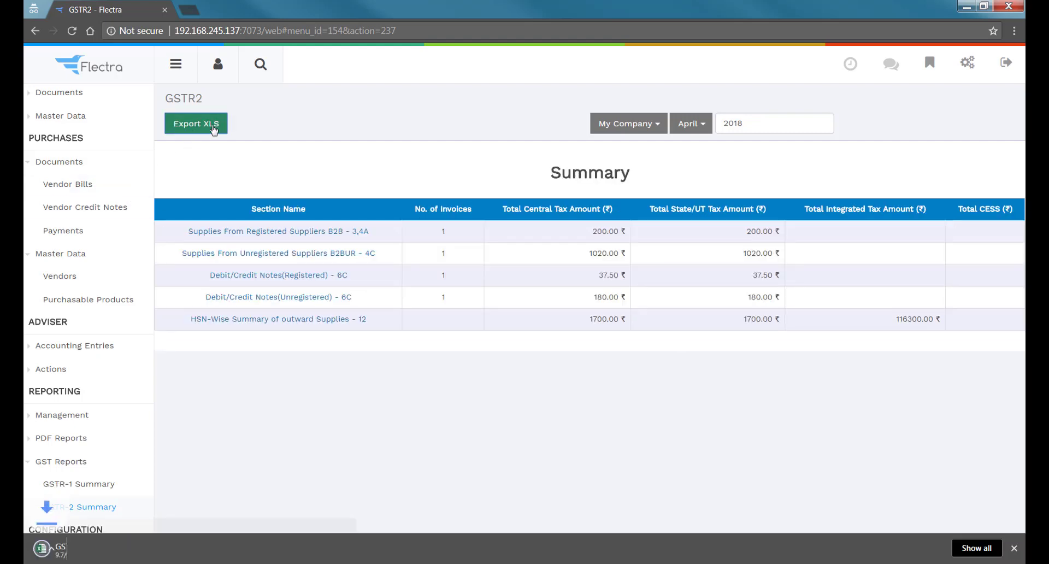
click(97, 550)
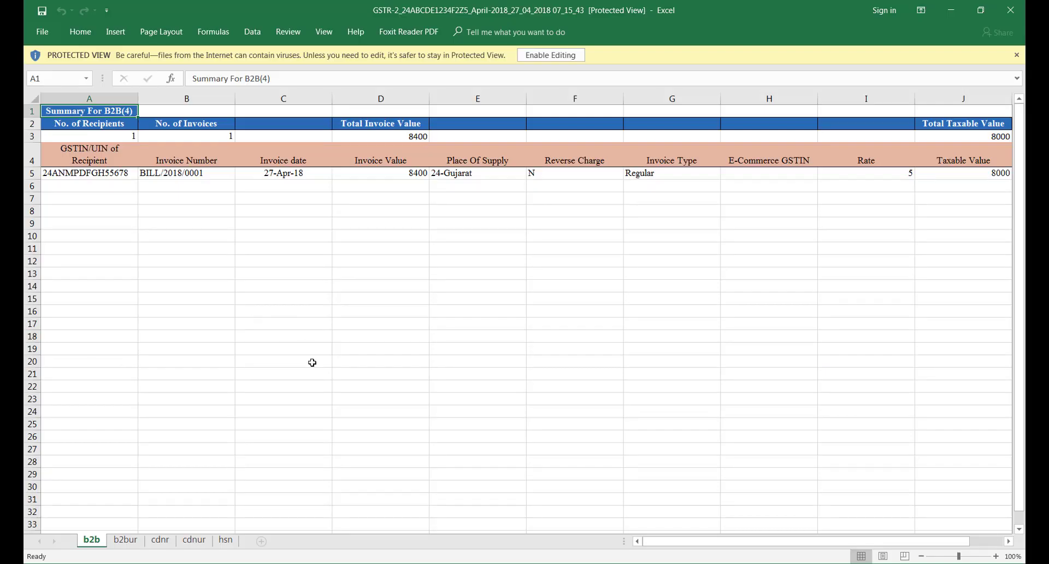
Examine the supplier bill entries on the b2b and b2bur sheets of the exported GSTR-2 workbook
click(203, 178)
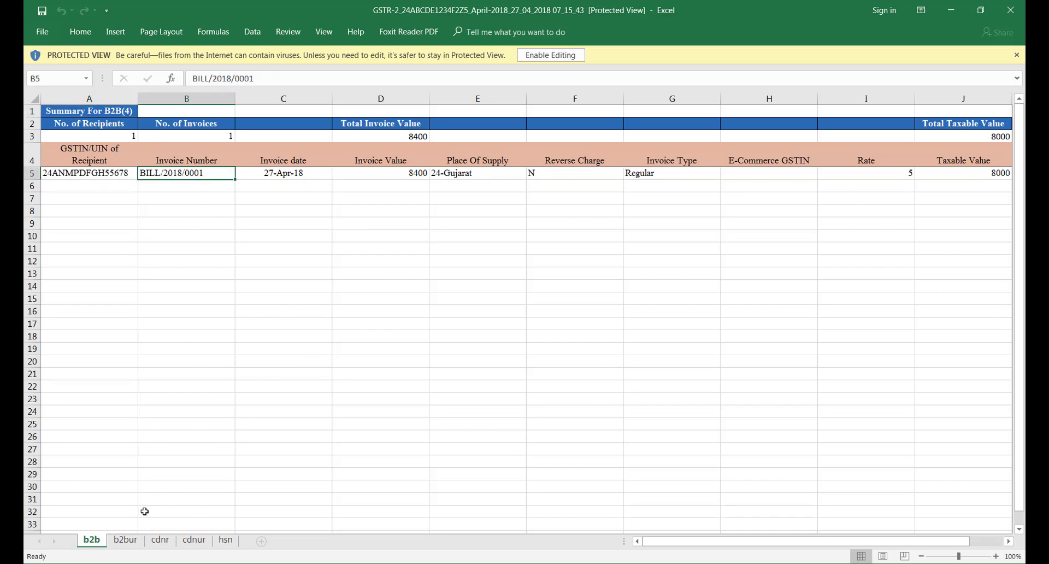
click(120, 541)
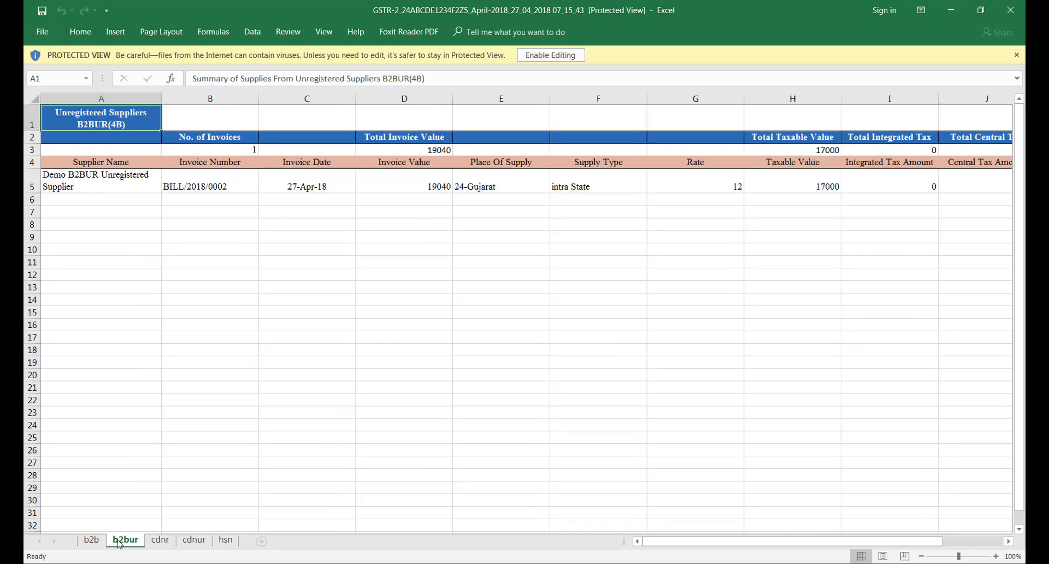
click(118, 189)
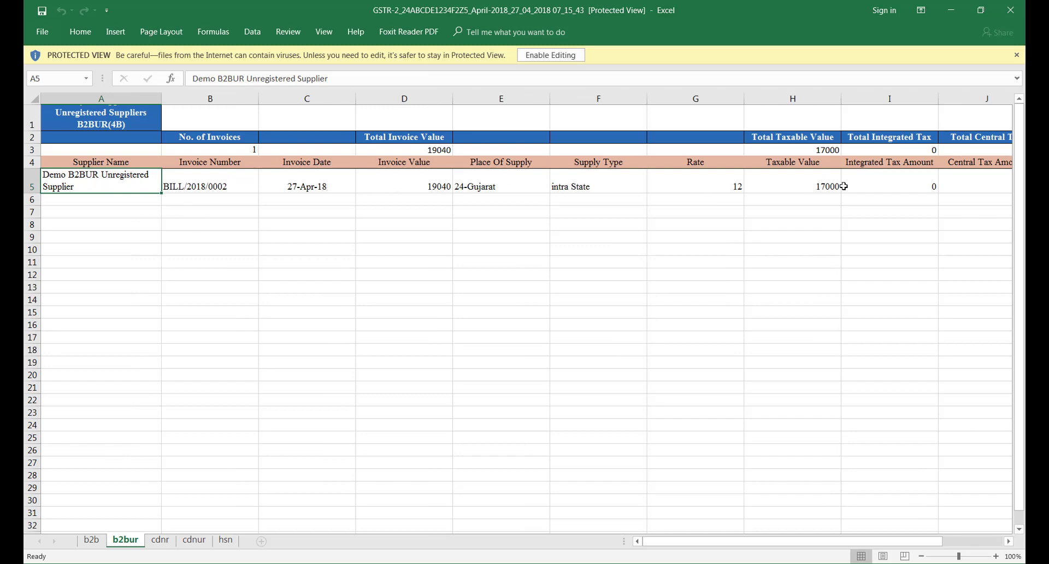
Examine the credit note entries on the cdnr and cdnur sheets, including note numbers and place of supply, and return to the b2b sheet
click(159, 541)
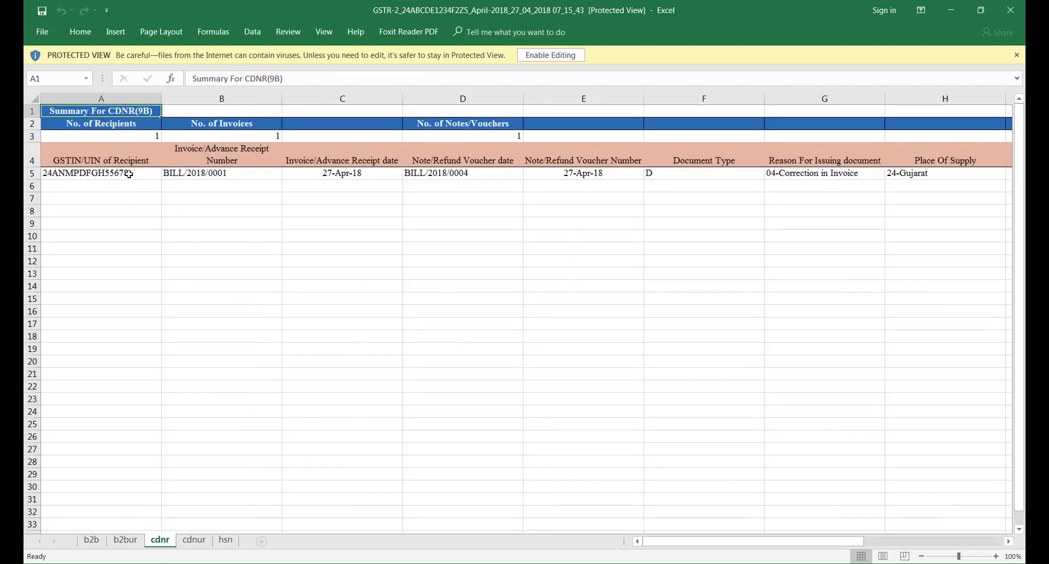
click(128, 174)
click(218, 176)
click(469, 175)
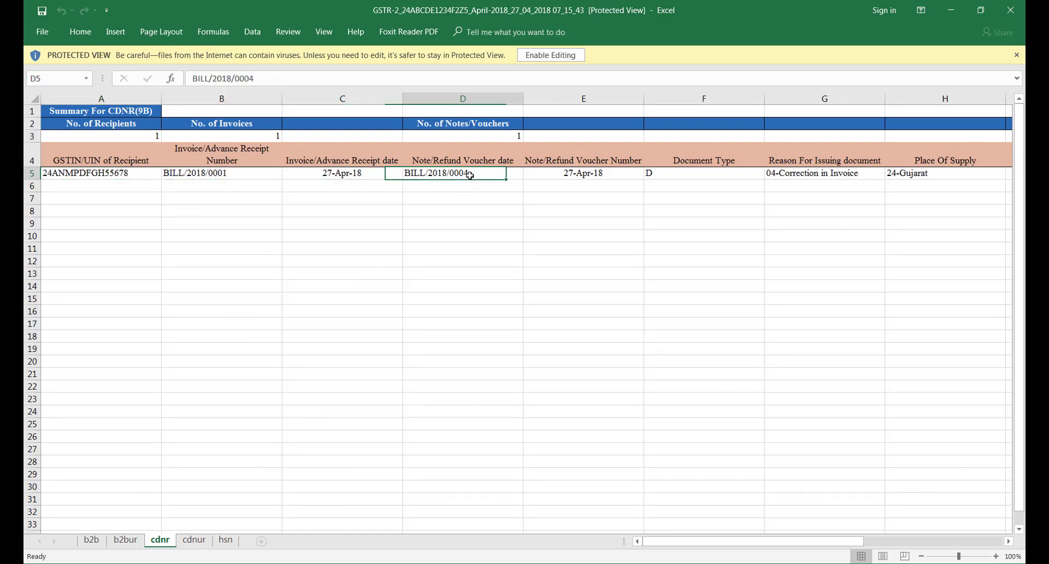
click(189, 542)
click(58, 174)
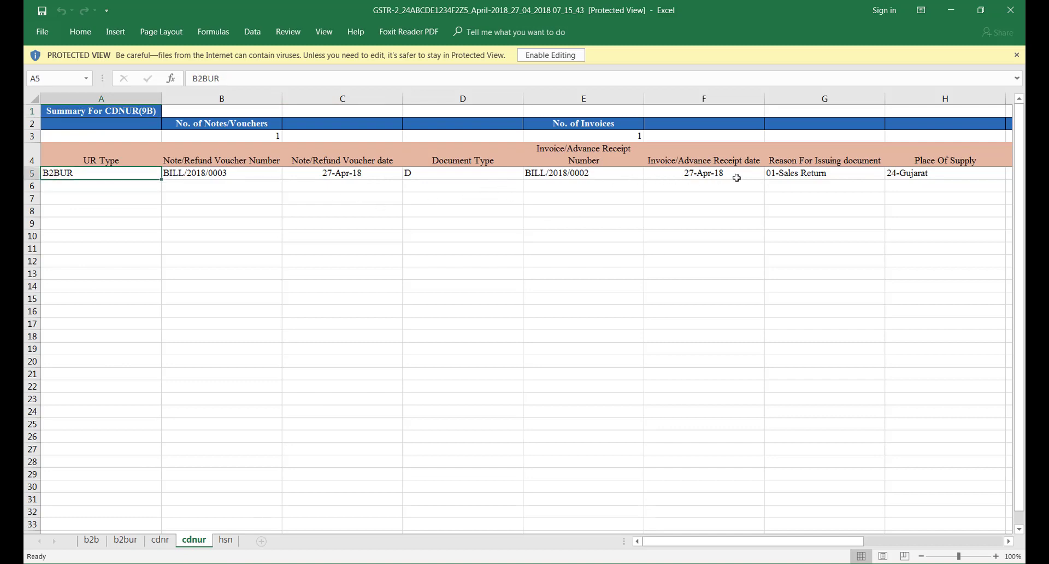
click(933, 172)
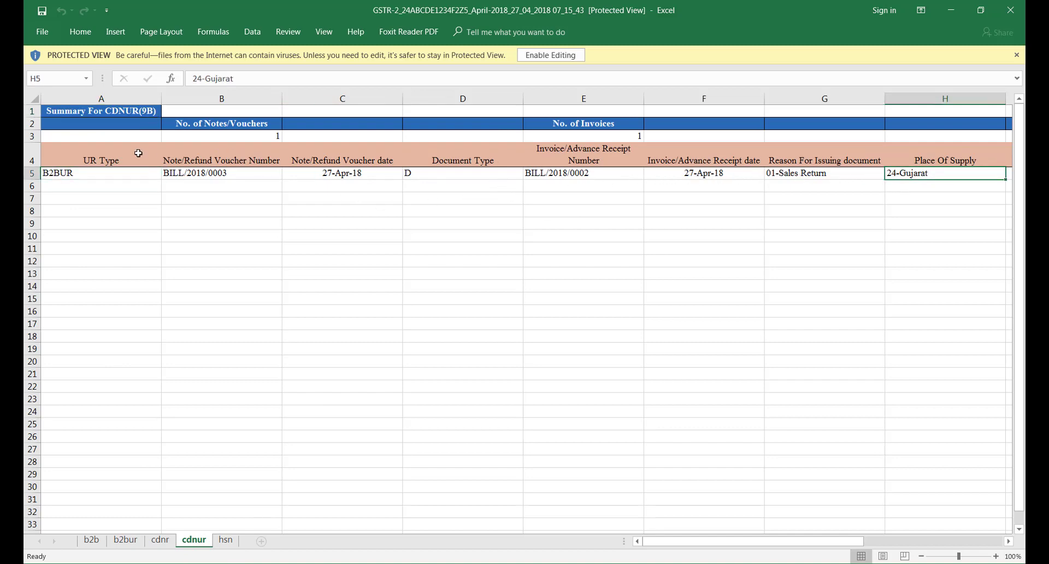
click(107, 179)
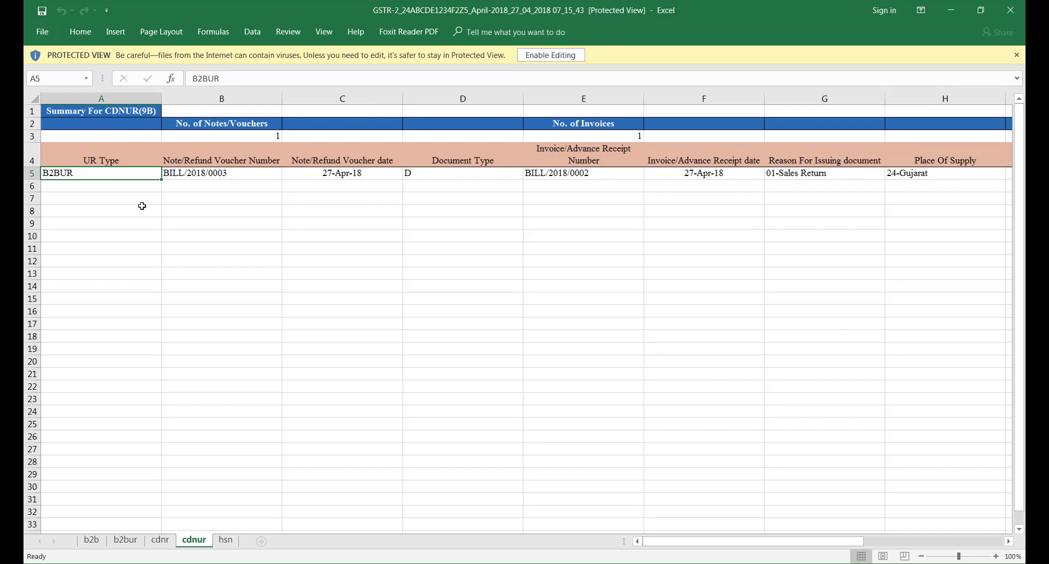
click(95, 538)
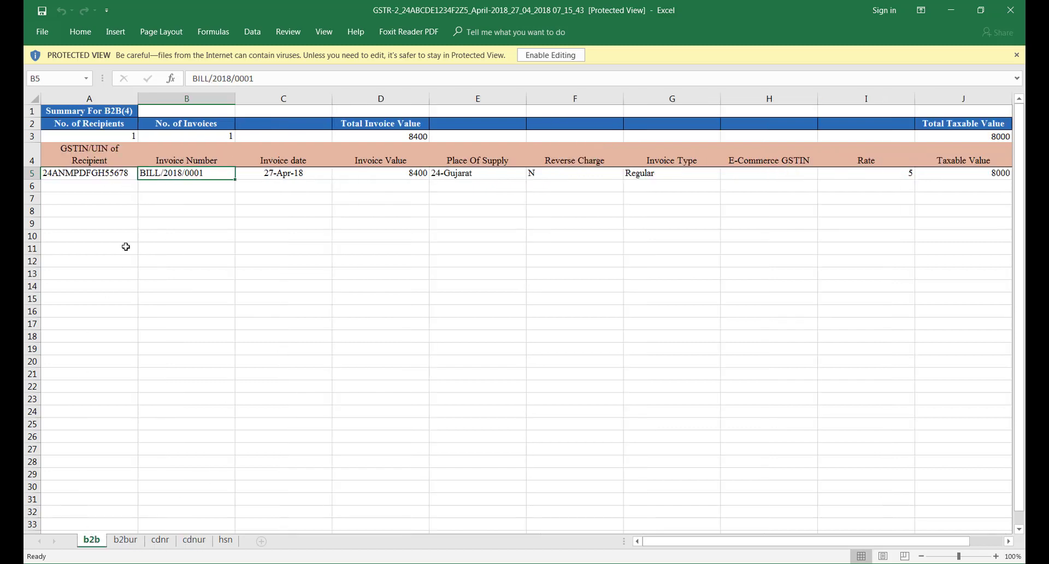